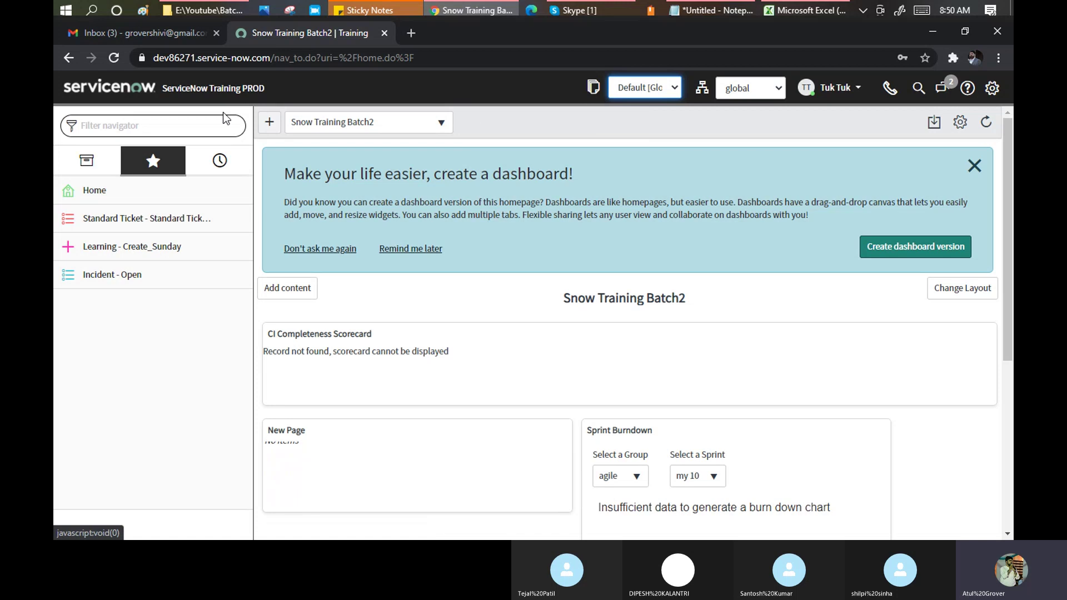
Filter the navigator by 'update set' to list the System Update Sets modules.
click(202, 124)
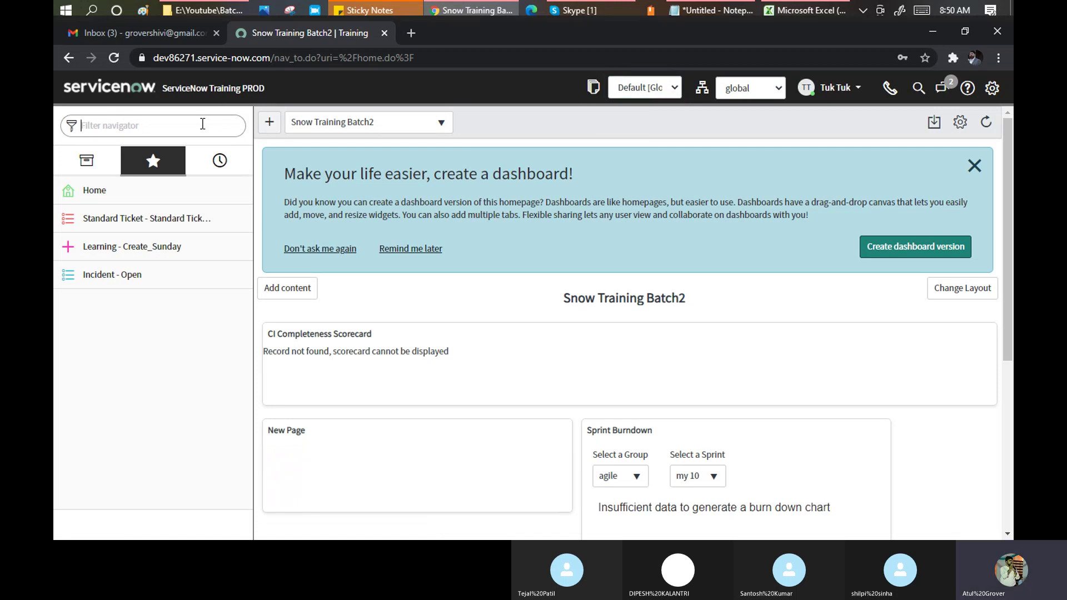
text(update set)
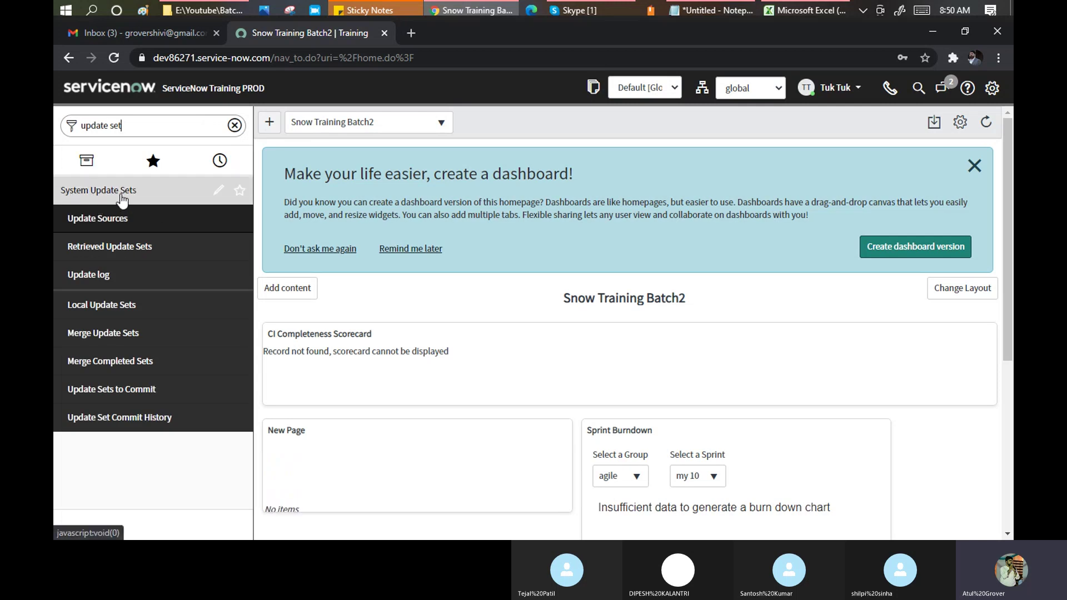
Open the System Update Sets menu record and highlight its admin and sn_cmp.cloud_service_designer roles.
click(219, 191)
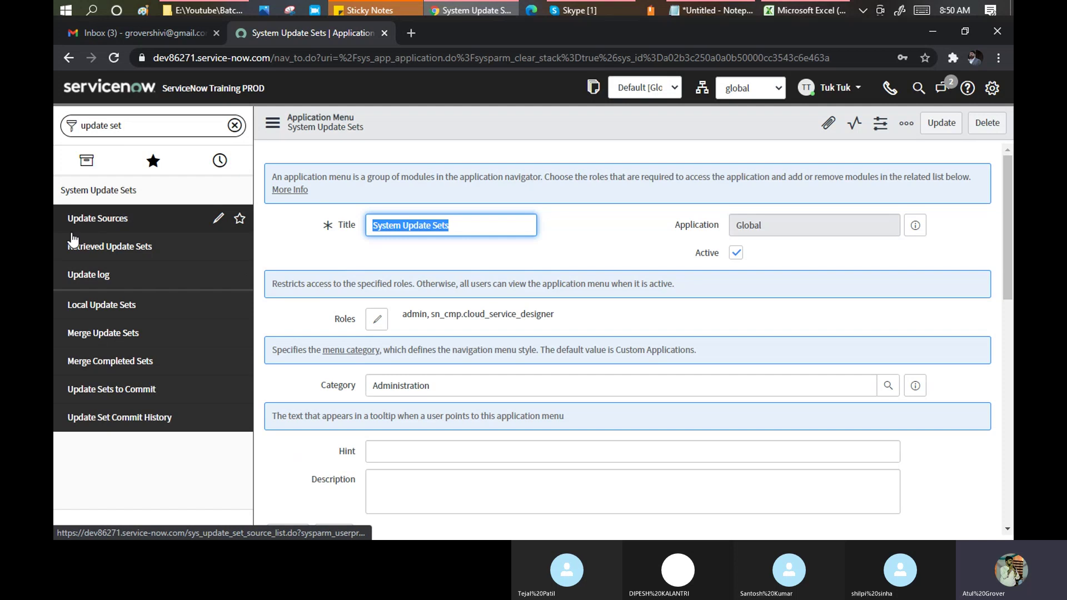
double_click(404, 312)
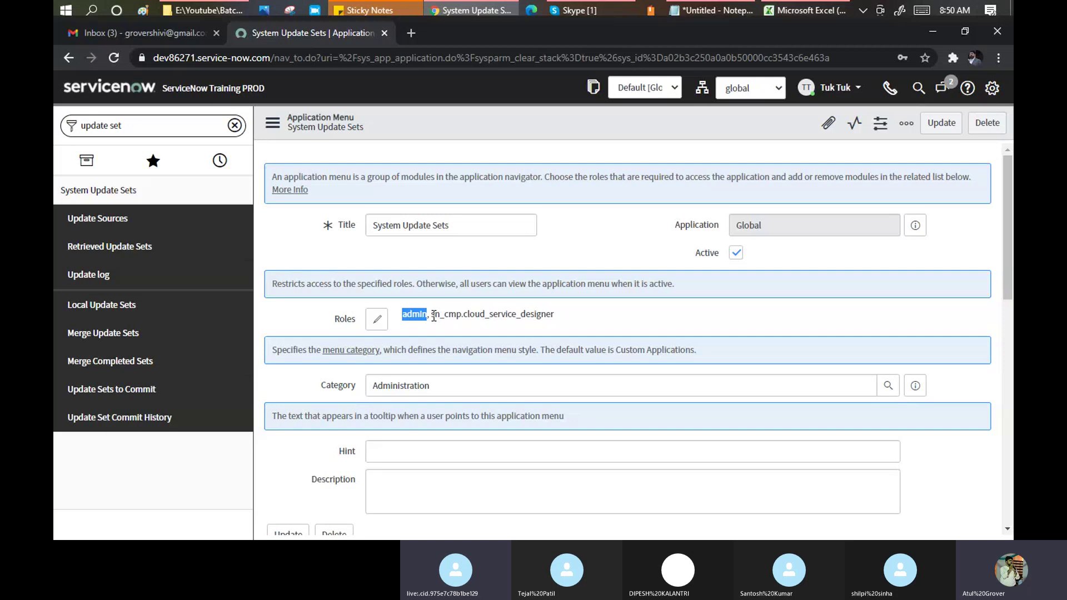
drag(431, 315, 560, 326)
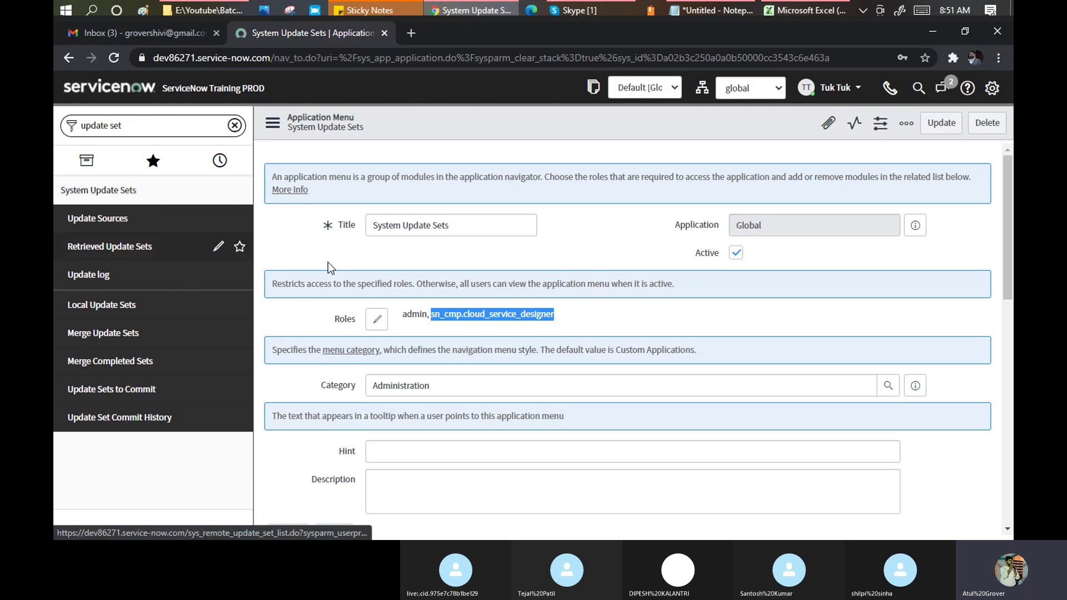
click(622, 238)
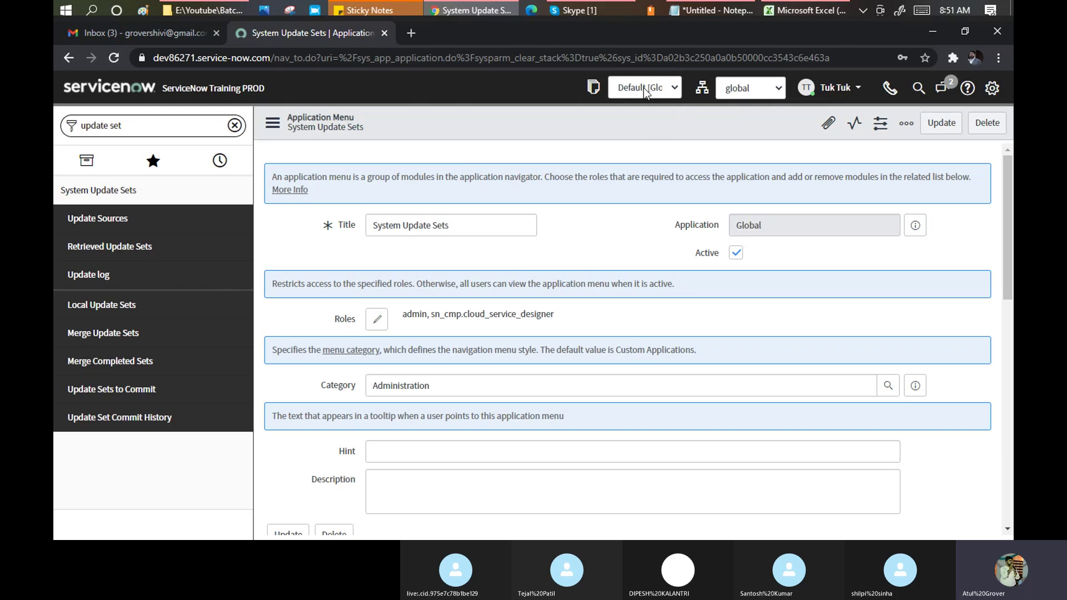
double_click(418, 315)
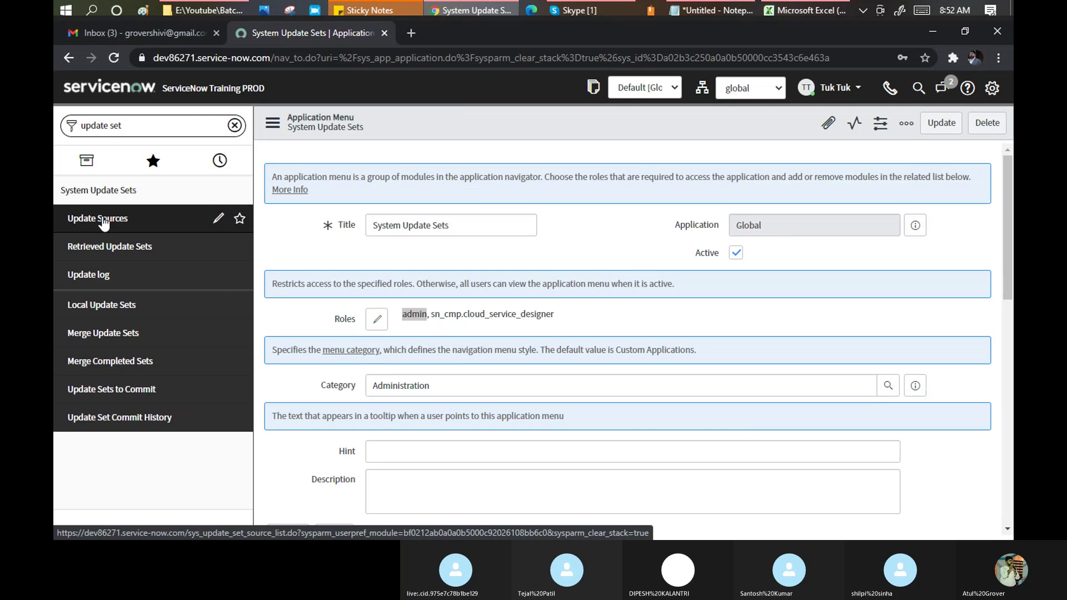
View Update Sources, then the Retrieved Update Sets list with Training_day3_Sat and Training_UpdateSet_Atul.
click(104, 220)
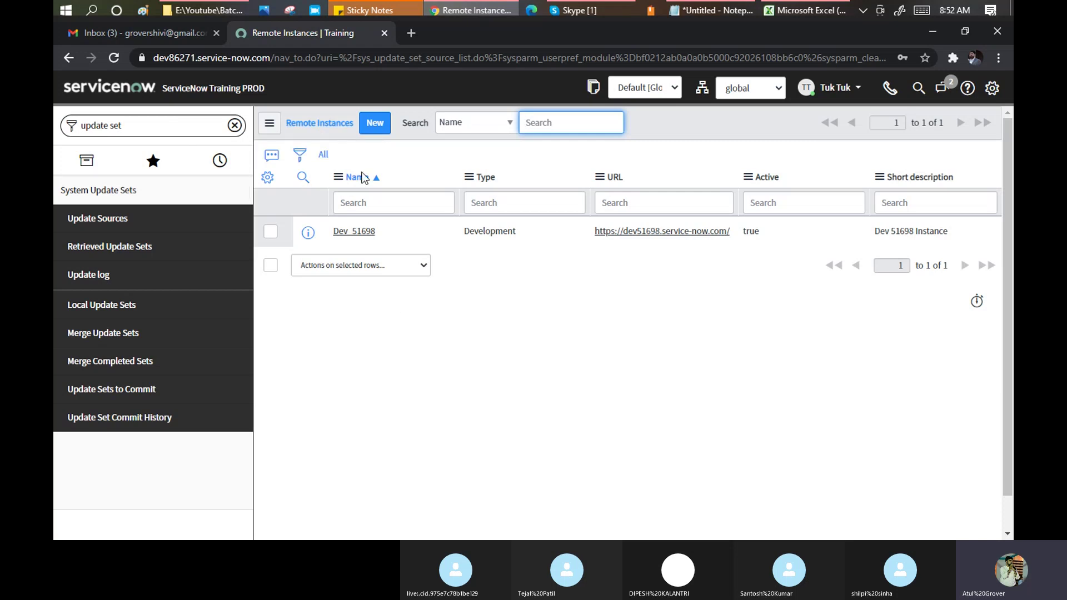
click(110, 246)
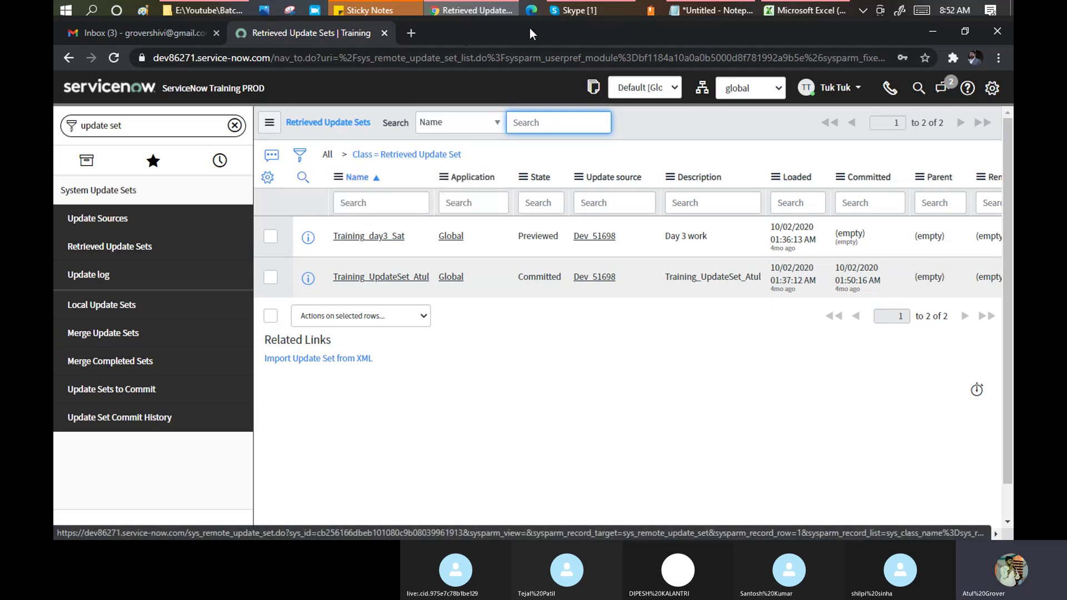
Replace the Notepad notes with an 'Upate Set' heading and a trainee's name mapped to X.
click(694, 9)
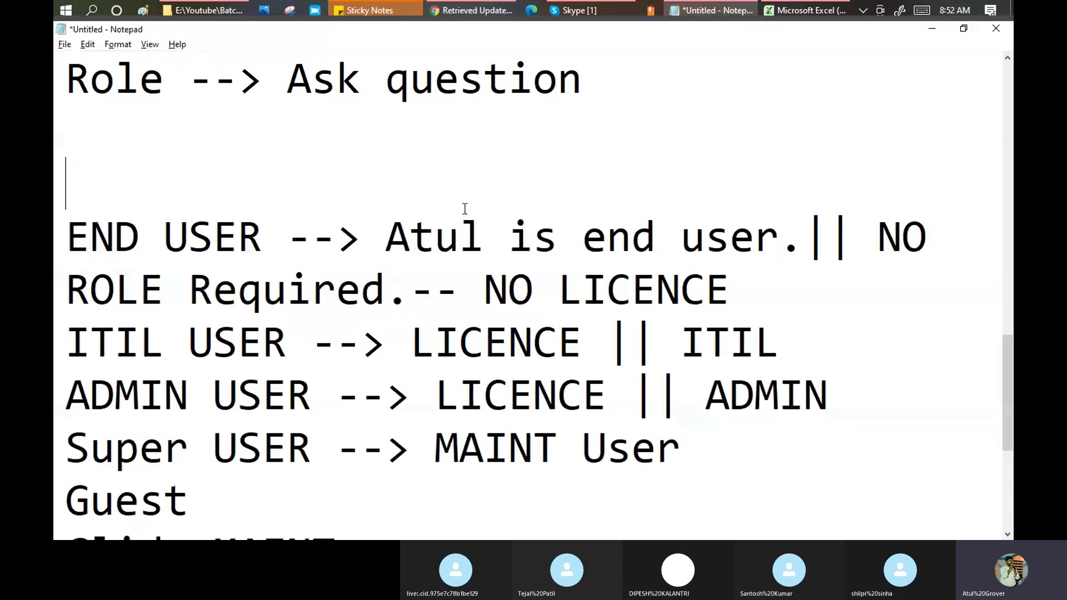
key(ctrl+a)
key(Delete)
text(Upate Set)
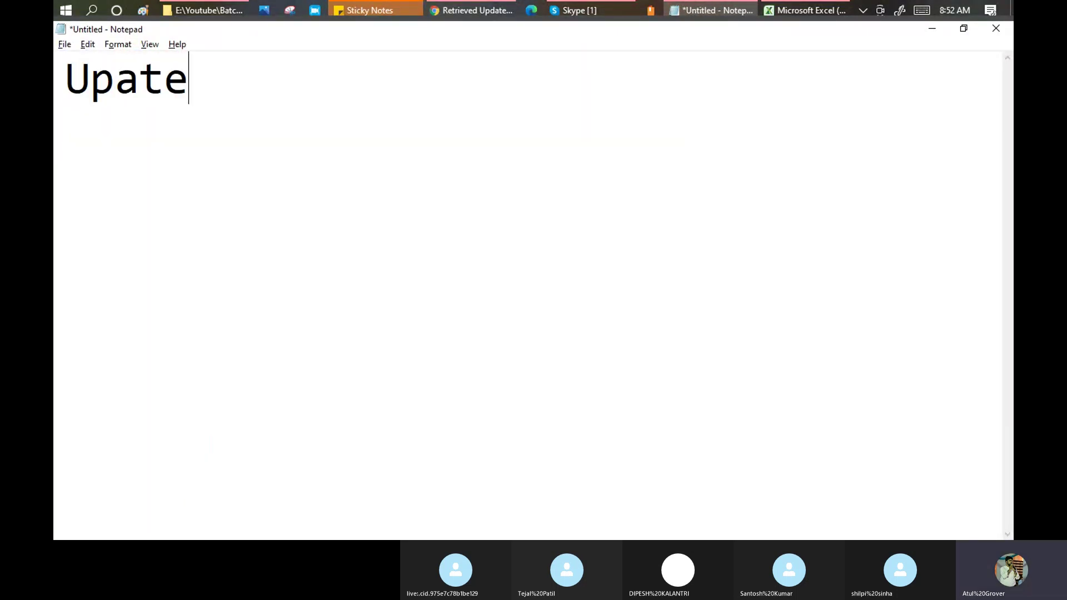
key(Return)
key(Return)
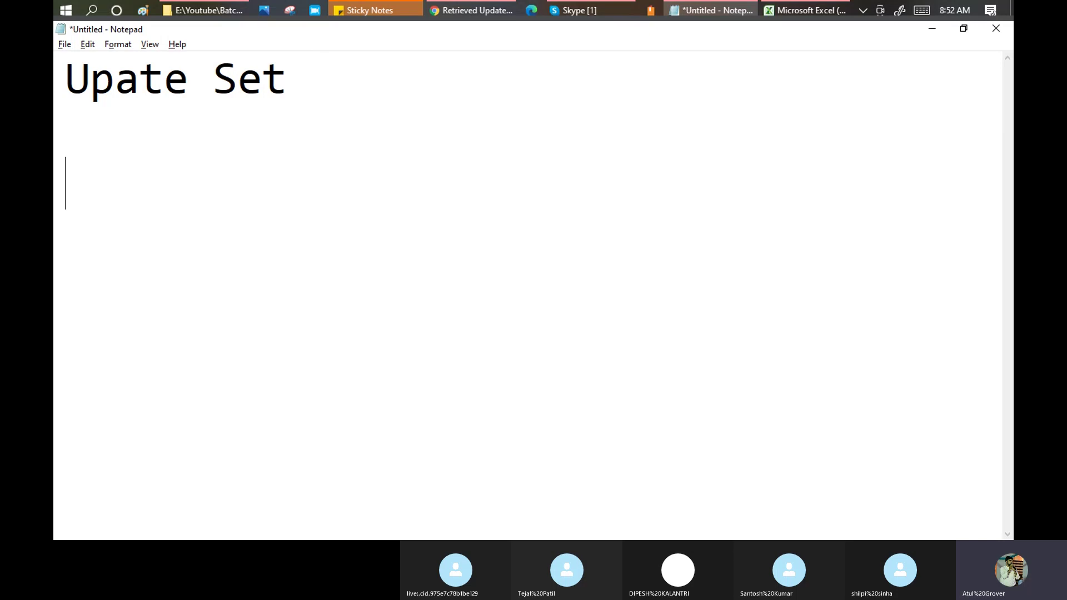
text(-- te)
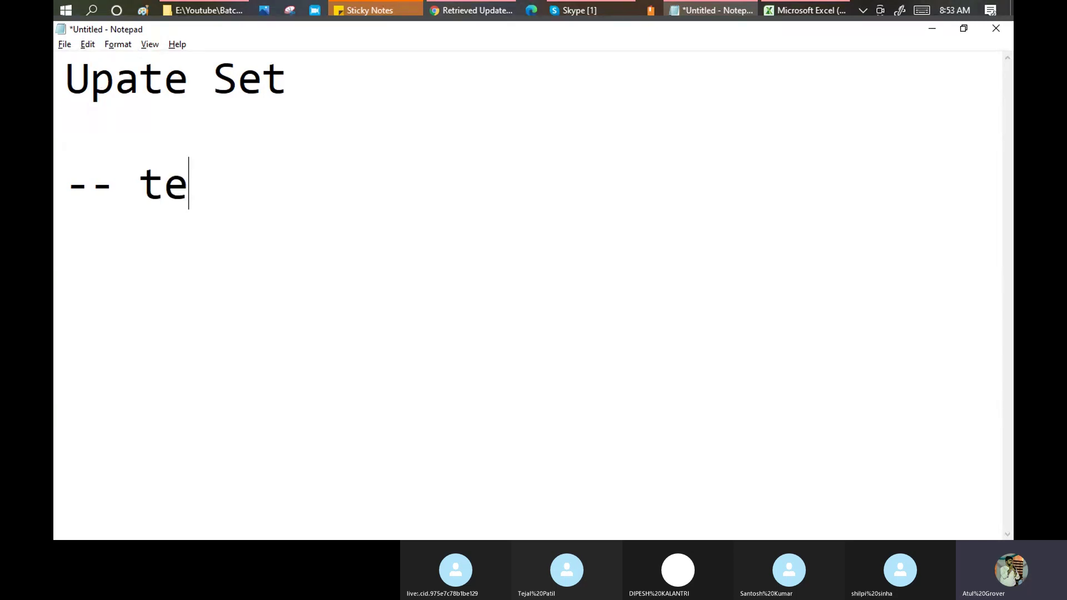
text(jal --> X)
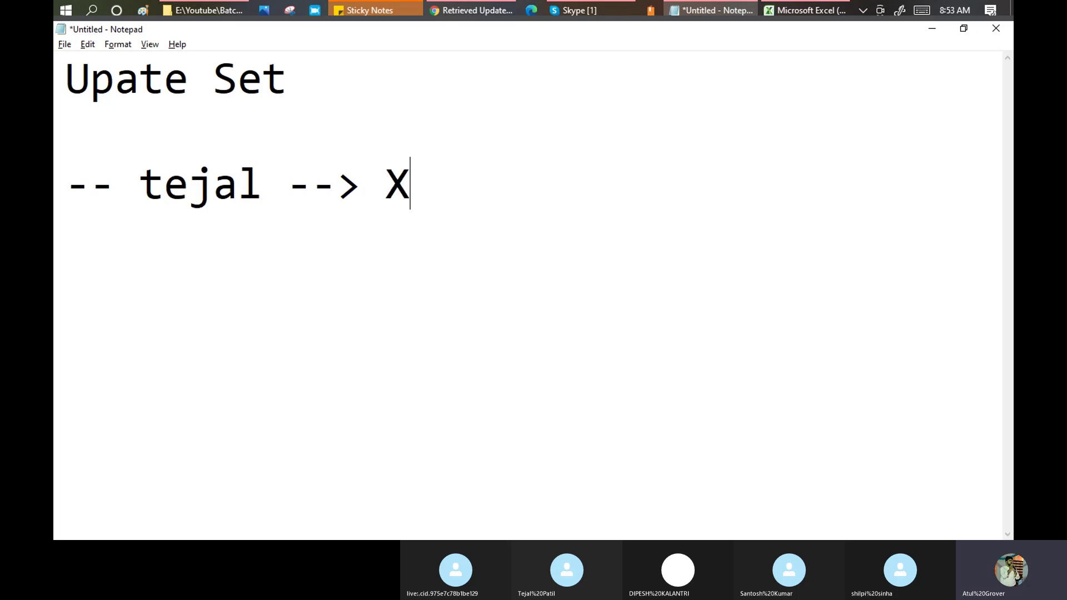
key(Return)
Highlight X and the mapping line, add a Y line below, then return to ServiceNow.
drag(420, 192, 394, 183)
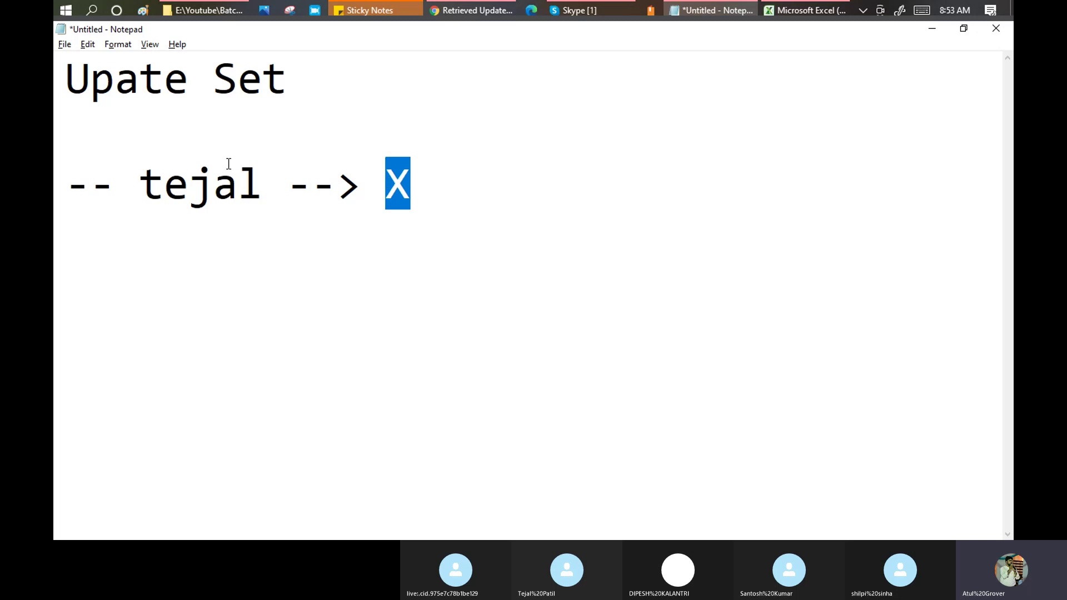
click(278, 177)
drag(278, 177, 178, 141)
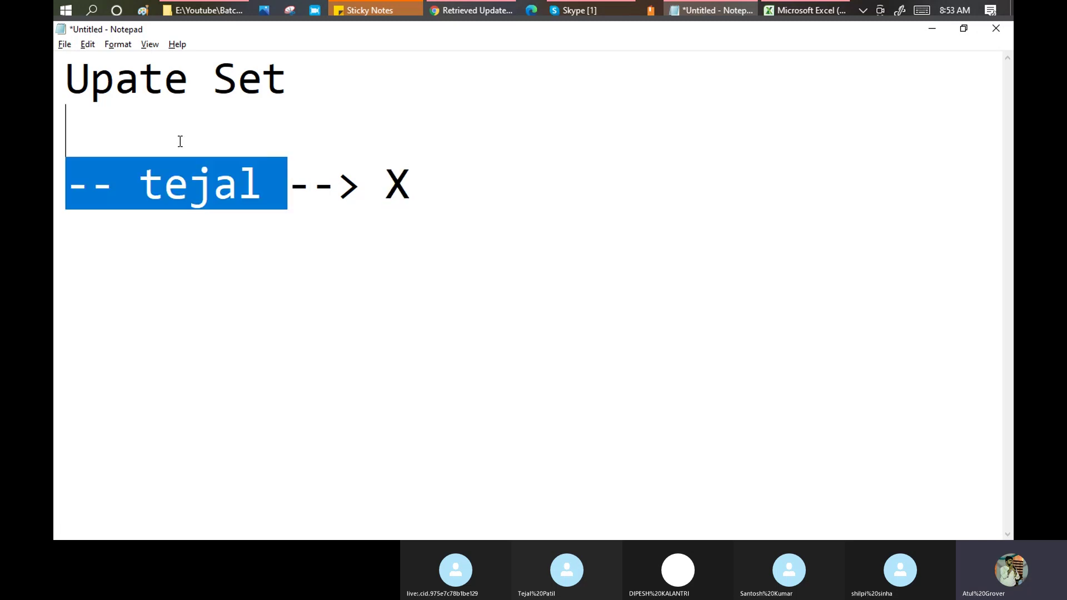
click(87, 273)
key(Return)
key(Return)
key(Return)
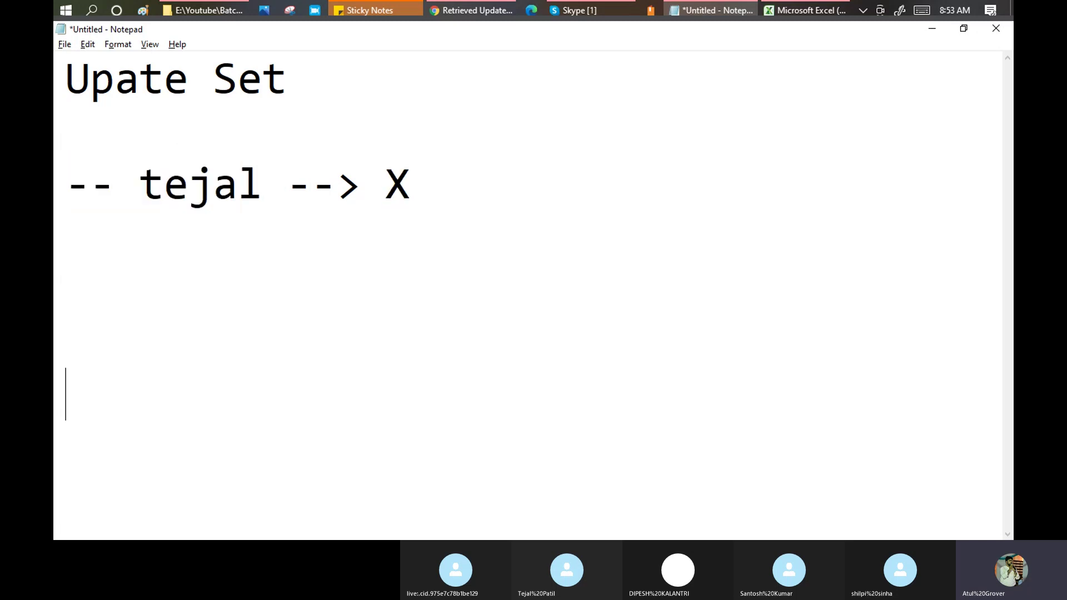
text(Y)
click(193, 192)
drag(95, 441, 65, 442)
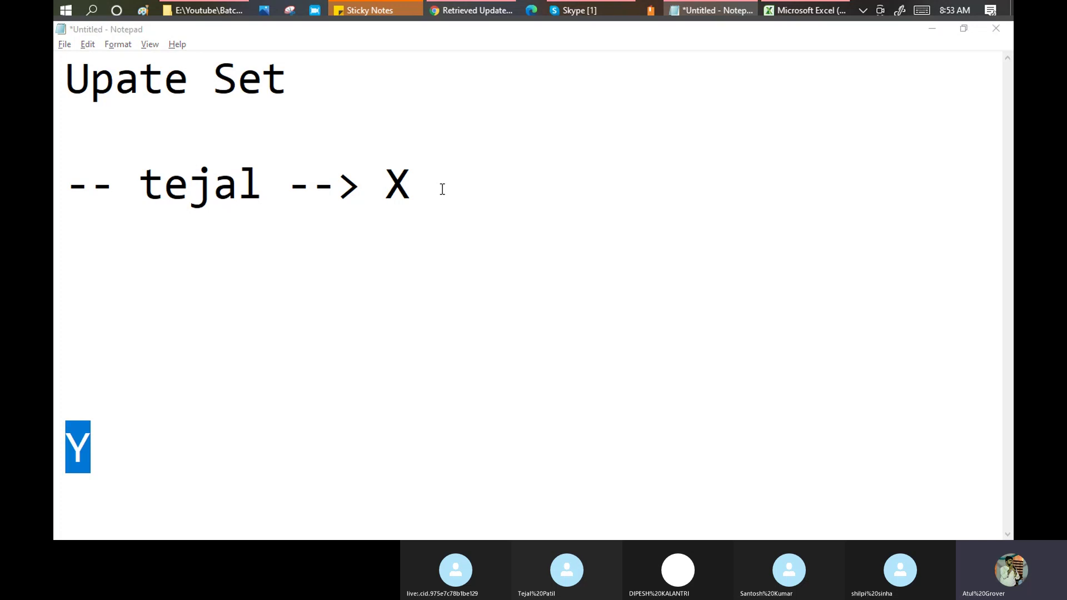
key(alt+Tab)
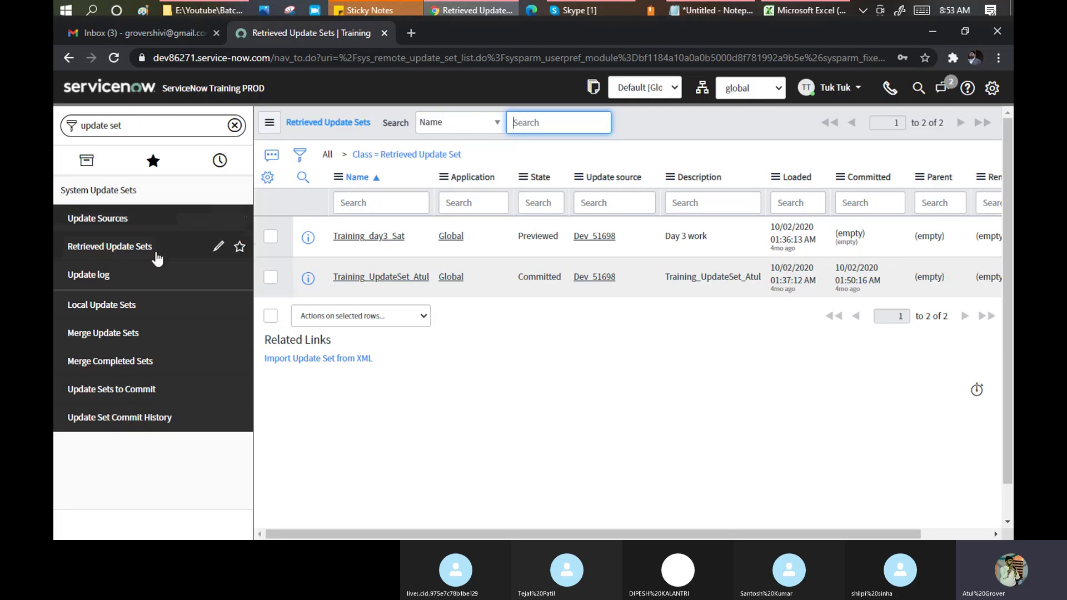
Show the Remote Instances list with the Dev 51698 development source.
click(91, 221)
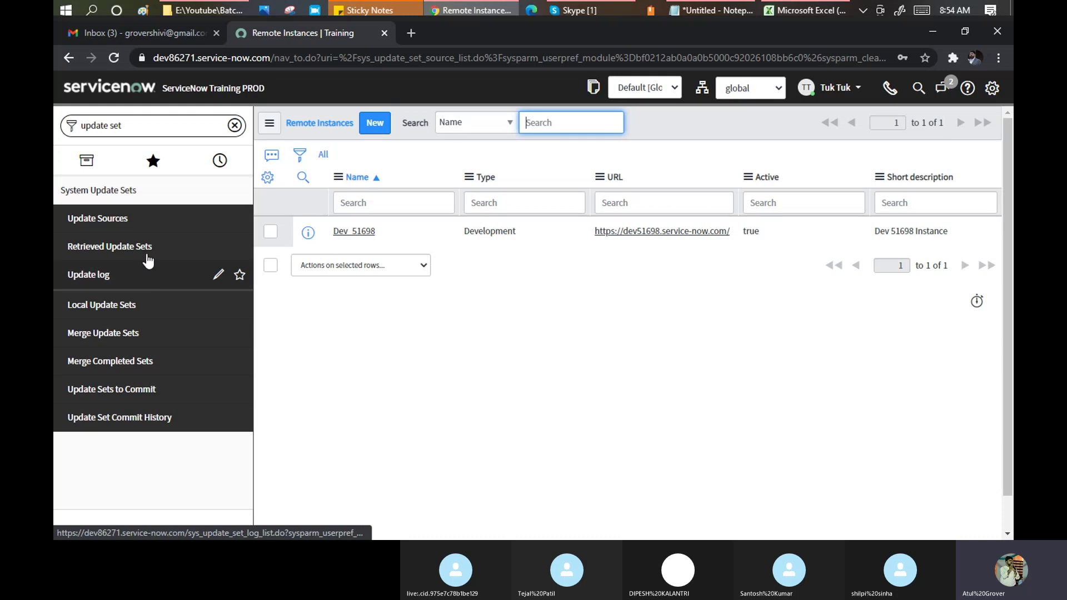
Show the Retrieved Update Sets list with Training_day3_Sat and Training_UpdateSet_Atul from Dev 51698.
click(111, 247)
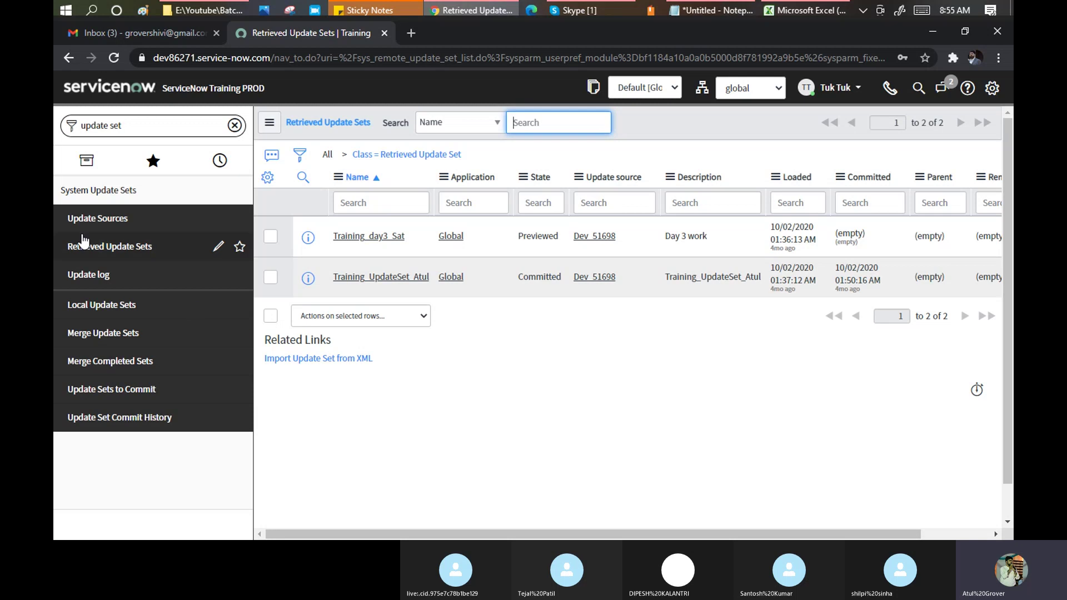
Show the Update Set Logs recording retrieval and loading of Training_day3_Sat.
click(90, 276)
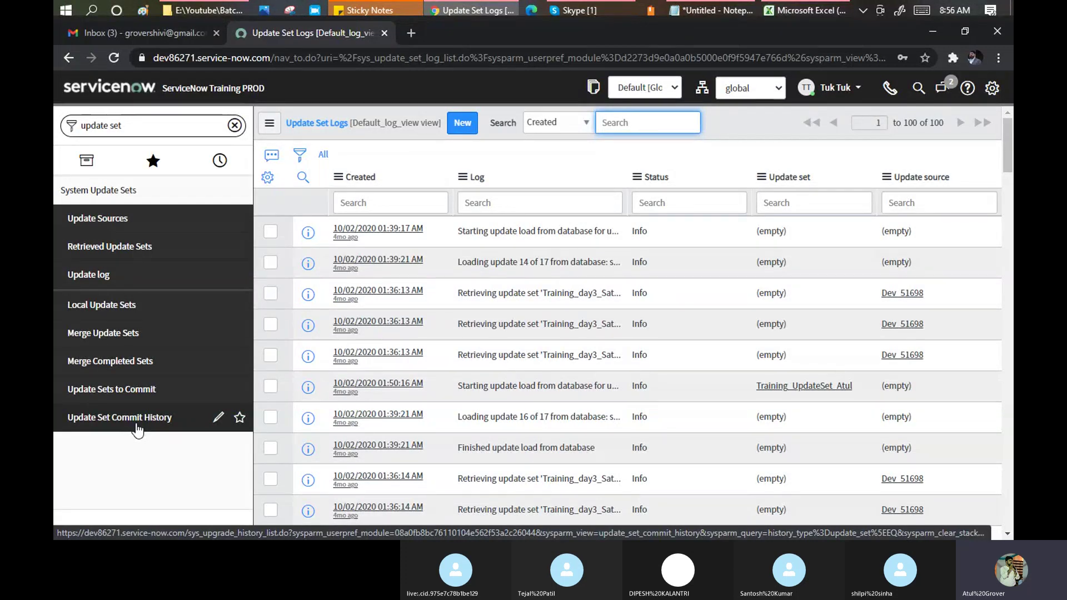
Show the Merge Update Sets page with its 14 in-progress update sets.
click(110, 334)
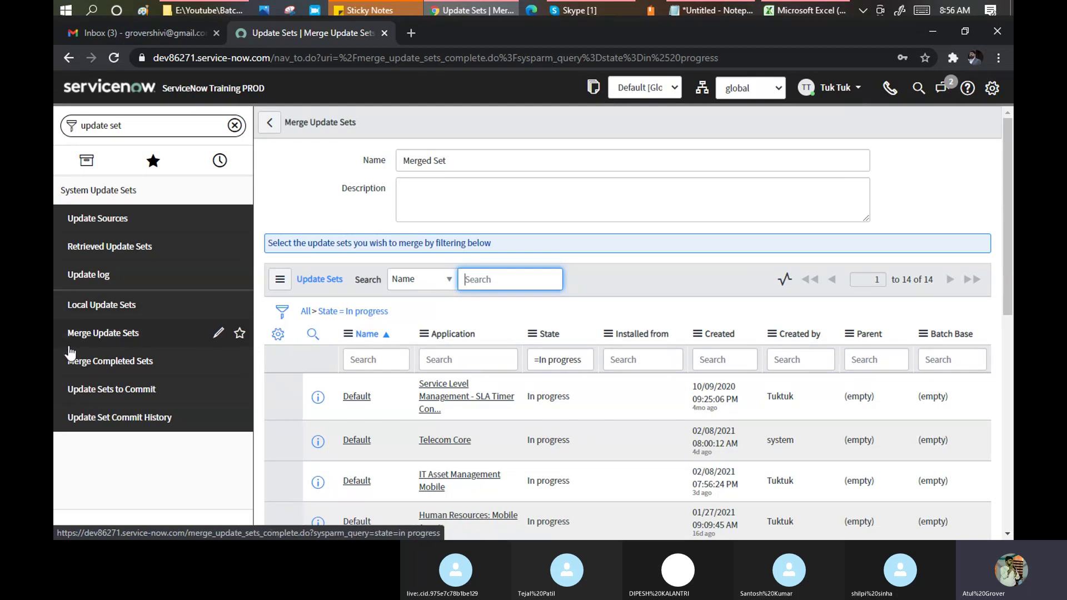
Filter the merge list to the 2 complete sets, Training_day3_Sat and Training_UpdateSet_Atul.
click(118, 363)
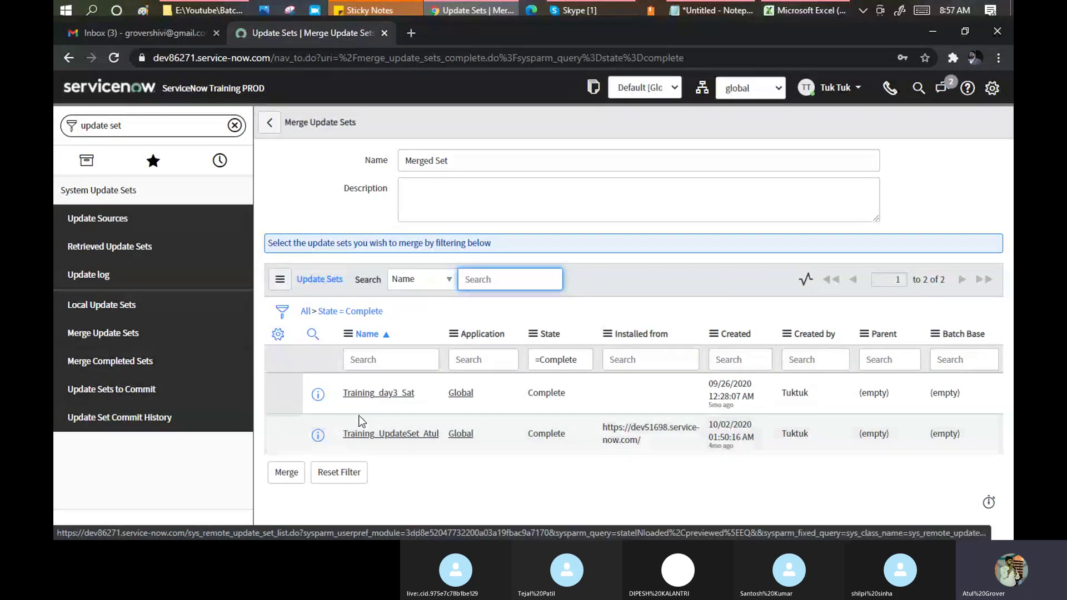
Show Update Sets to Commit, listing only Training_day3_Sat (Previewed) from Dev 51698.
click(419, 315)
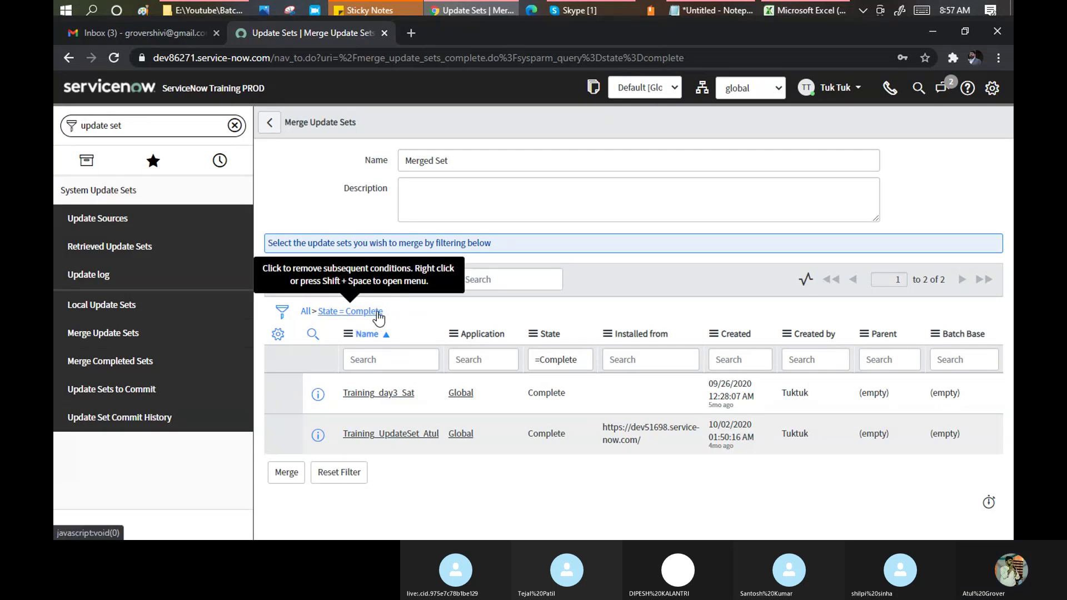
click(133, 387)
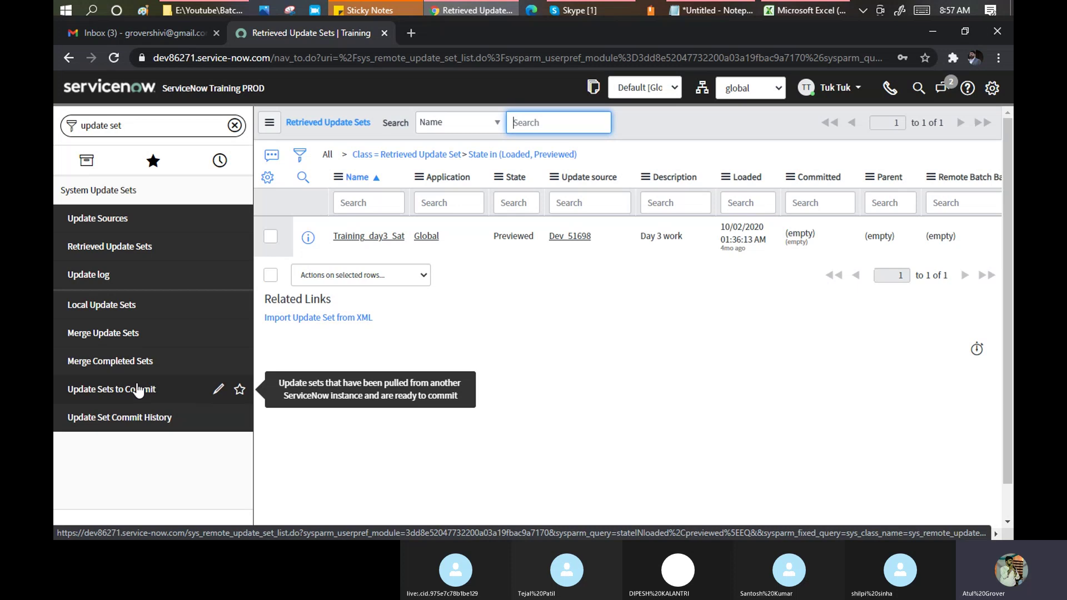
Highlight part of the name on the Notepad arrow line, then go back to the ServiceNow browser.
key(alt+Tab)
drag(412, 184, 384, 182)
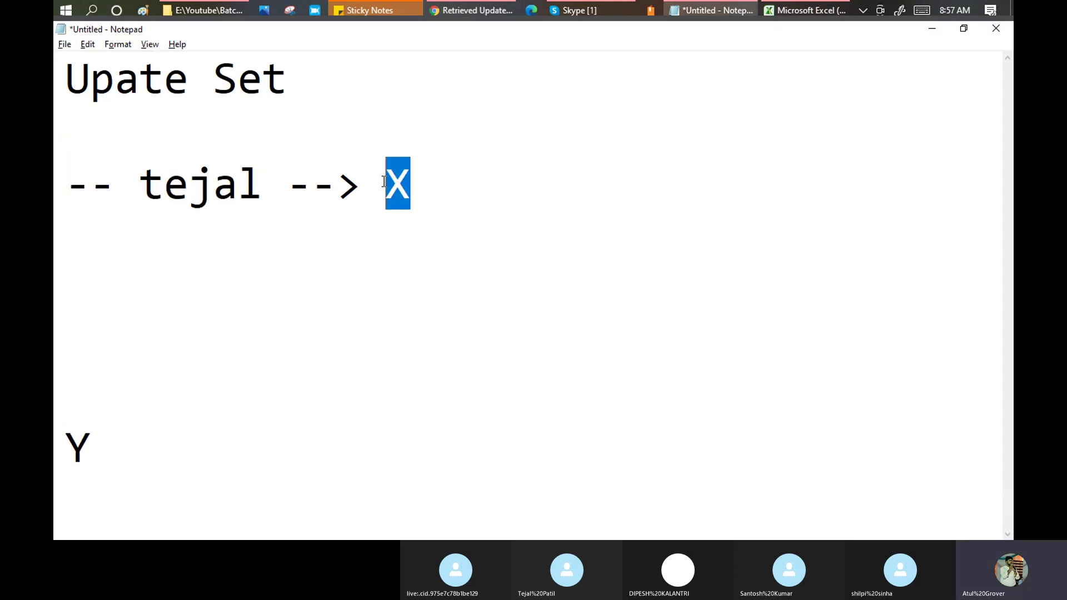
drag(259, 176, 152, 181)
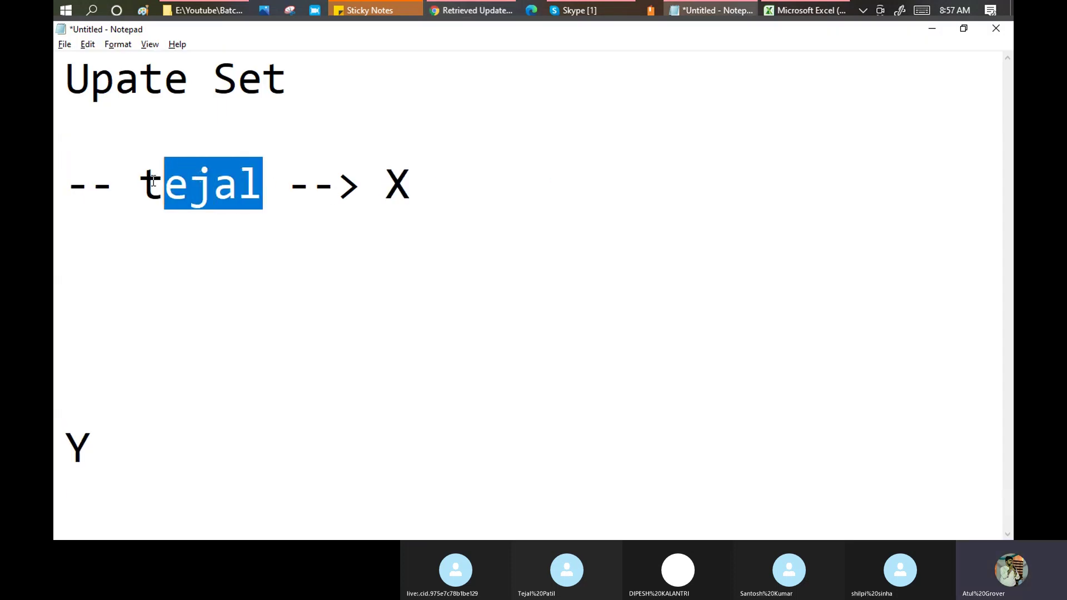
key(alt+Tab)
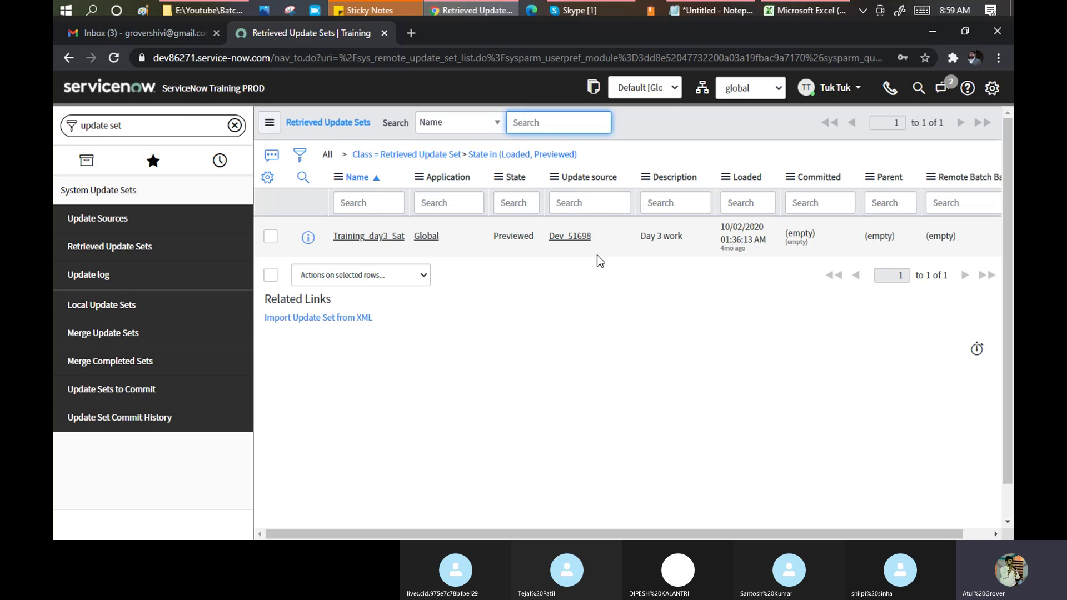
Open Update Set Commit History under System Update Sets, which shows no records.
click(97, 428)
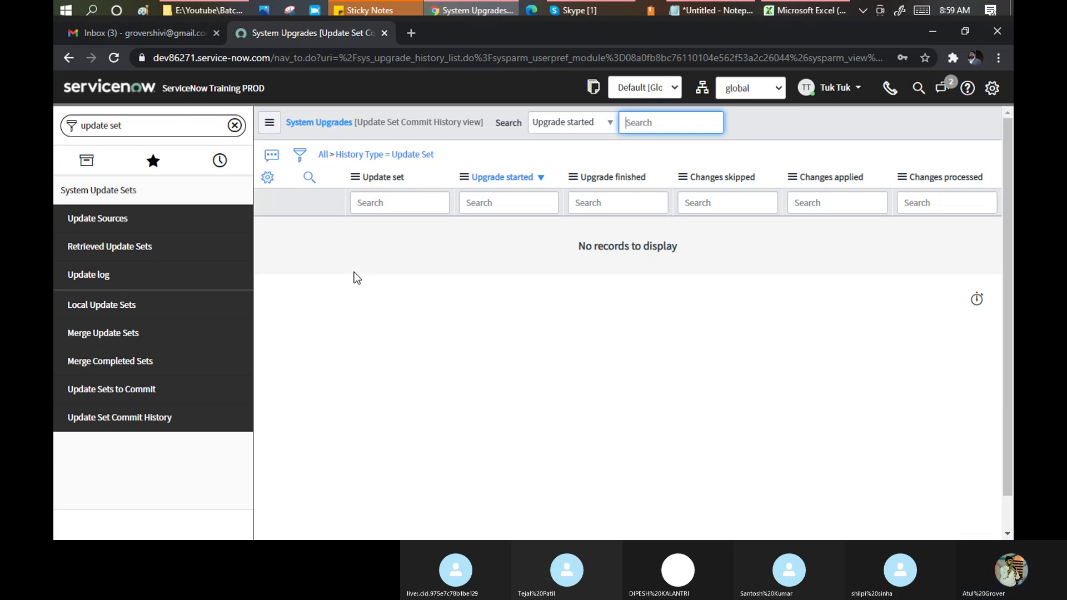
Minimize the Skype call window and reopen Retrieved Update Sets, now listing two records.
click(601, 9)
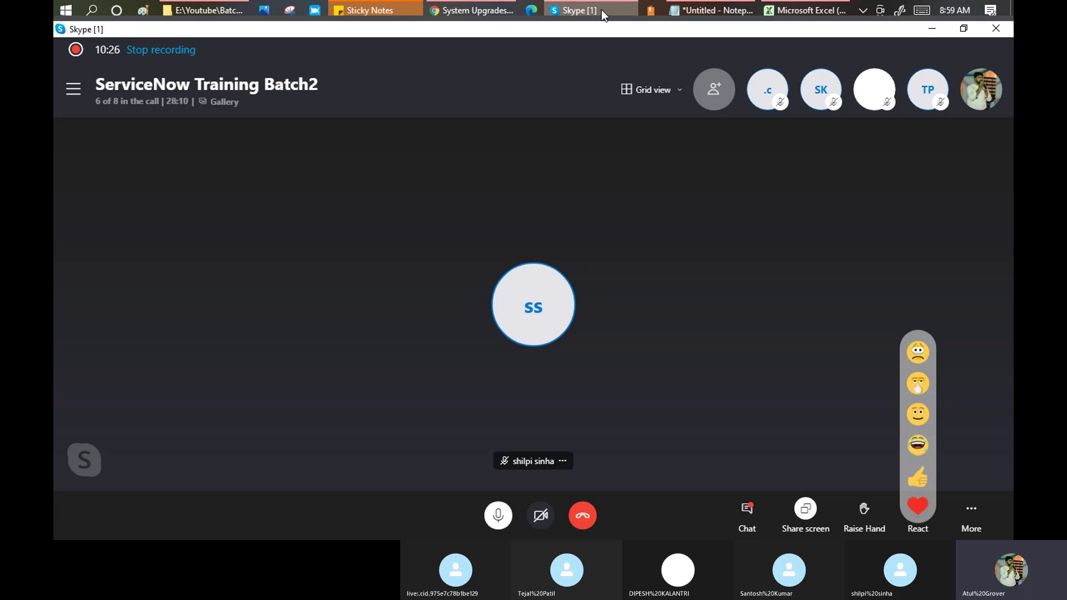
click(601, 9)
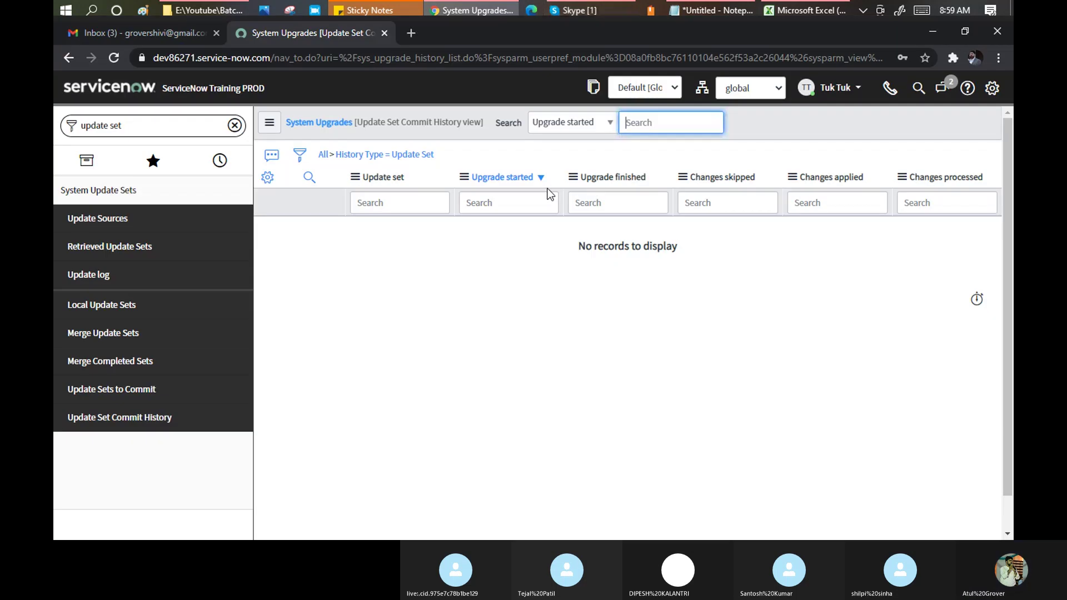
click(100, 246)
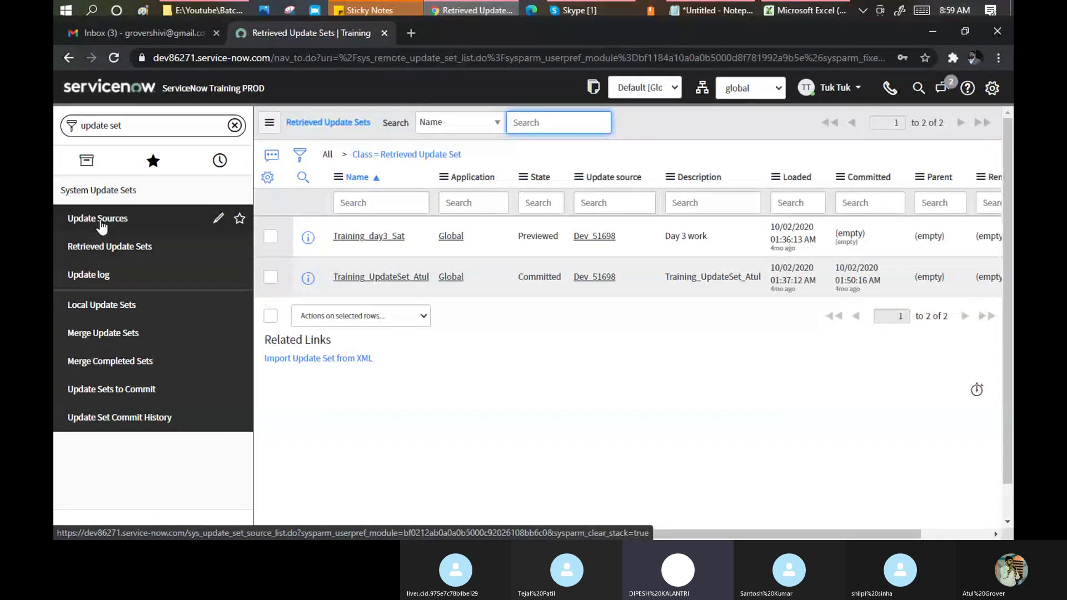
Check Update Sources and the Update log, then open Local Update Sets with 16 records.
click(100, 222)
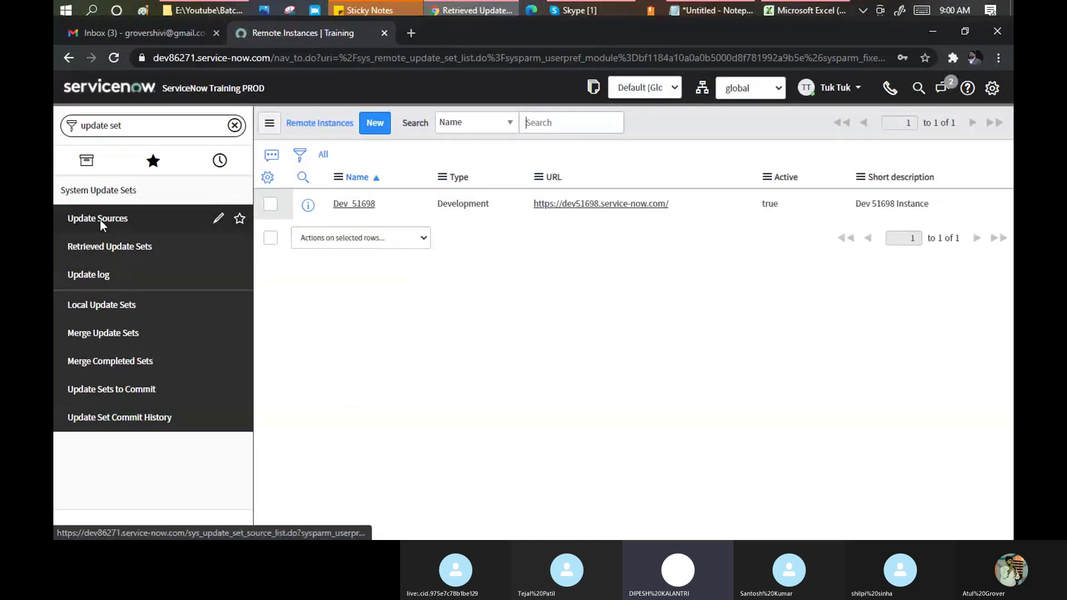
click(100, 278)
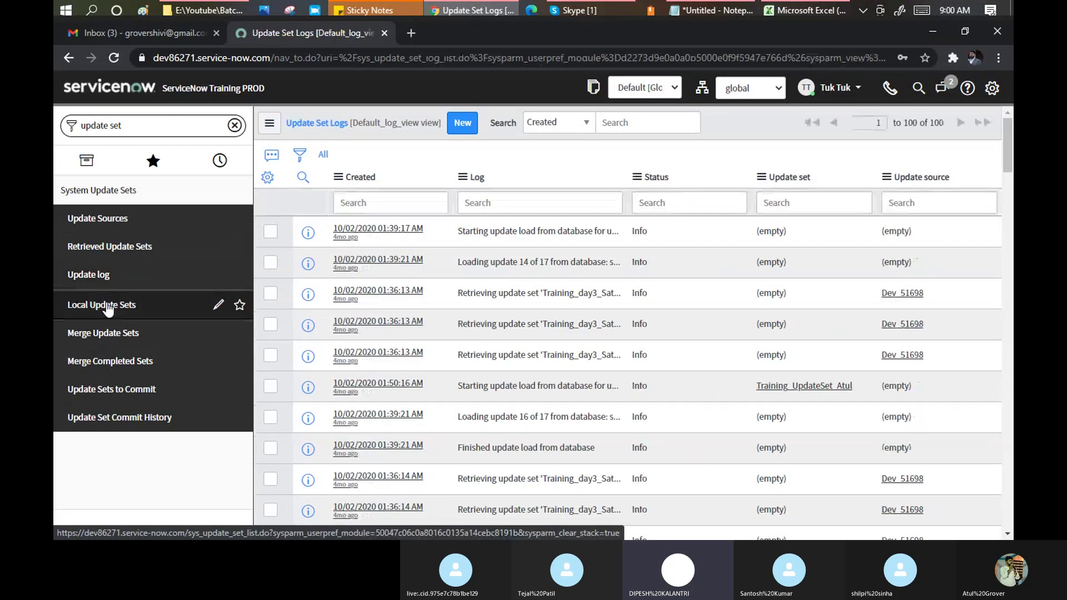
click(105, 306)
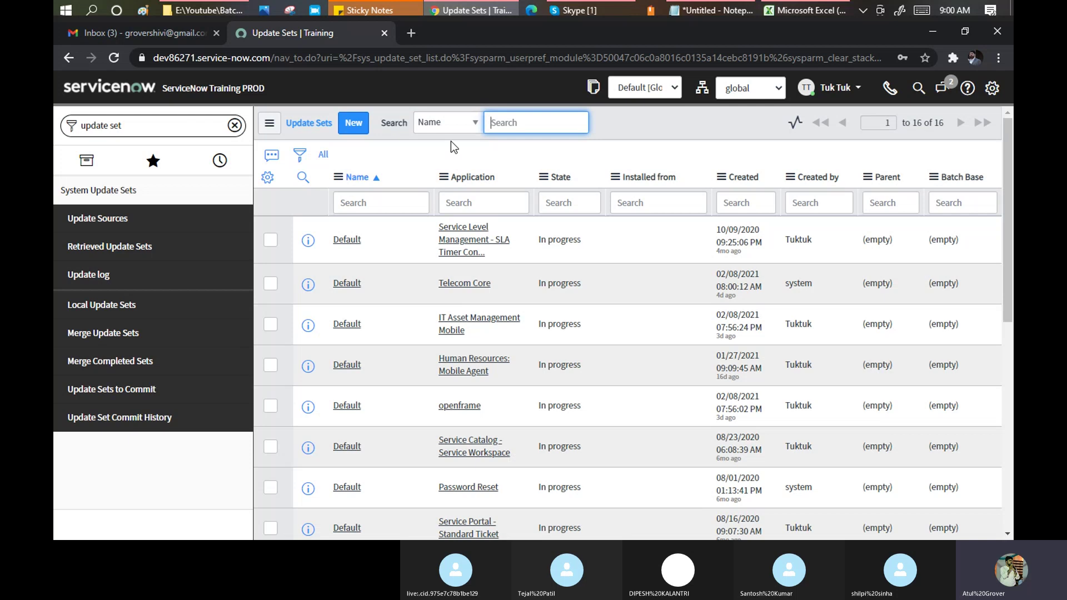
Search Google for 'update set in servicenow' in a new tab.
click(412, 32)
text(update set)
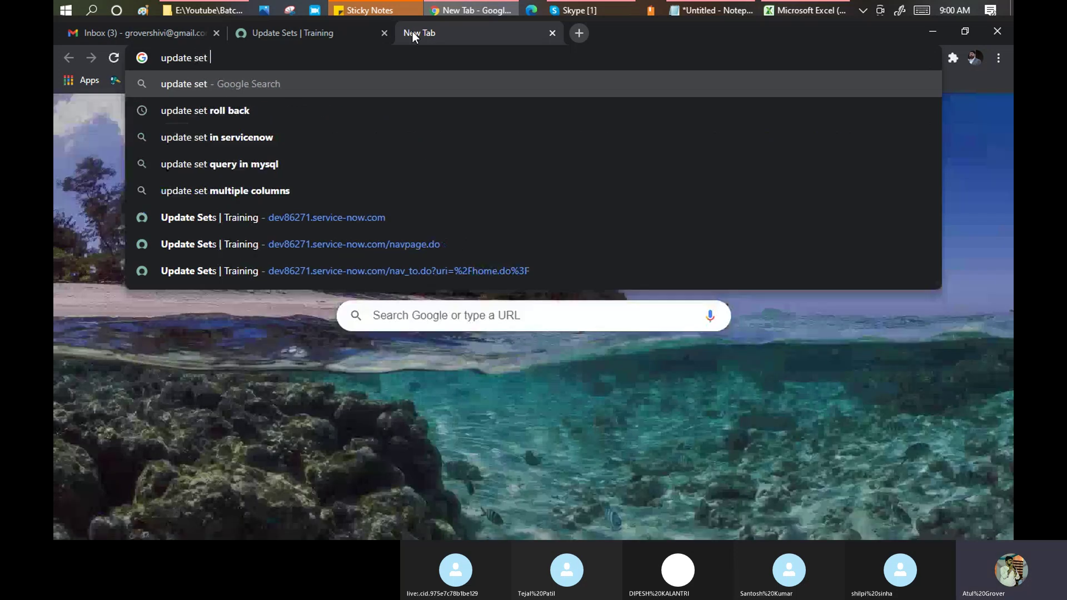
key(Down)
key(Down)
key(Return)
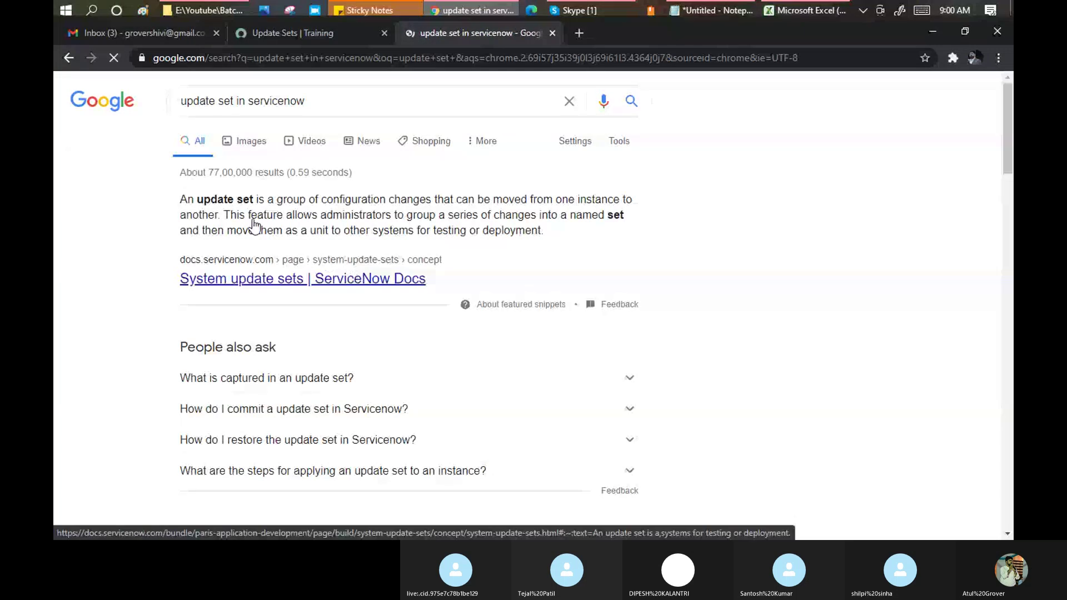
Highlight the ServiceNow Docs definition: changes grouped into a named set and moved for testing.
drag(186, 199, 345, 215)
click(426, 212)
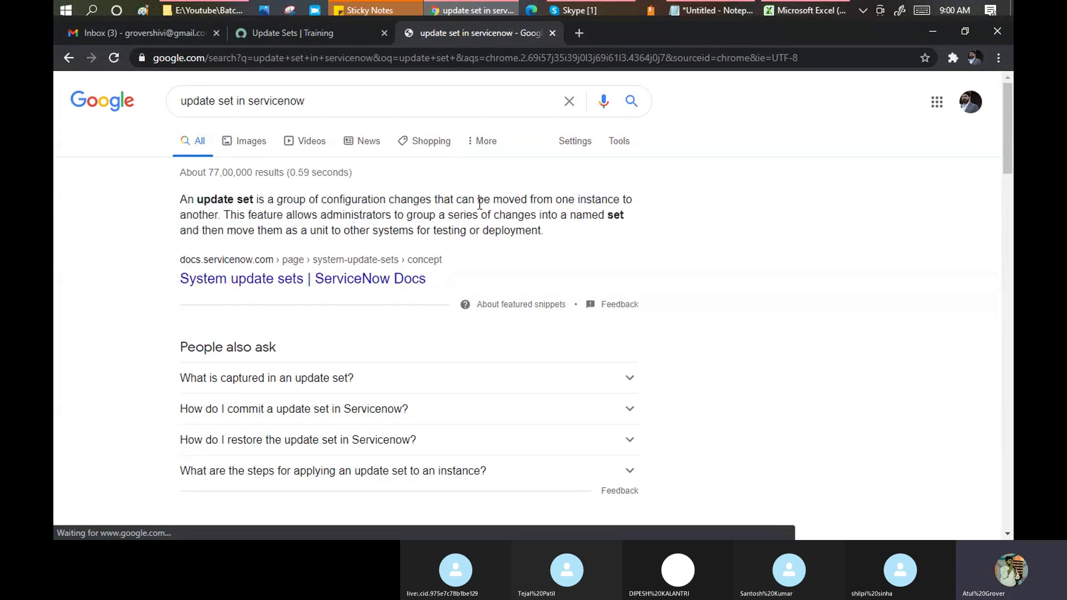
drag(537, 199, 179, 198)
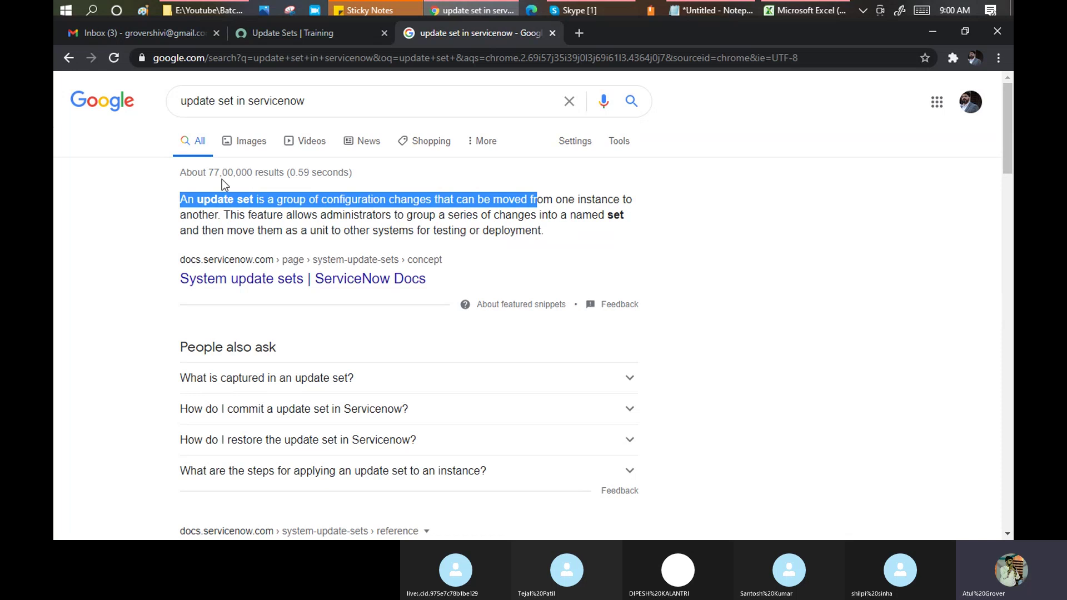
drag(282, 217, 595, 218)
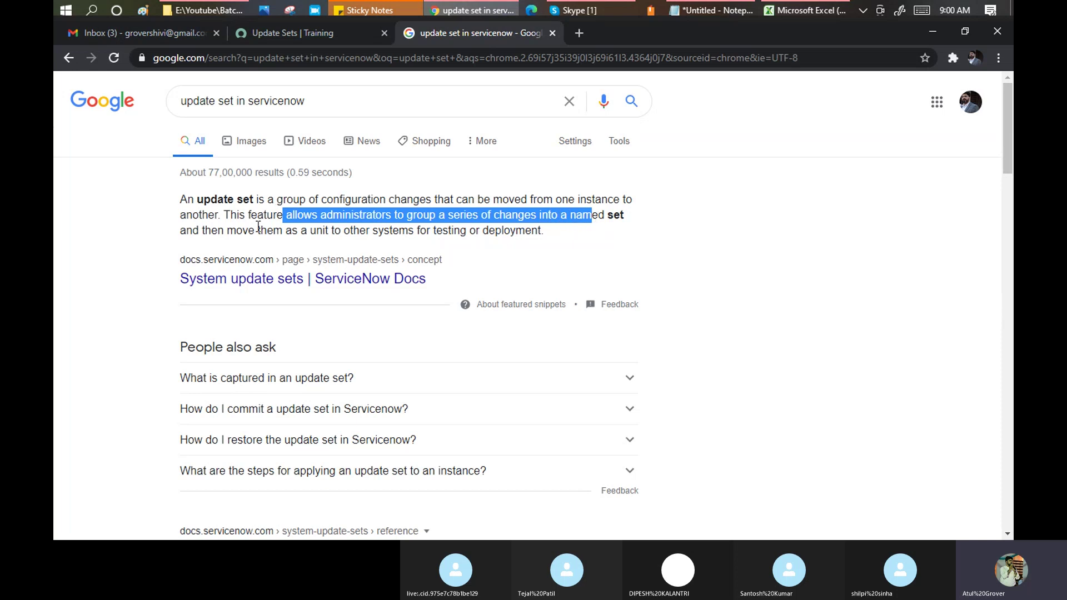
drag(258, 230, 539, 237)
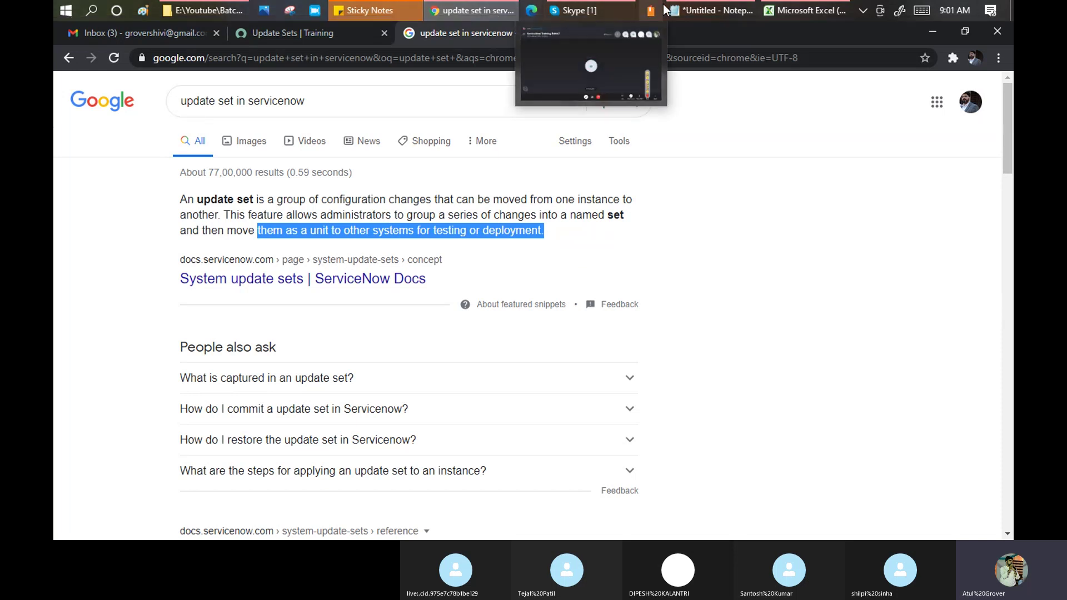
Below the arrow line, list 'user table' followed by Name, Class and My new Field.
click(711, 10)
click(431, 184)
key(Return)
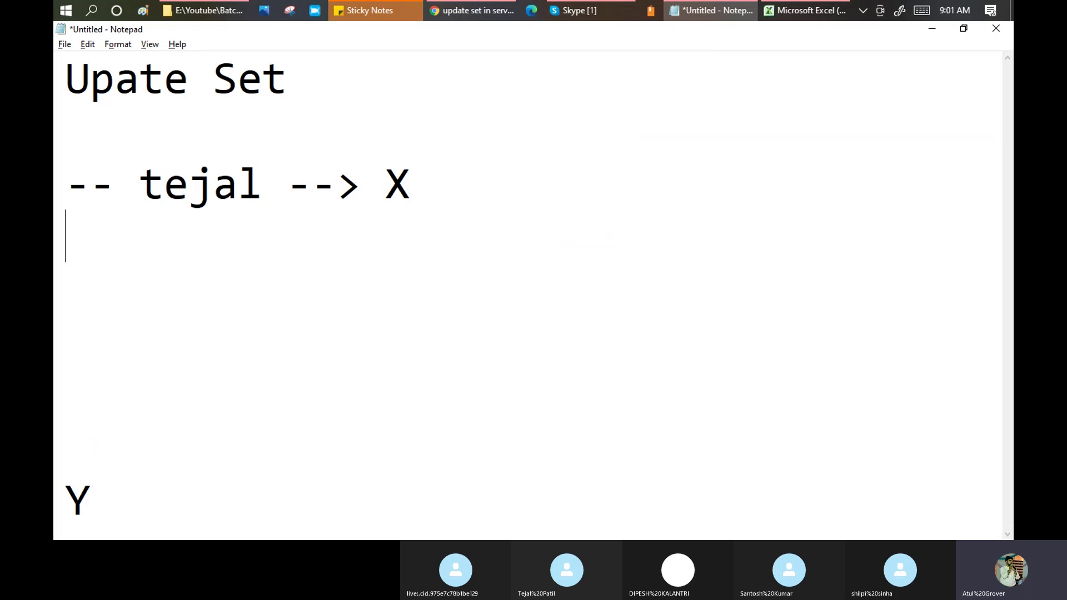
key(Return)
text(user table)
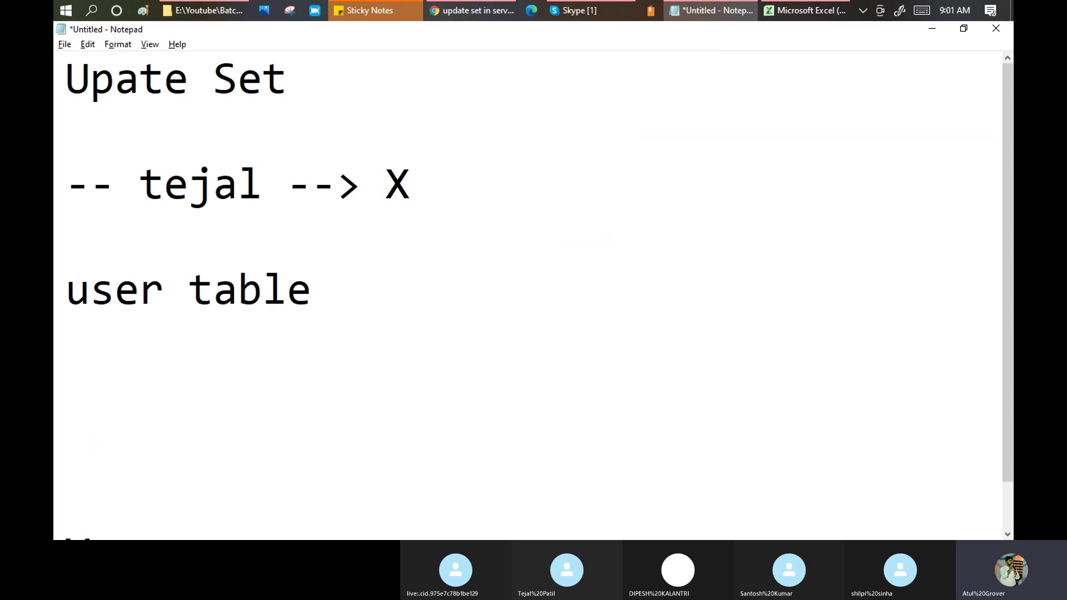
key(Return)
text(Nmae)
key(BackSpace)
key(BackSpace)
key(BackSpace)
text(a)
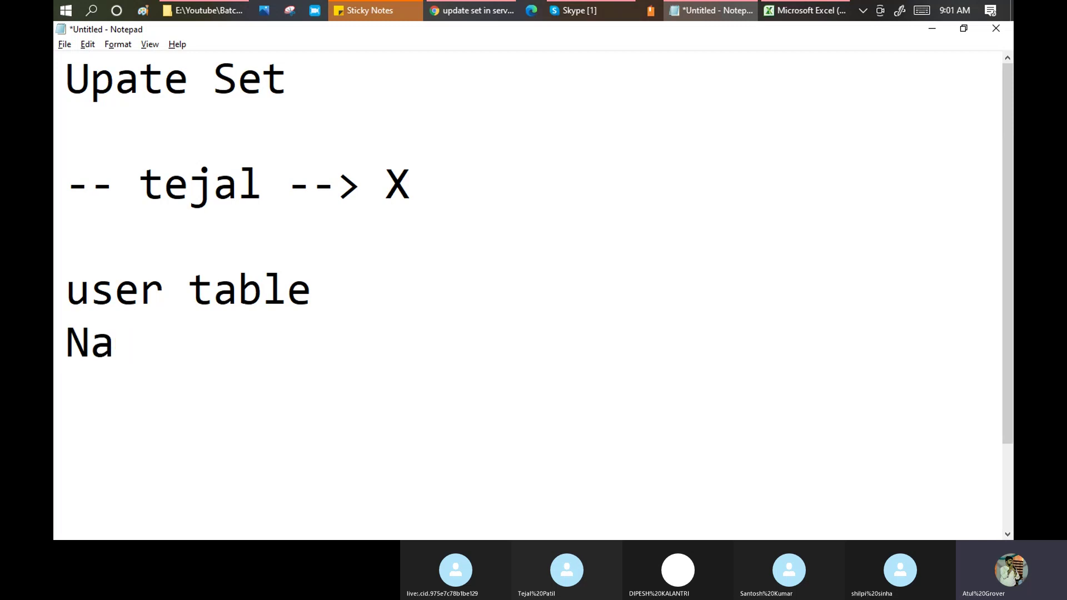
text(nme)
key(Return)
key(BackSpace)
key(BackSpace)
key(BackSpace)
key(BackSpace)
text(me)
key(Return)
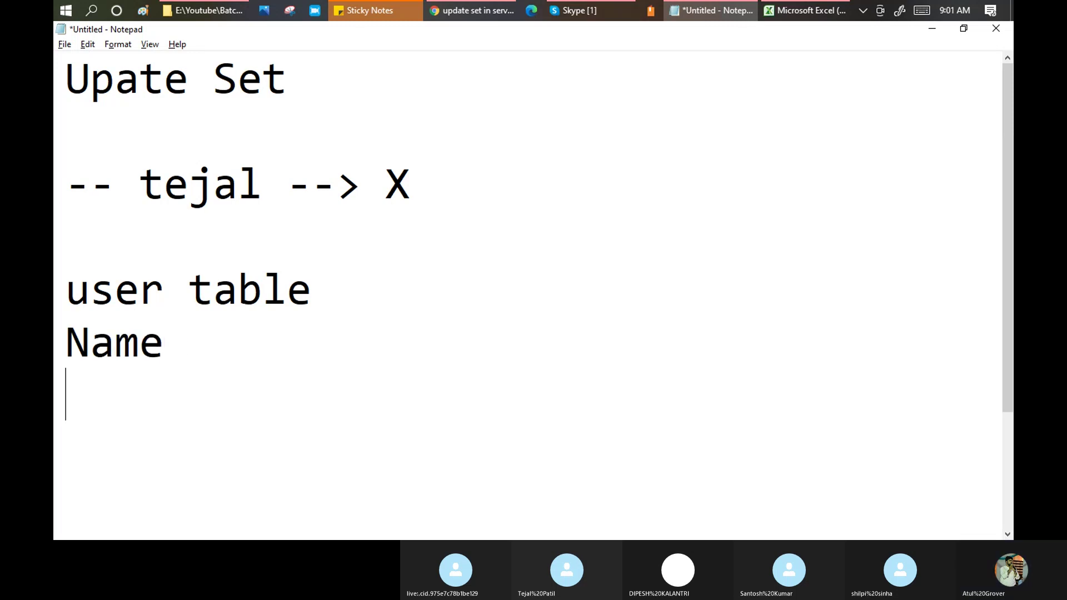
text(Class)
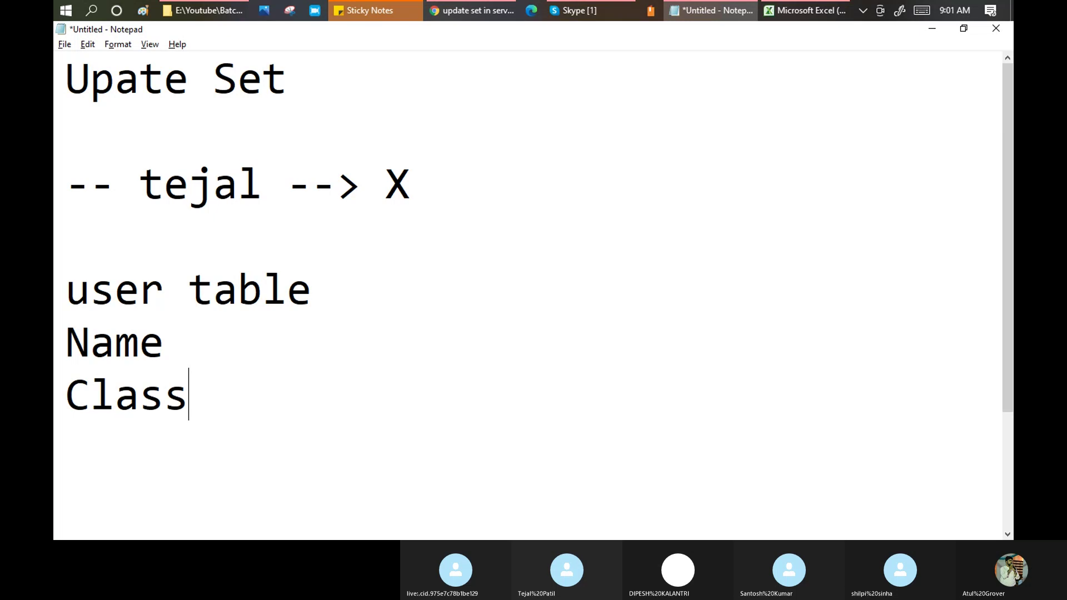
key(Return)
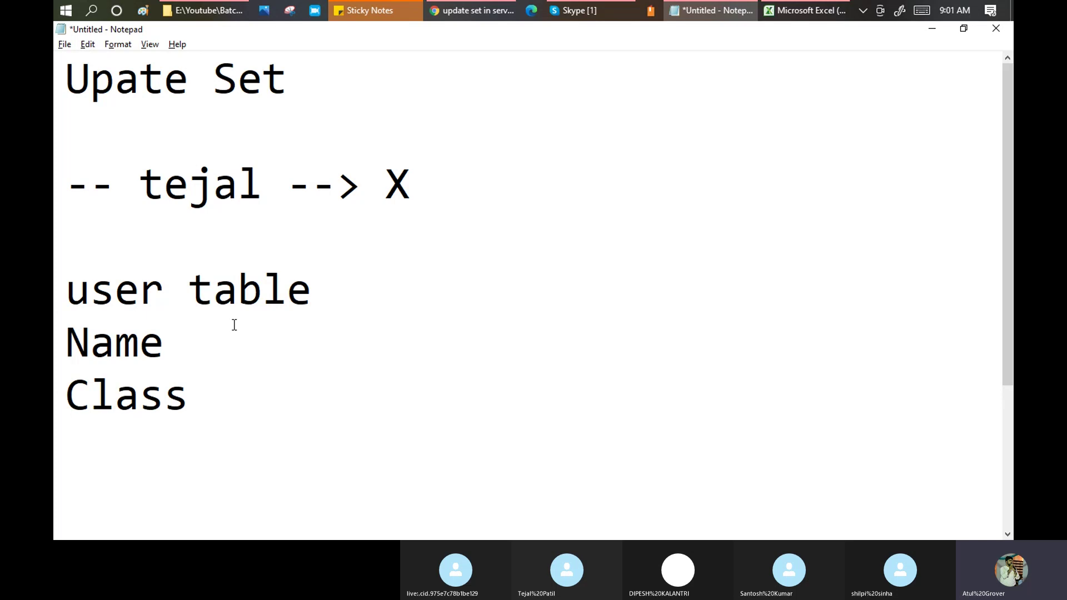
text(My new )
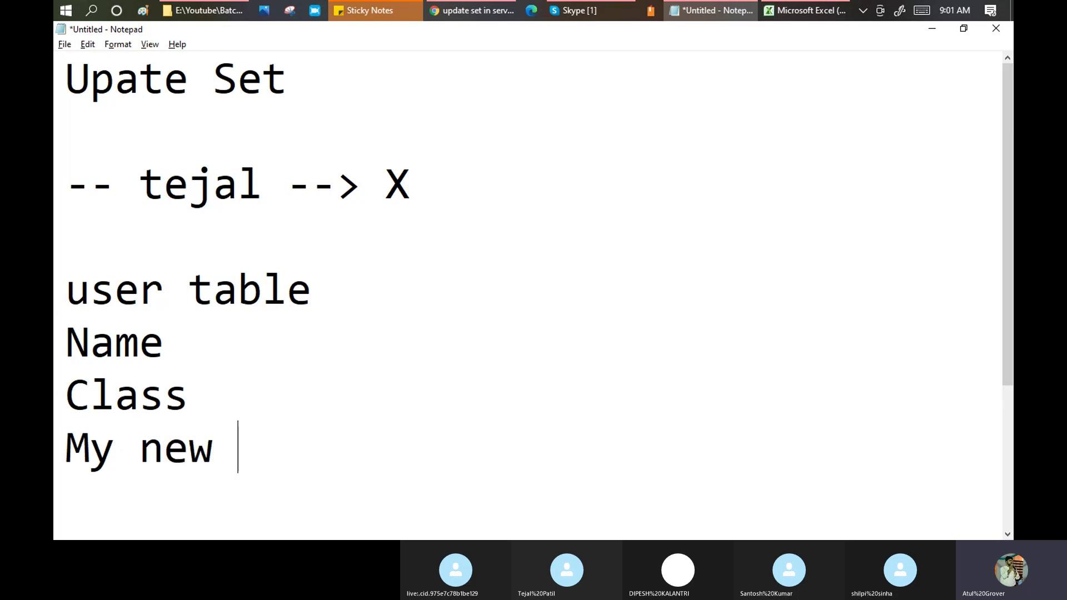
text(Field)
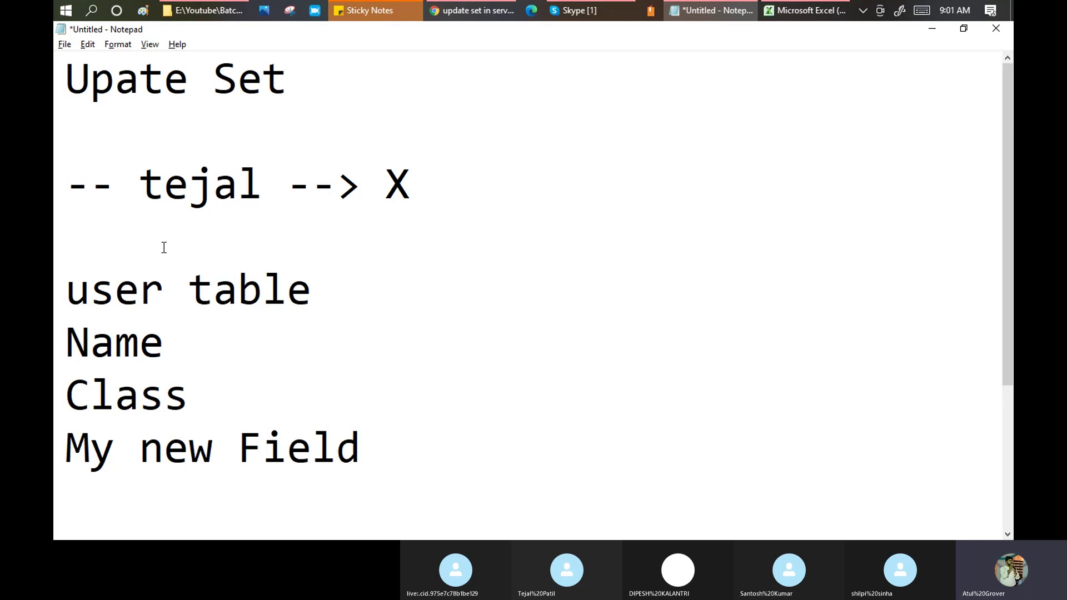
Change the table line to '86271--user table' and highlight each field name.
click(107, 251)
text(86271)
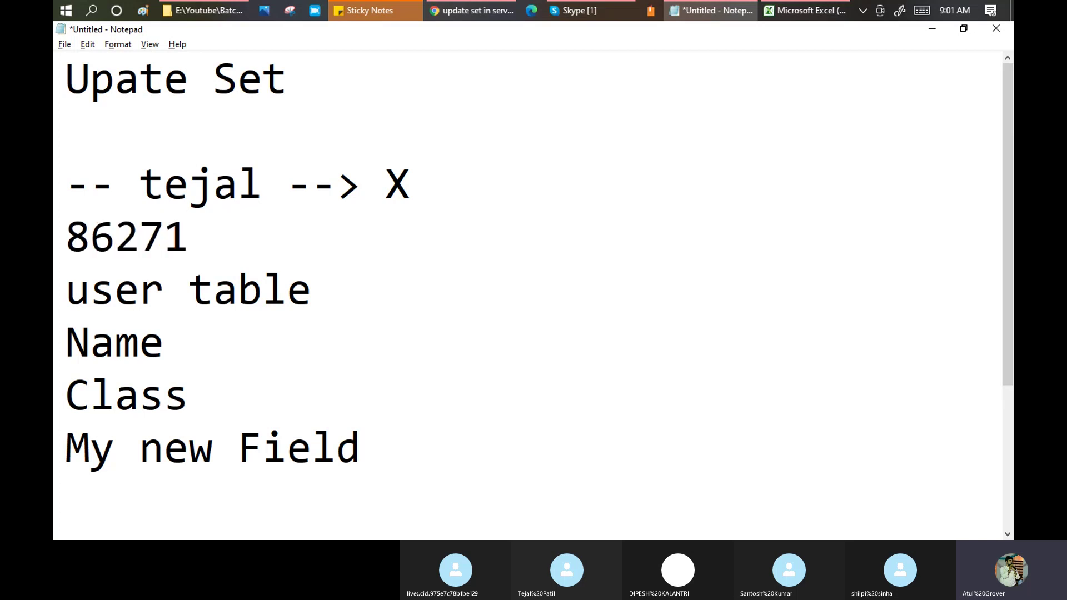
key(Delete)
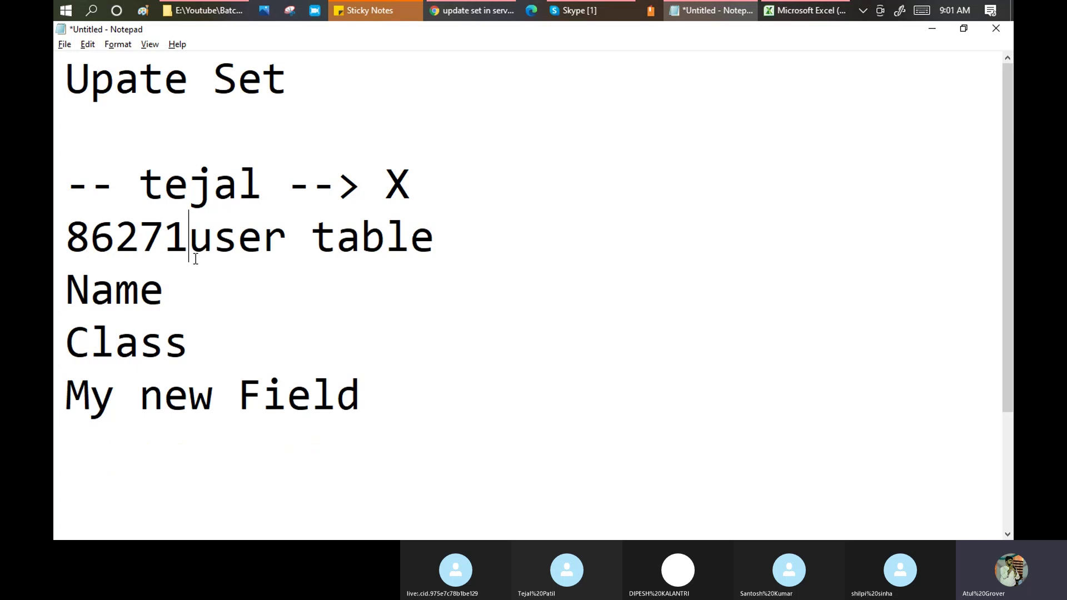
text(--)
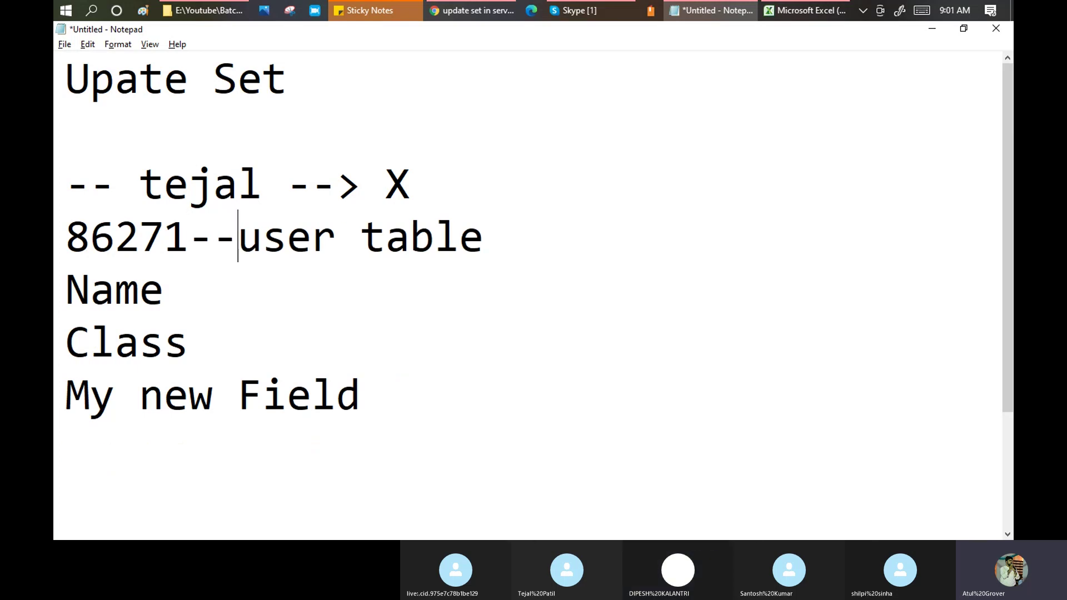
click(192, 293)
key(shift+Left)
key(shift+Left)
key(shift+Left)
key(shift+Left)
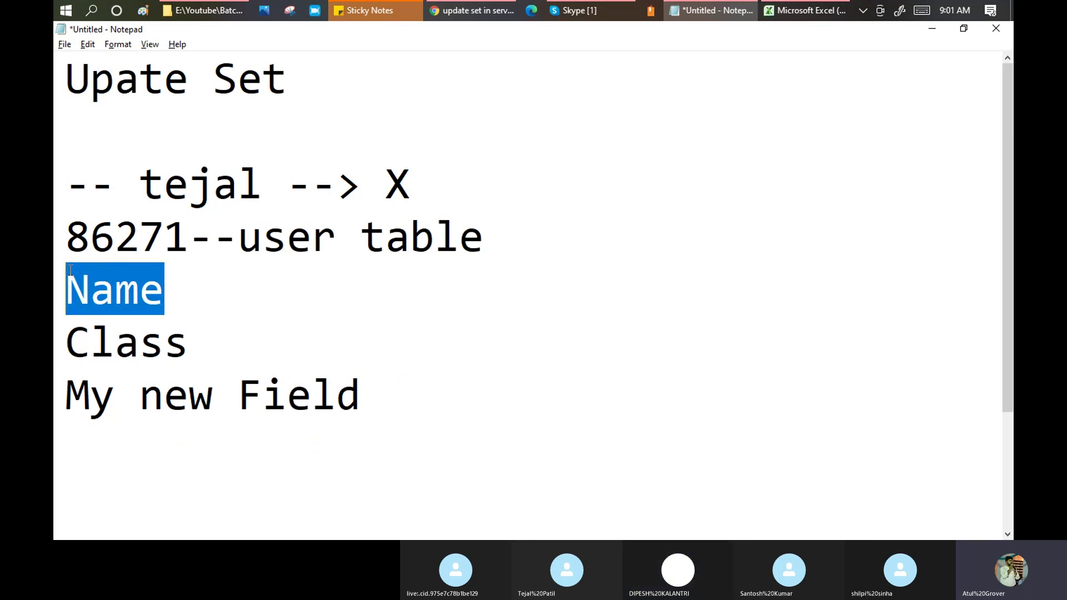
click(190, 319)
key(shift+Left)
key(shift+Left)
key(shift+Left)
key(shift+Left)
key(shift+Left)
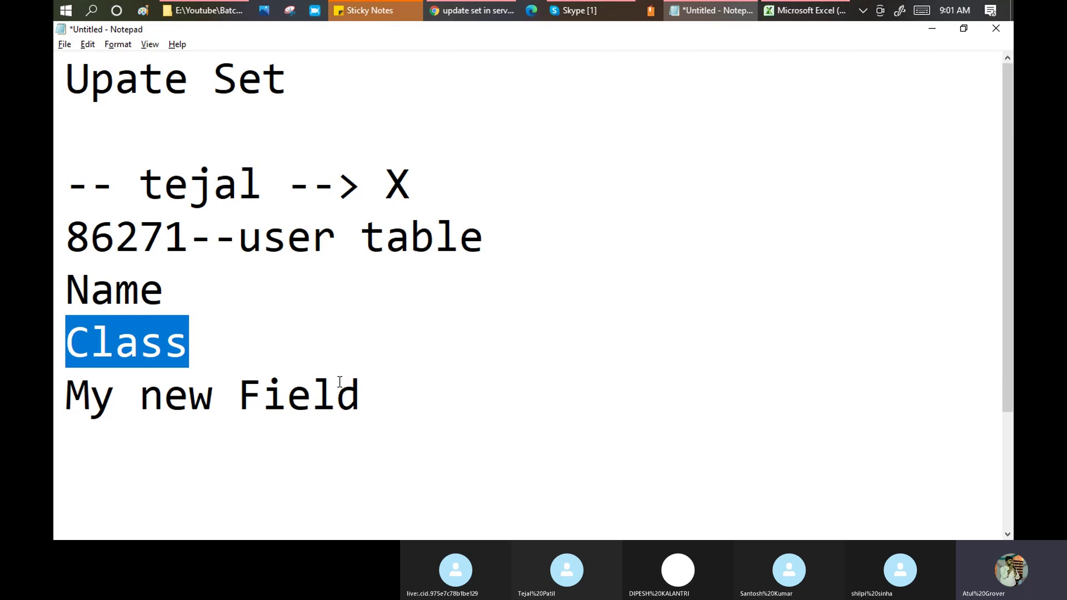
drag(376, 391, 71, 420)
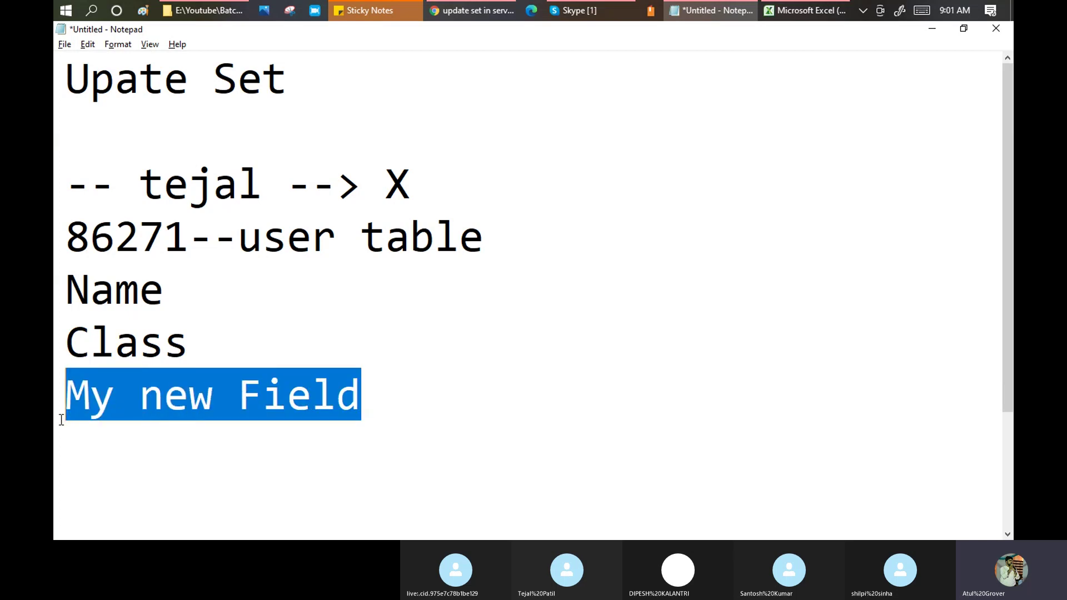
click(91, 456)
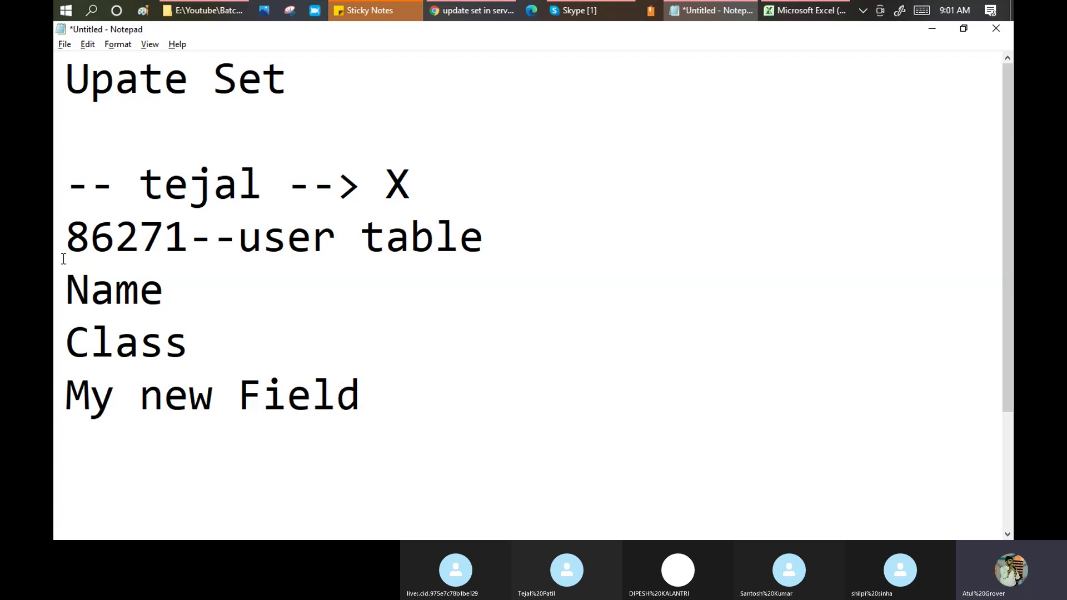
click(539, 233)
Tag the table line ' - Dev' and paste a copy of the block below, changing Dev to test.
text(- Dev)
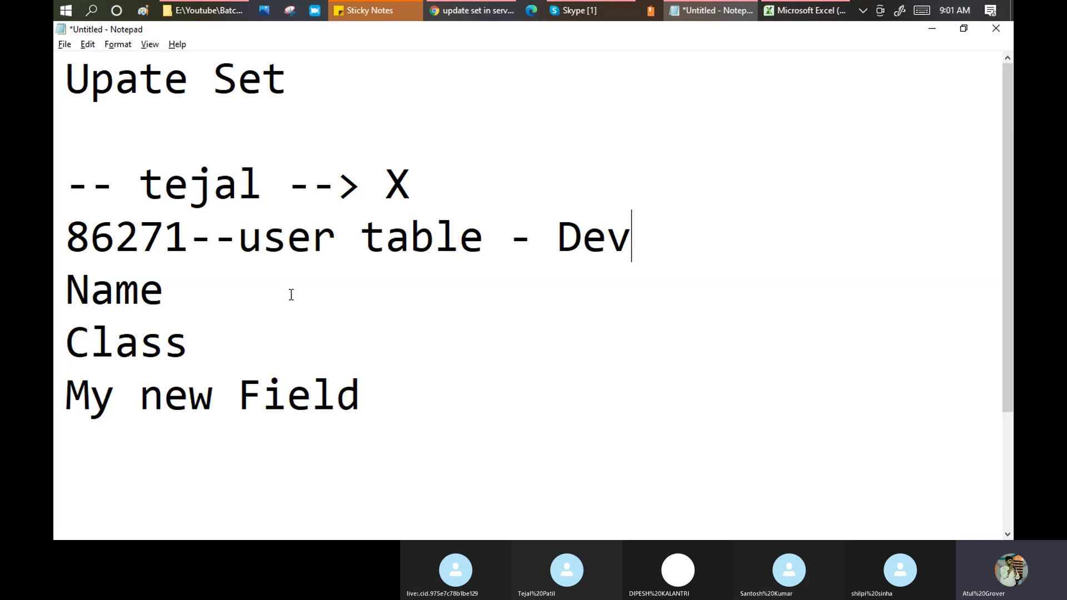
drag(197, 345, 76, 258)
key(ctrl+c)
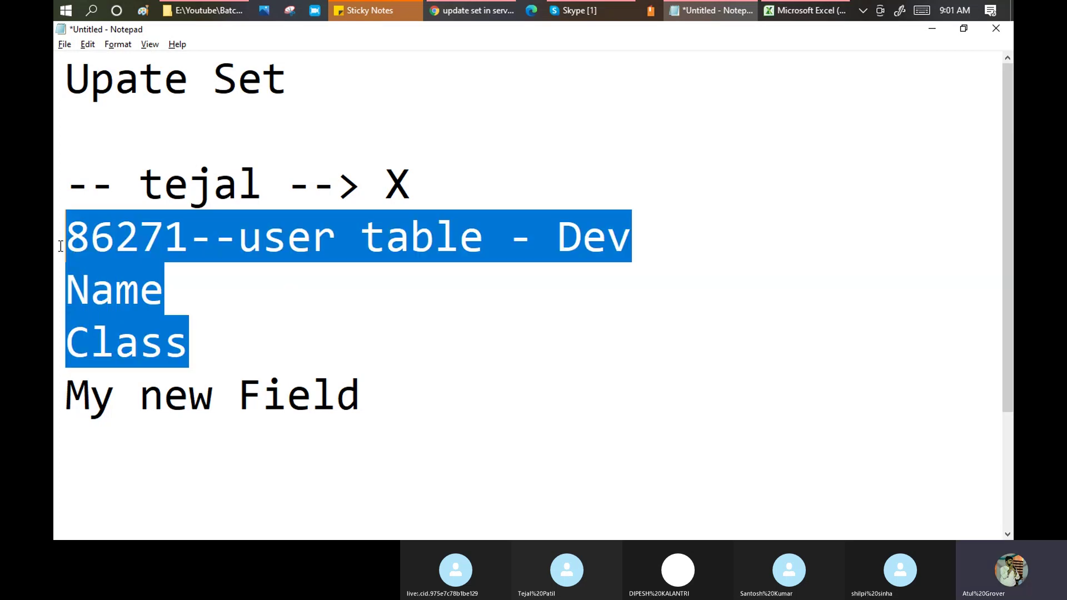
click(67, 473)
key(ctrl+v)
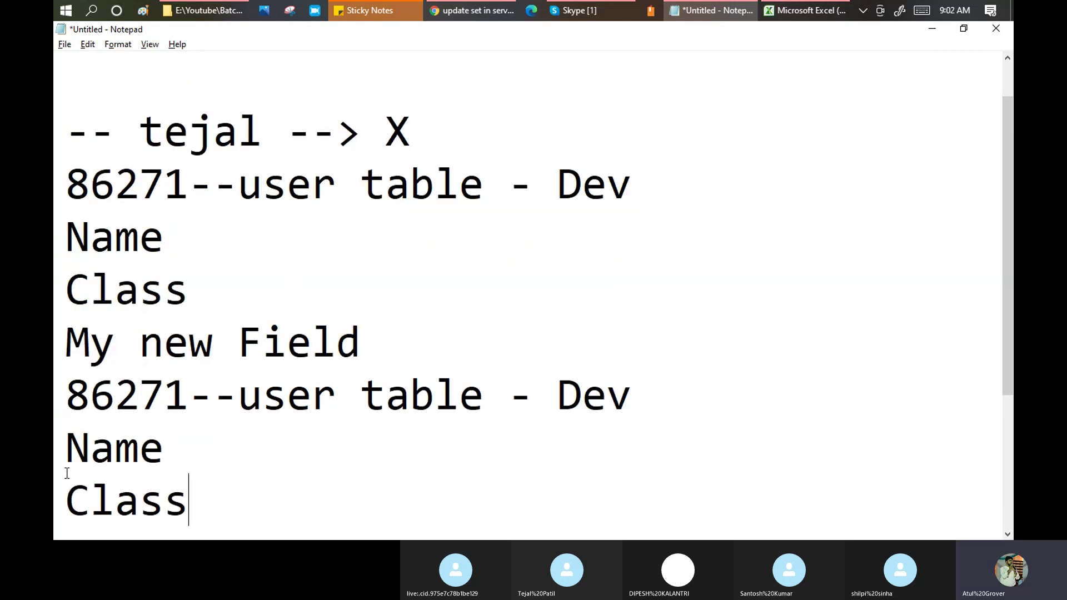
double_click(603, 383)
text(test)
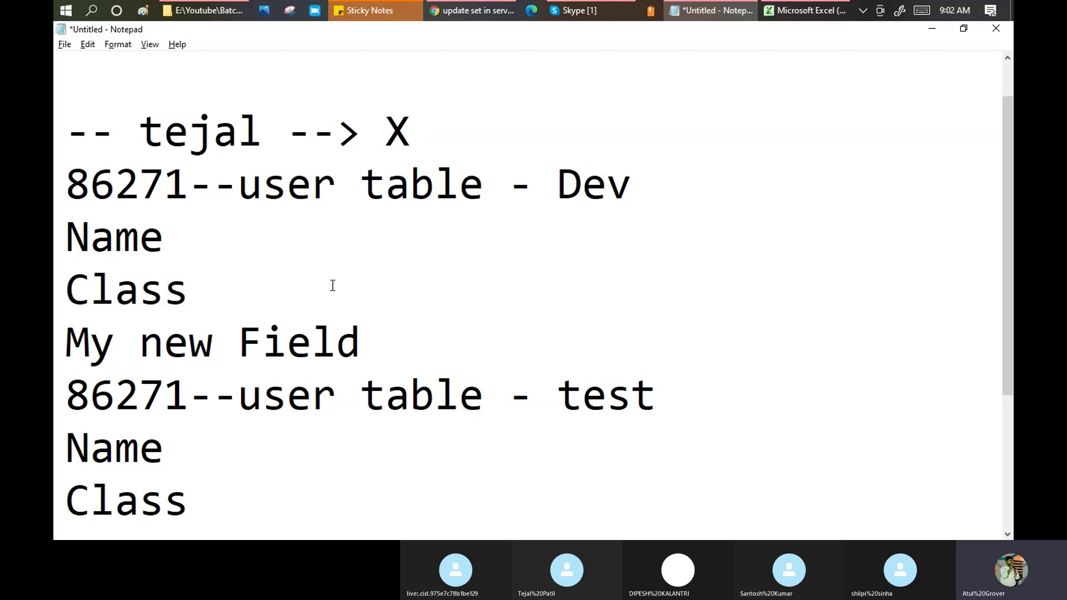
Highlight the Dev and test user table lines, then return to the Google results.
scroll(336, 291, down, 1)
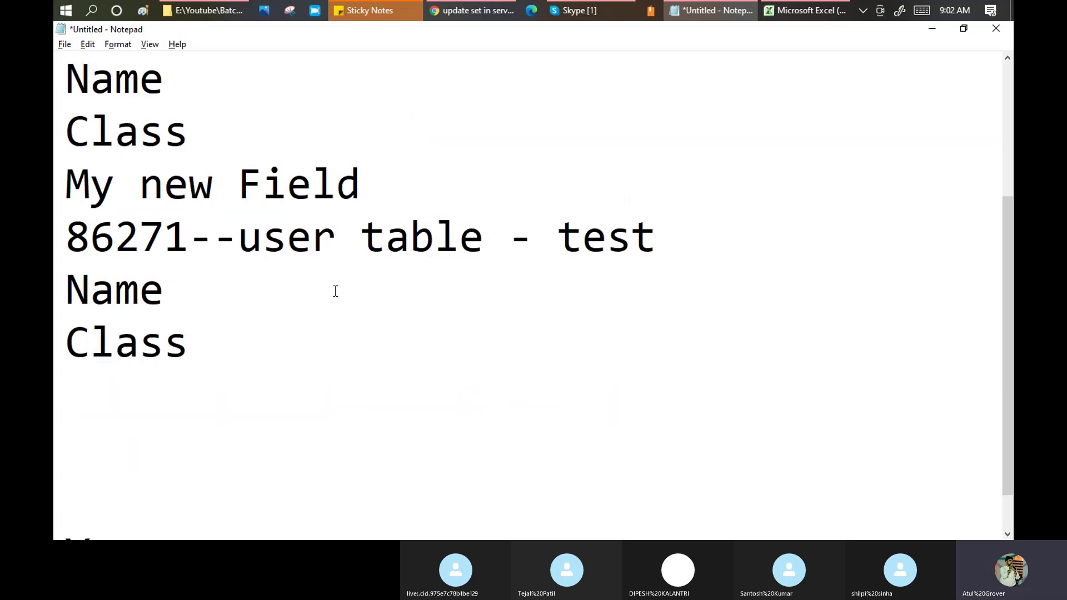
scroll(336, 291, up, 1)
drag(71, 178, 633, 193)
drag(656, 396, 58, 400)
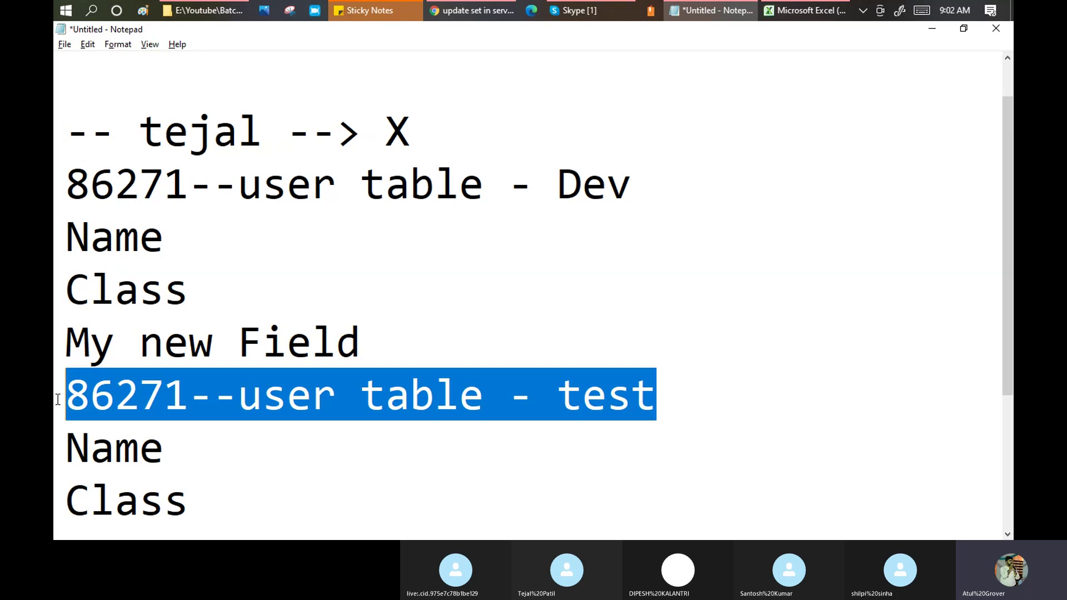
click(590, 396)
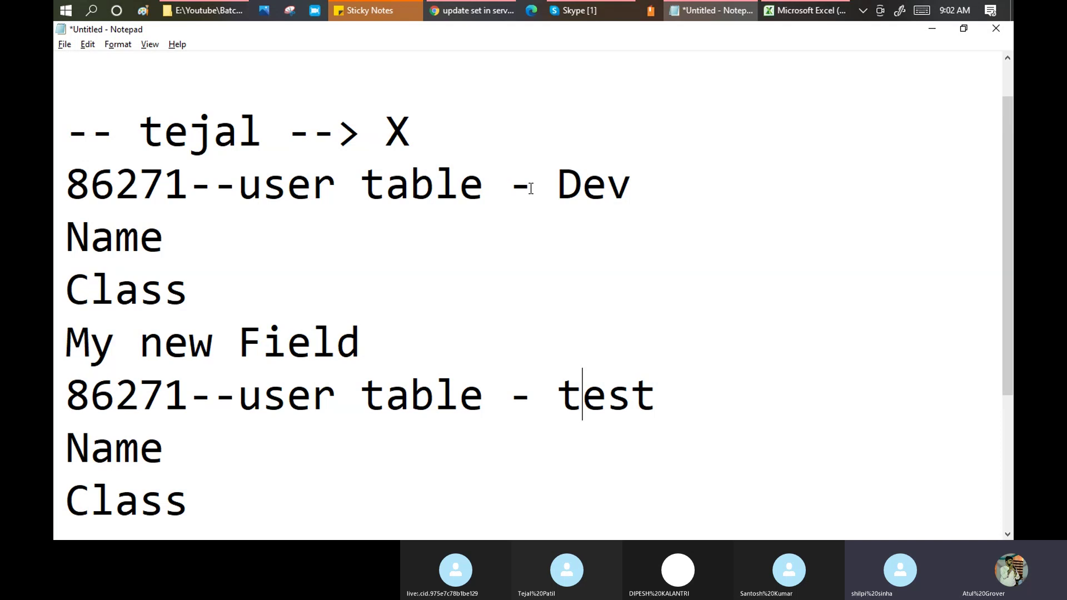
click(480, 11)
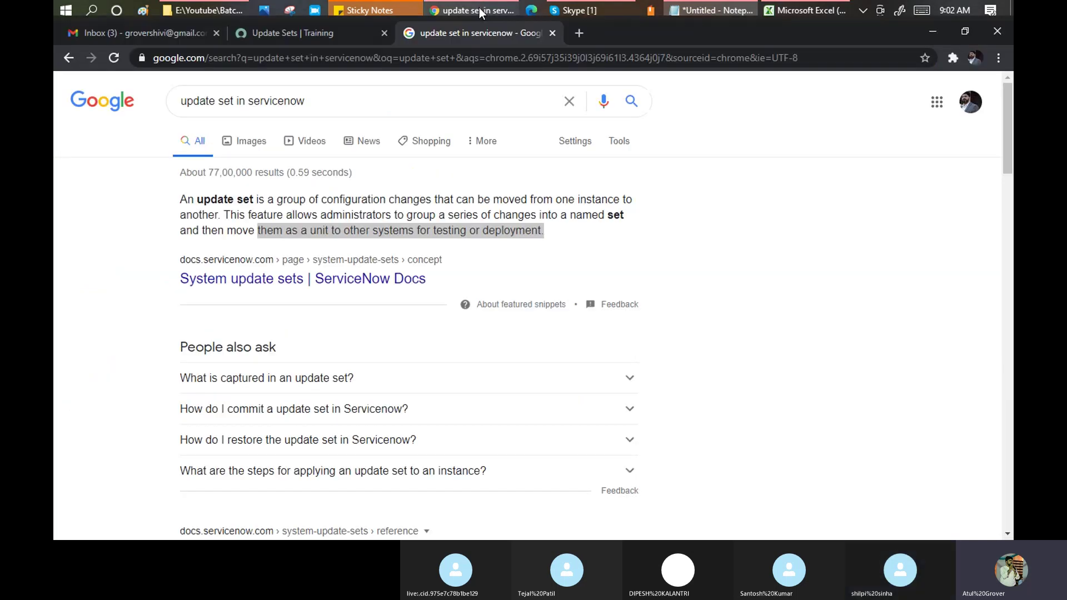
On the Update Sets list, highlight 'dev' in the dev86271 instance address, then open a blank tab.
click(285, 35)
double_click(185, 57)
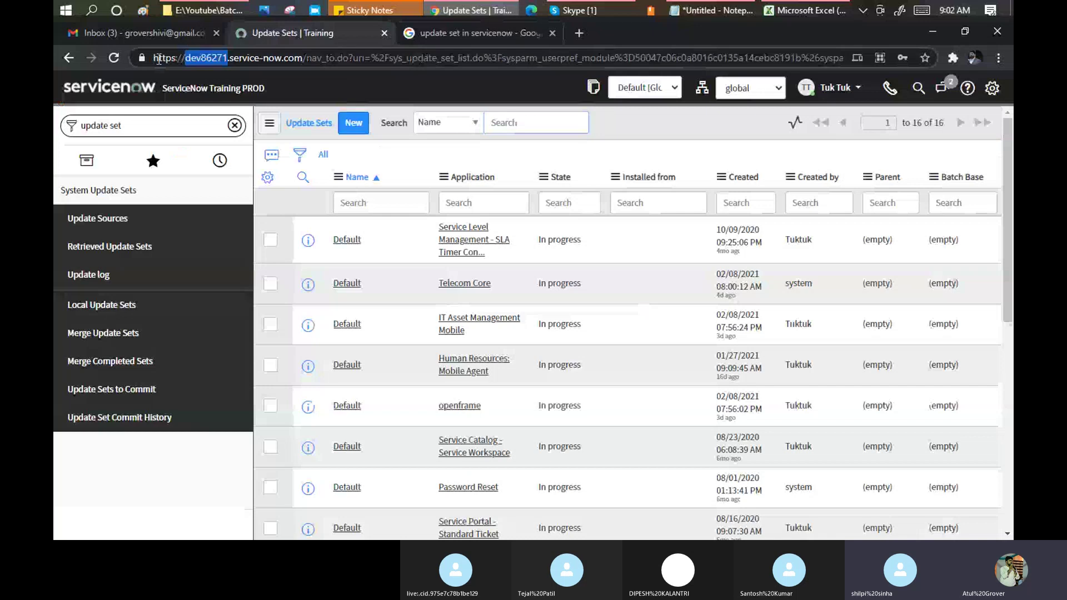
drag(184, 58, 200, 60)
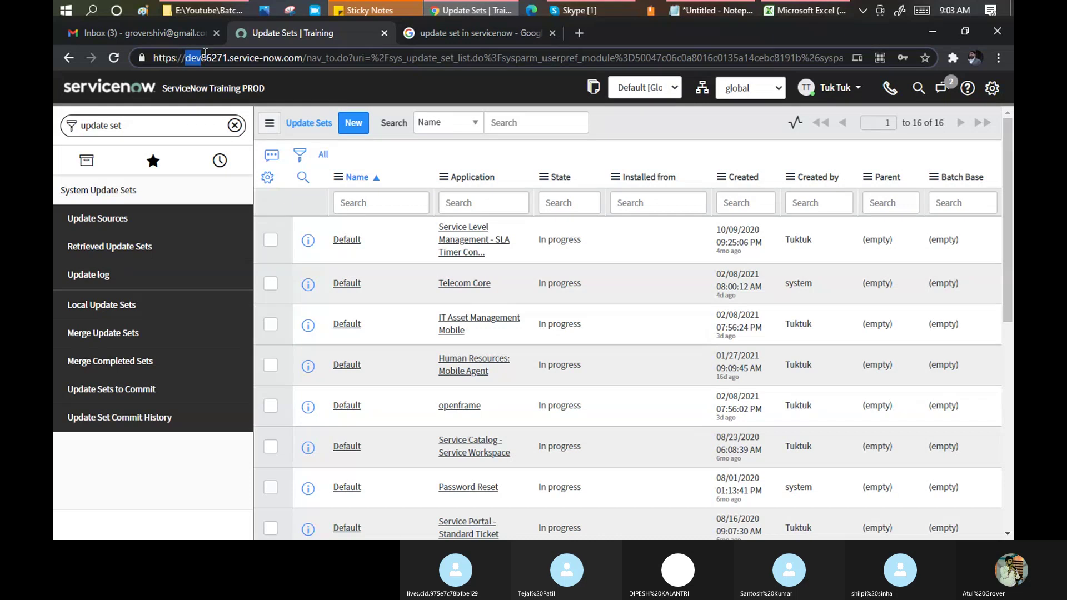
click(584, 34)
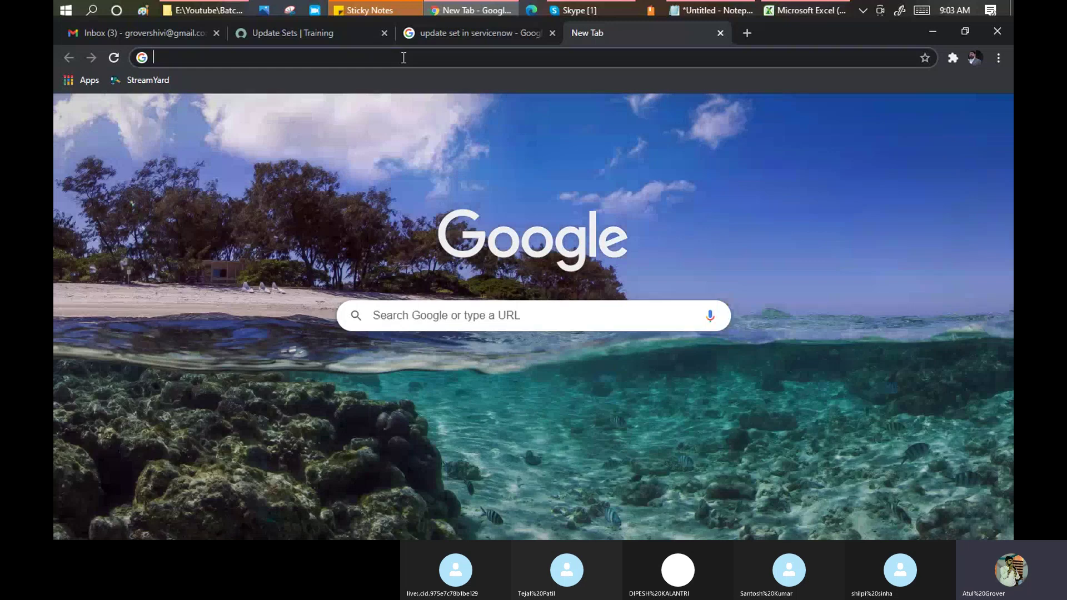
click(711, 10)
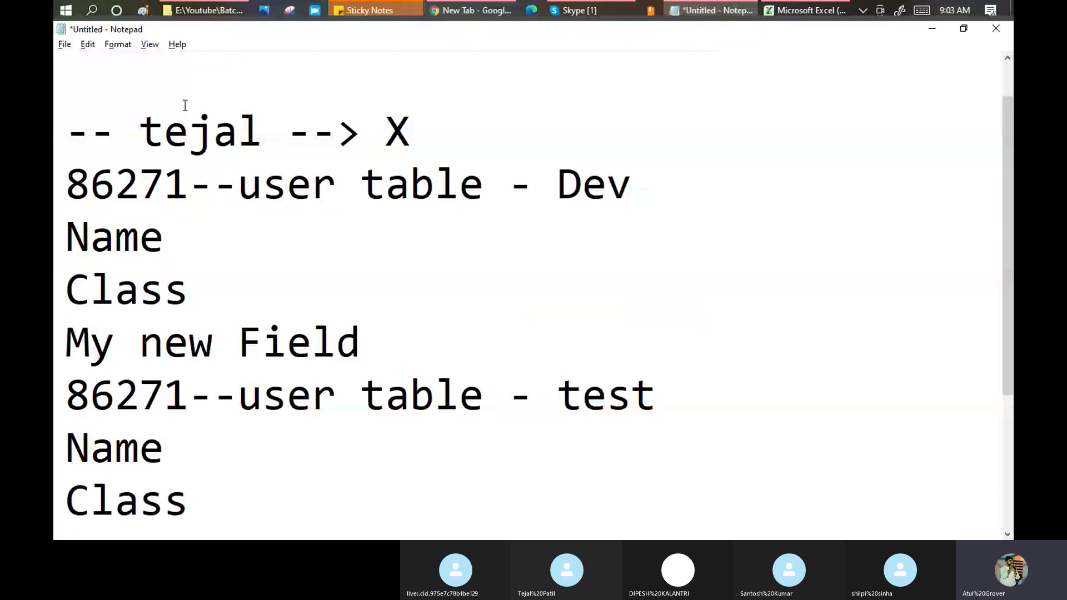
click(120, 62)
text(X comnay)
key(Return)
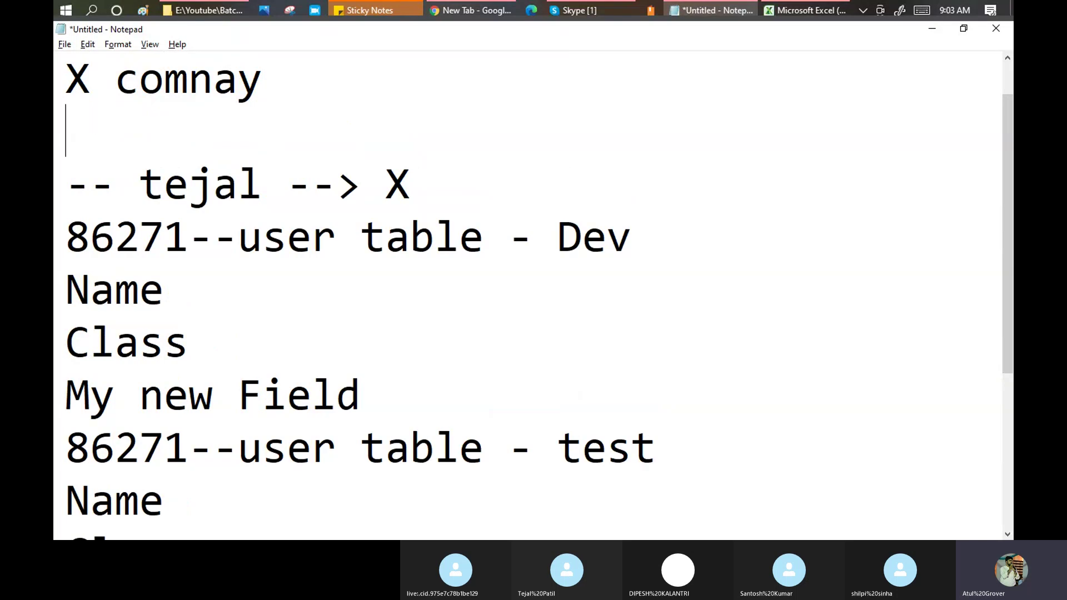
text(Silo)
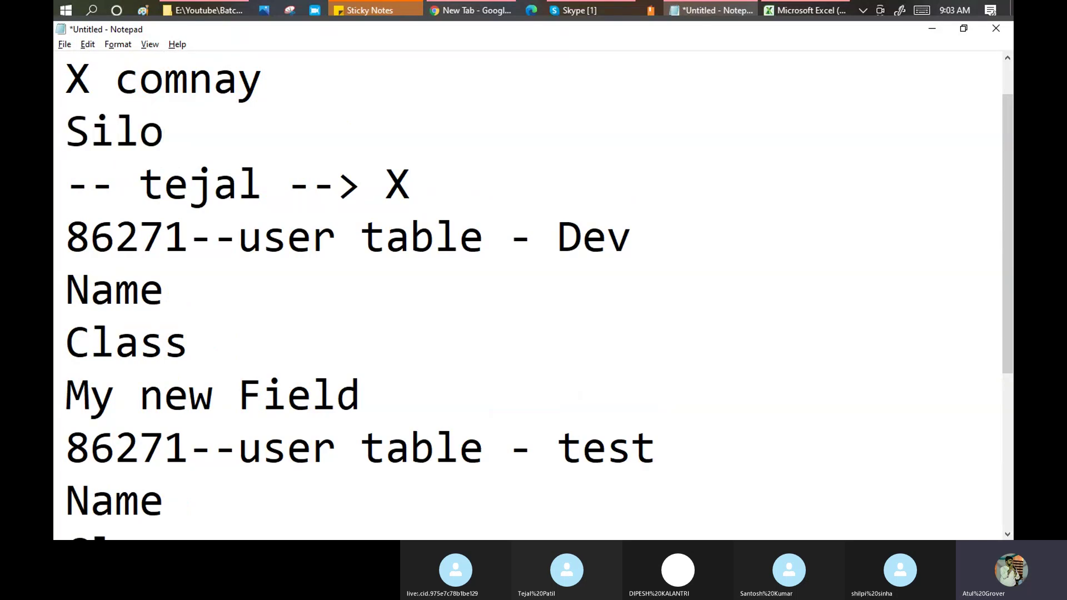
text(Dev])
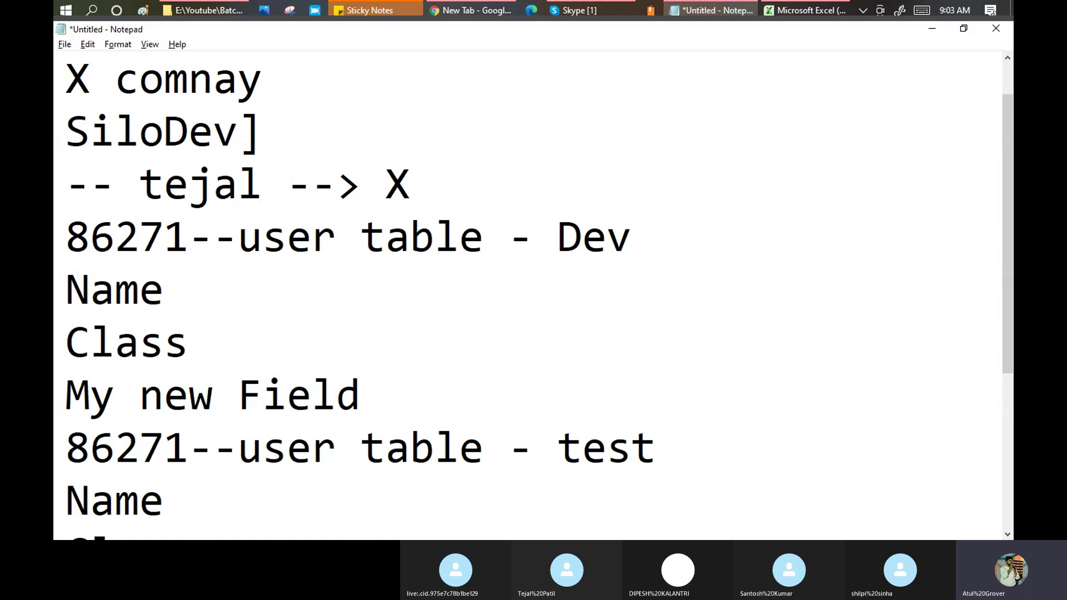
key(Return)
key(BackSpace)
key(BackSpace)
key(Return)
text(Si)
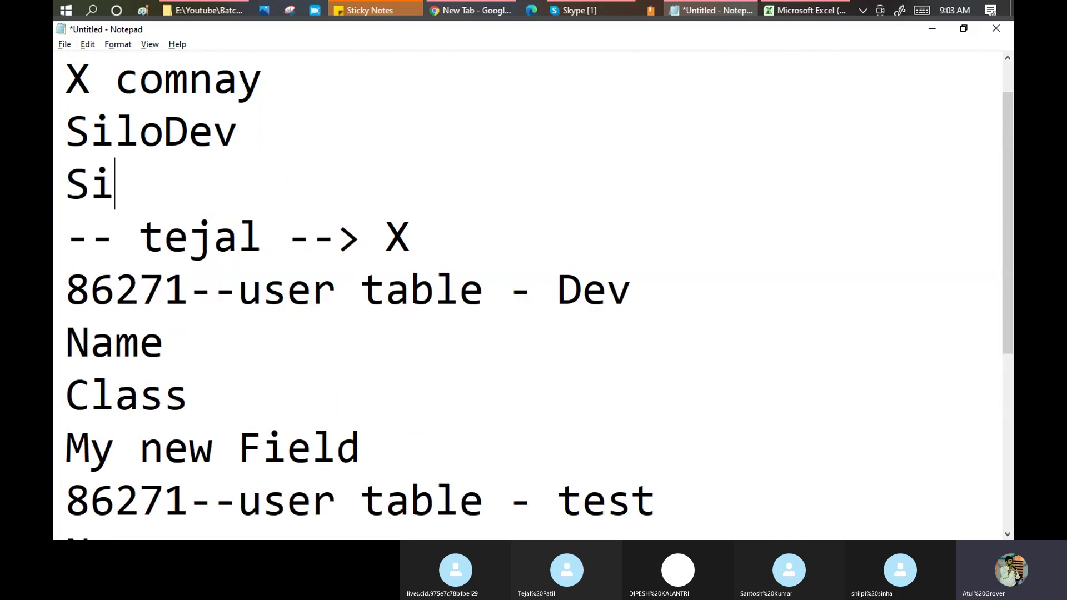
text(lo t)
key(BackSpace)
key(BackSpace)
text(Y)
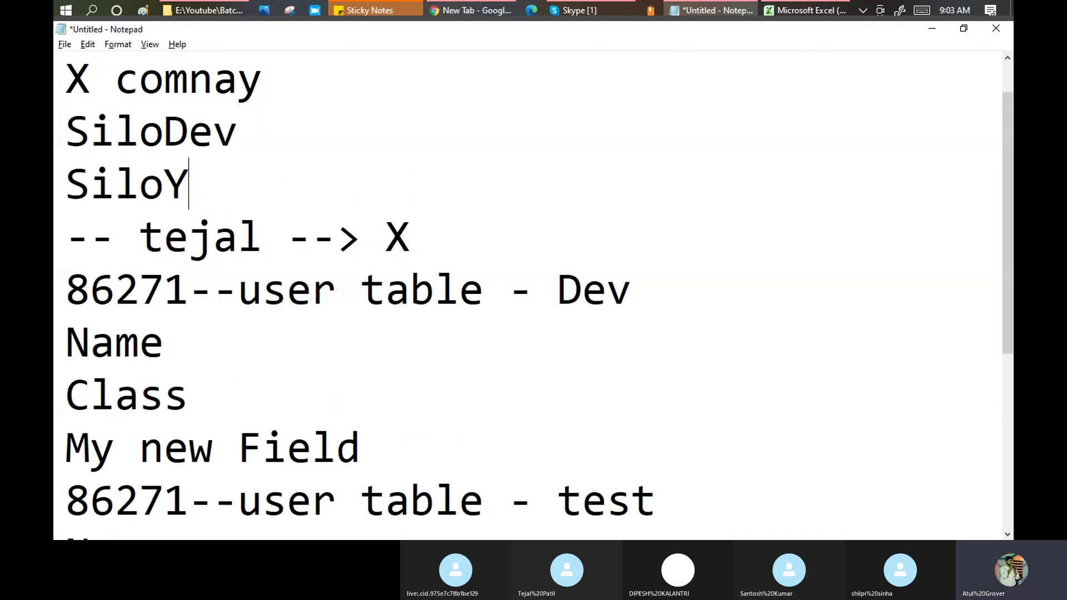
key(BackSpace)
text(test)
key(Return)
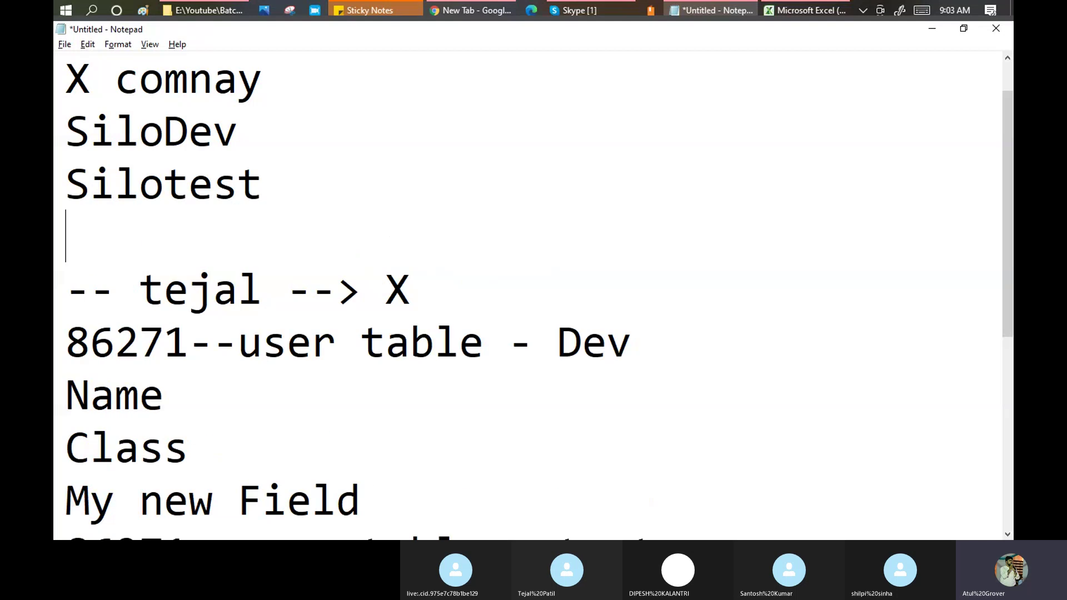
text(SiloPrd)
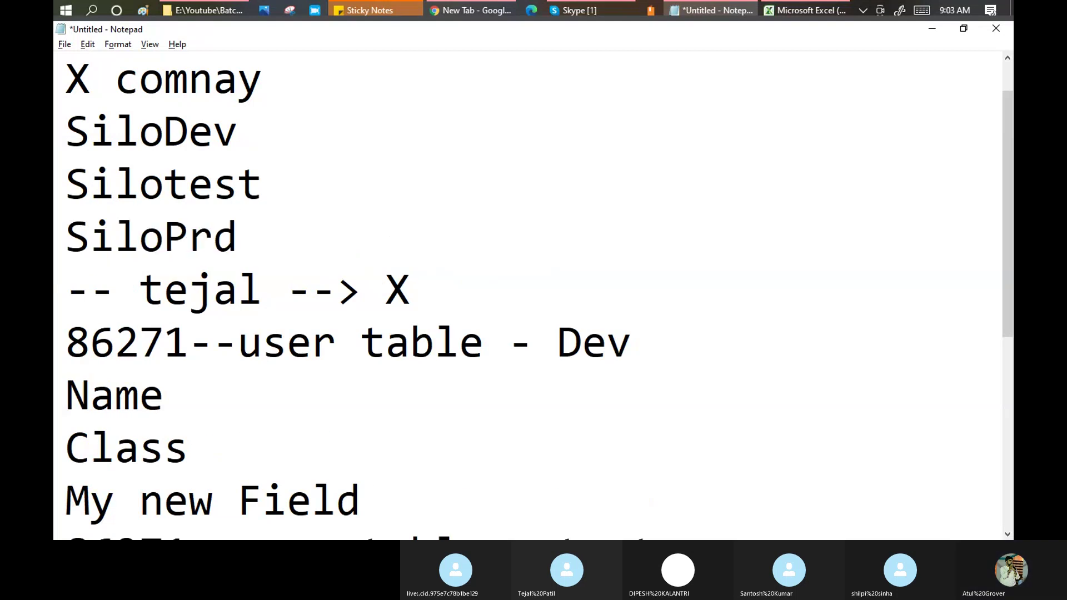
key(BackSpace)
text(od)
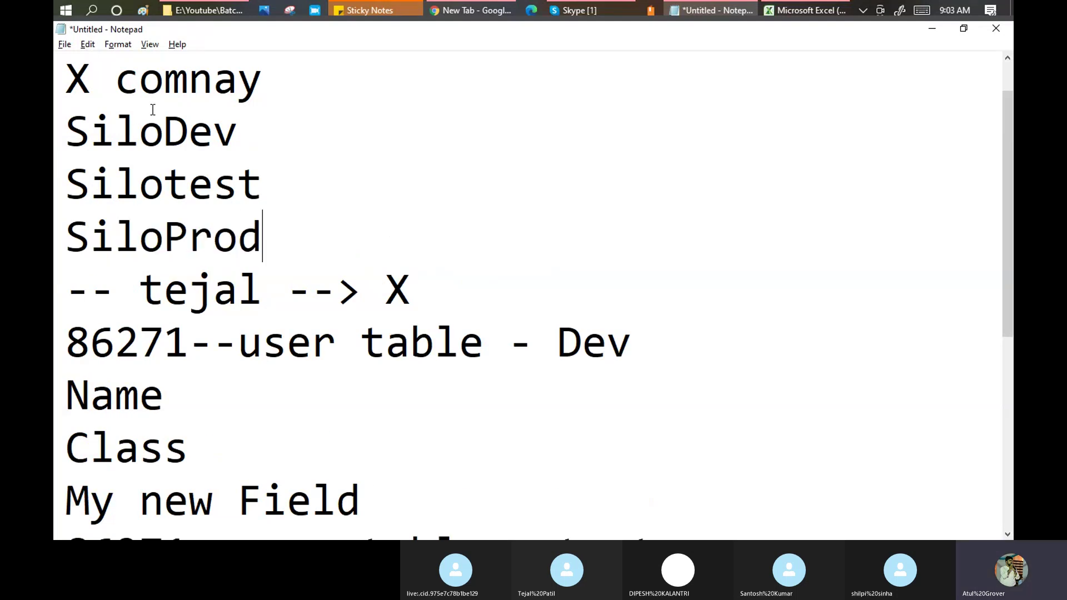
drag(77, 125, 234, 128)
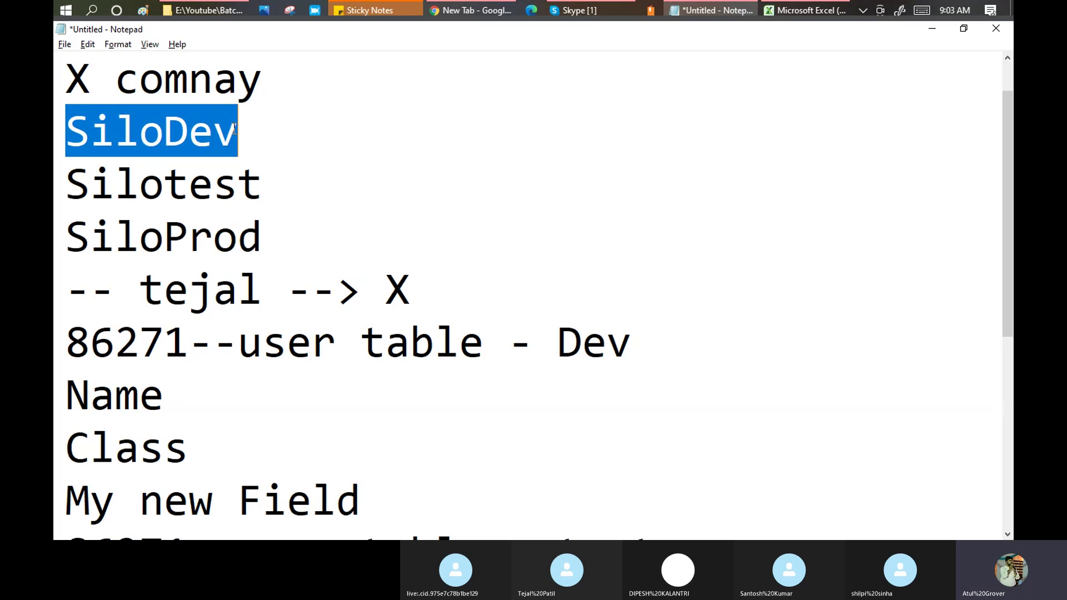
click(74, 133)
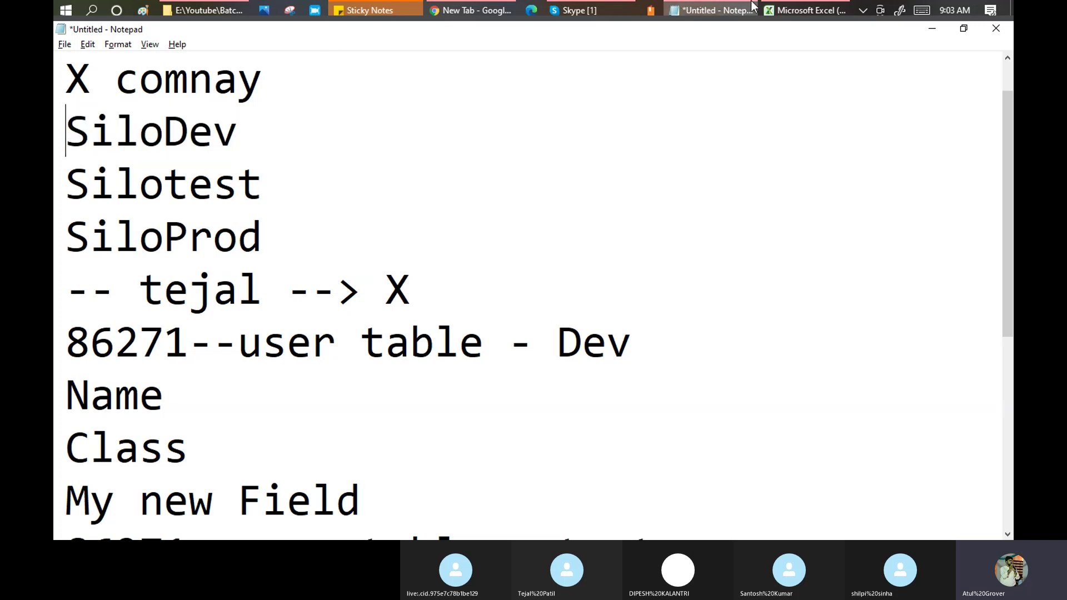
click(452, 2)
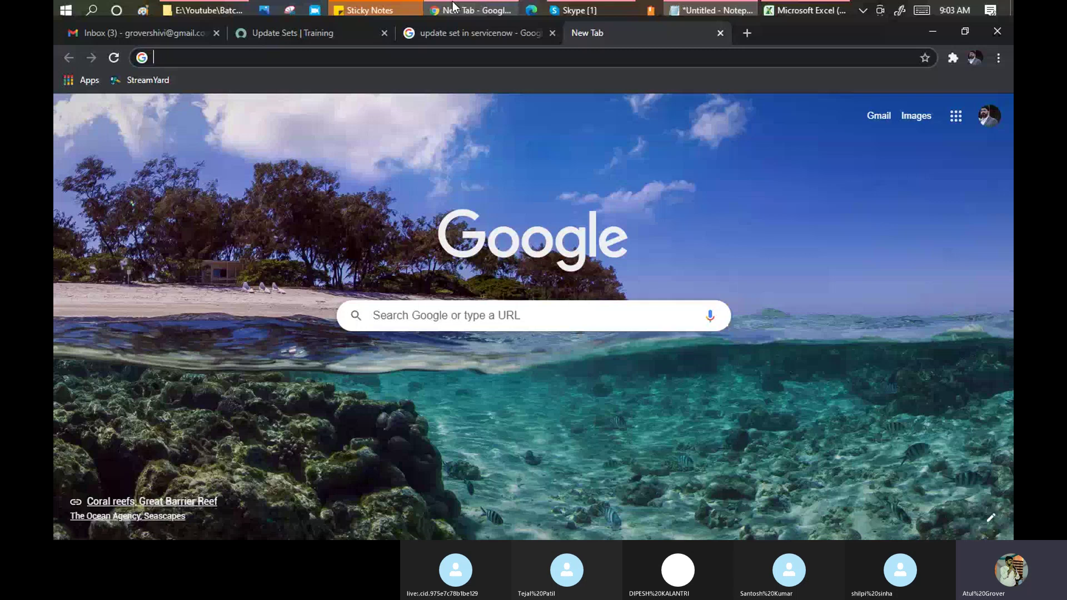
click(275, 36)
double_click(211, 61)
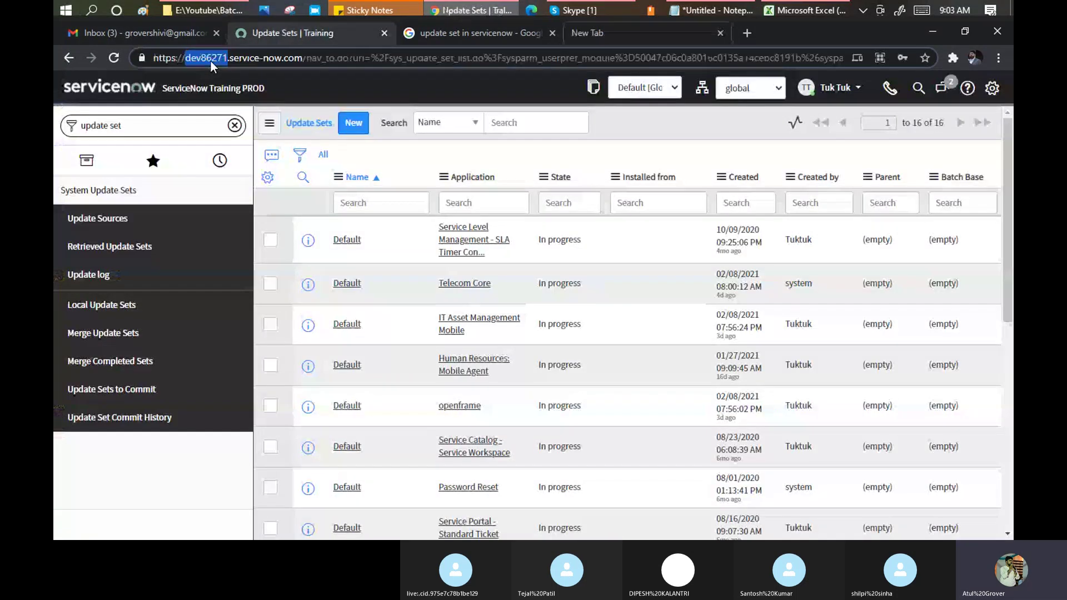
key(alt+Tab)
drag(66, 131, 222, 133)
drag(67, 184, 238, 184)
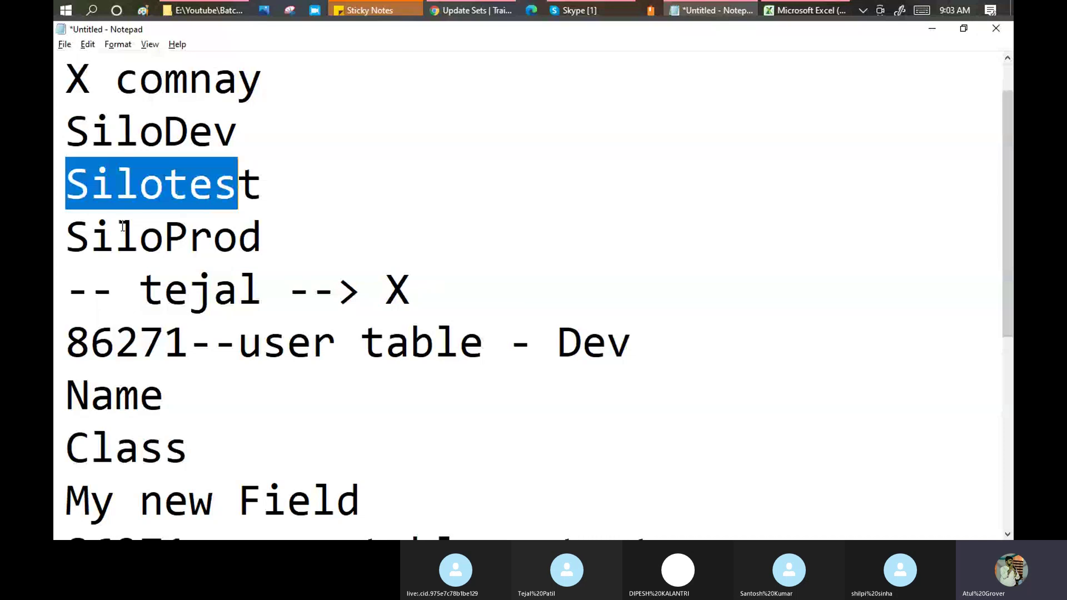
drag(70, 230, 258, 222)
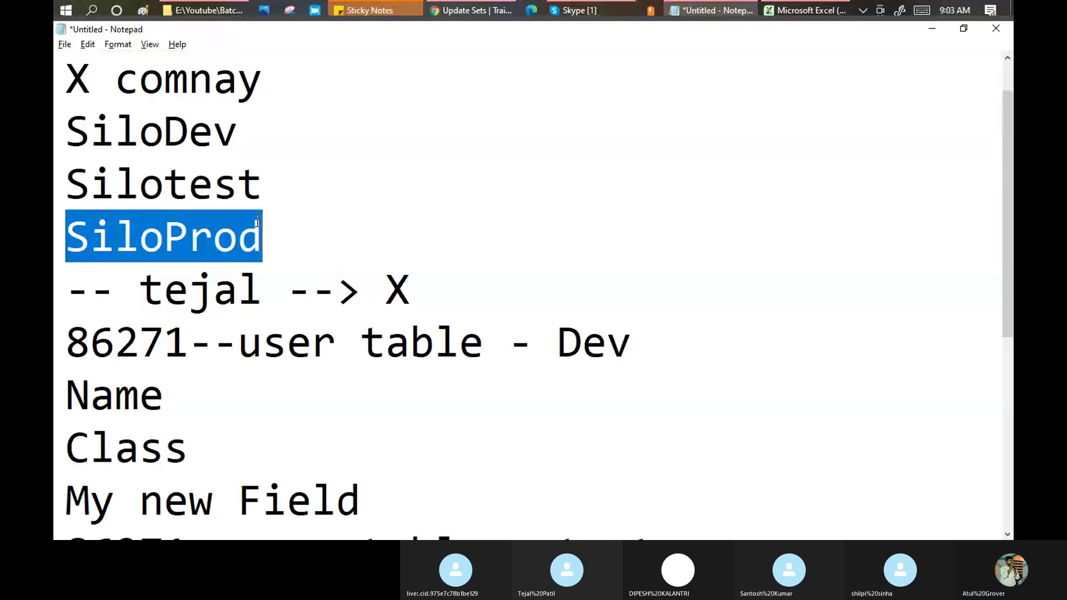
click(269, 126)
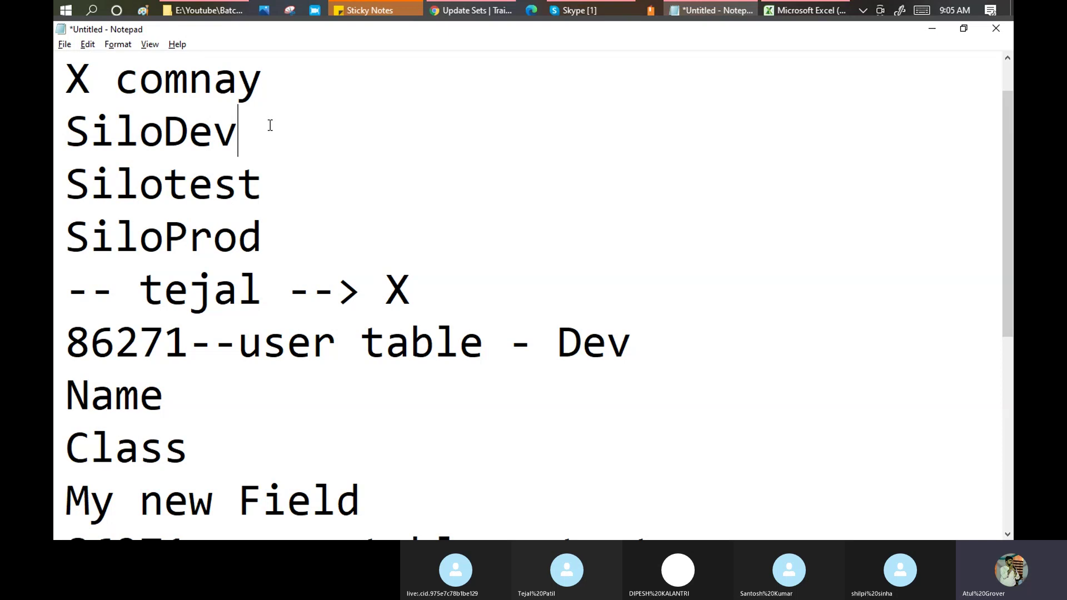
Append labels to the silo lines: SiloDev - CW, Silotest - PW, SiloProd - HW.
drag(270, 240, 67, 136)
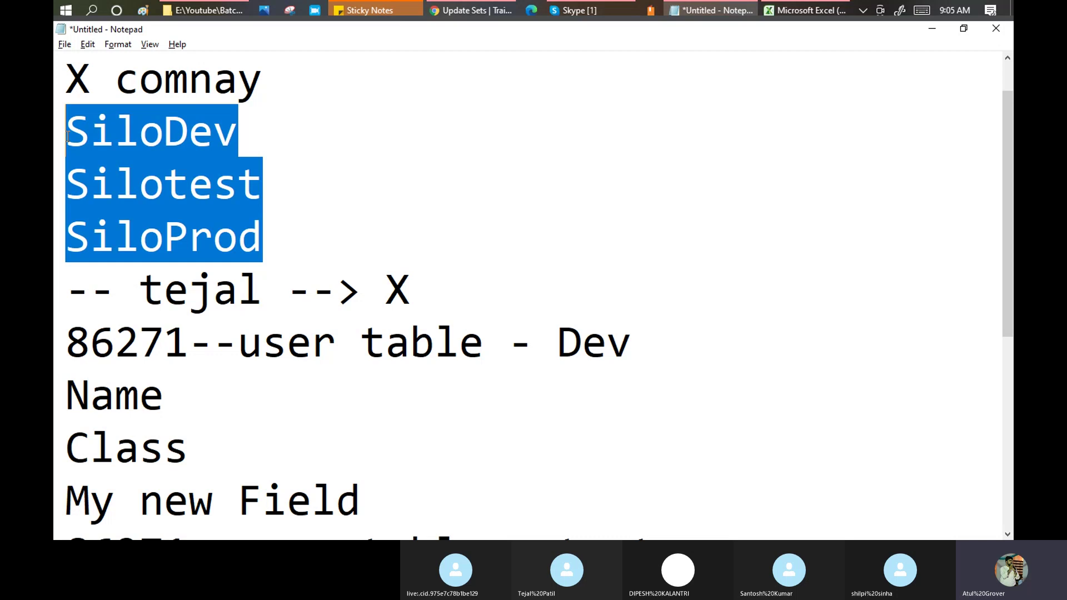
click(286, 139)
text(- )
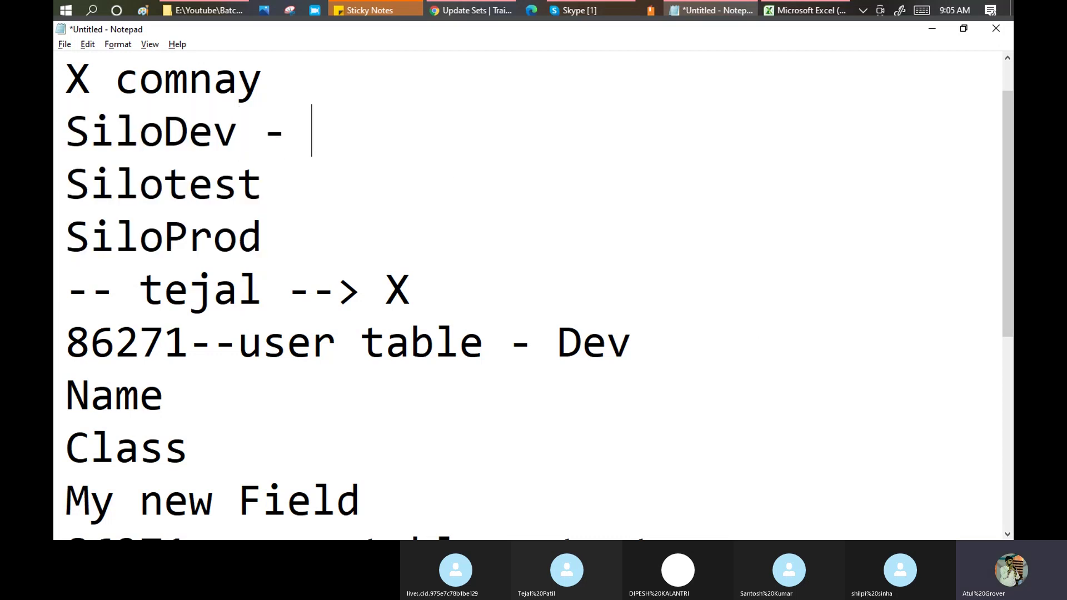
text(CW)
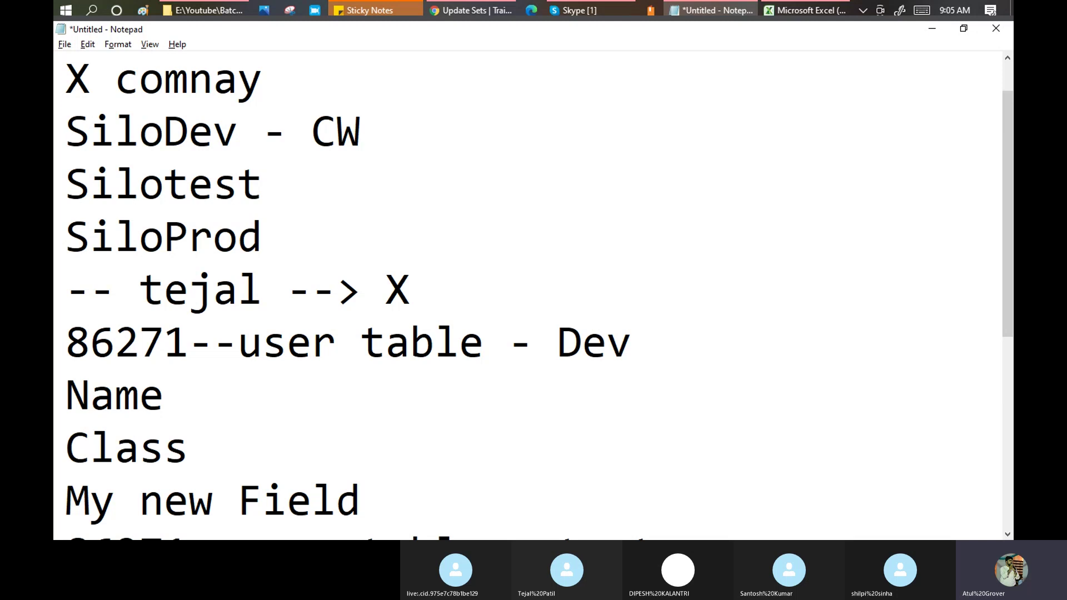
key(Down)
text(- PW)
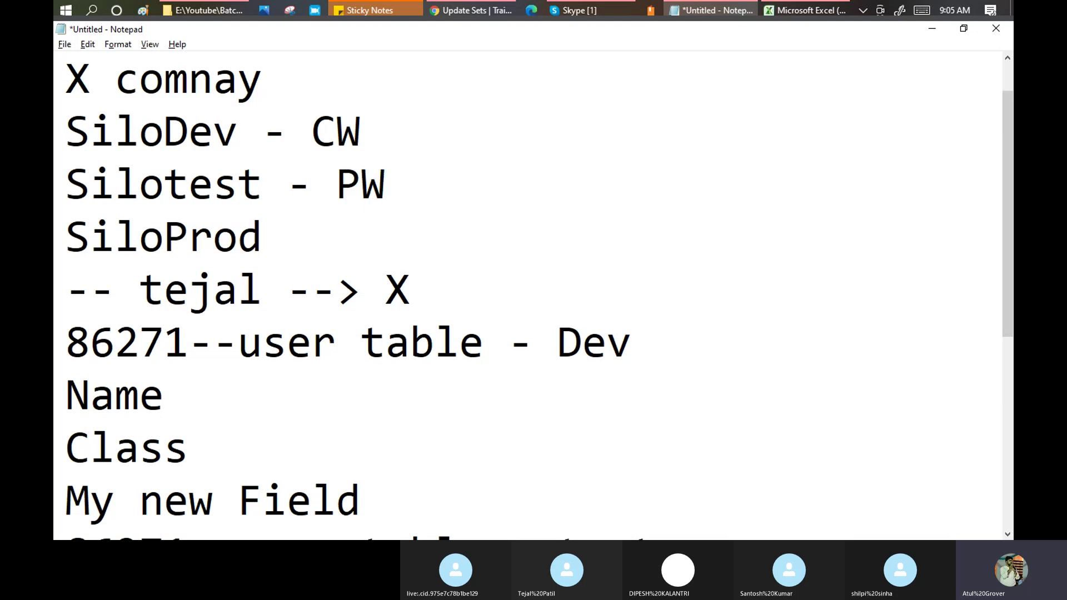
key(Down)
text(- HW)
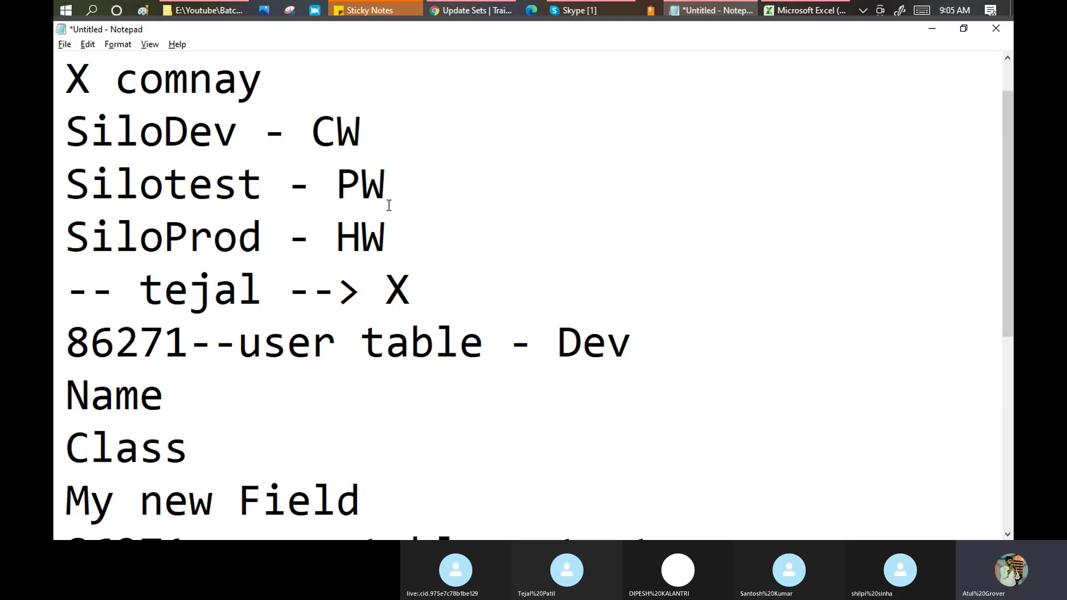
Highlight the CW, PW and HW labels one after another.
double_click(371, 139)
double_click(383, 183)
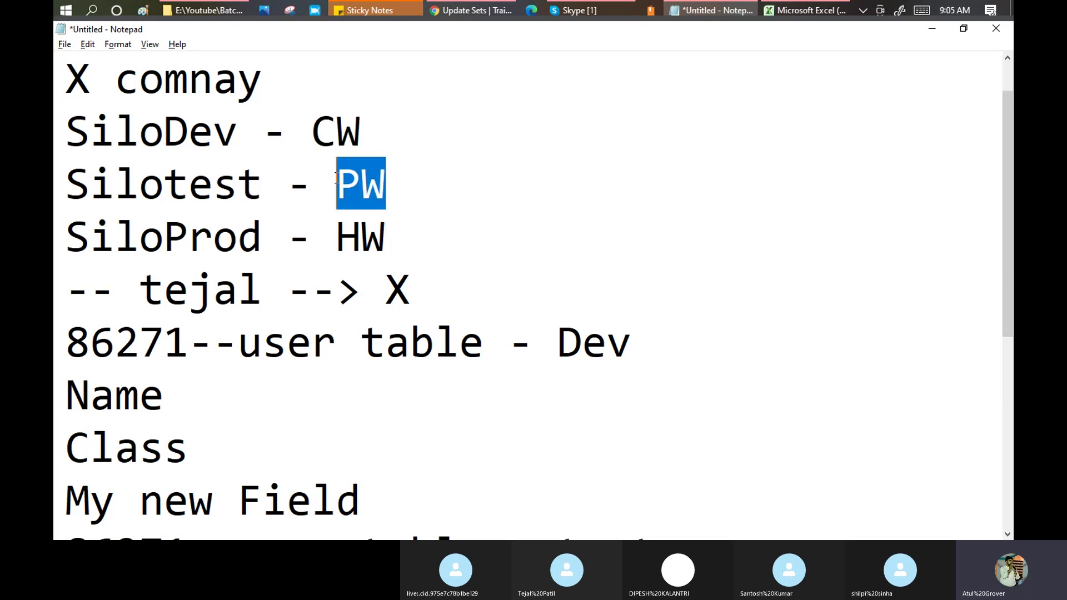
click(384, 234)
drag(382, 230, 336, 240)
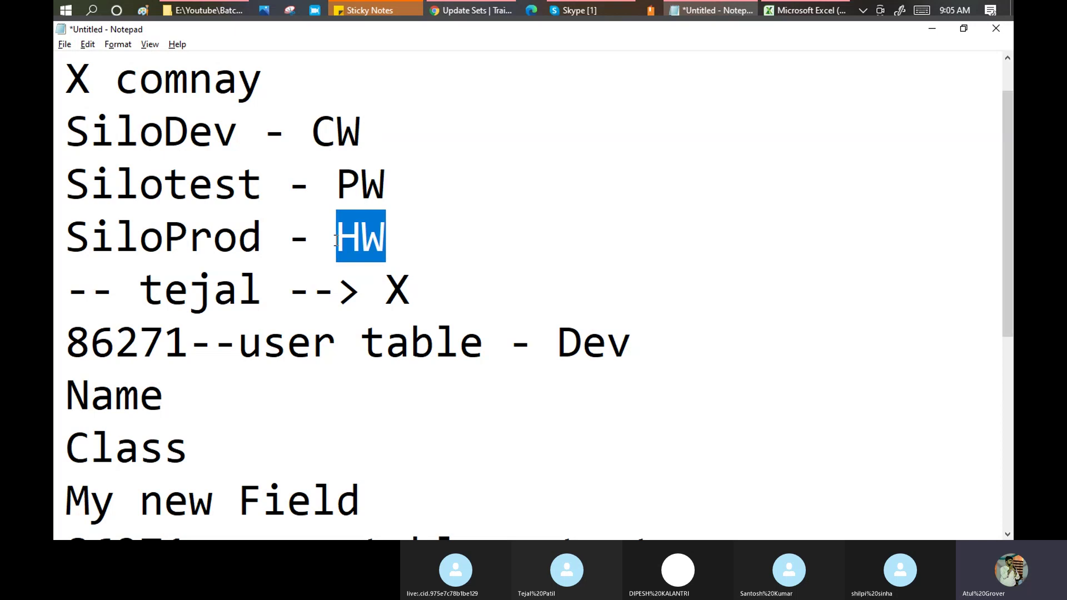
click(393, 244)
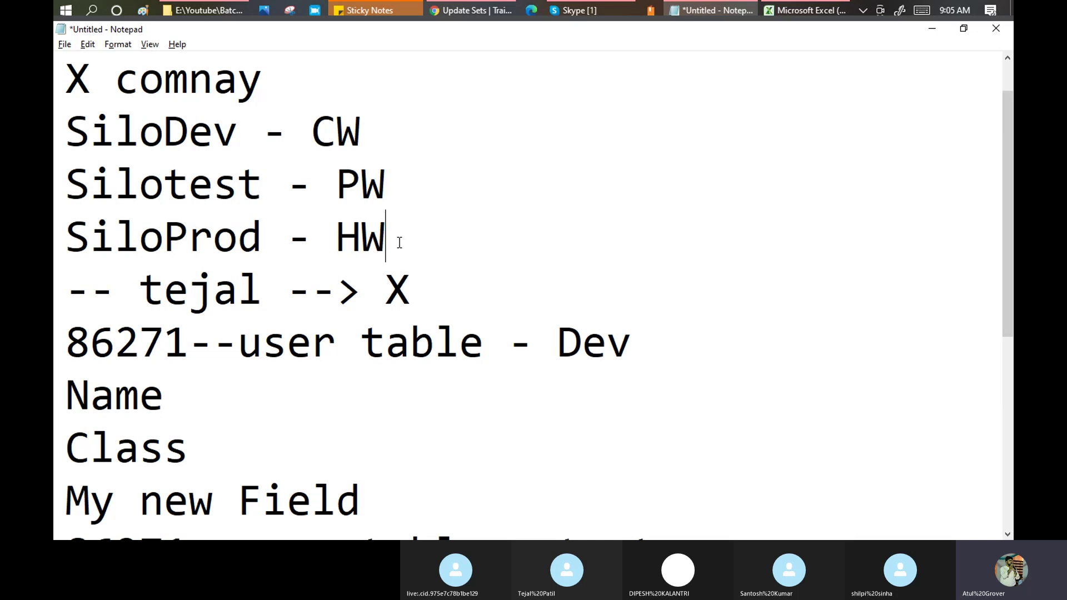
click(315, 132)
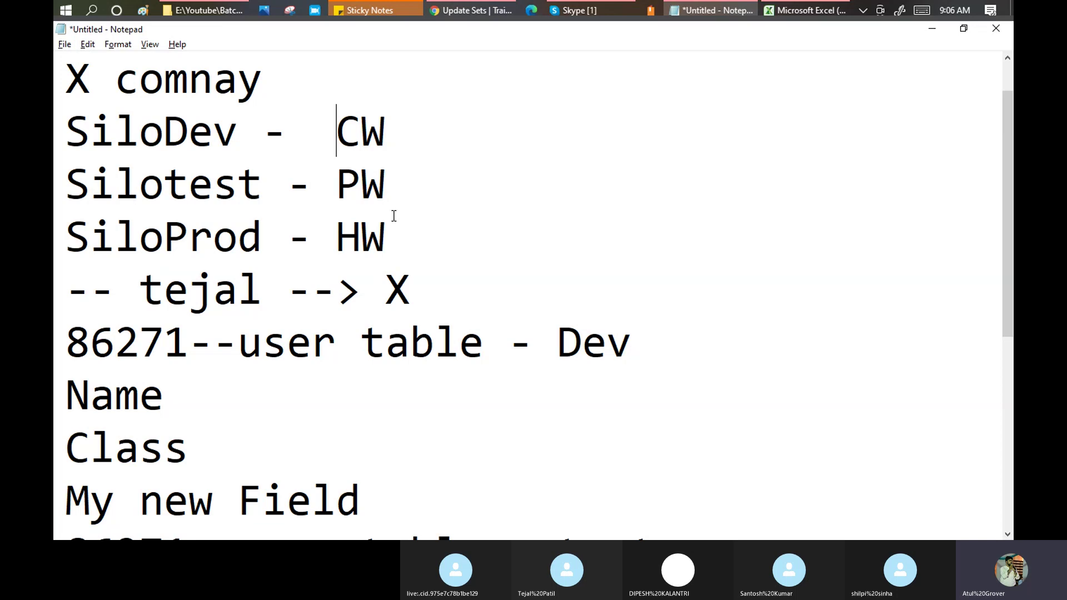
drag(387, 139, 361, 136)
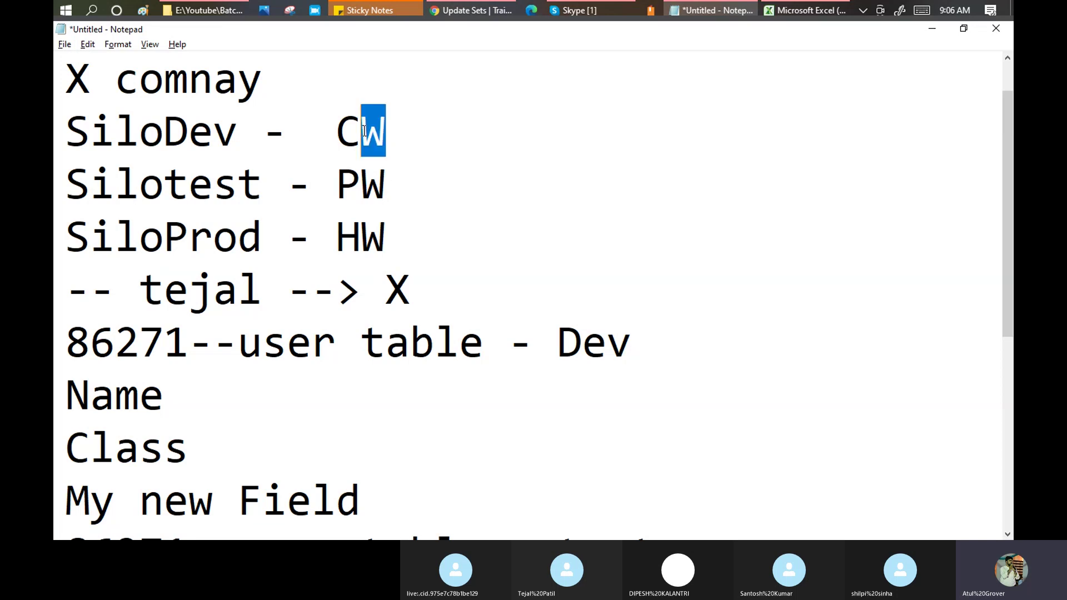
drag(387, 183, 336, 184)
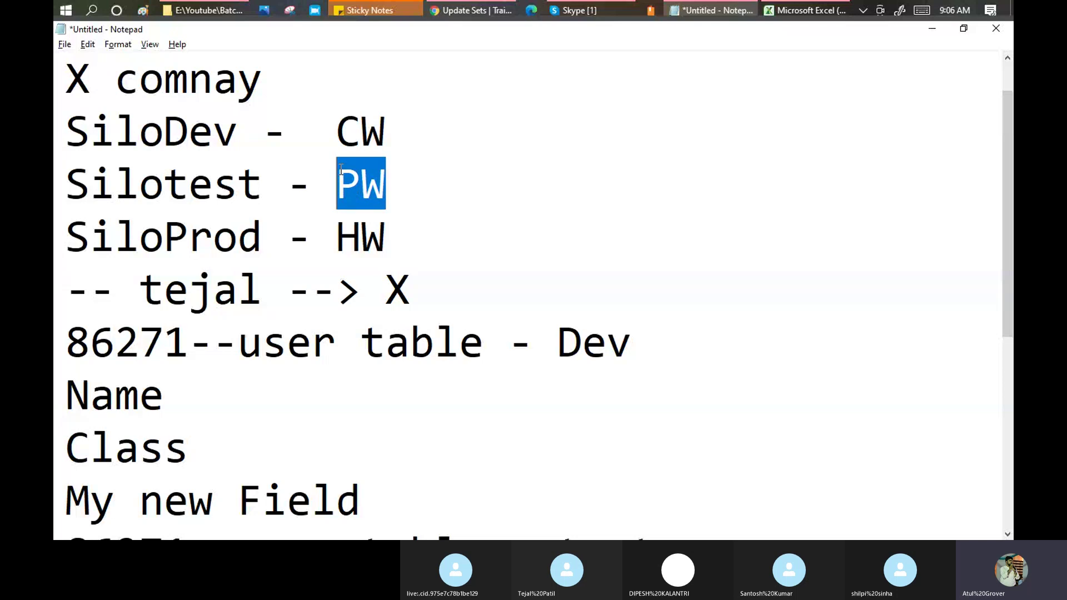
drag(394, 232, 340, 230)
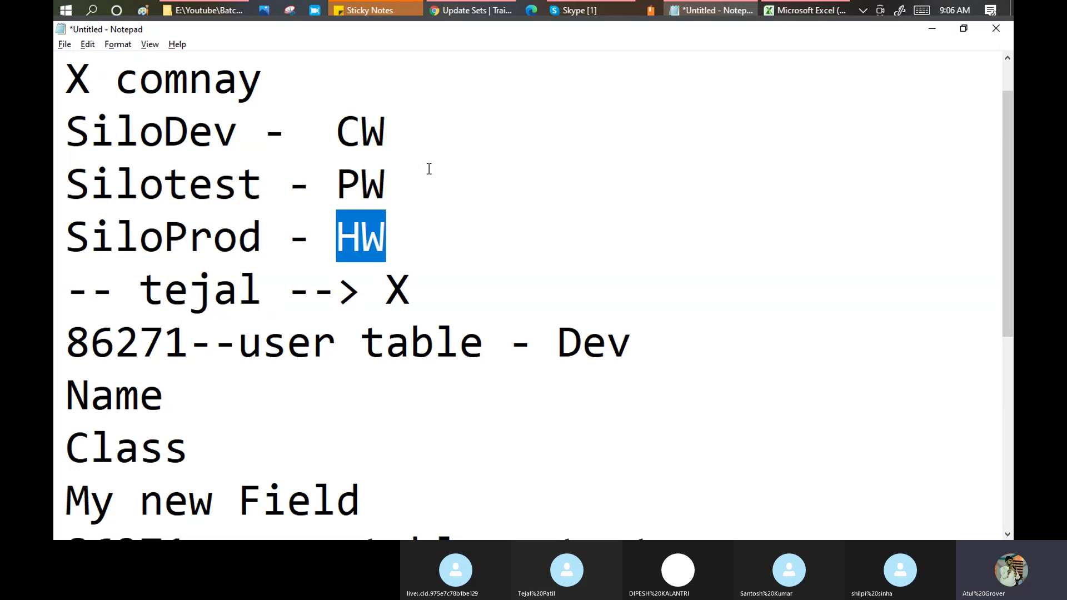
click(432, 204)
Tag My new Field as 'New addition > AtulUpdateset' and select the update set name.
scroll(435, 174, down, 1)
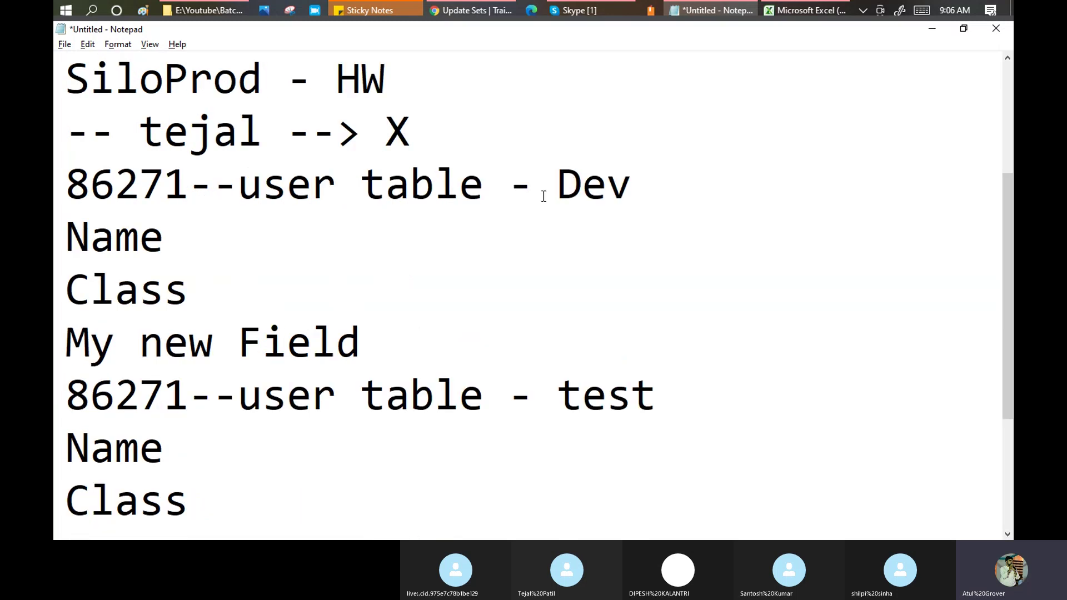
drag(61, 182, 362, 210)
click(493, 201)
drag(557, 179, 631, 187)
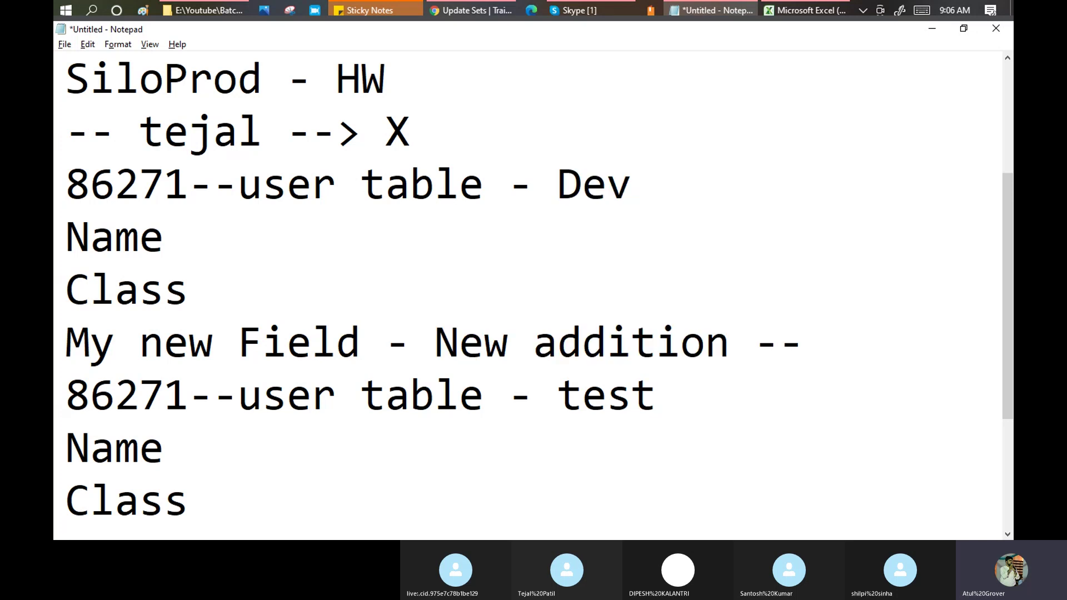
key(BackSpace)
key(BackSpace)
text(> AtulU)
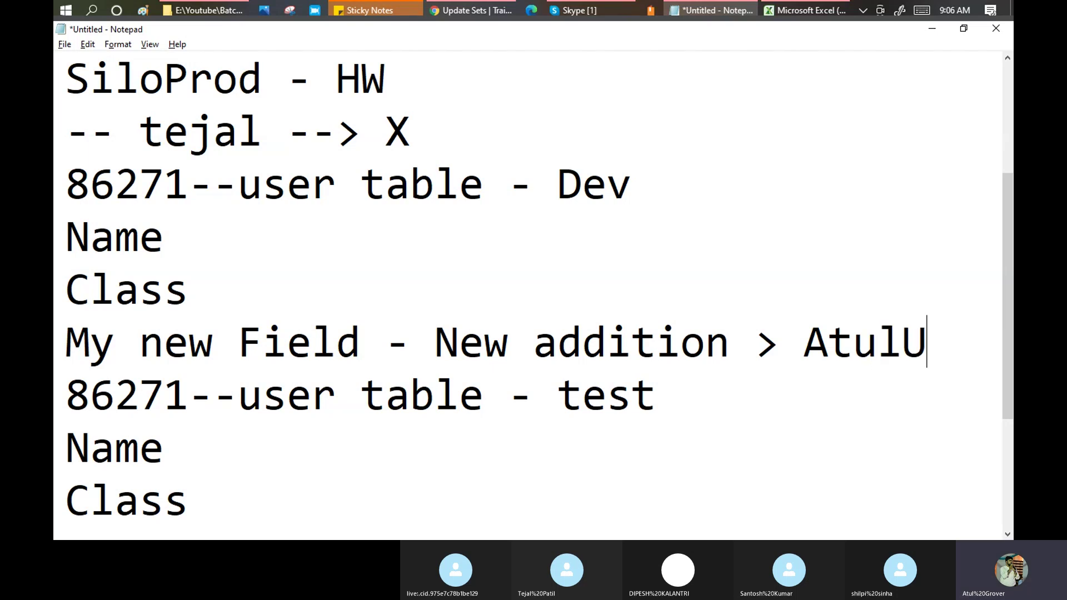
text(pdateset)
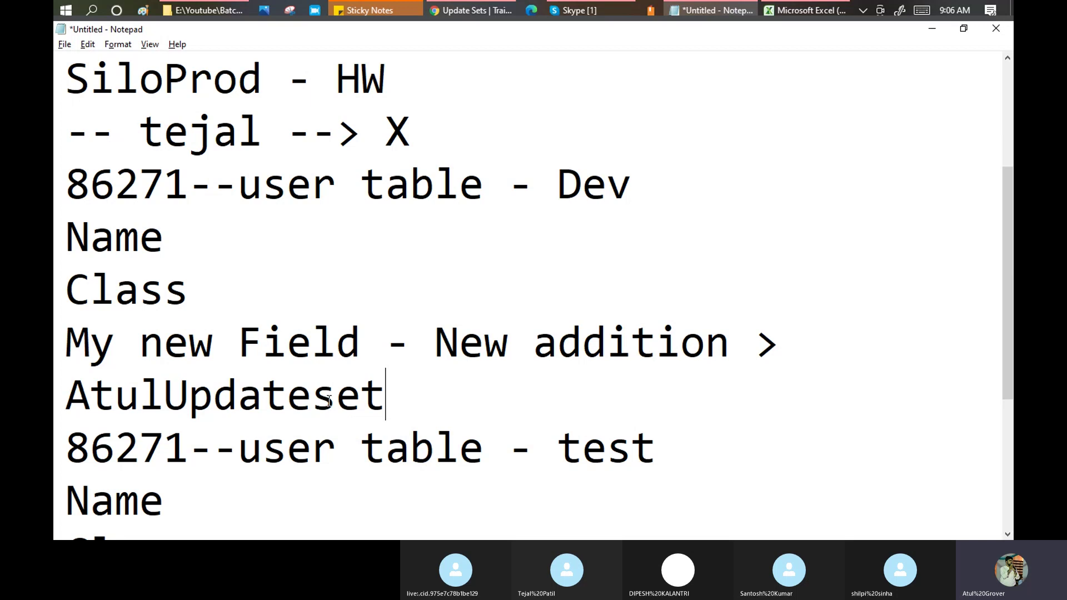
drag(418, 396, 55, 403)
key(ctrl+c)
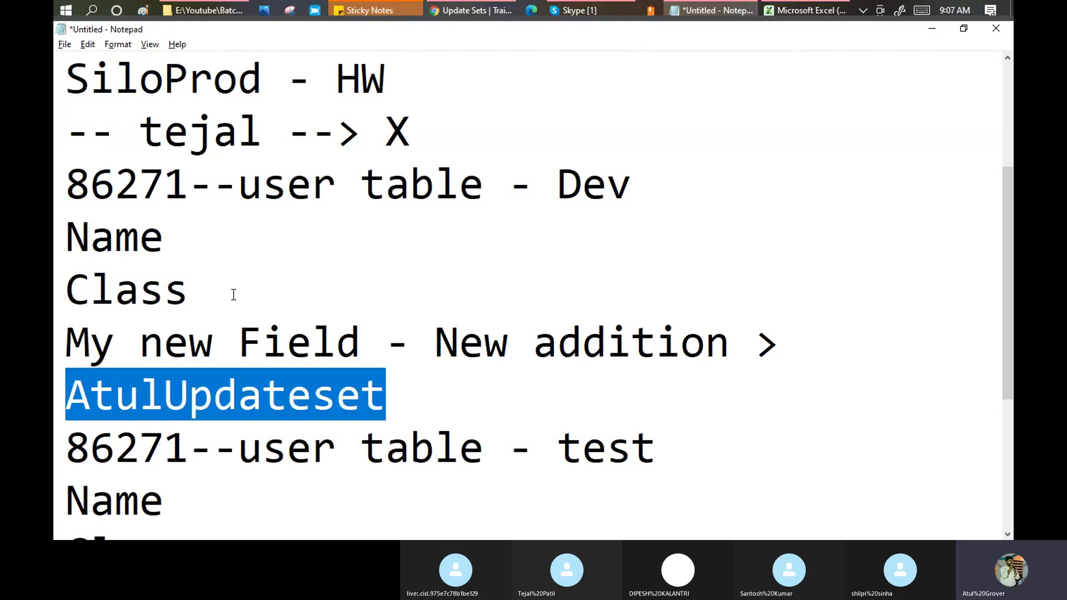
Append '- AtulUpdateset' to the test user table line.
scroll(231, 290, down, 1)
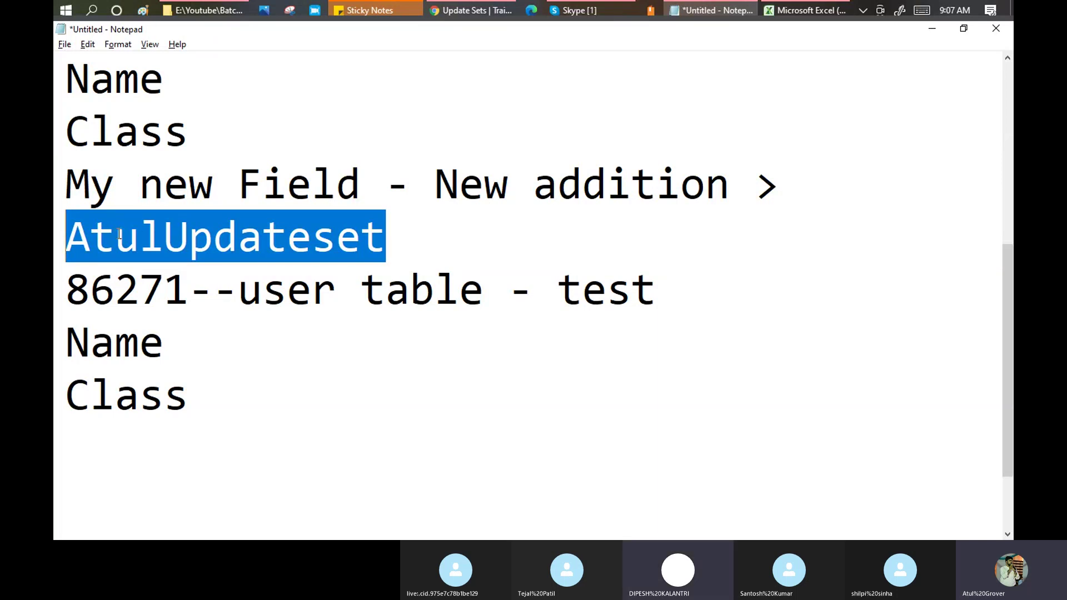
click(671, 305)
text(-)
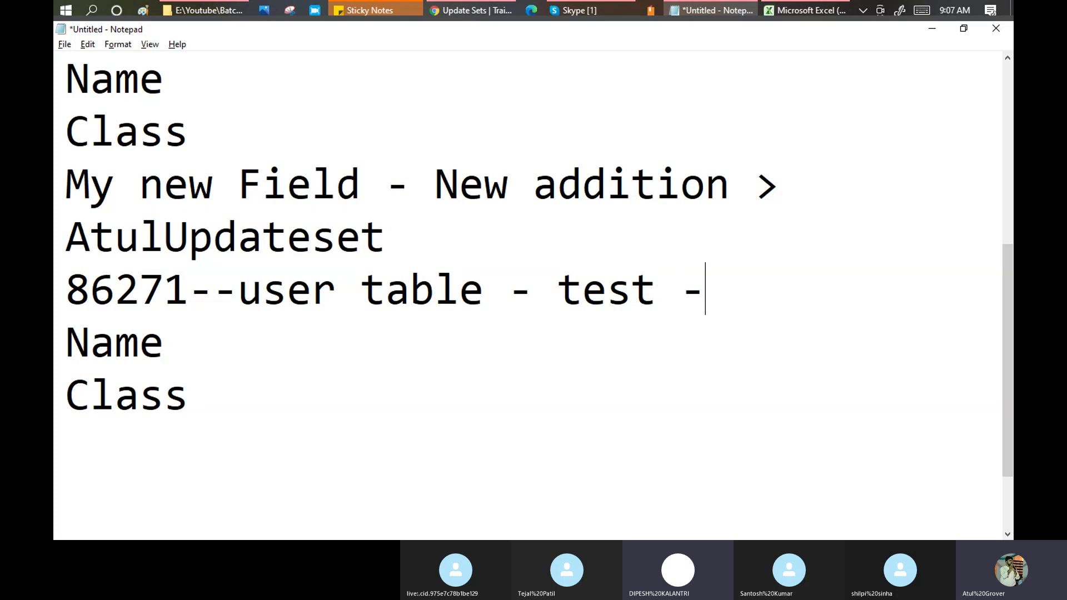
key(Return)
key(ctrl+v)
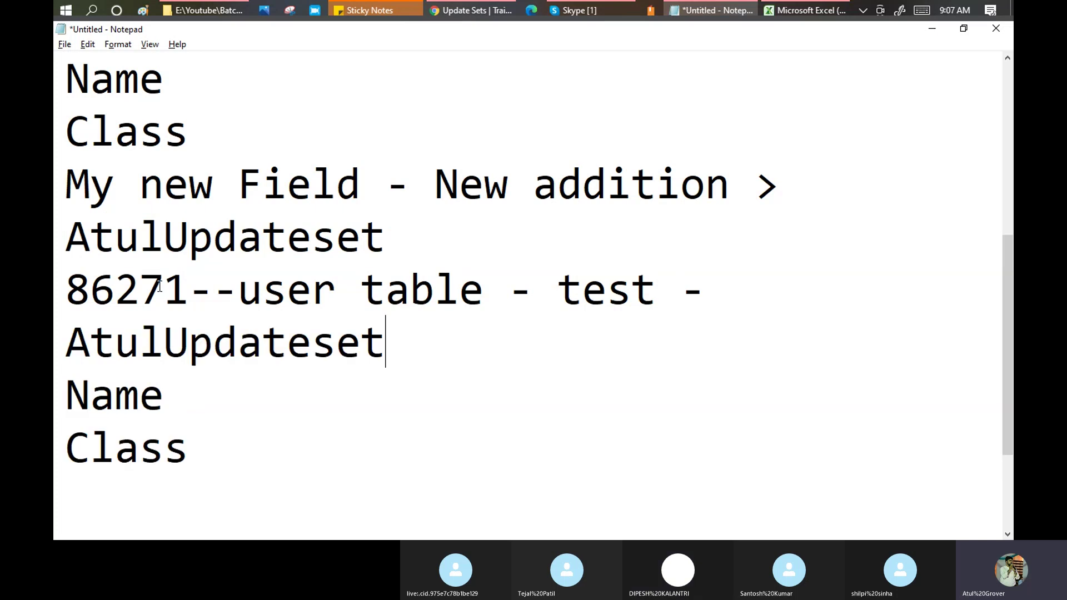
Add My new Field on a new line under Class in the test block.
drag(361, 186, 64, 192)
key(ctrl+c)
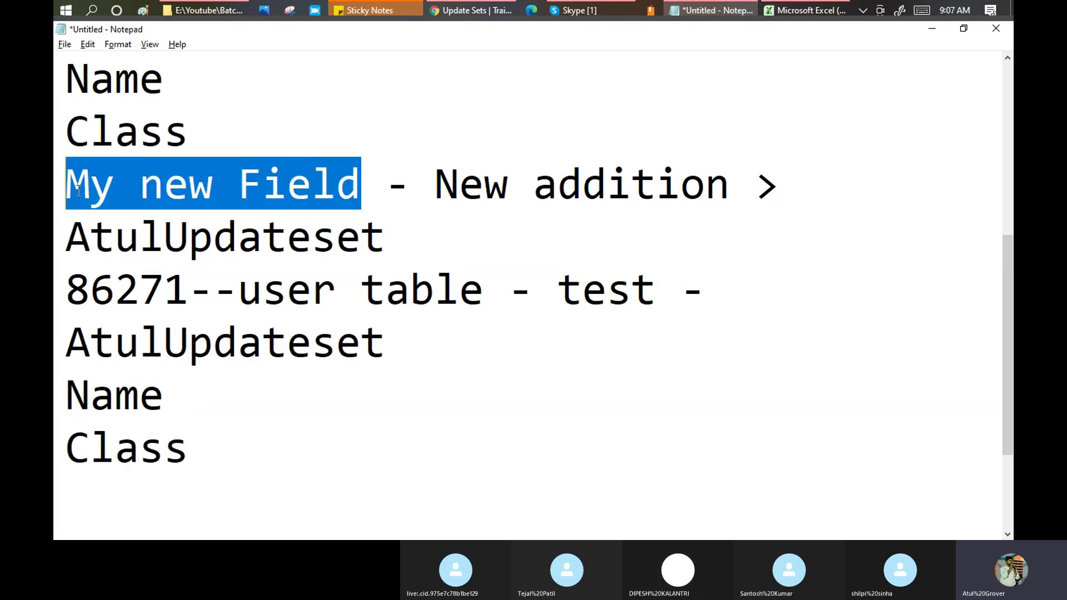
click(211, 435)
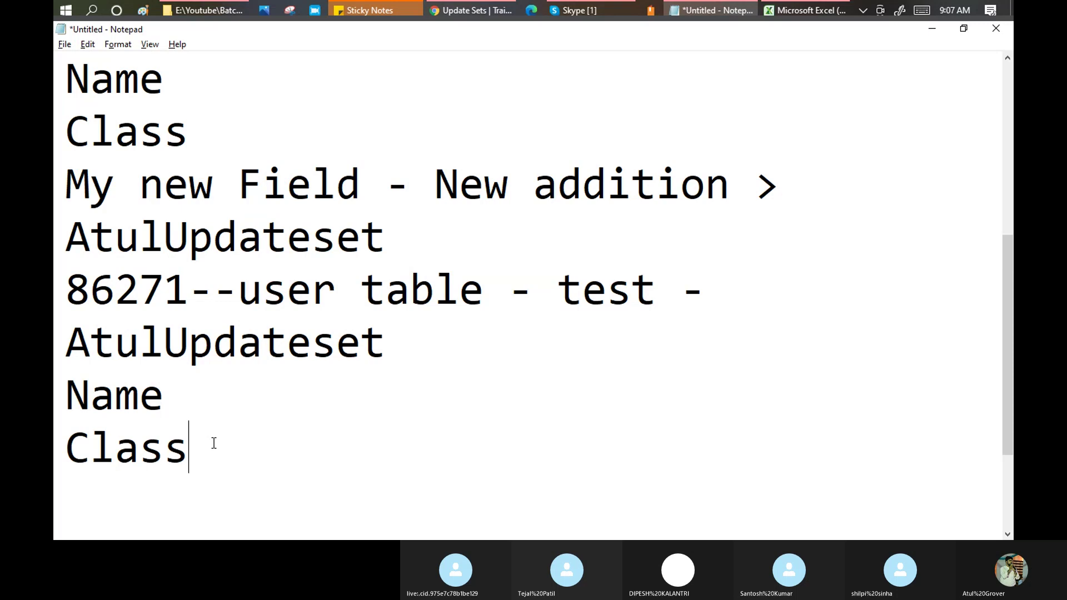
key(Return)
key(ctrl+v)
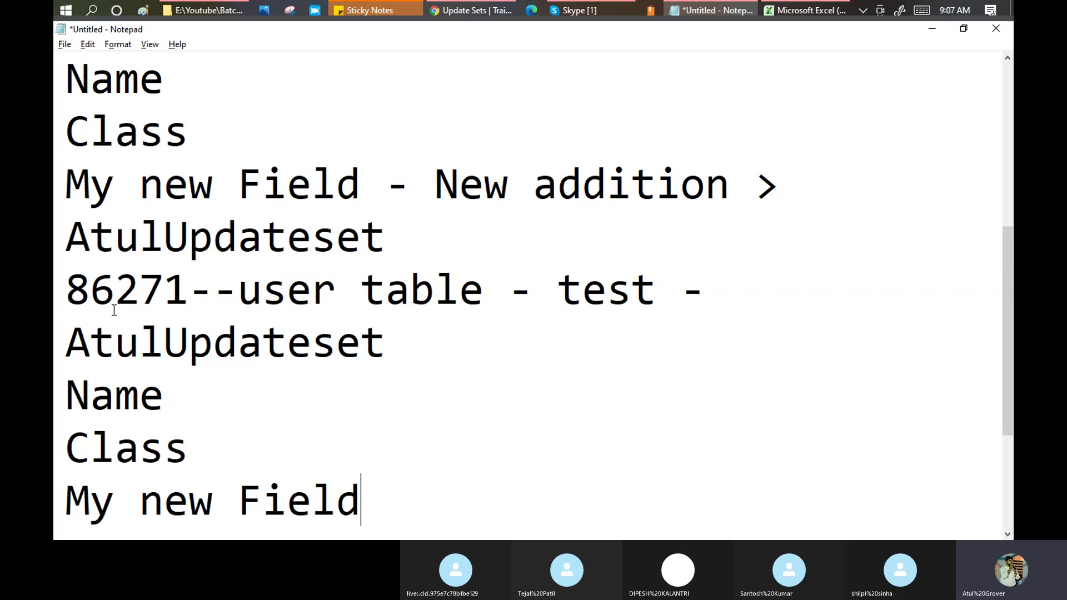
drag(383, 492, 65, 489)
drag(65, 288, 626, 311)
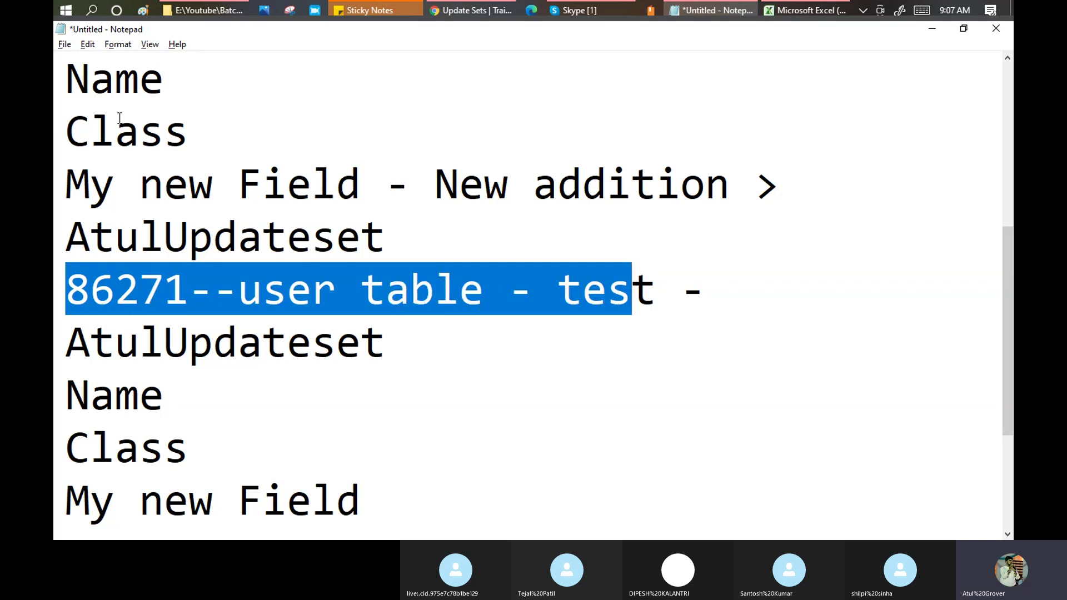
scroll(119, 118, up, 1)
drag(66, 183, 666, 191)
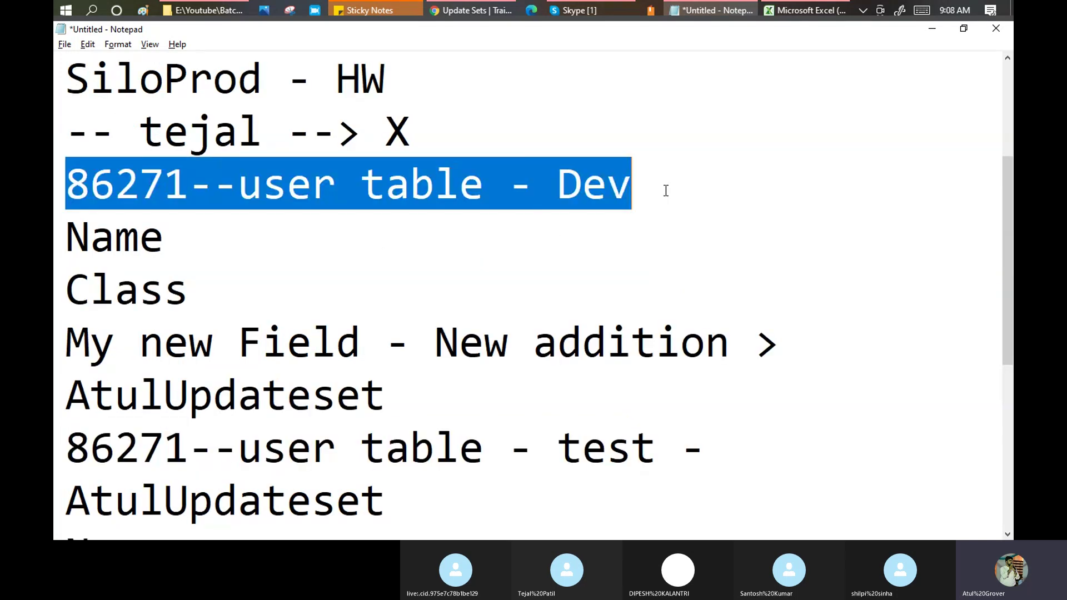
drag(77, 240, 363, 326)
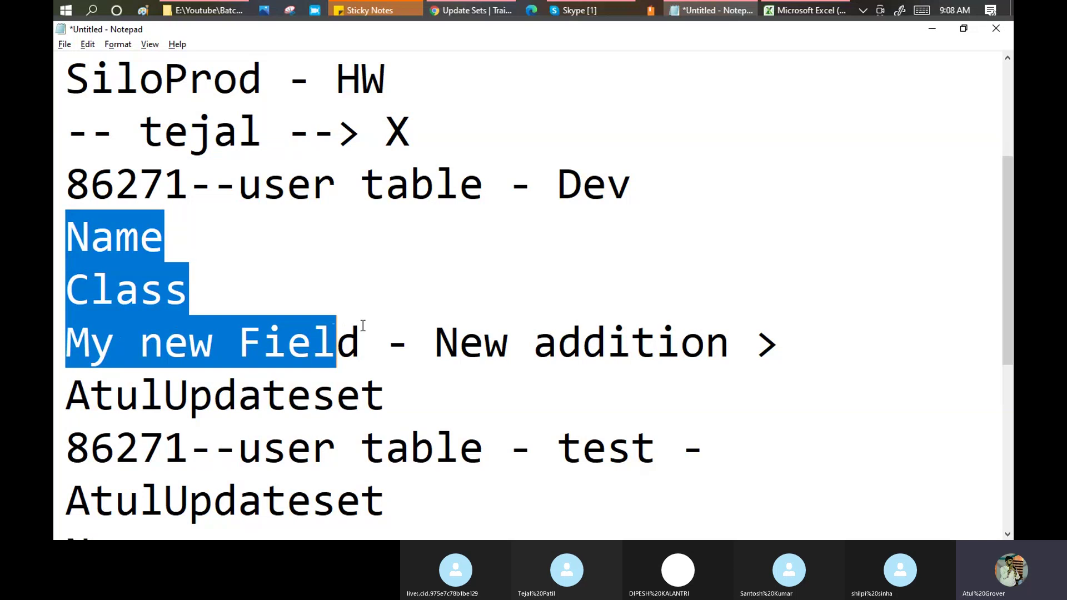
scroll(362, 326, down, 1)
drag(72, 397, 406, 496)
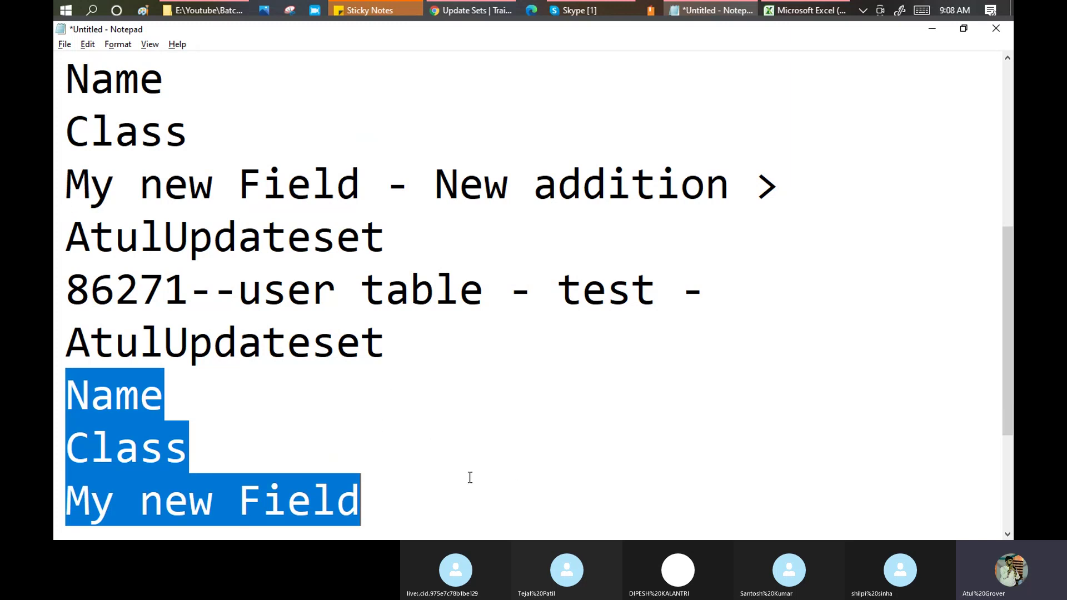
click(396, 480)
drag(366, 492, 55, 509)
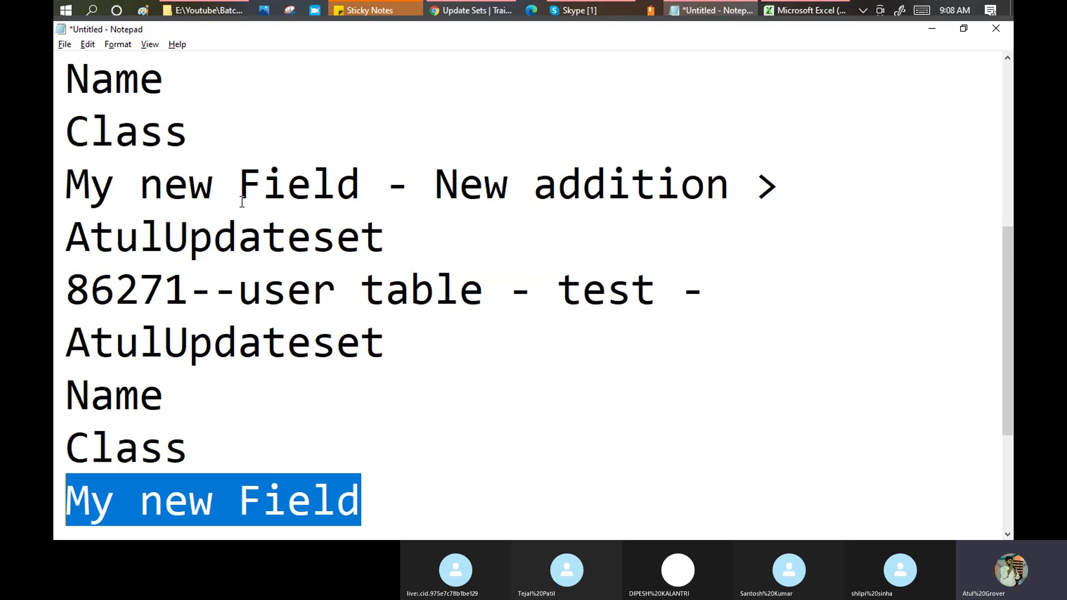
drag(373, 500, 75, 481)
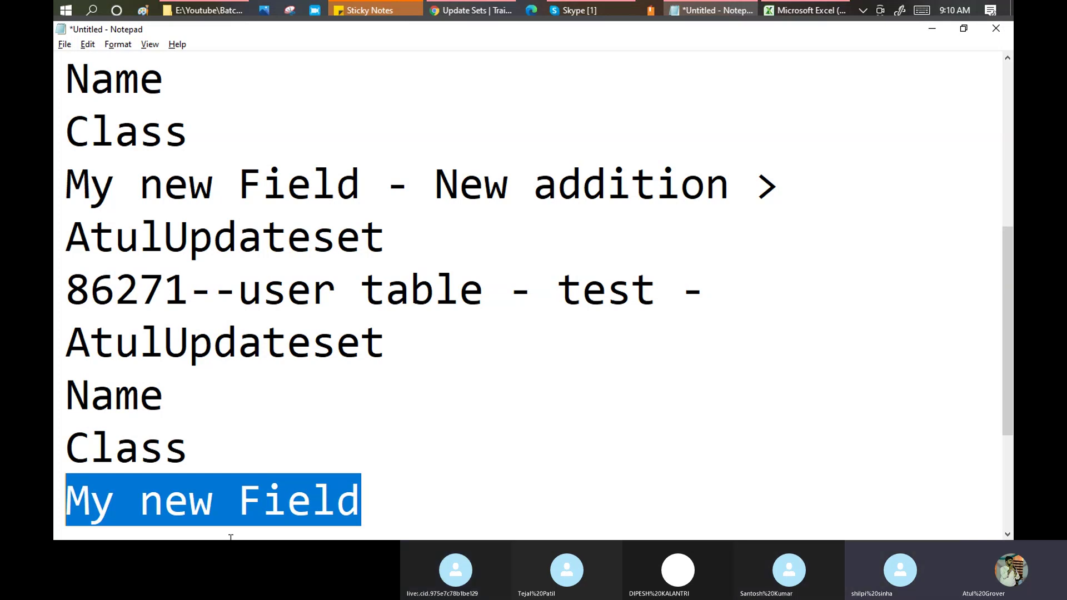
click(438, 501)
drag(379, 500, 74, 489)
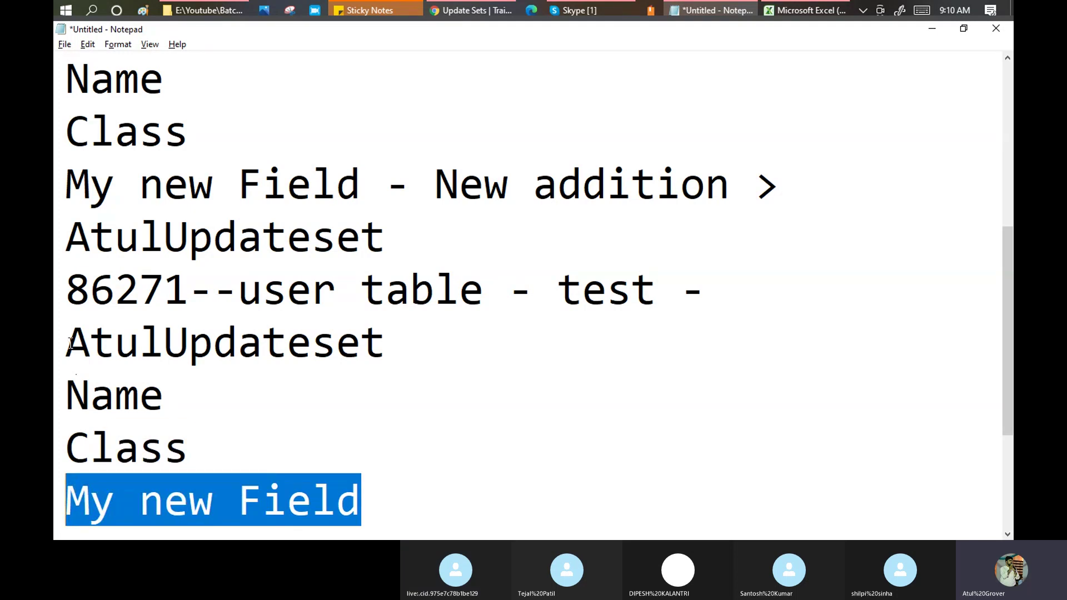
drag(68, 343, 395, 354)
drag(373, 509, 67, 488)
click(223, 504)
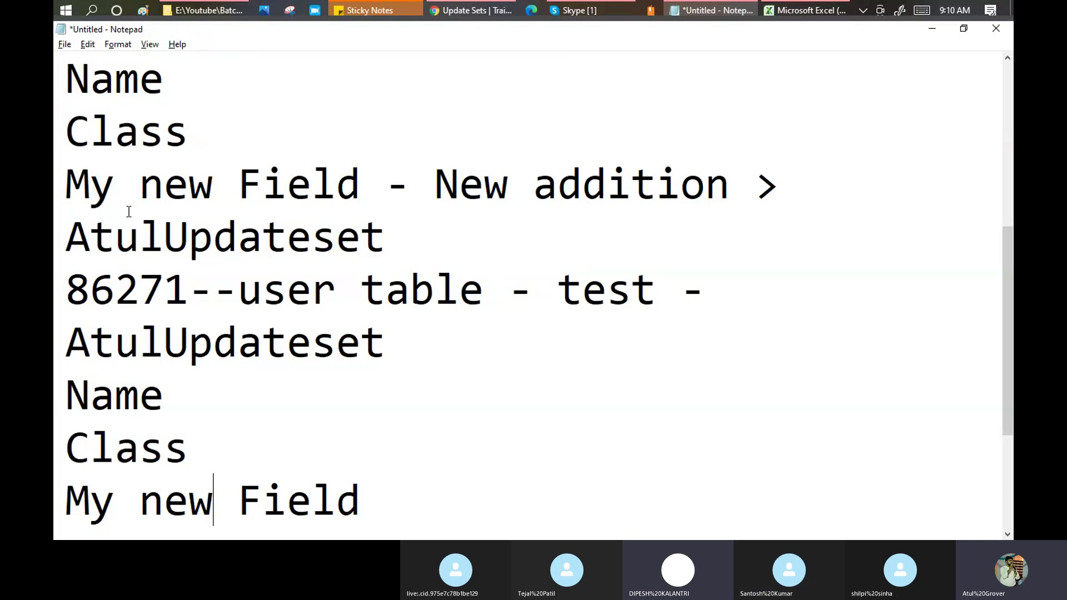
click(65, 184)
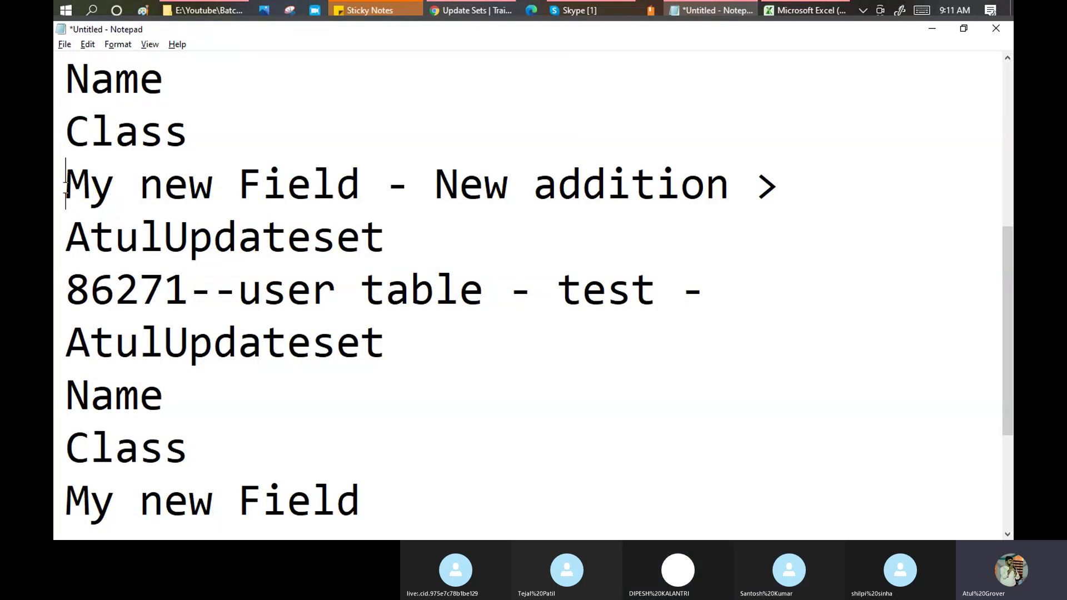
drag(66, 184, 361, 186)
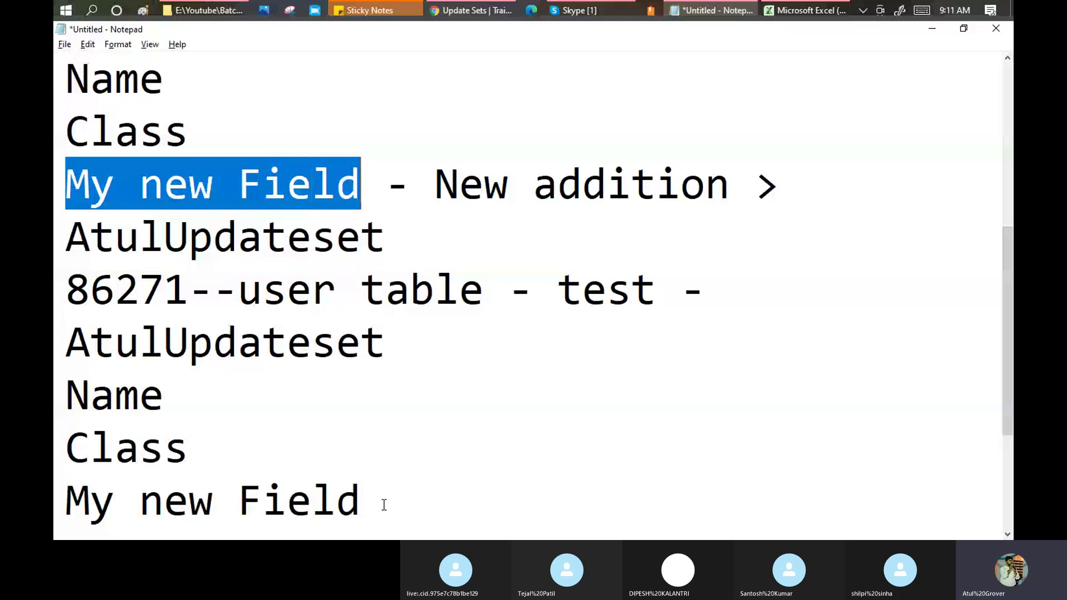
drag(383, 505, 61, 516)
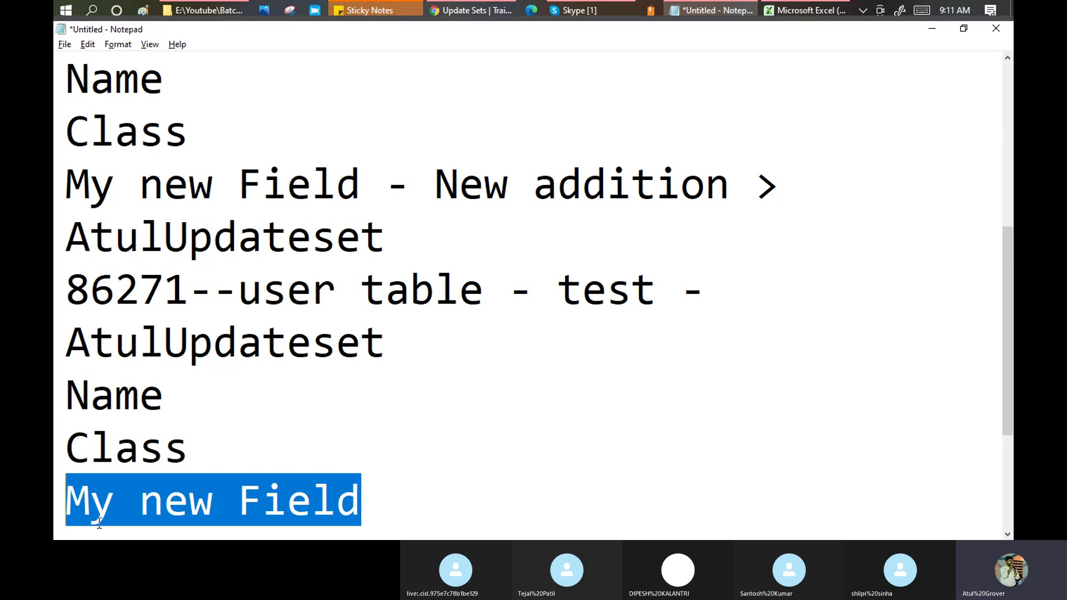
Open the Default update set record, first row of the Update Sets list, in ServiceNow.
click(469, 8)
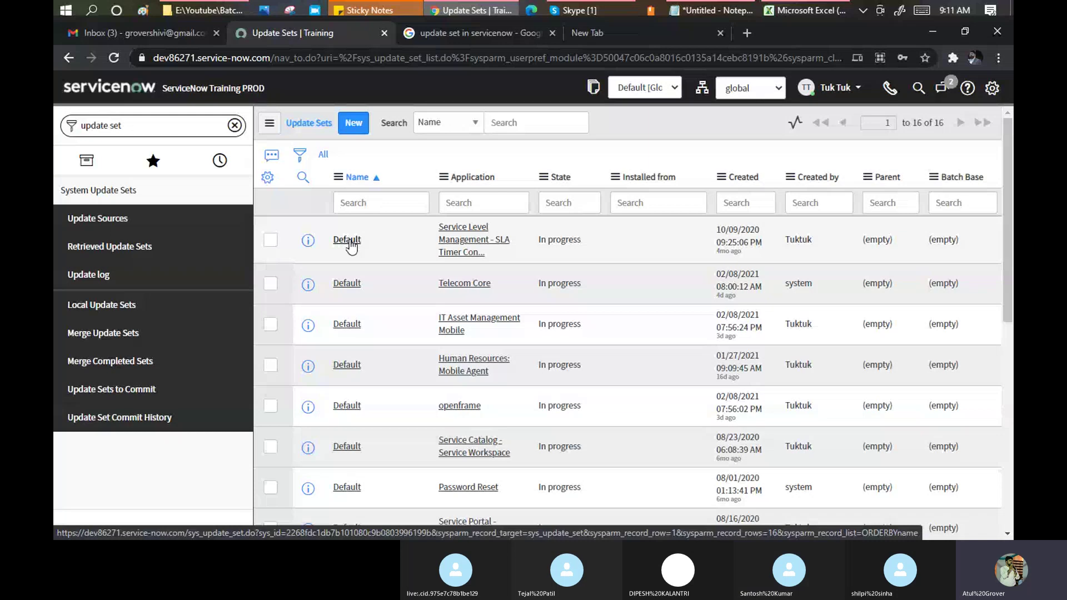
click(348, 240)
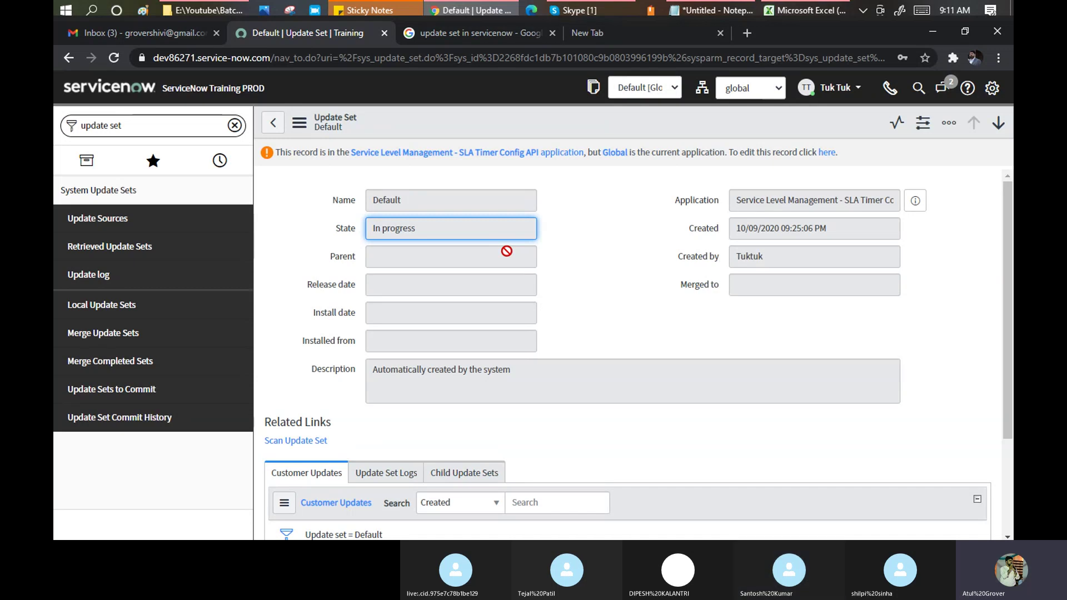
Show the Default update set's XML, search 'sys', and select its sys_id line.
right_click(450, 127)
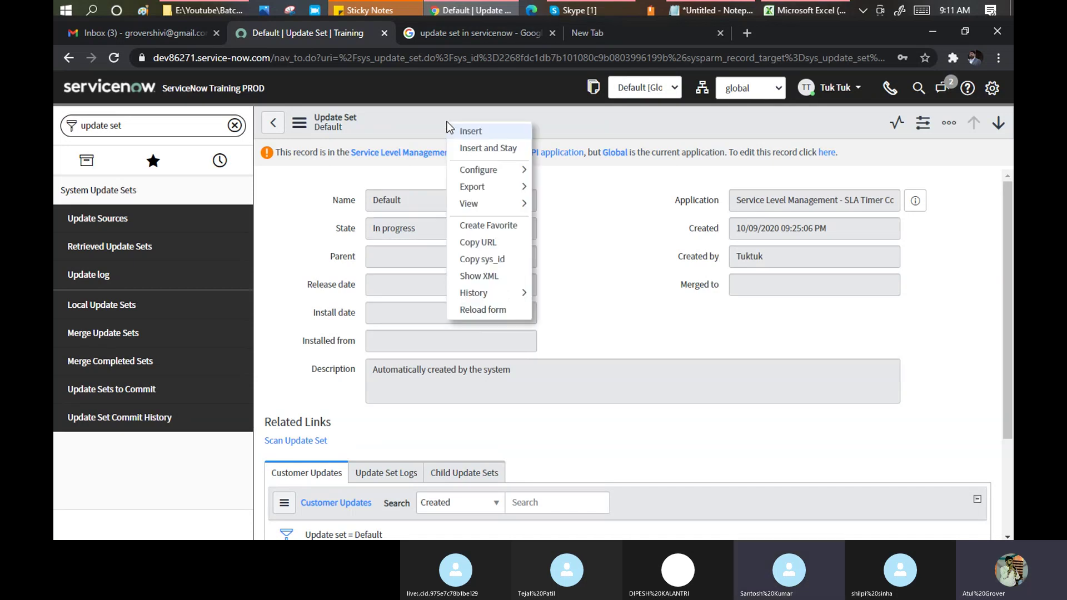
click(495, 276)
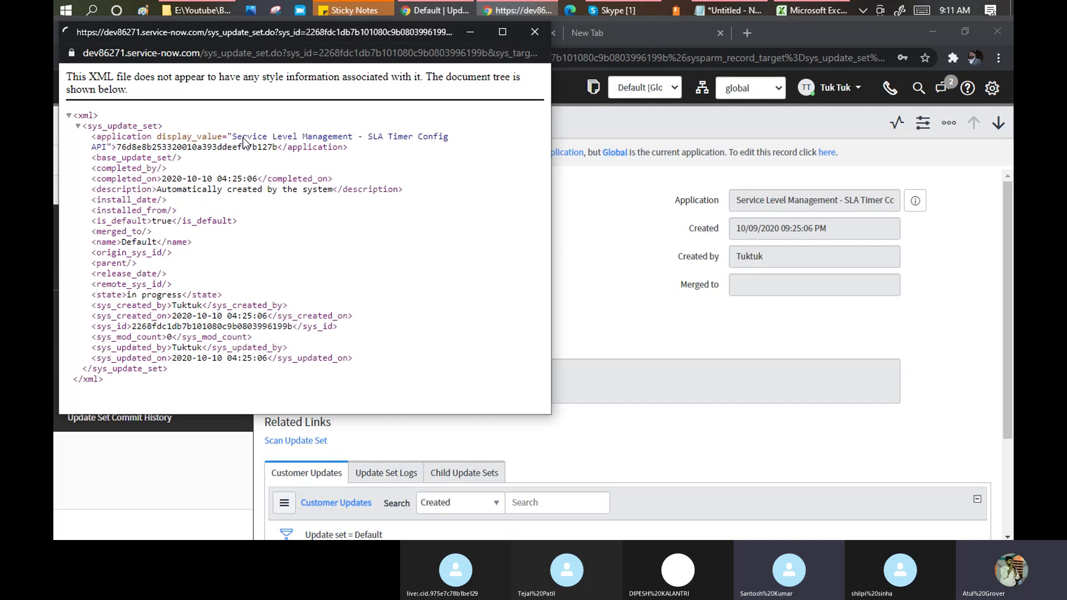
key(ctrl+f)
text(sys)
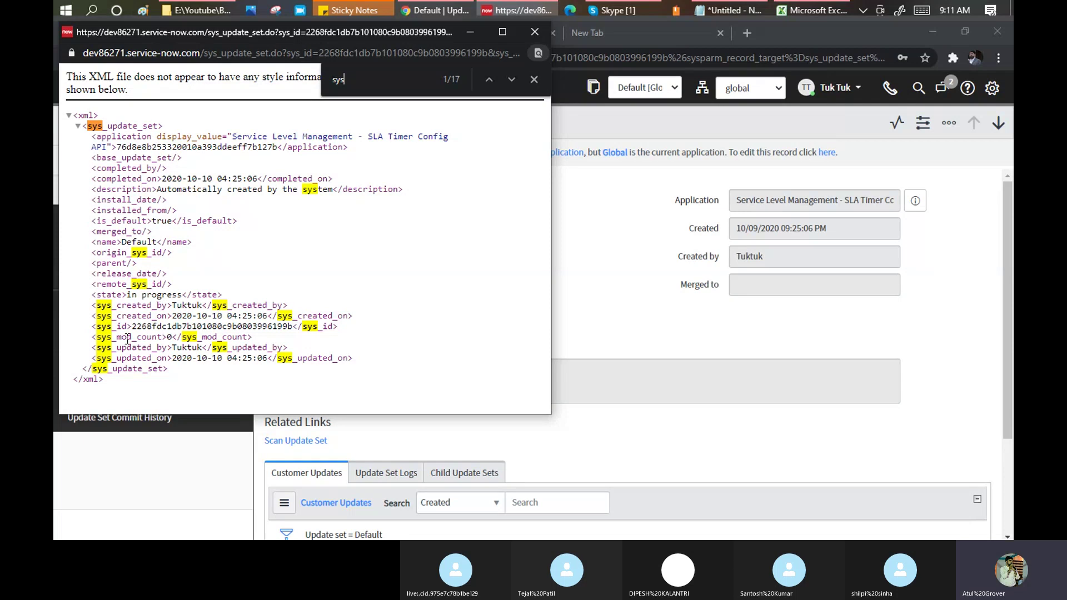
drag(91, 327, 341, 326)
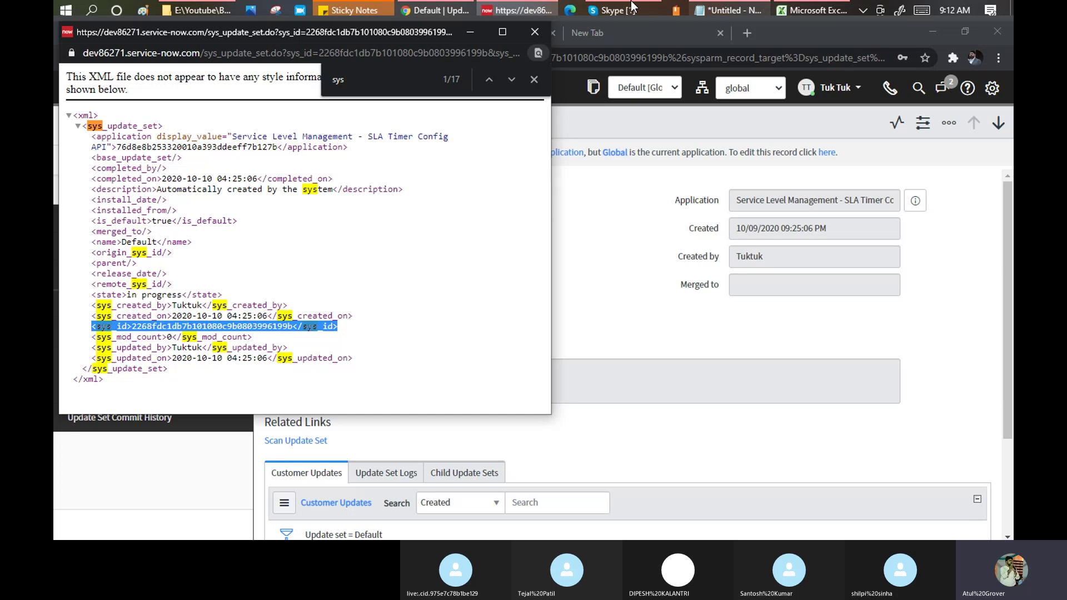
Review the end of the Notepad notes, then return to the Default update set form.
click(735, 10)
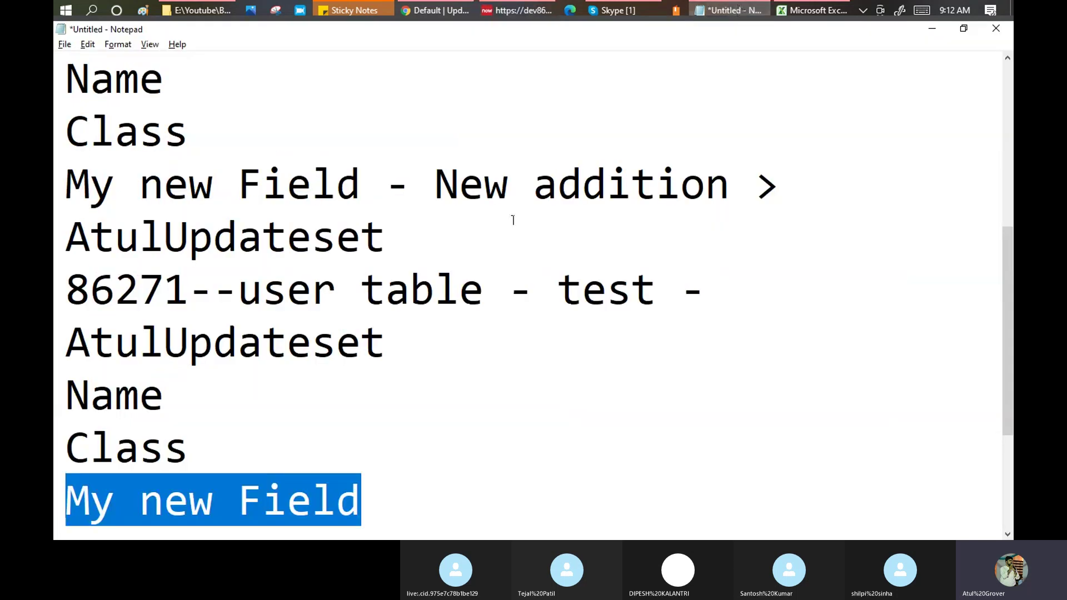
drag(381, 519, 70, 489)
click(431, 12)
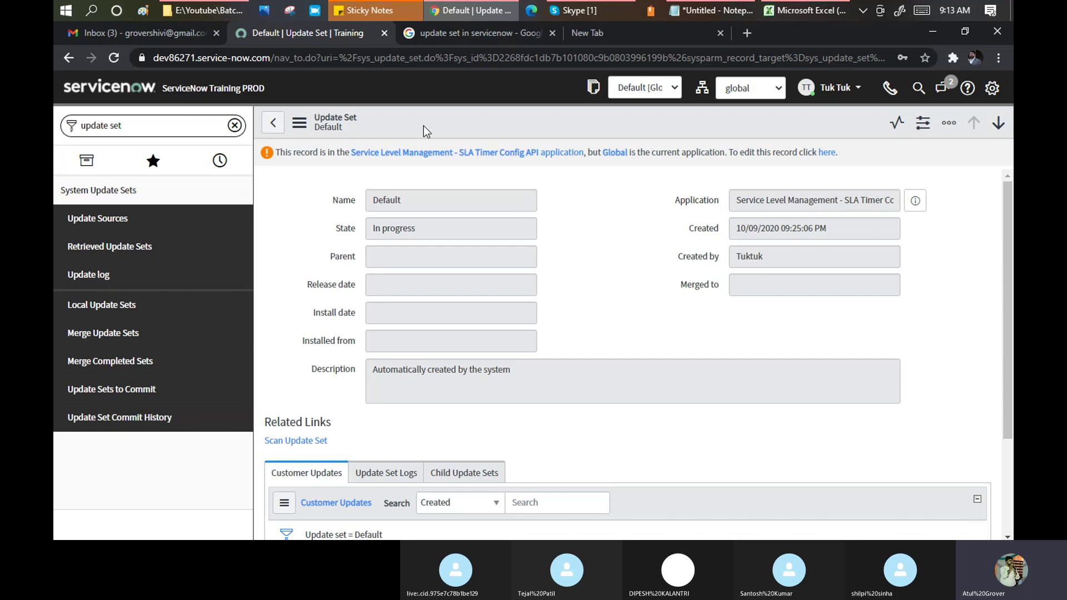
Check the Excel topic list, highlight the instance name in the address, and open the local Update Sets list.
click(797, 11)
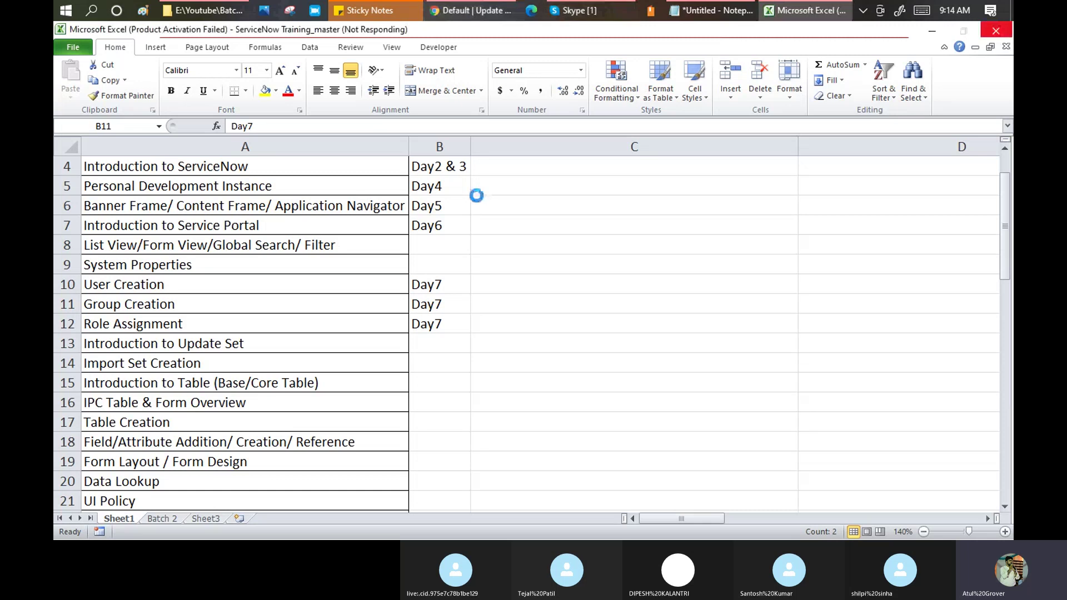
mouse_move(484, 11)
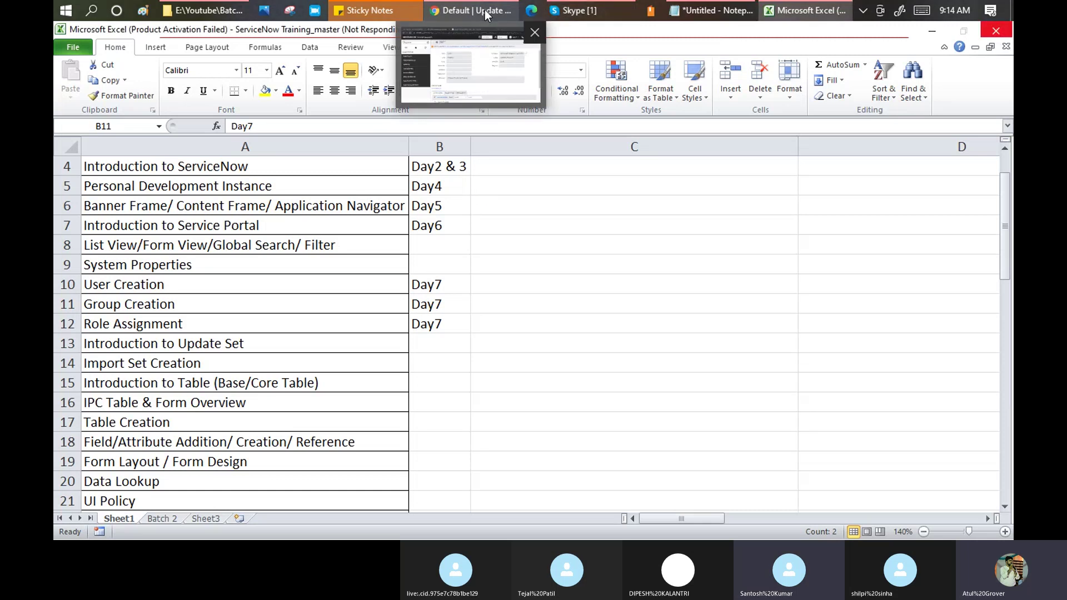
click(485, 9)
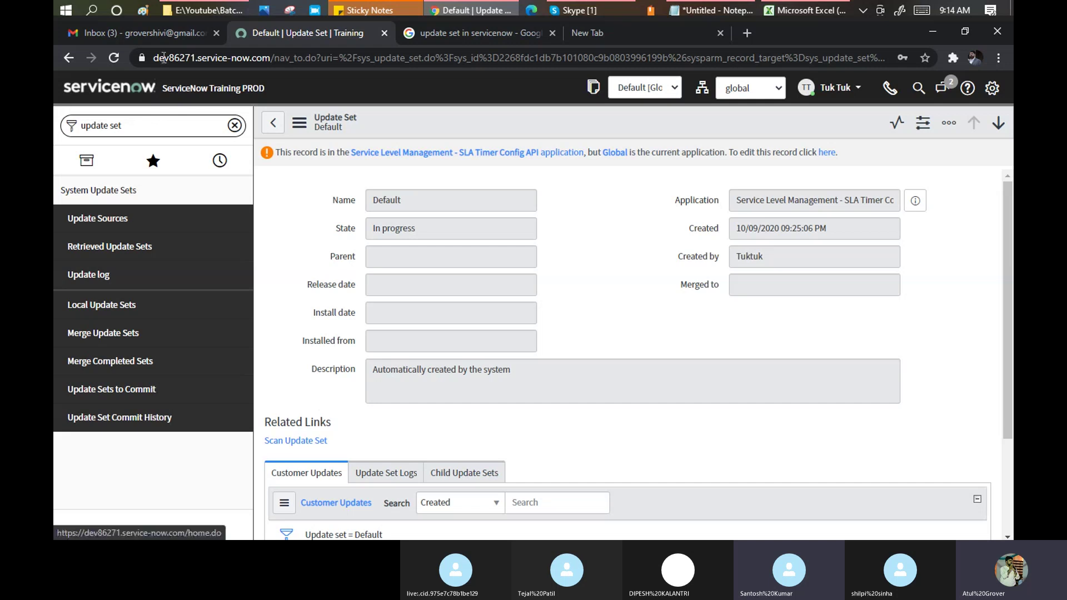
drag(155, 58, 197, 58)
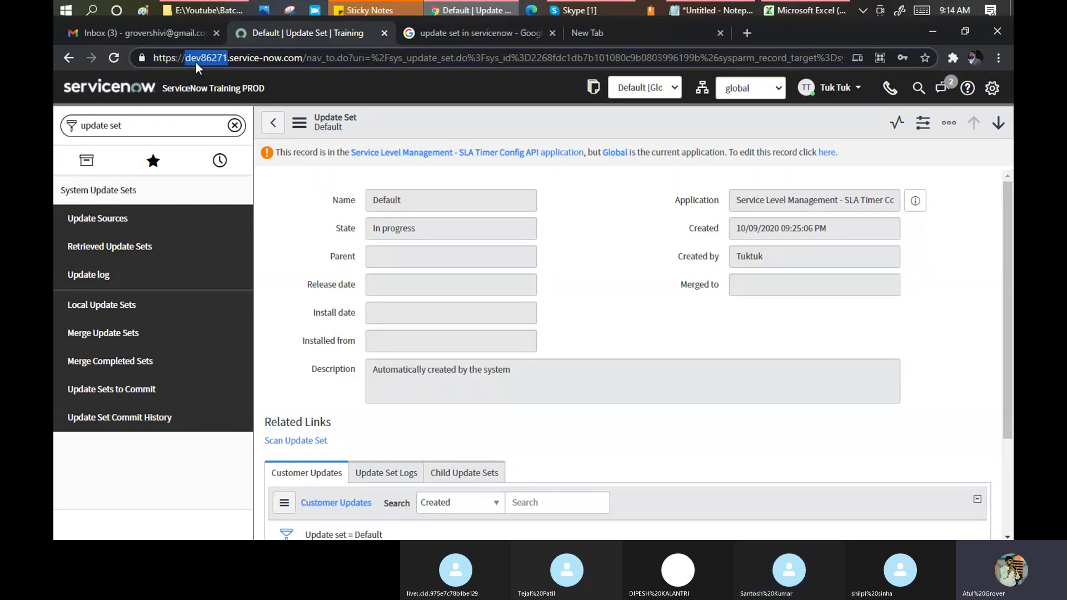
click(127, 306)
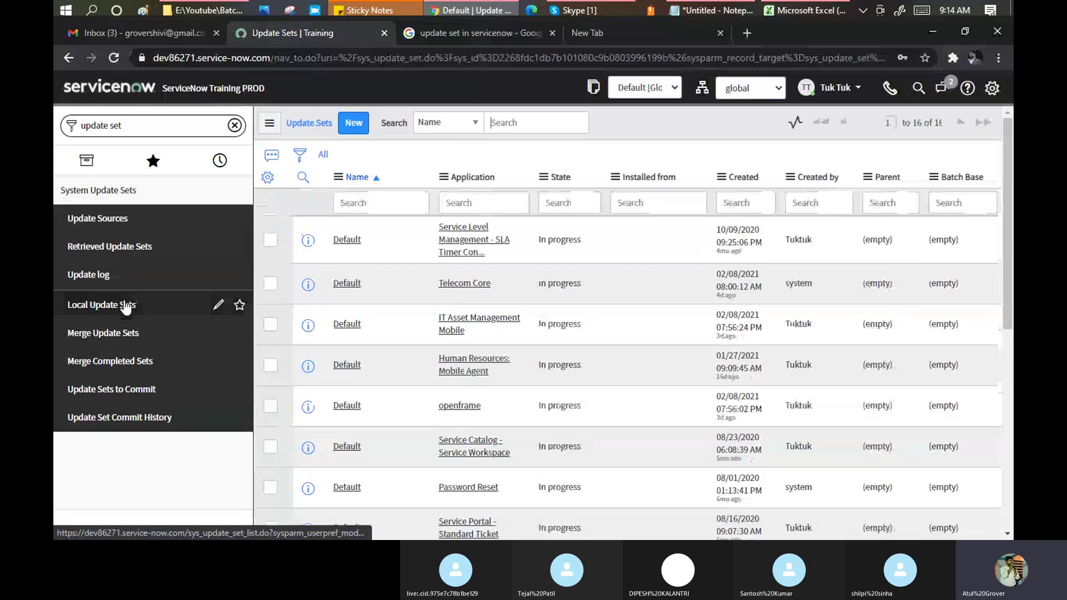
click(353, 123)
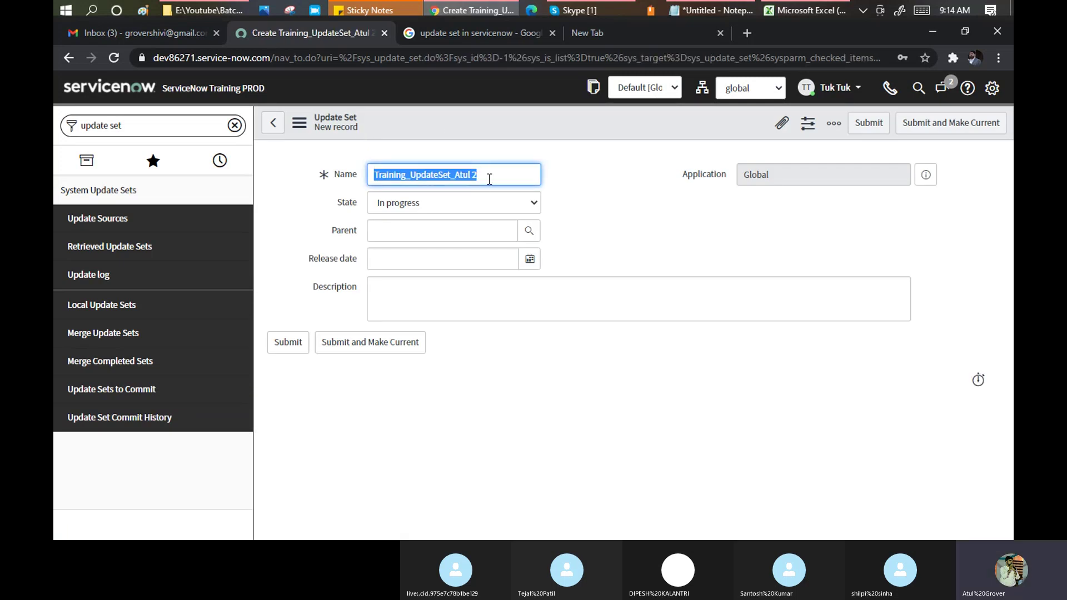
click(382, 176)
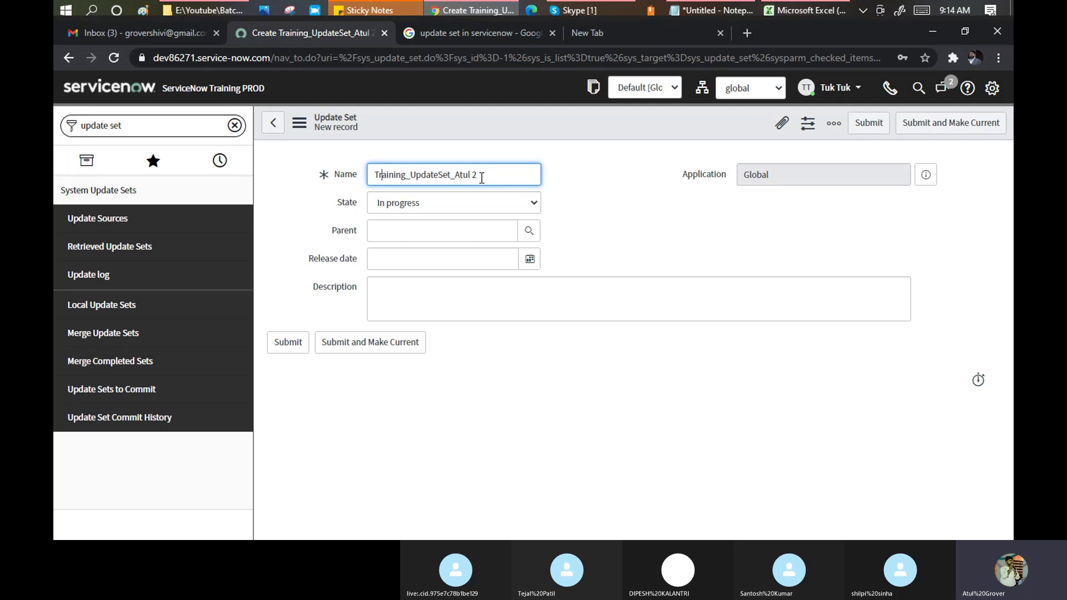
drag(482, 176, 363, 176)
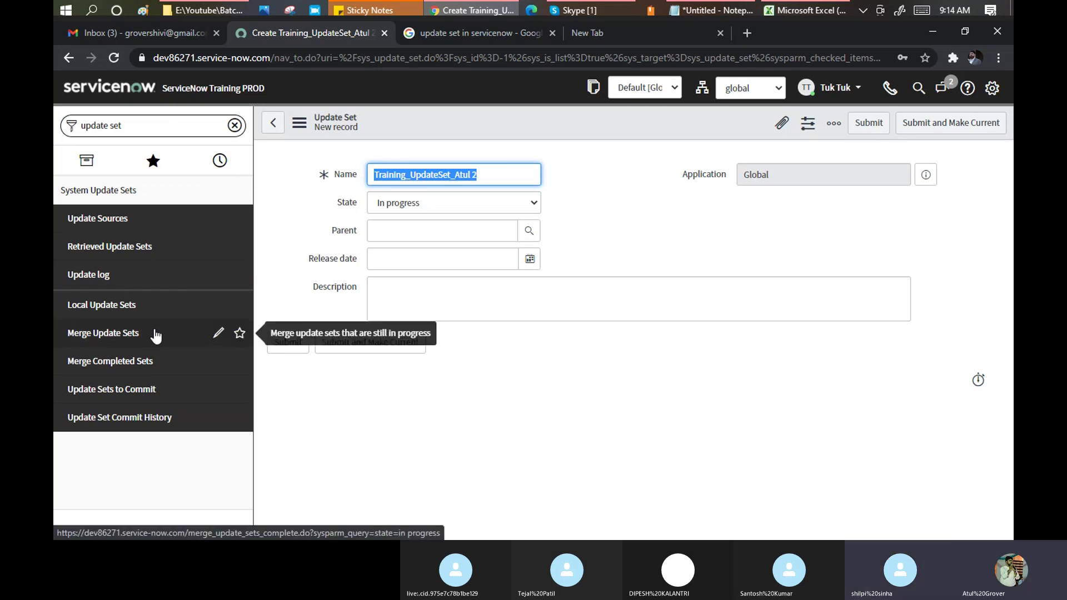
click(75, 301)
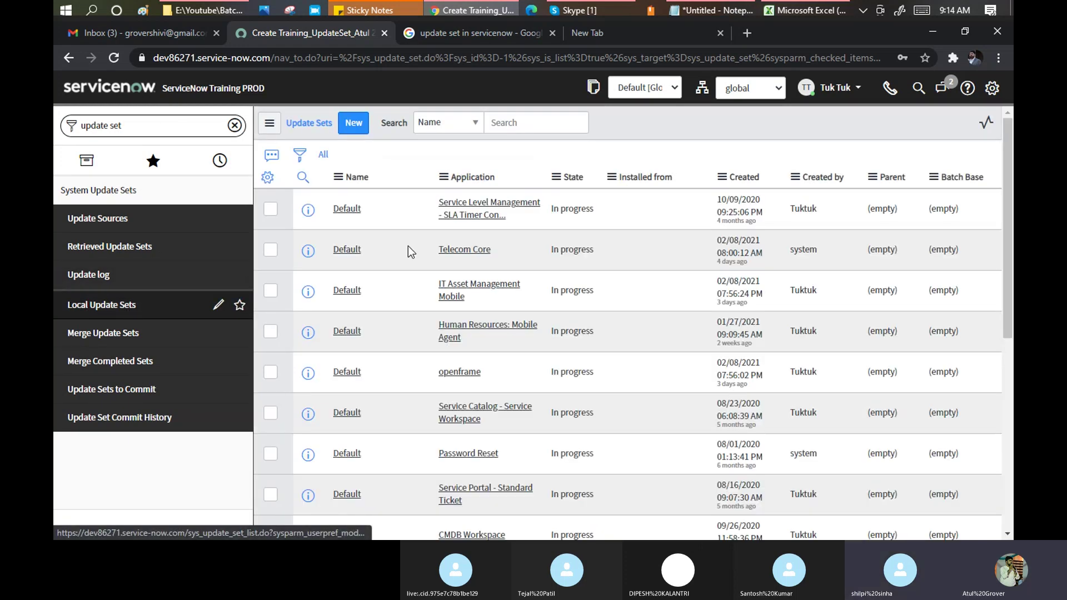
scroll(378, 211, down, 5)
scroll(364, 217, down, 2)
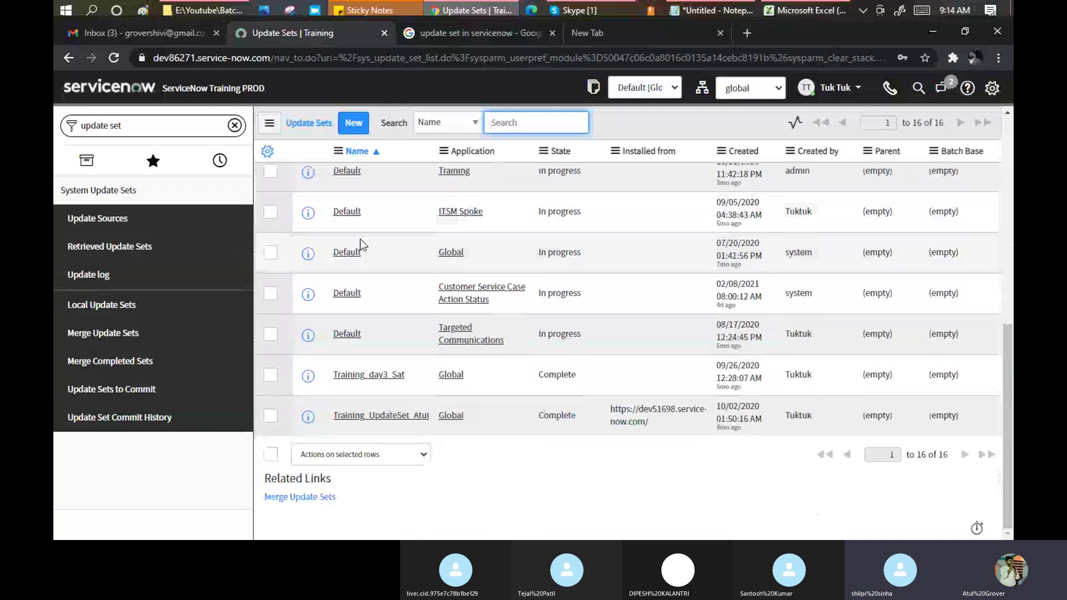
click(757, 99)
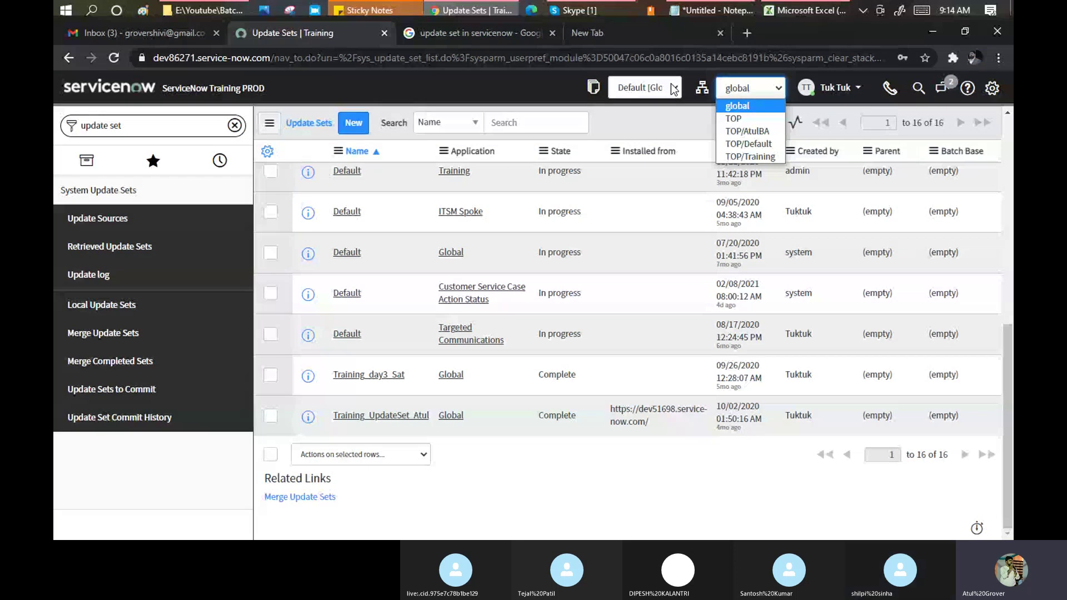
scroll(388, 292, up, 8)
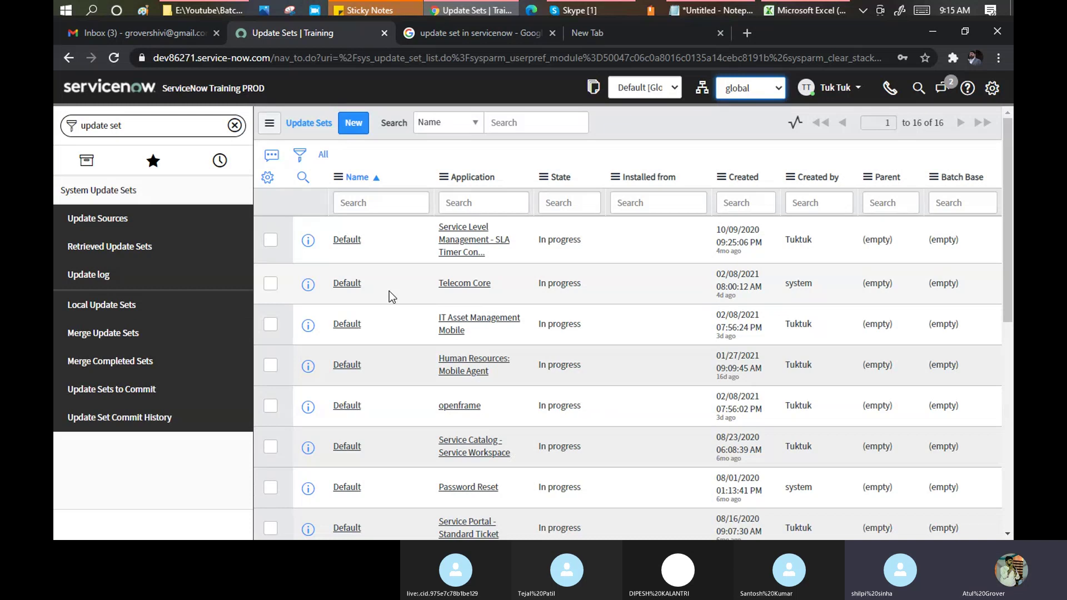
Create a new update set named Training_Batch2_UpdateSet with its state kept In progress.
click(353, 123)
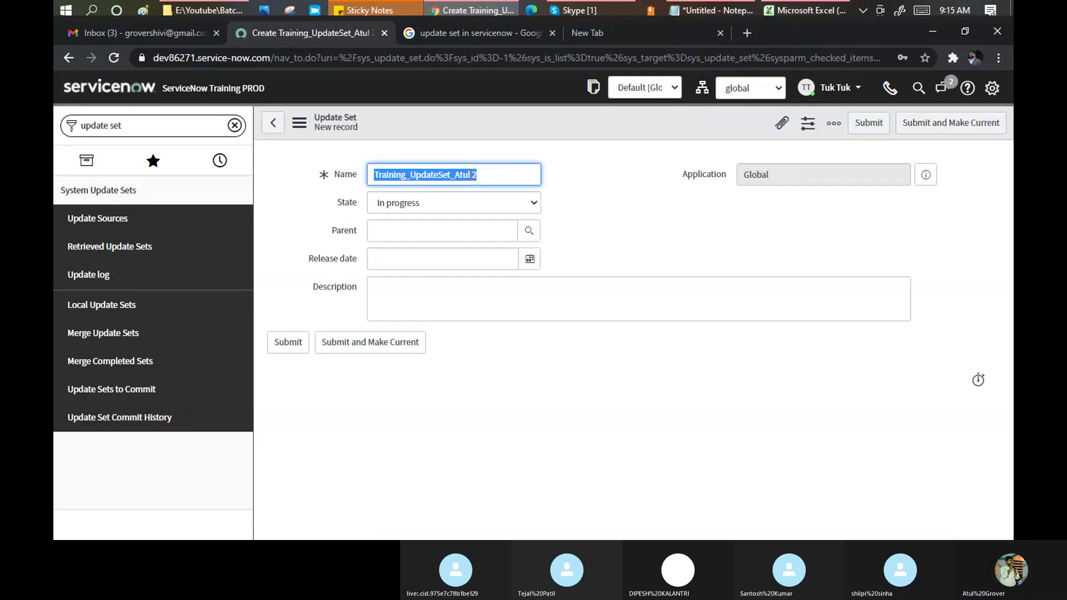
click(471, 175)
key(BackSpace)
key(BackSpace)
key(BackSpace)
key(BackSpace)
key(BackSpace)
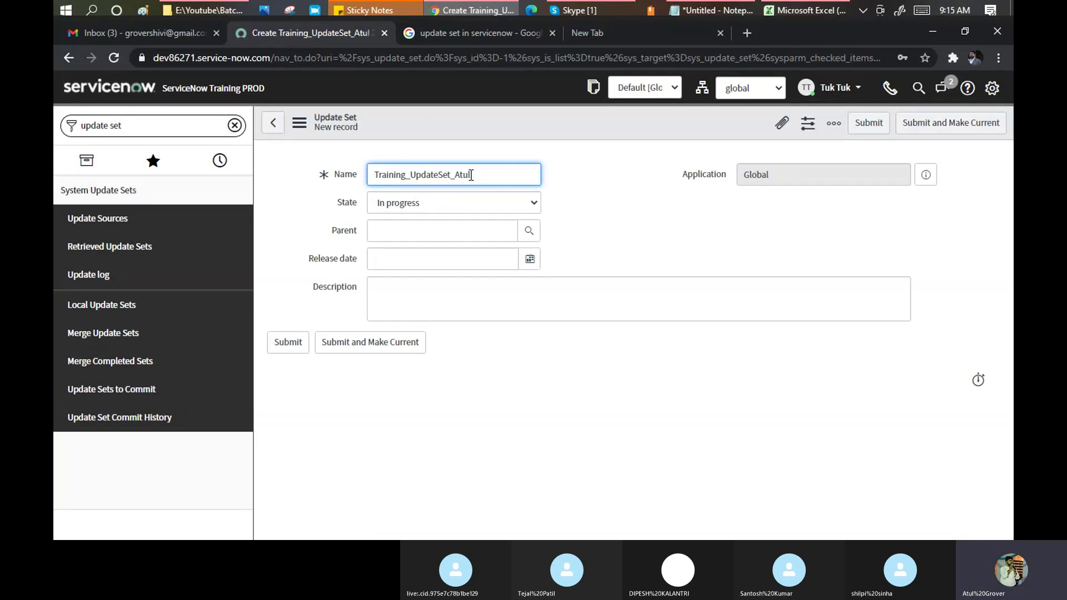
key(BackSpace)
key(BackSpace)
key(BackSpace)
key(BackSpace)
key(BackSpace)
key(BackSpace)
key(BackSpace)
key(BackSpace)
key(BackSpace)
key(BackSpace)
key(BackSpace)
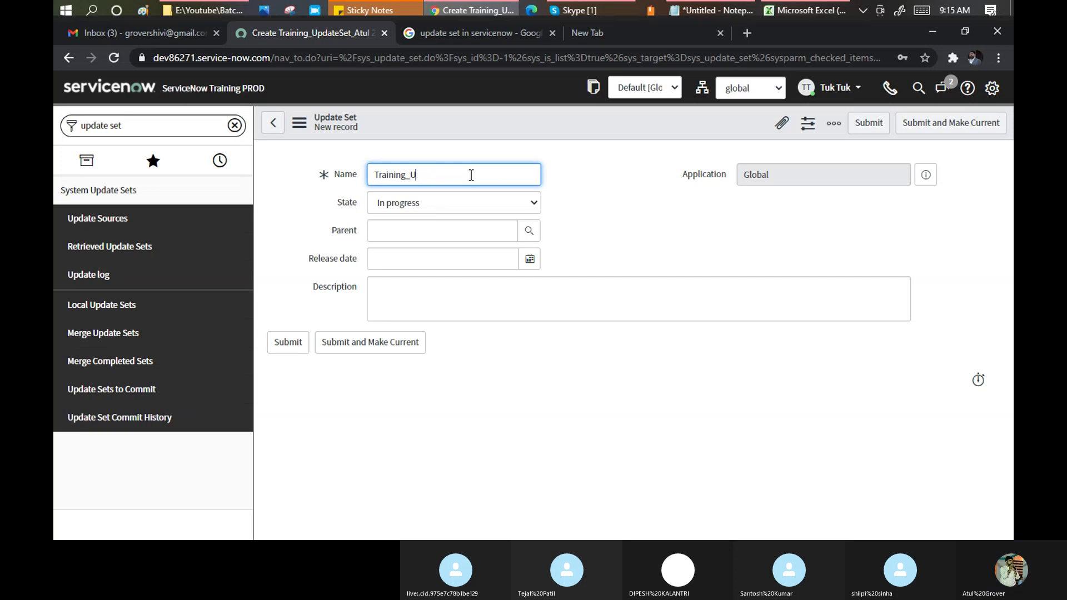
text(Batch2_Updat)
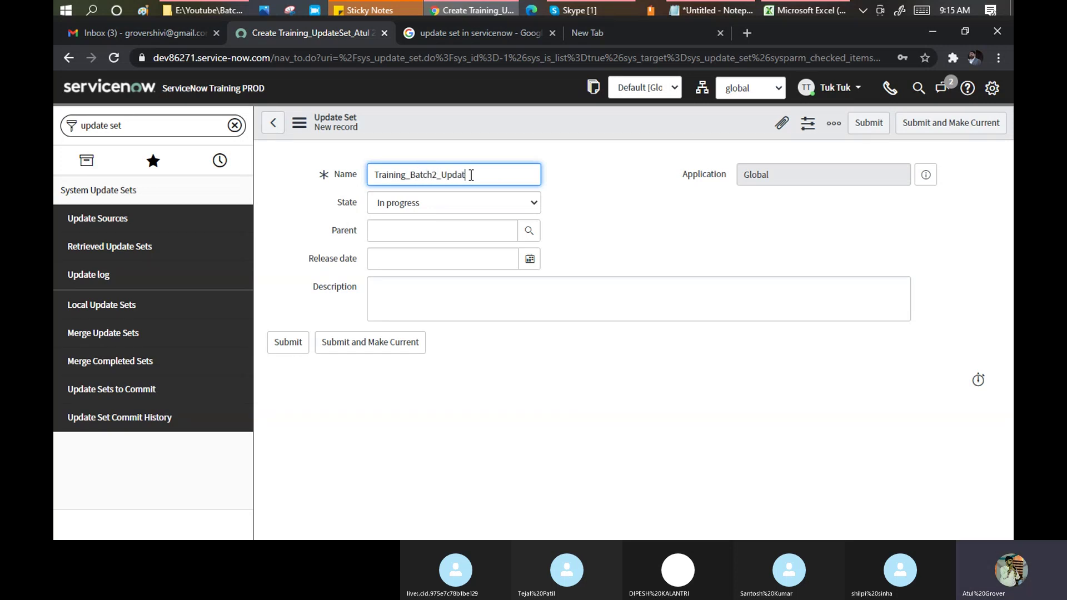
text(eSet)
click(442, 210)
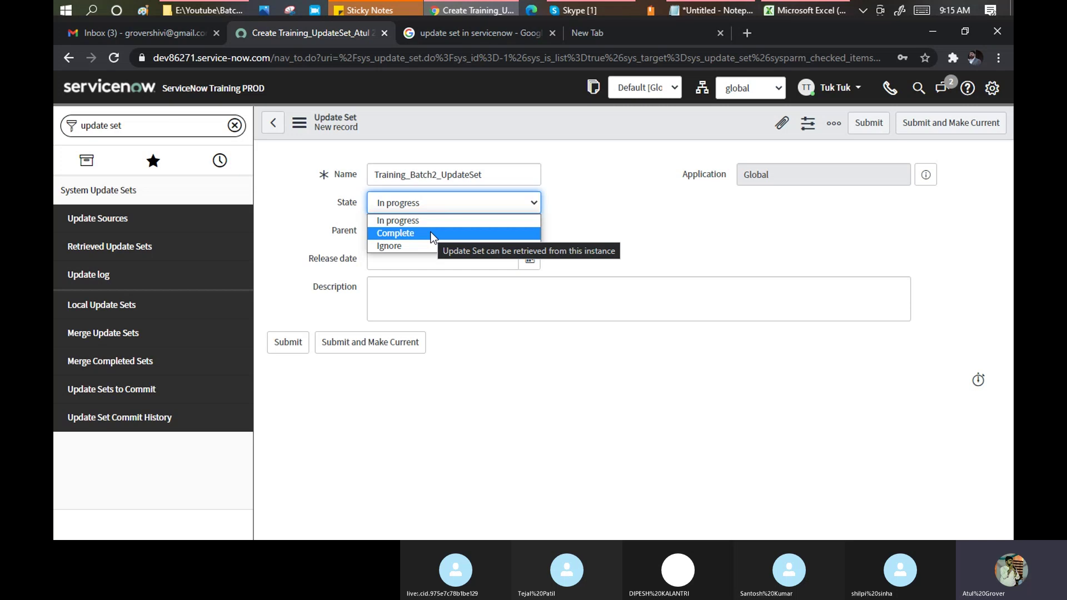
click(432, 222)
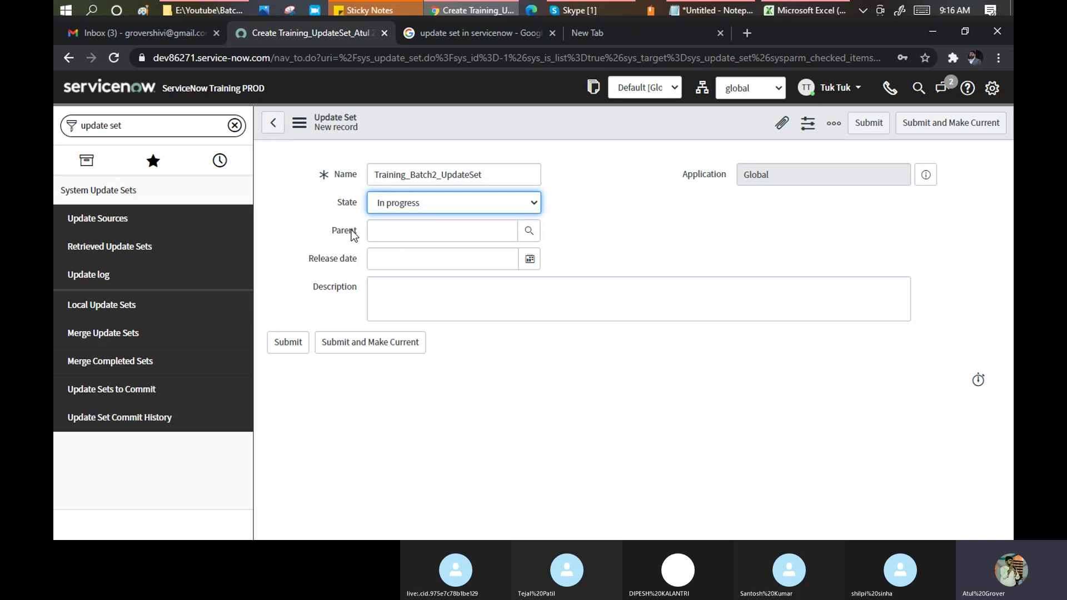
click(716, 11)
Type a first notes line 'App:' listing initials T, Sa, Sh, Di, II and Atul.
click(235, 115)
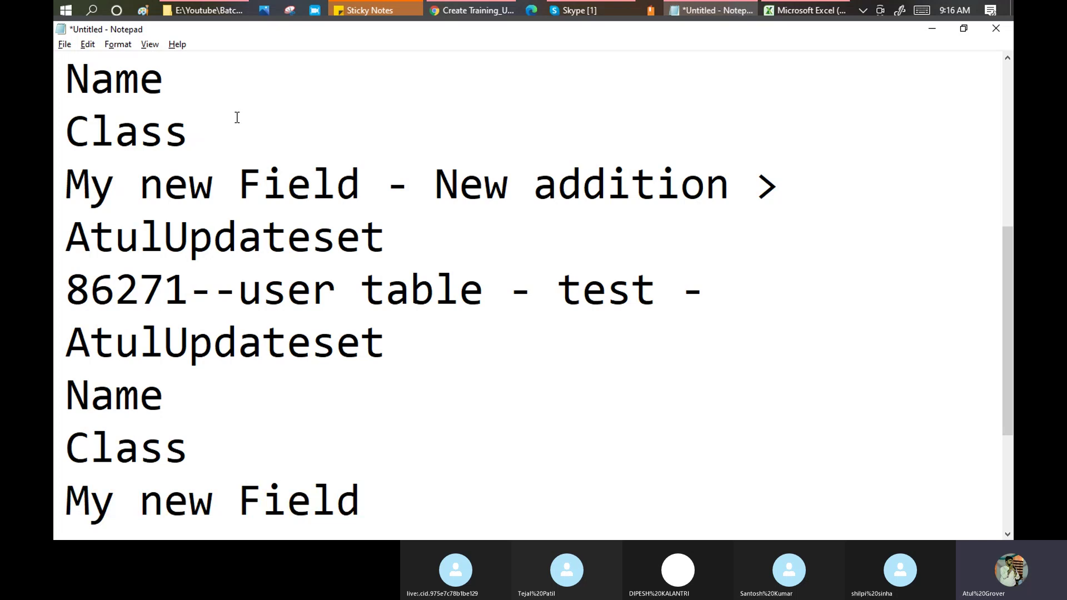
key(ctrl+a)
key(Up)
key(Up)
key(Up)
key(Up)
key(Up)
key(Up)
key(Up)
key(Up)
key(Up)
key(Up)
key(Up)
key(Up)
key(Up)
key(Up)
key(Up)
key(Up)
key(Up)
key(Up)
key(Up)
key(Up)
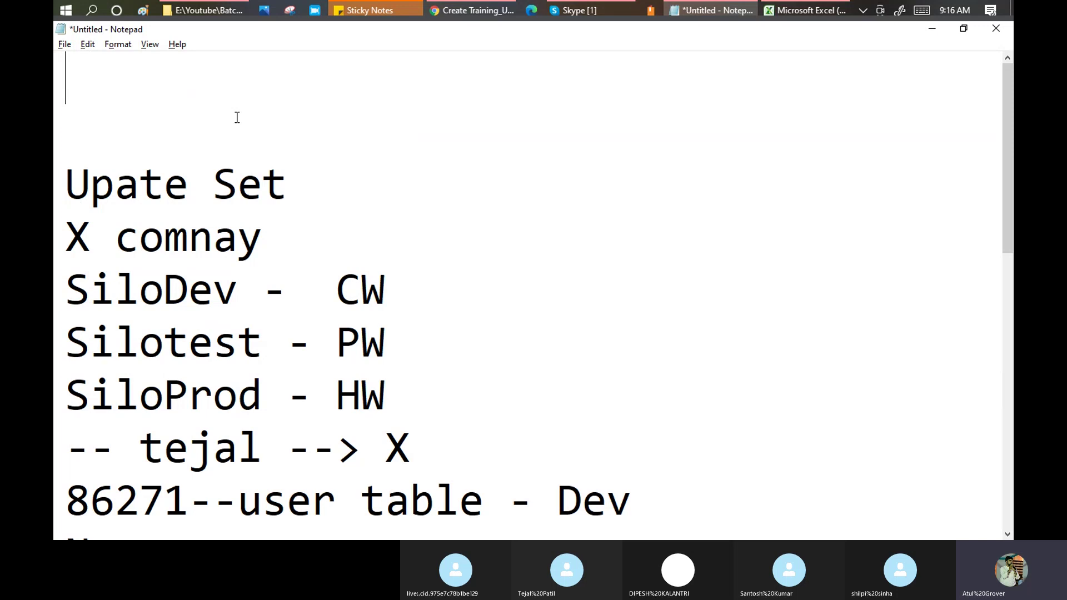
text(App: )
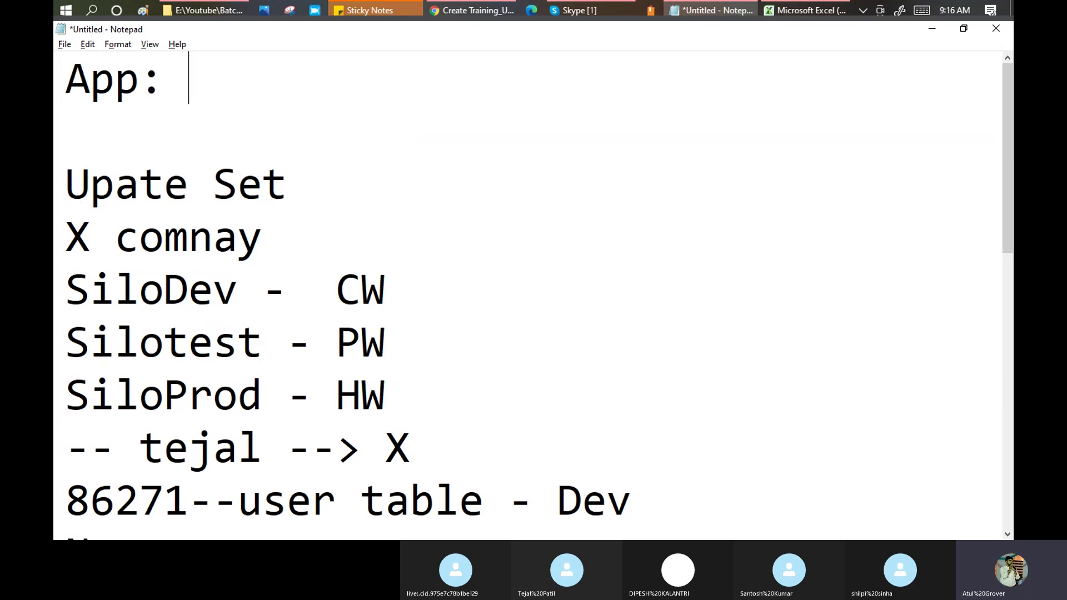
text(T - S)
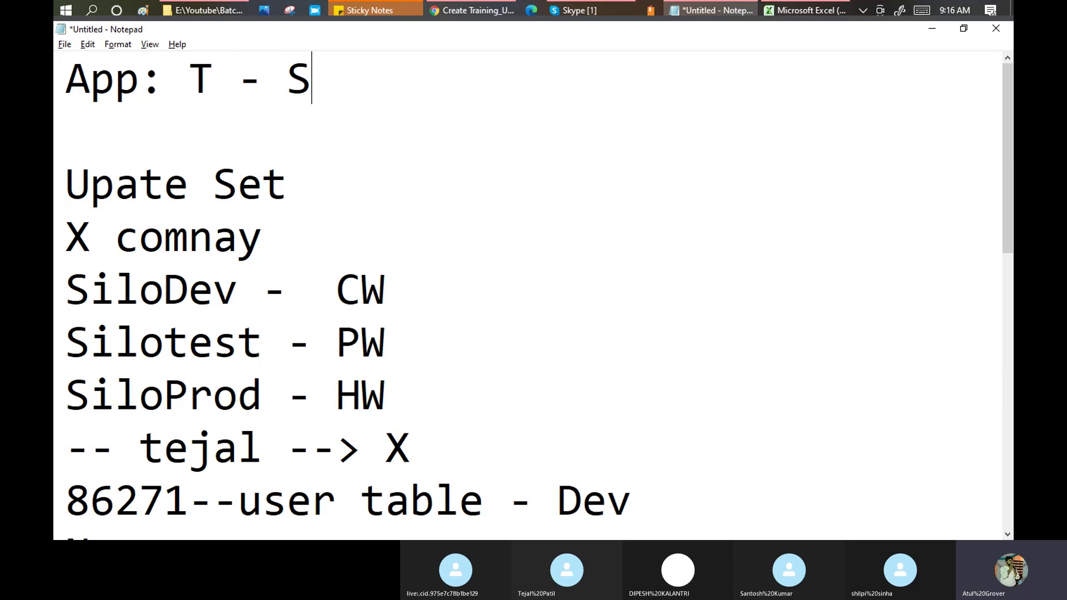
text(a -SH)
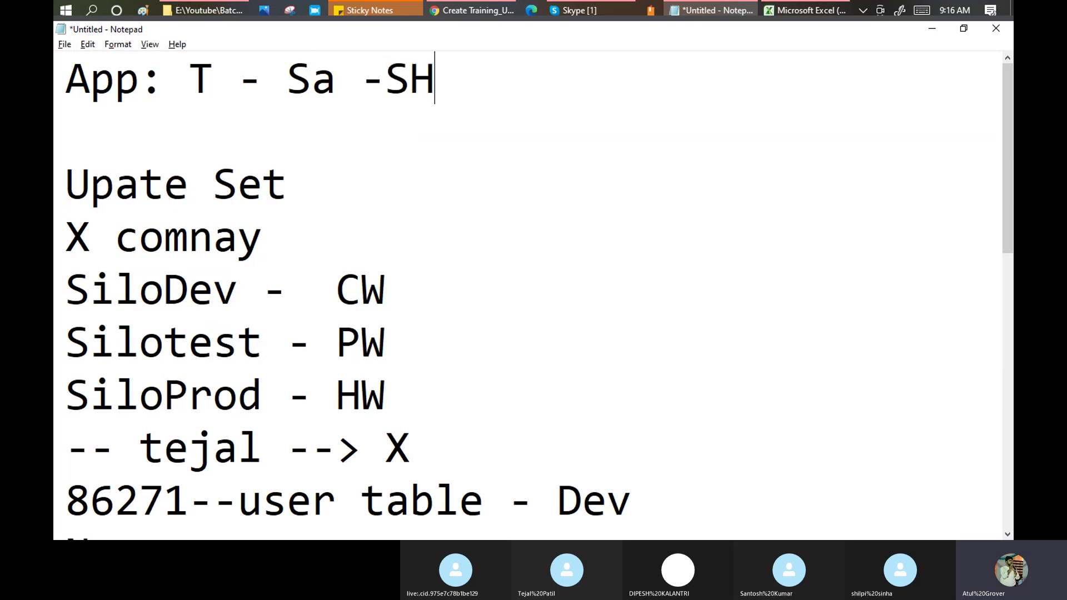
key(BackSpace)
text(h - )
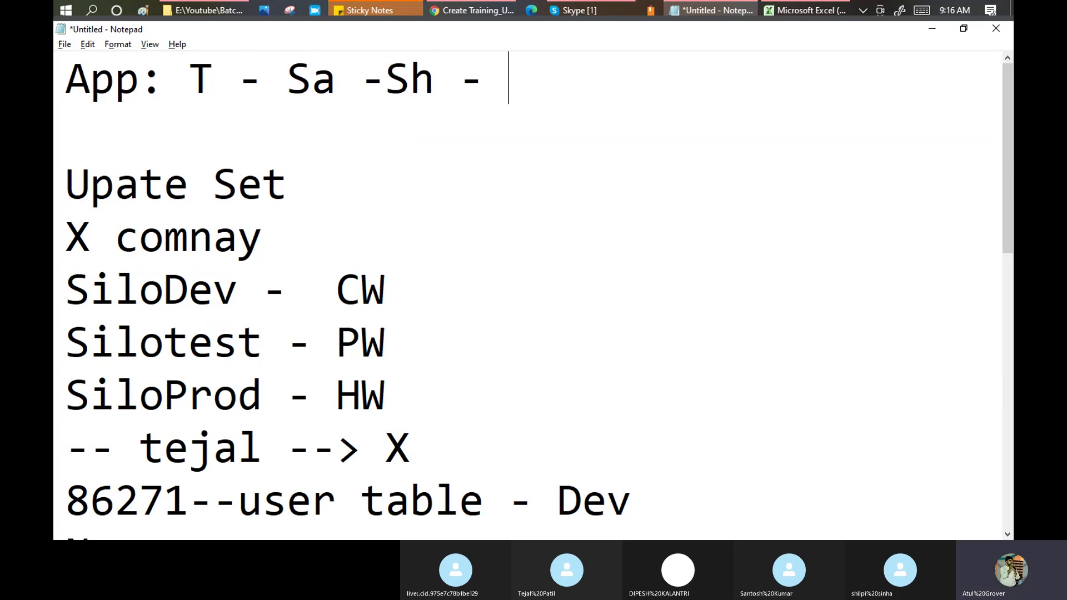
text(Di - )
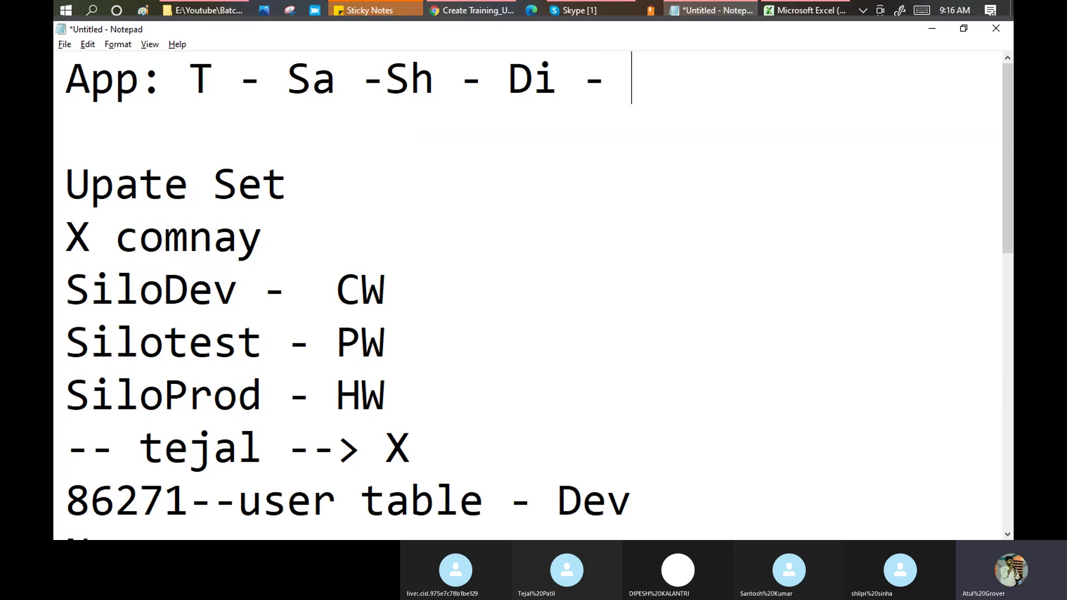
text(II)
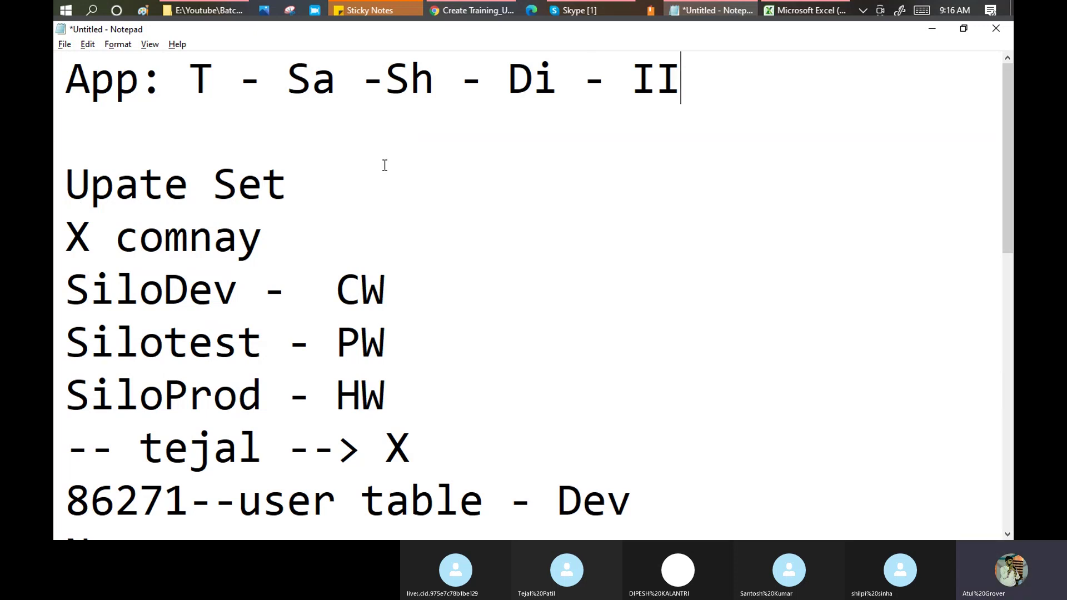
drag(192, 79, 685, 101)
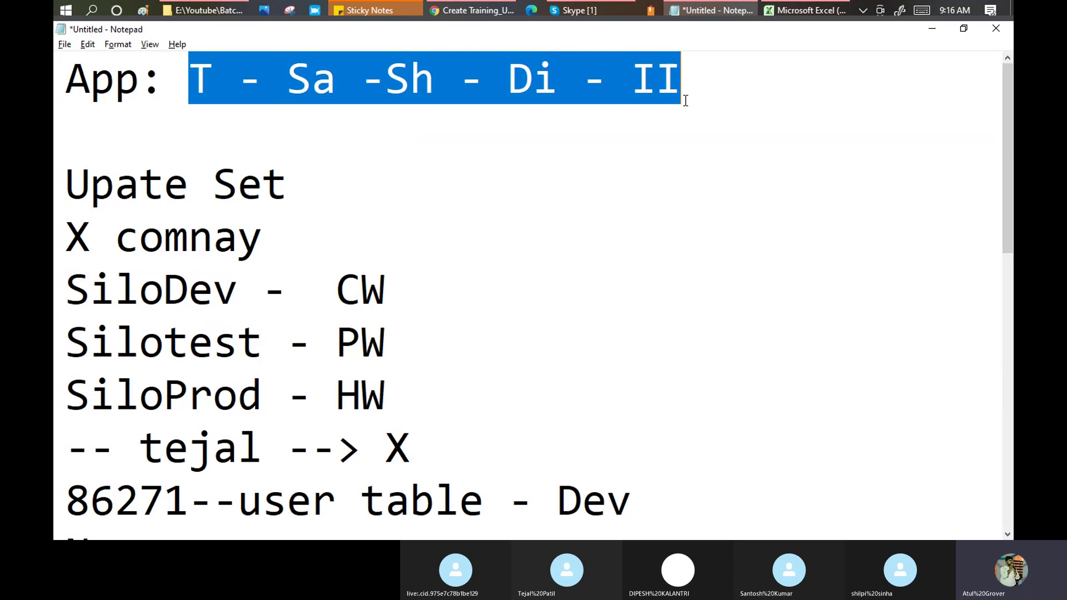
click(704, 81)
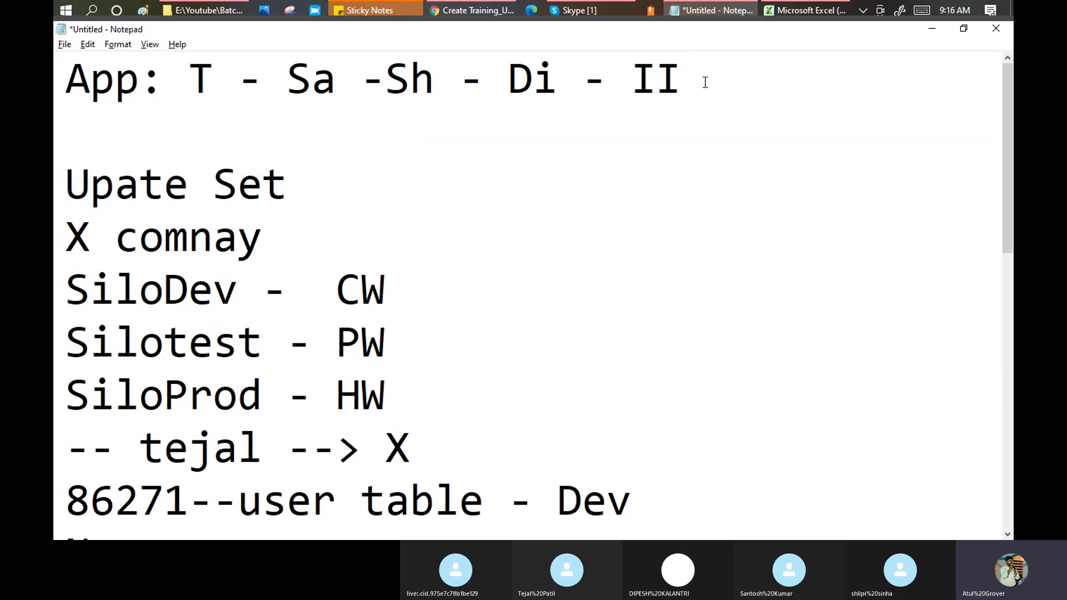
text(- Atul)
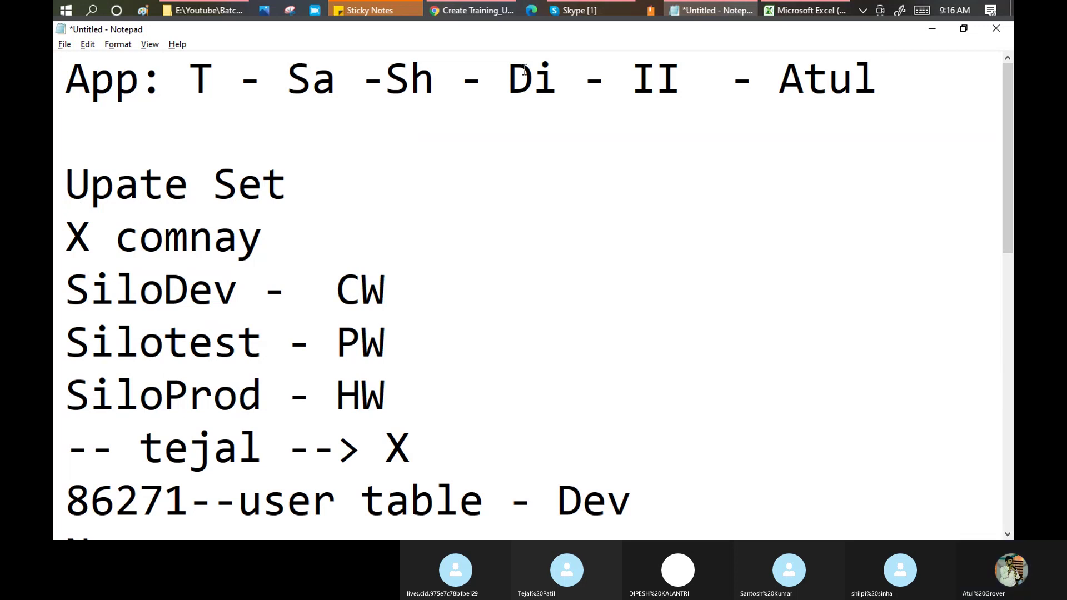
drag(190, 75, 676, 85)
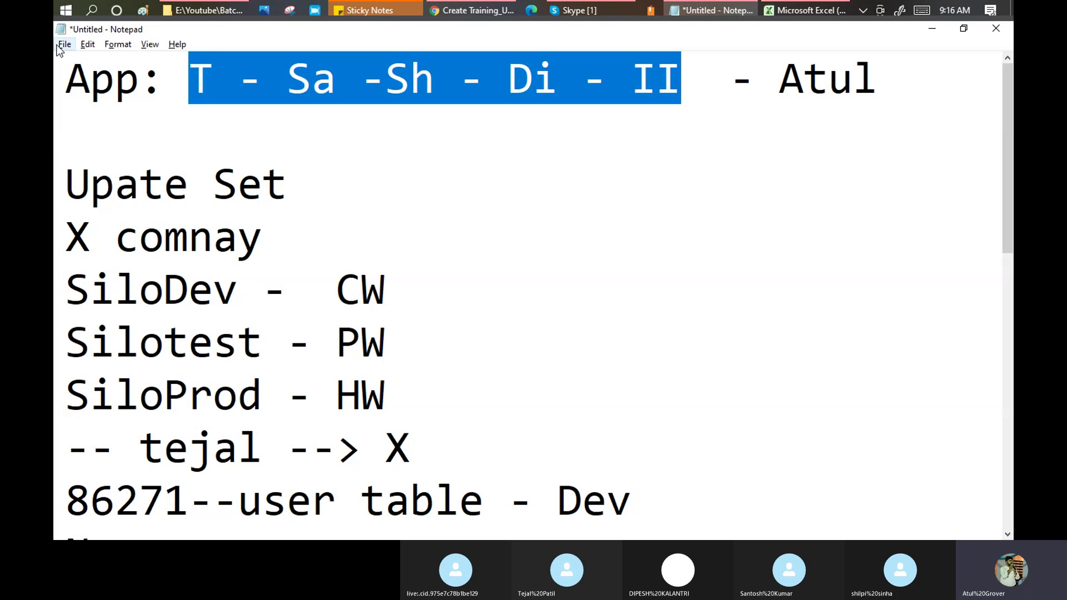
click(198, 74)
Correct the line to begin 'App Addition:' and change the T initial to Te.
drag(297, 73, 434, 76)
click(388, 77)
drag(508, 75, 556, 72)
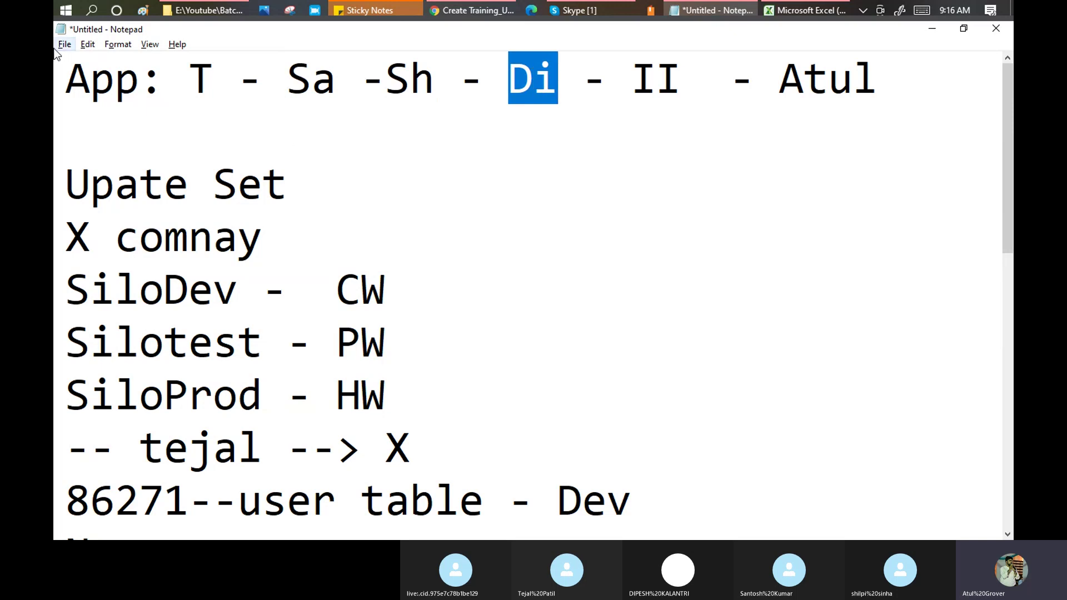
click(143, 78)
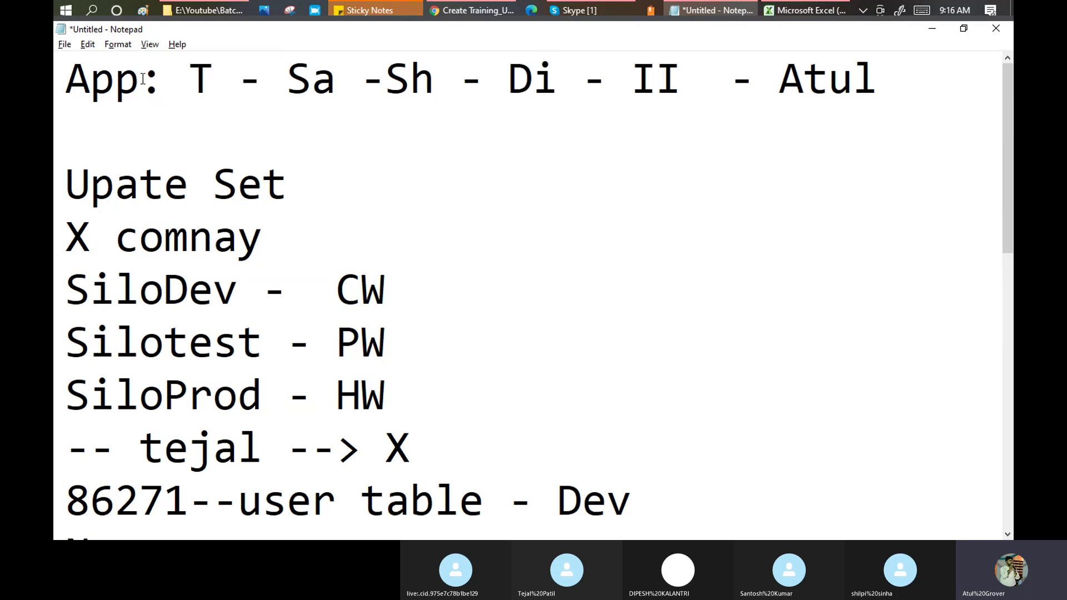
text(Add)
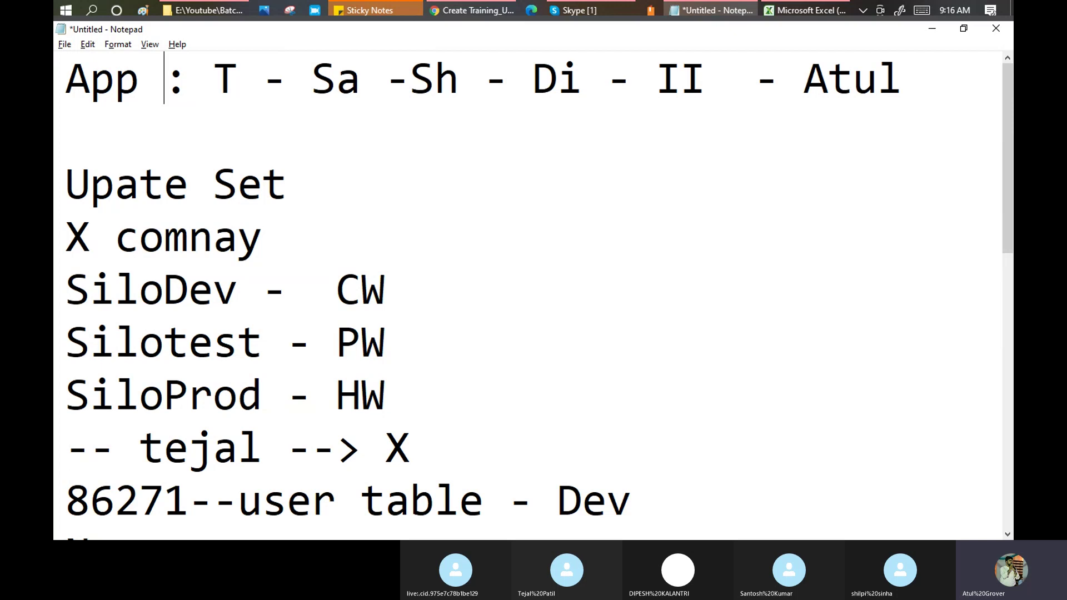
text(ition if)
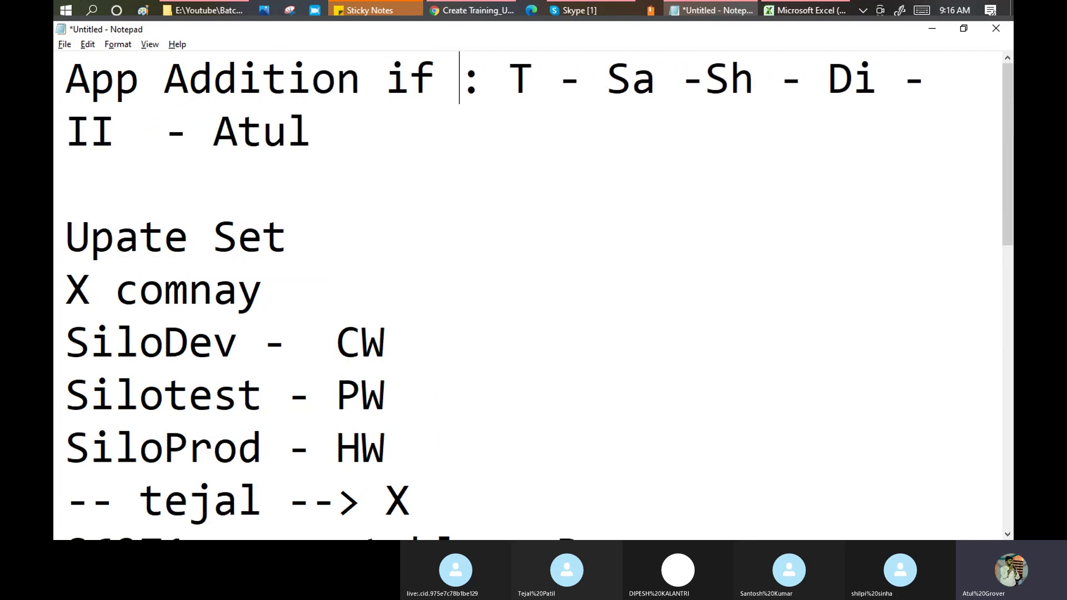
key(BackSpace)
key(BackSpace)
key(BackSpace)
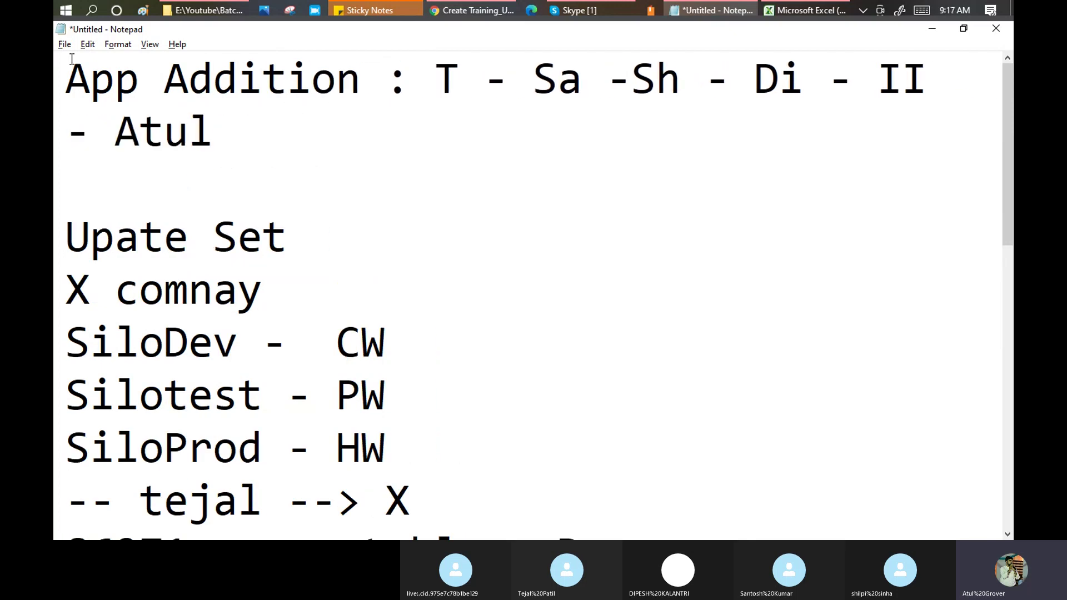
key(BackSpace)
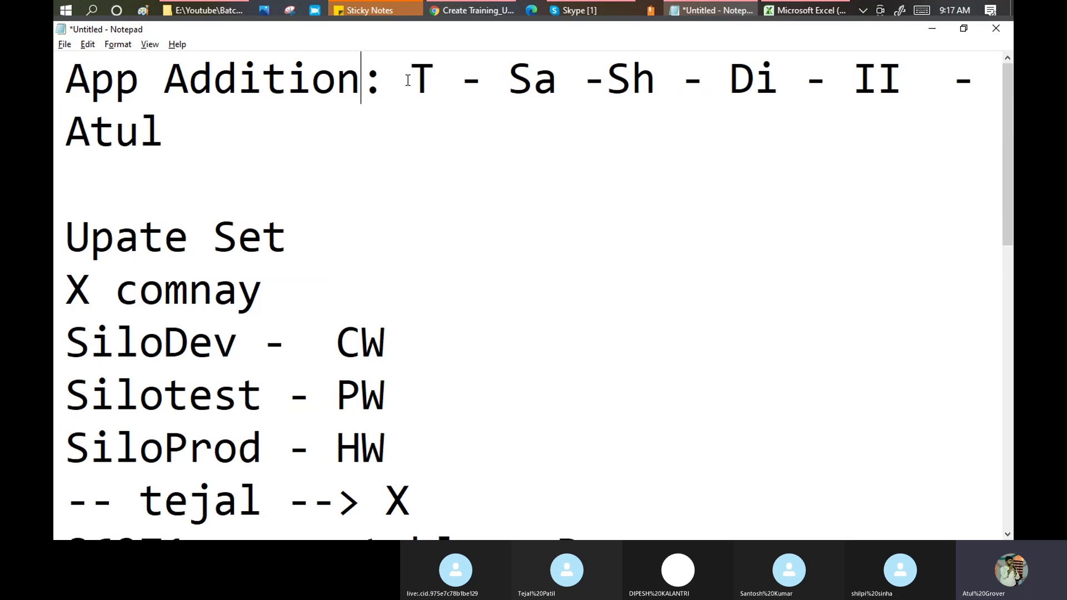
drag(411, 76, 438, 70)
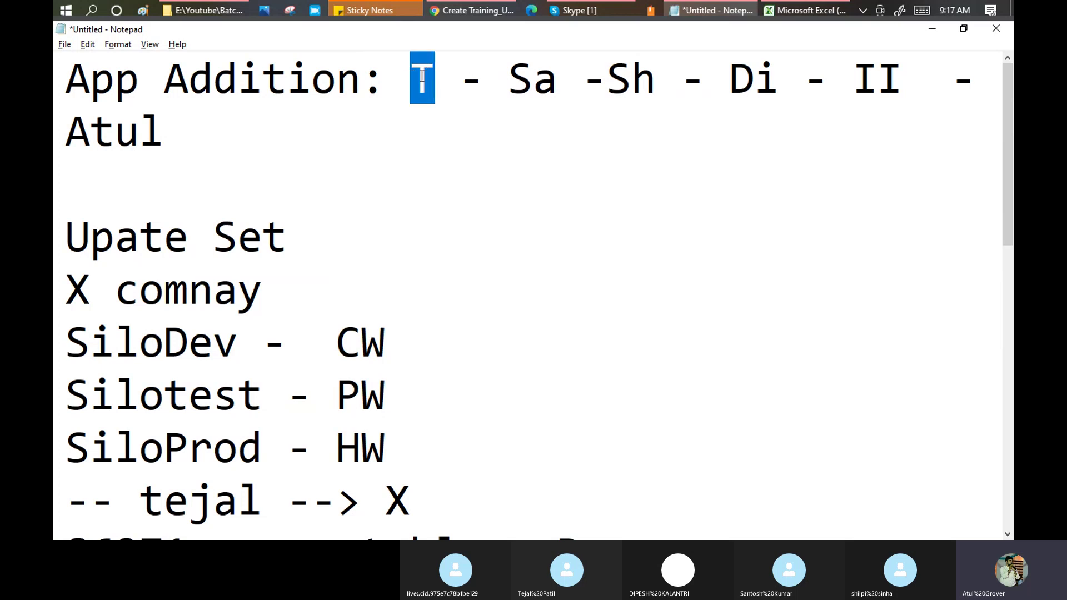
drag(509, 76, 556, 79)
click(436, 76)
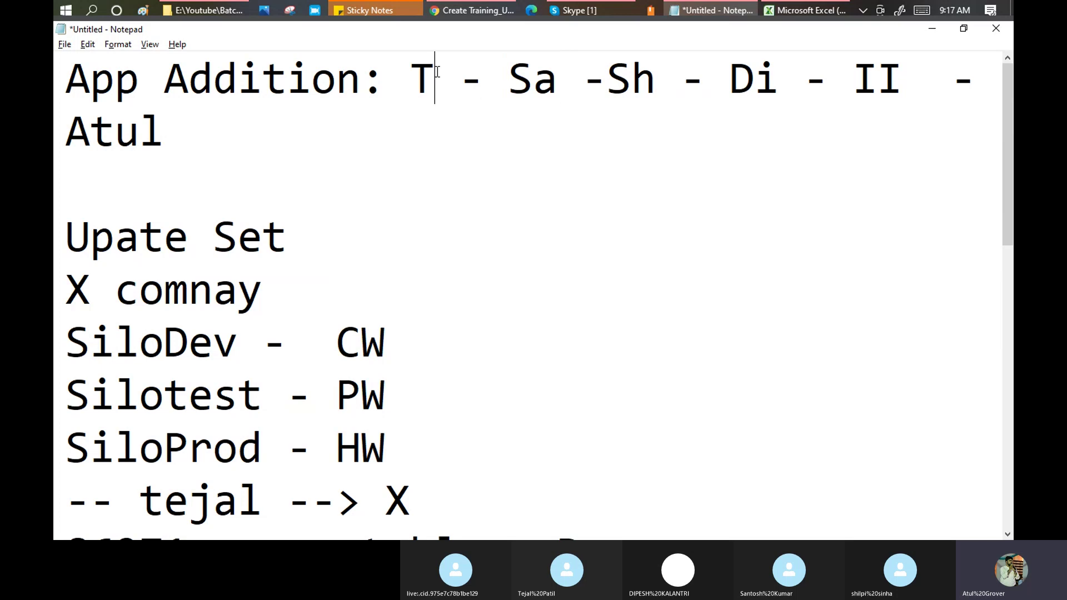
text(e)
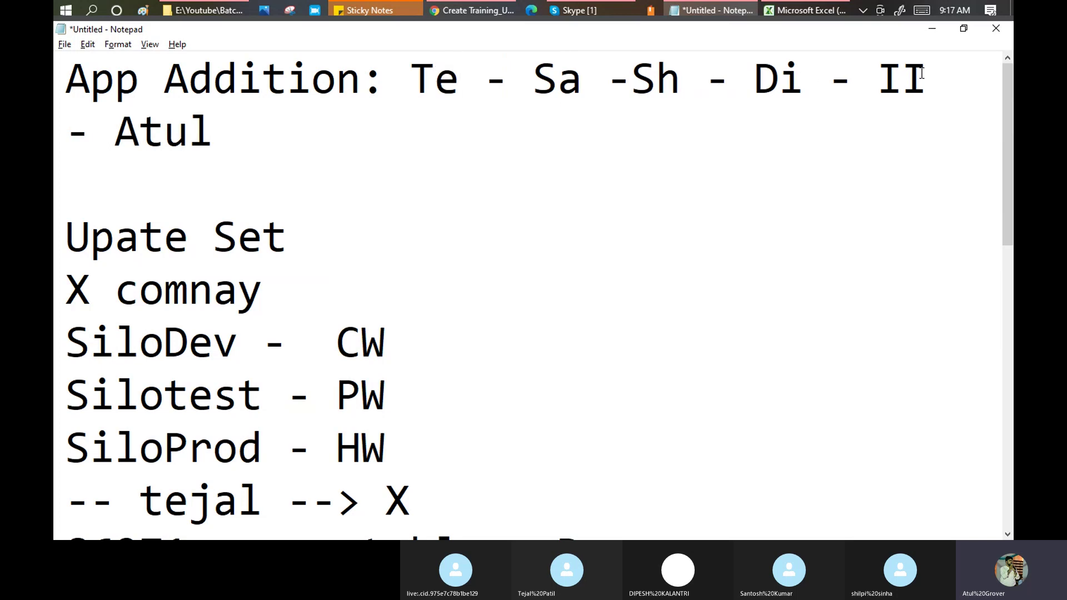
drag(925, 73, 883, 71)
click(245, 125)
Add an 'Addition Master' heading on the line below the App Addition note.
key(Return)
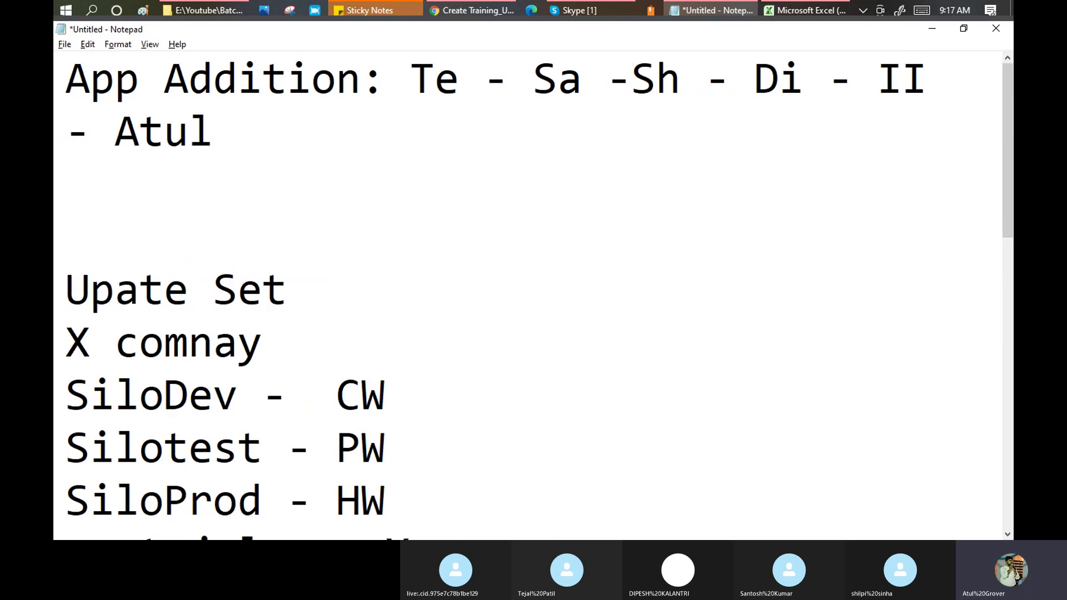
text(Atul )
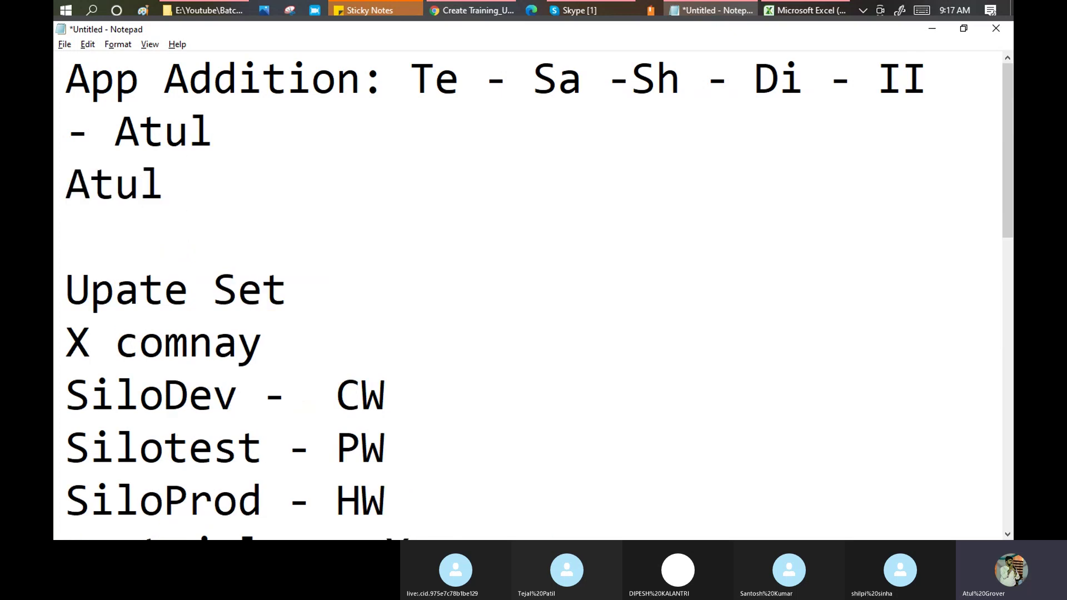
text(Updae)
key(BackSpace)
key(BackSpace)
key(BackSpace)
key(BackSpace)
key(BackSpace)
key(BackSpace)
key(BackSpace)
key(BackSpace)
key(BackSpace)
key(BackSpace)
text(Addu)
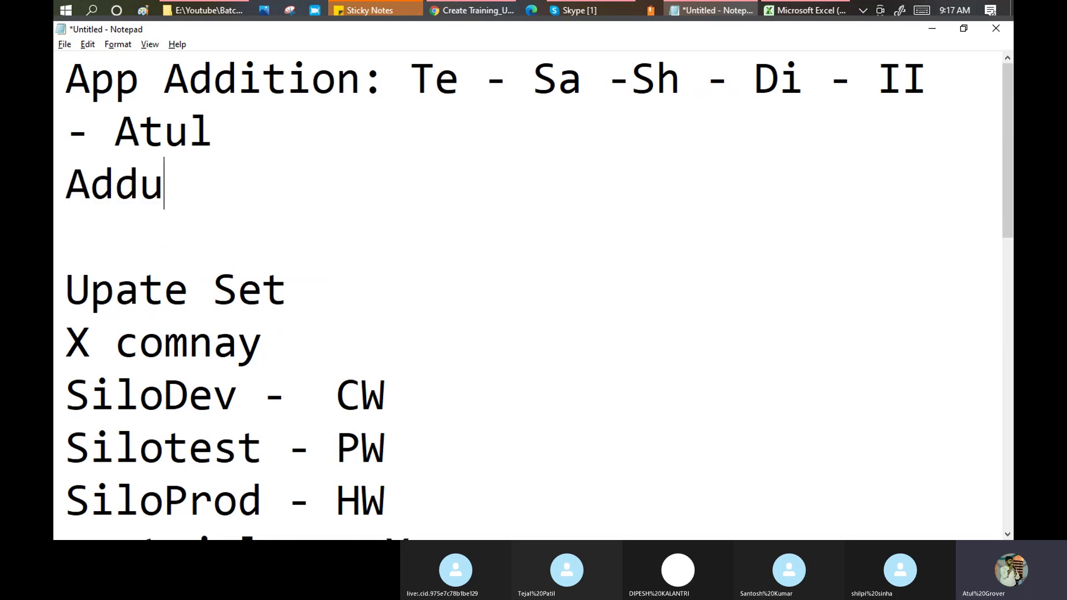
key(BackSpace)
text(ition Master)
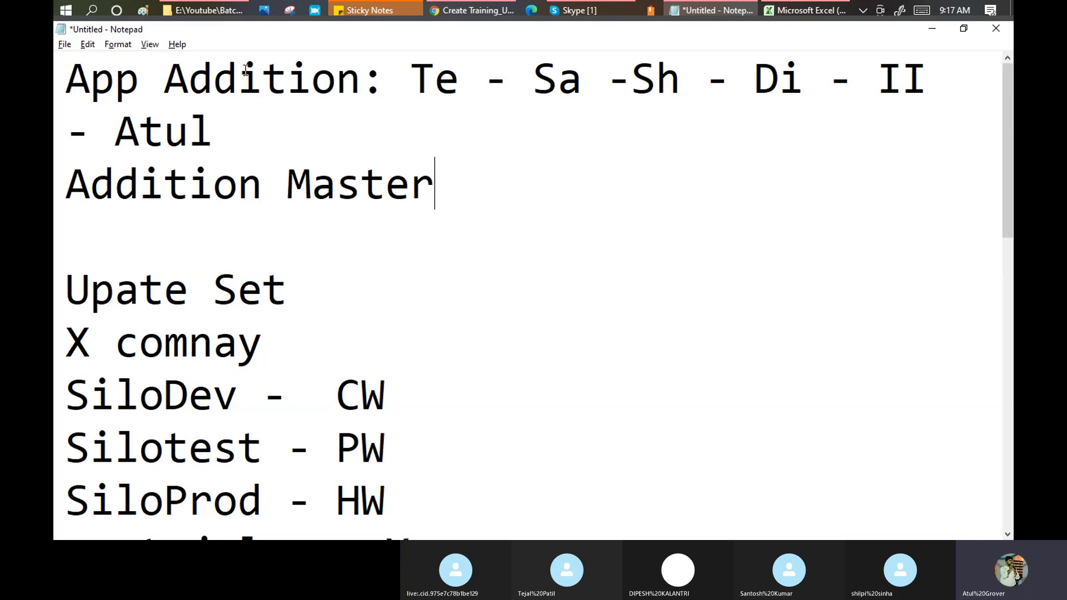
drag(445, 178, 65, 173)
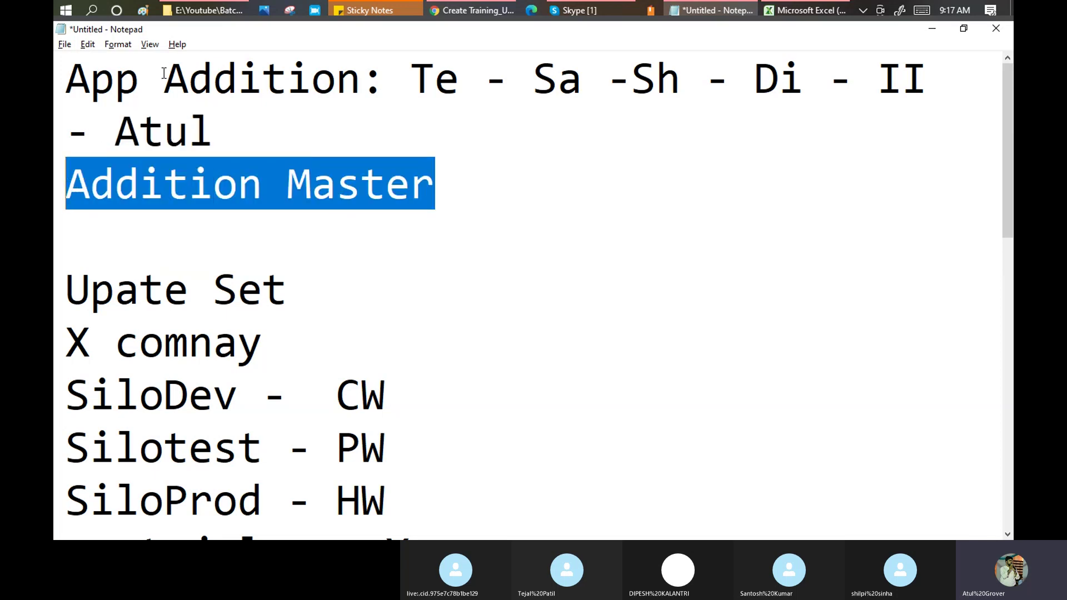
drag(165, 78, 458, 78)
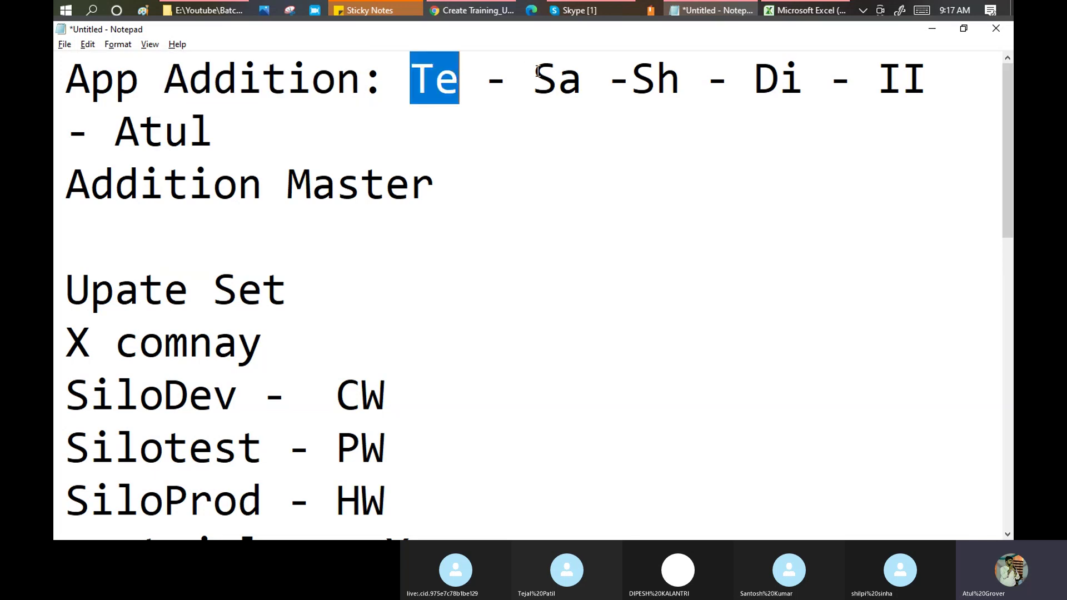
drag(534, 75, 583, 75)
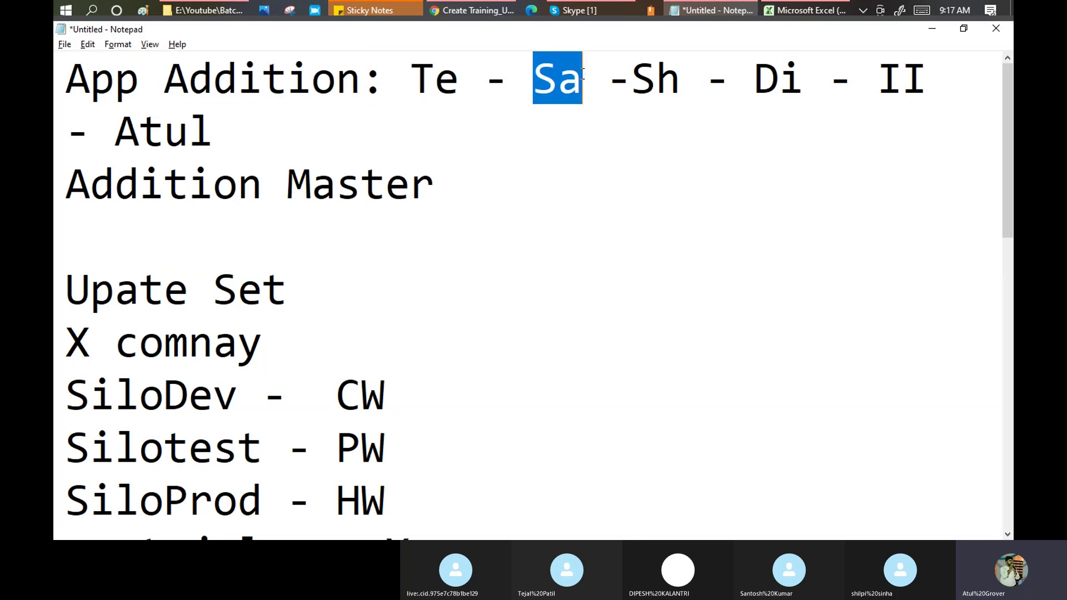
List TE, SA, SH, Di and II as indented lines under Addition Master.
click(456, 190)
key(Return)
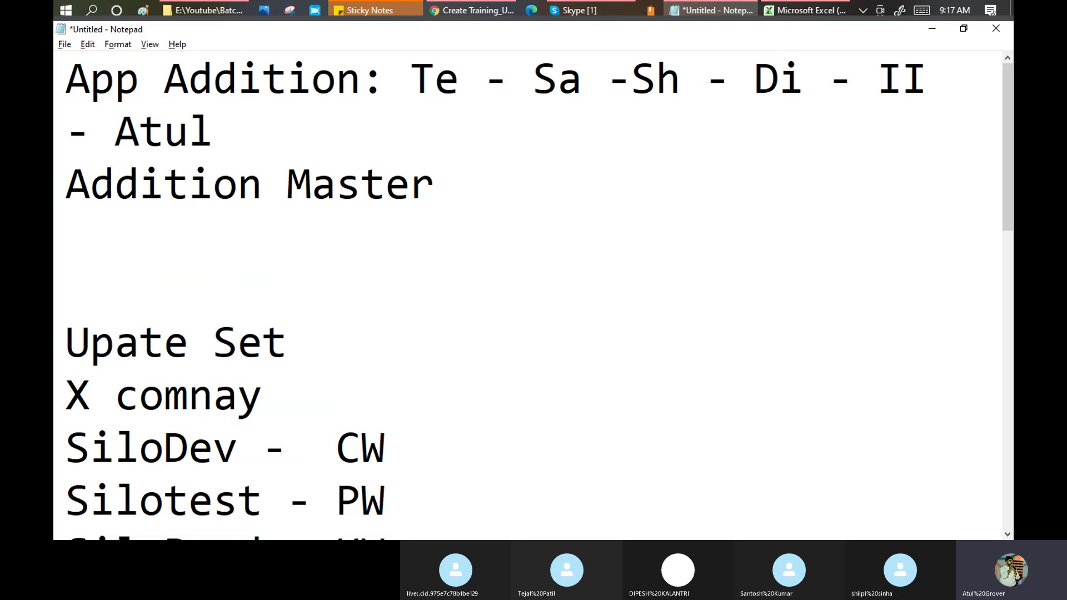
key(Tab)
text(TE)
key(Return)
key(Tab)
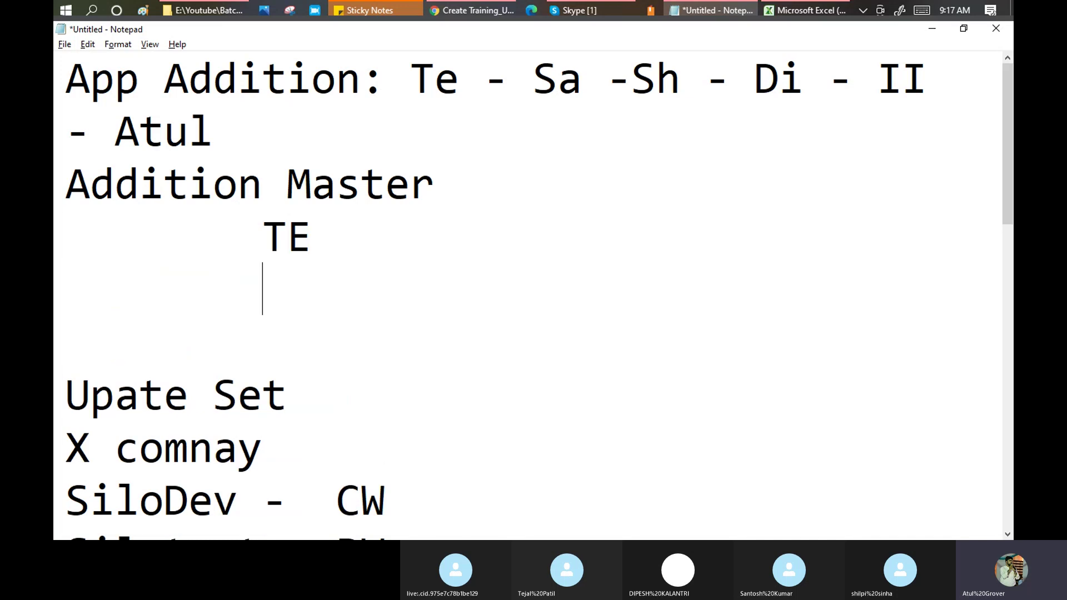
text(SA)
key(Return)
key(Tab)
text(S)
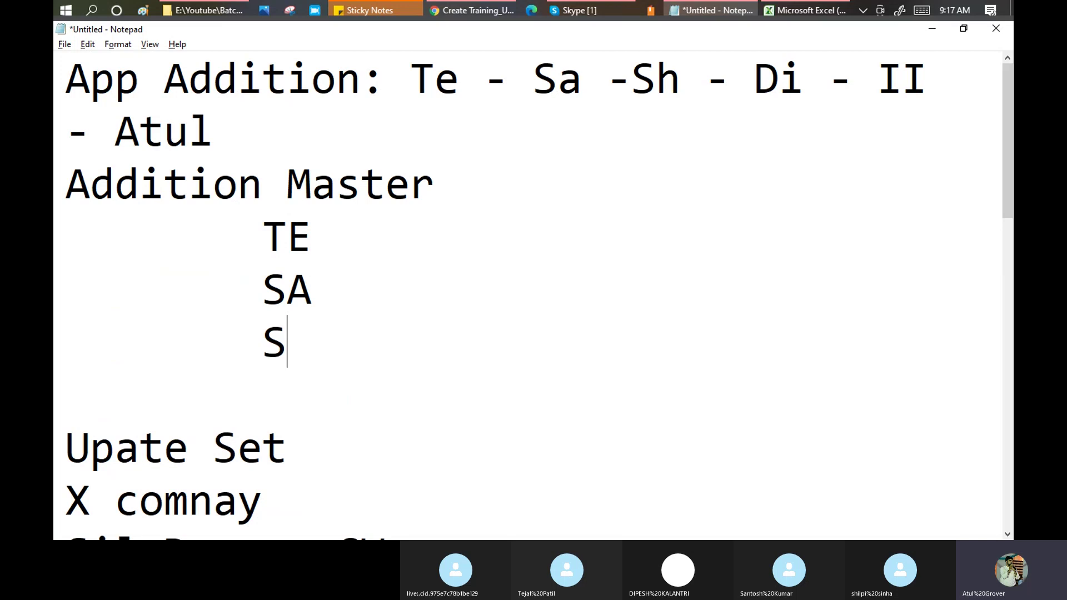
text(H)
key(Return)
key(Tab)
text(Di)
key(Return)
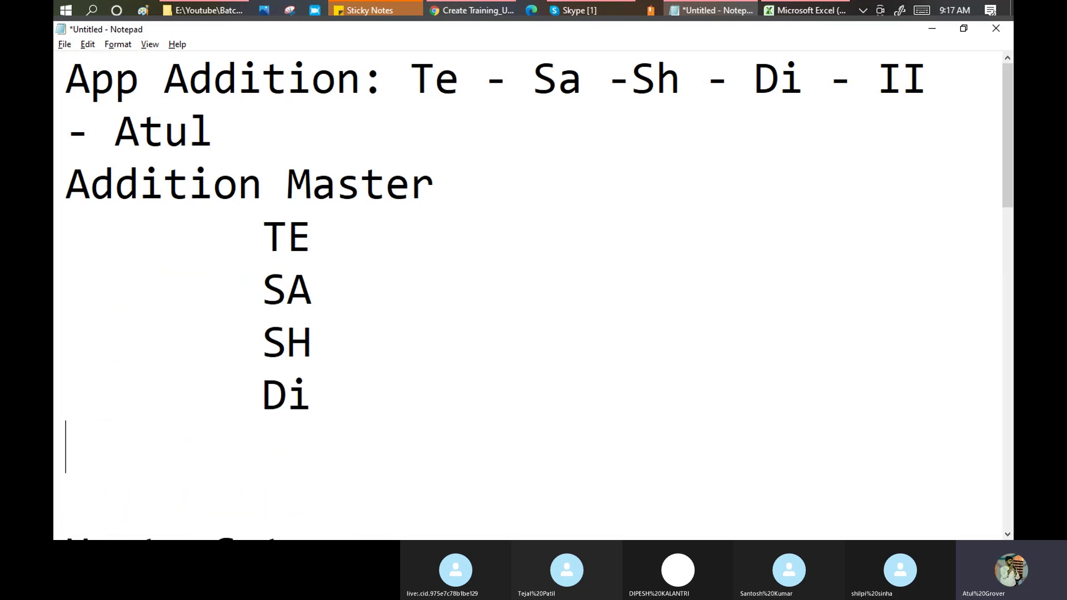
key(Tab)
text(II)
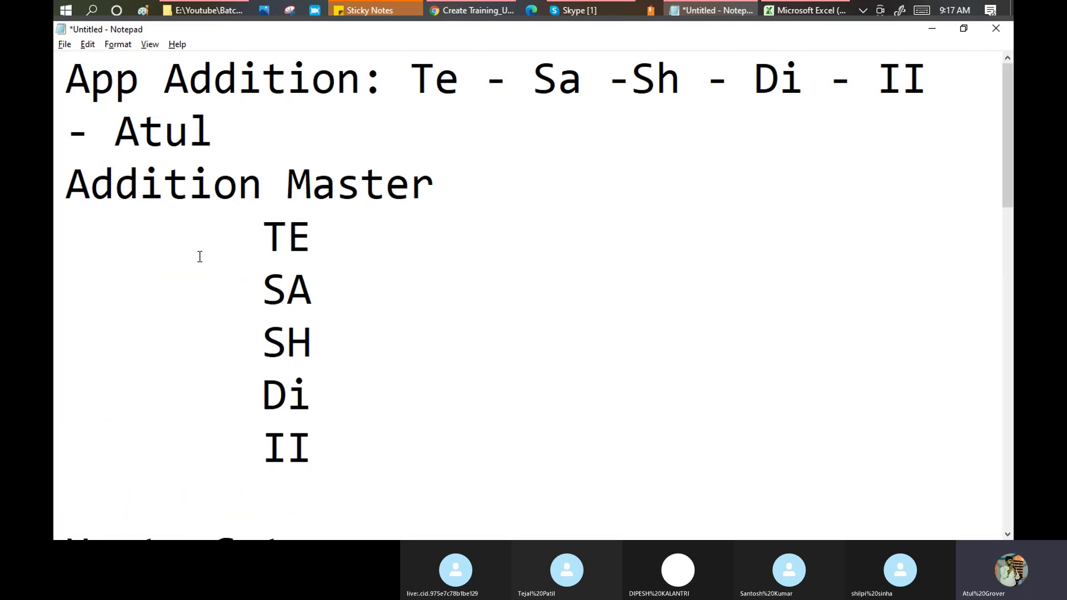
drag(66, 184, 312, 442)
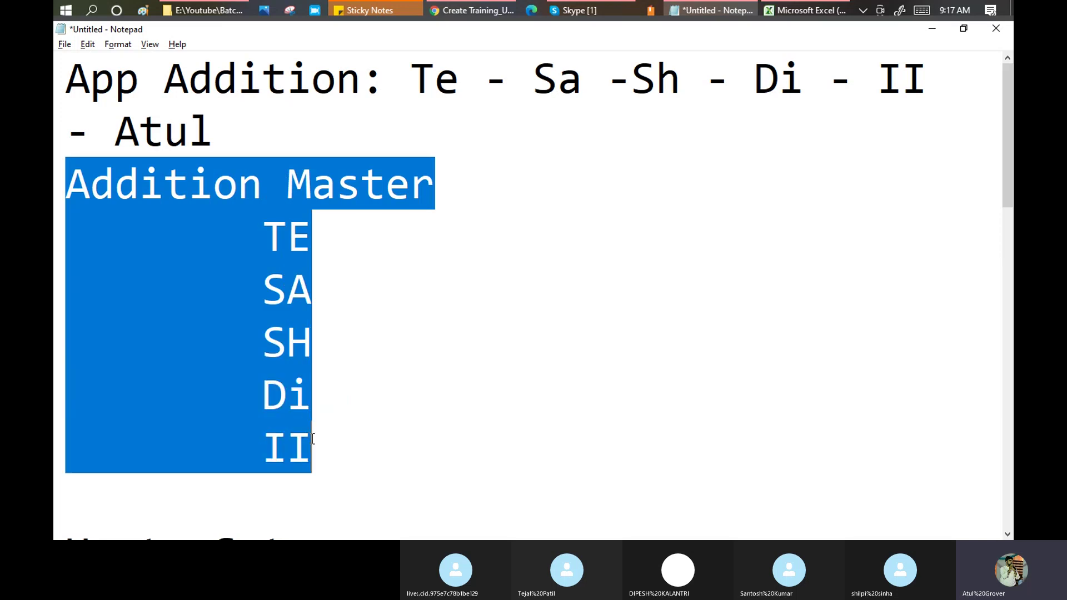
click(267, 89)
drag(262, 236, 318, 446)
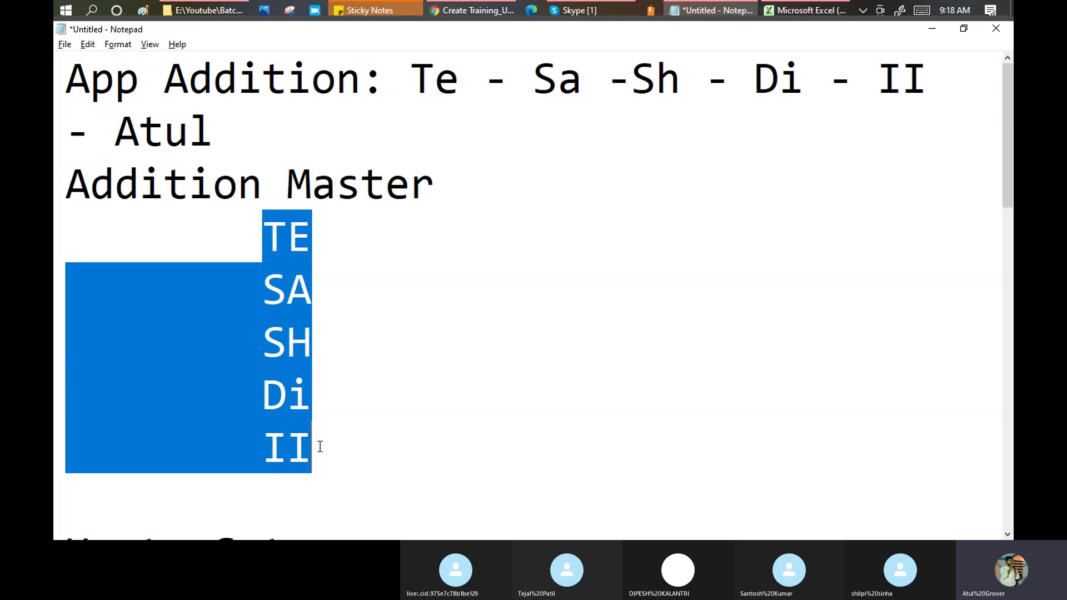
key(alt+Tab)
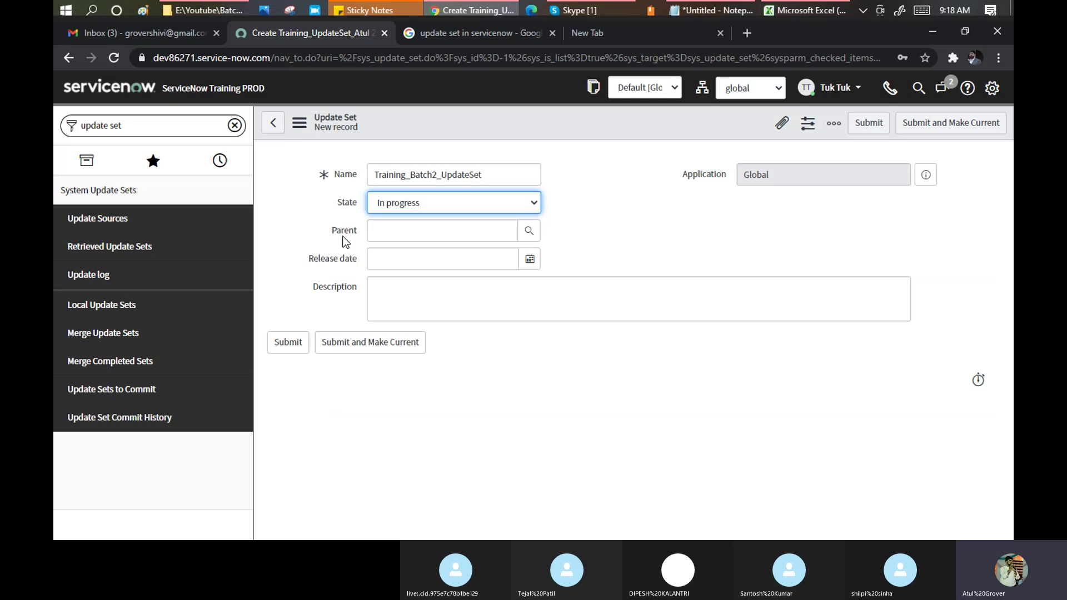
Try the Release date picker, then clear the date so it stays empty.
click(529, 259)
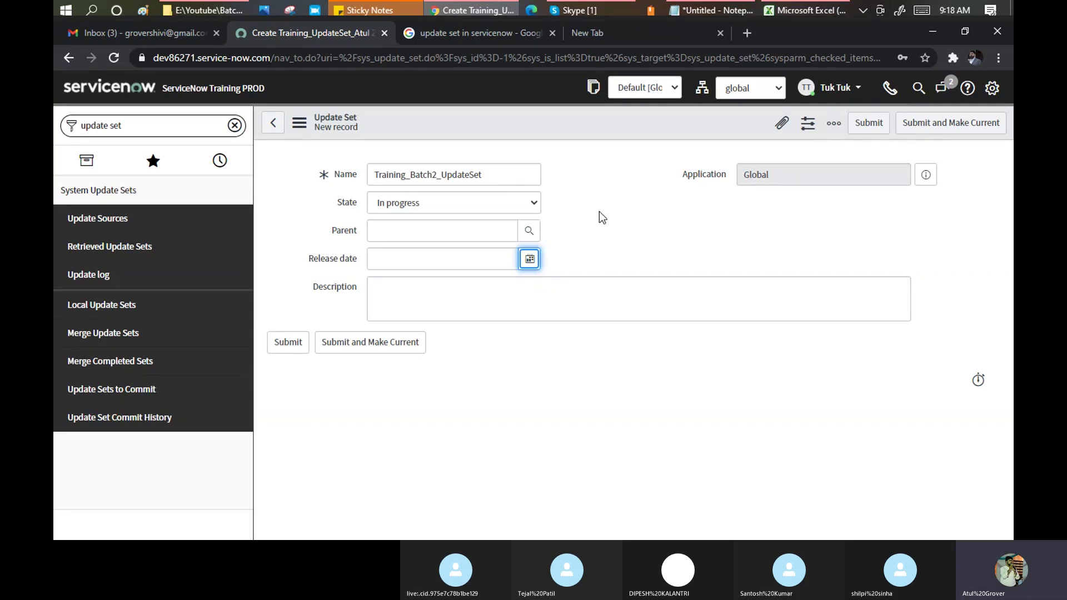
click(861, 12)
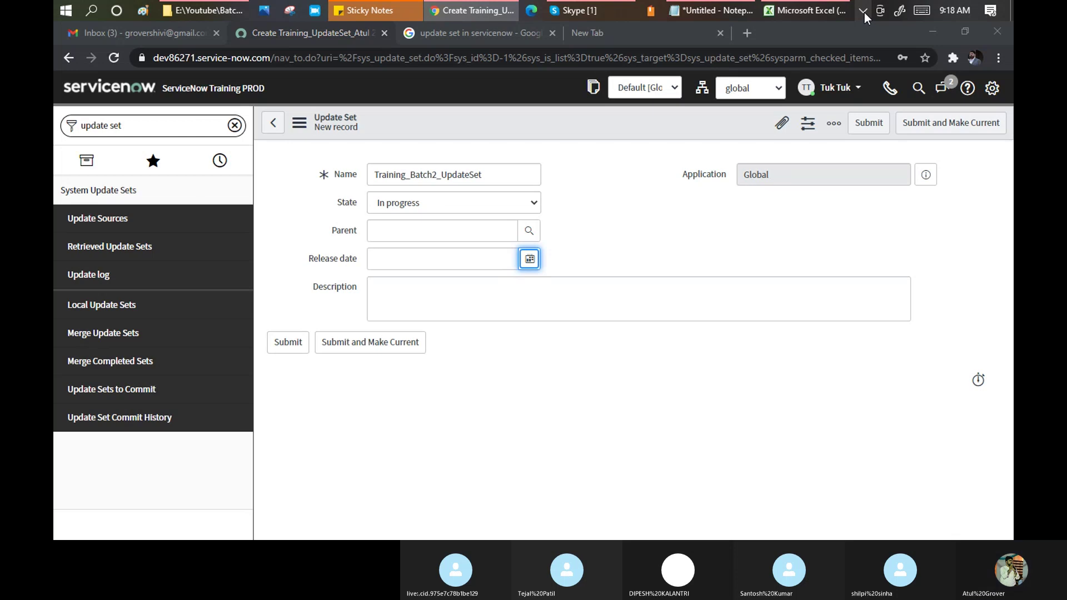
click(419, 298)
click(402, 301)
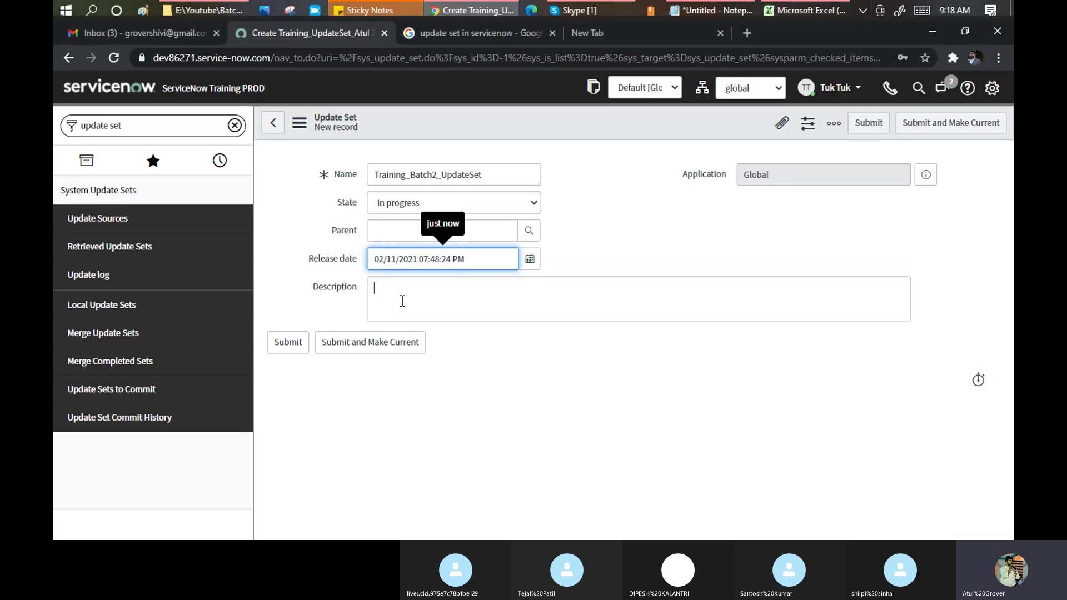
drag(489, 259, 365, 258)
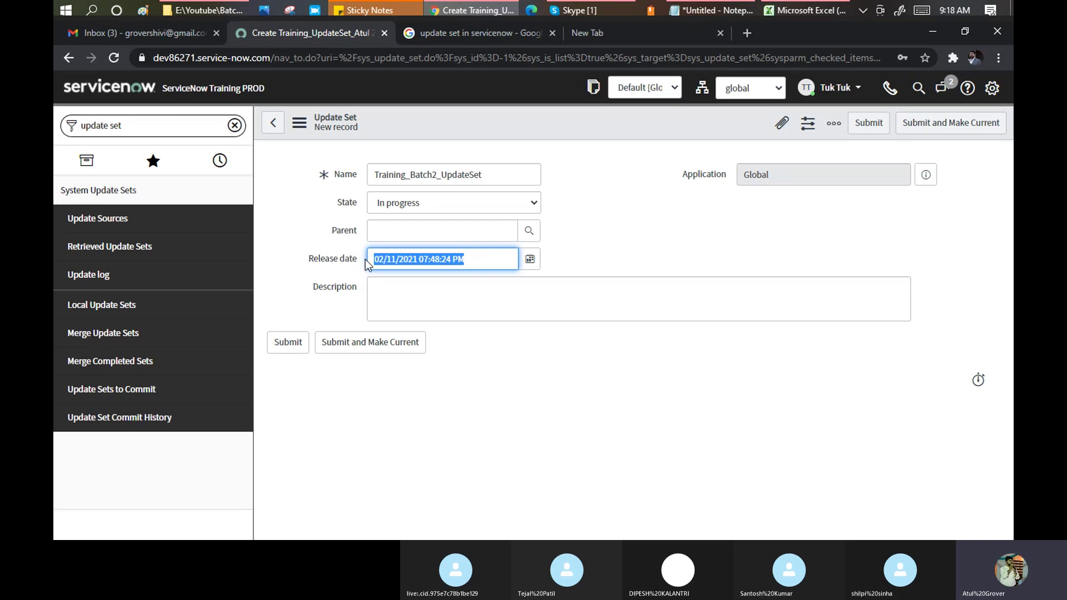
key(BackSpace)
Enter the description 'demo of training batch 2'.
click(405, 306)
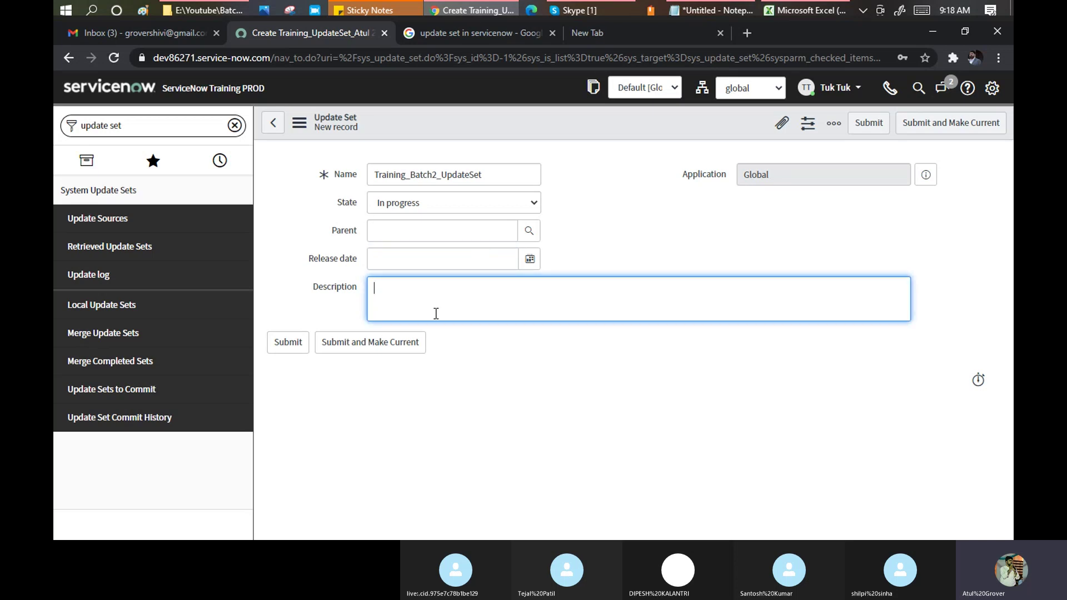
text(Trai)
key(BackSpace)
key(BackSpace)
key(BackSpace)
key(BackSpace)
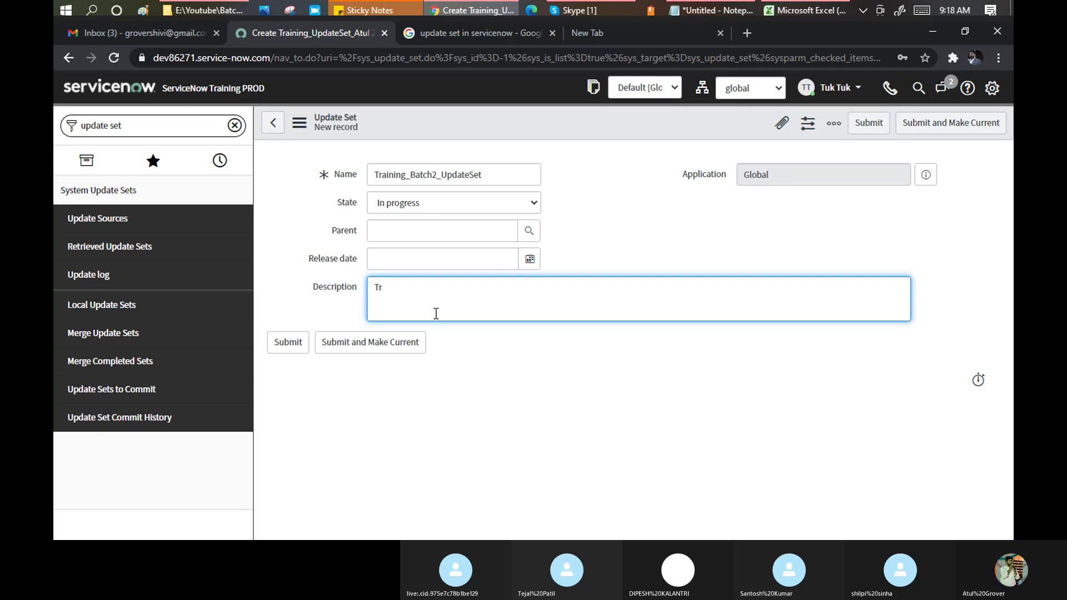
text(demo od)
key(BackSpace)
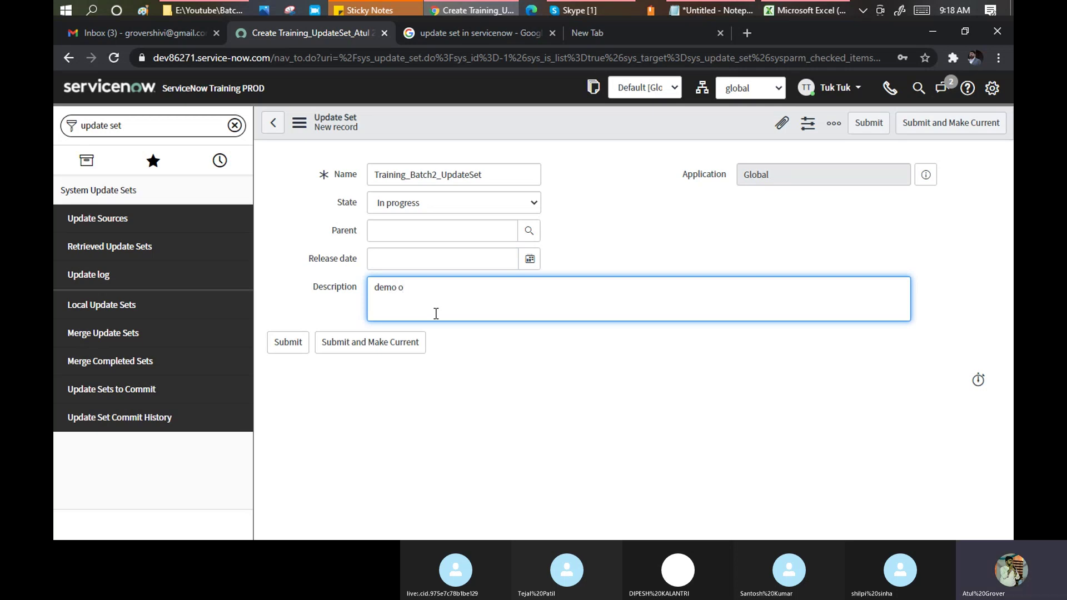
text(f training batch 2)
Submit Training_Batch2_UpdateSet as current, confirm it in the header picker, and dismiss the banner.
click(352, 343)
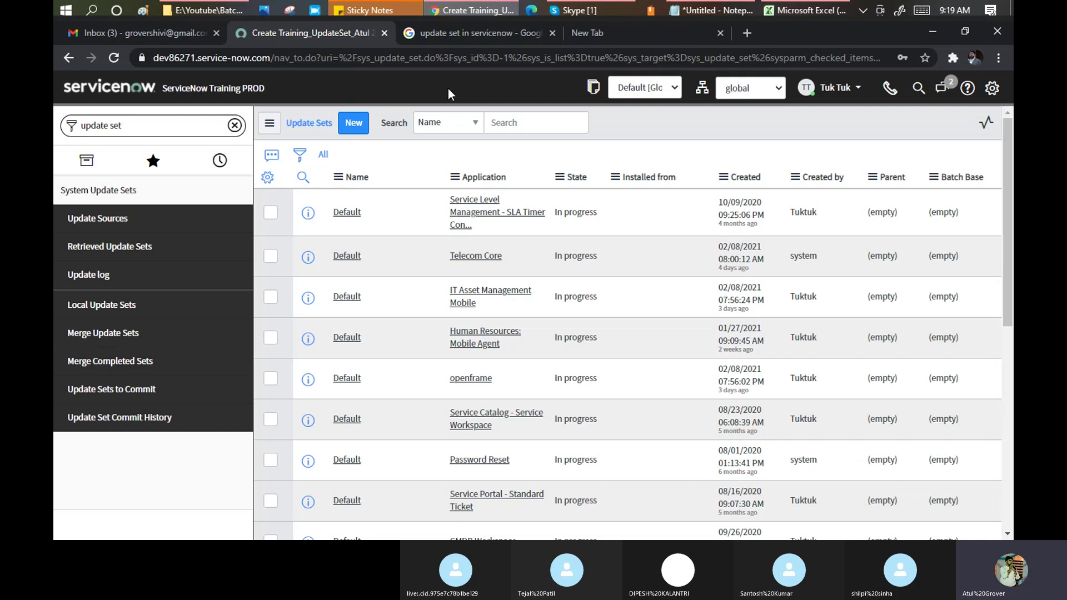
click(644, 89)
click(631, 91)
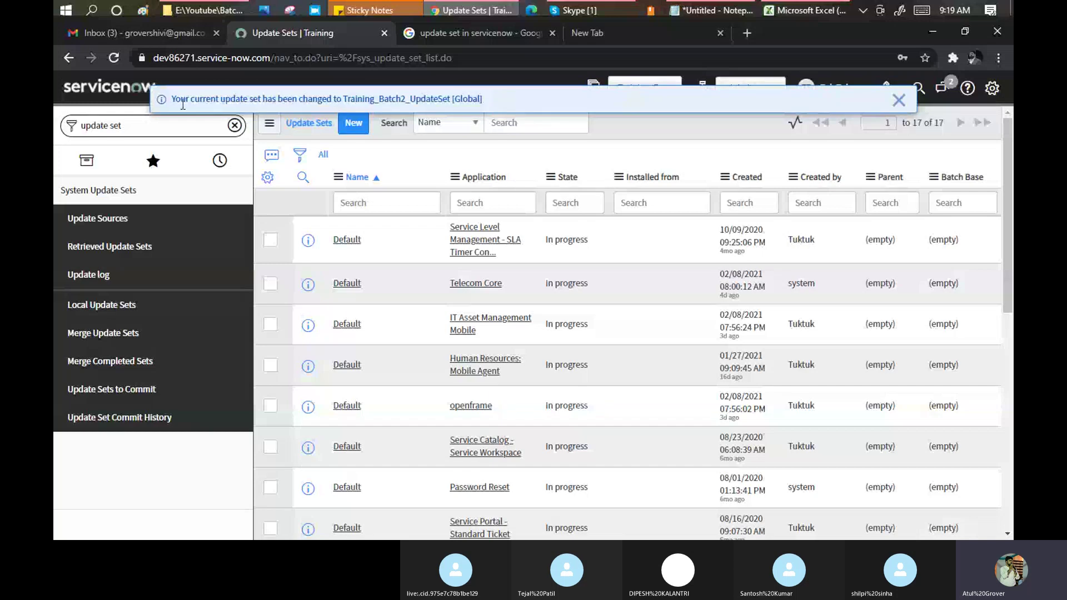
drag(181, 102, 449, 103)
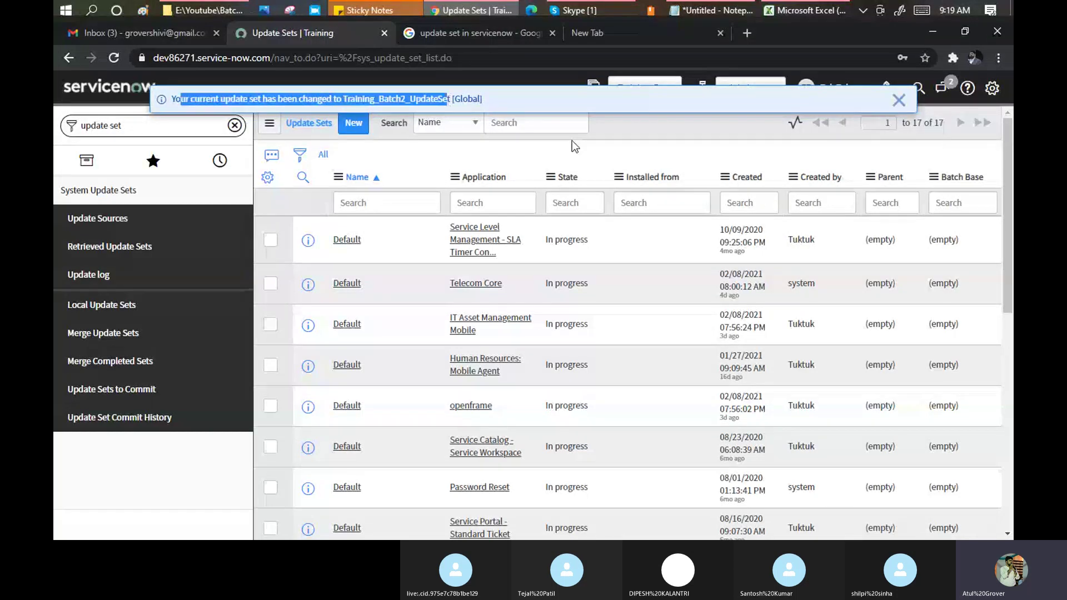
click(899, 101)
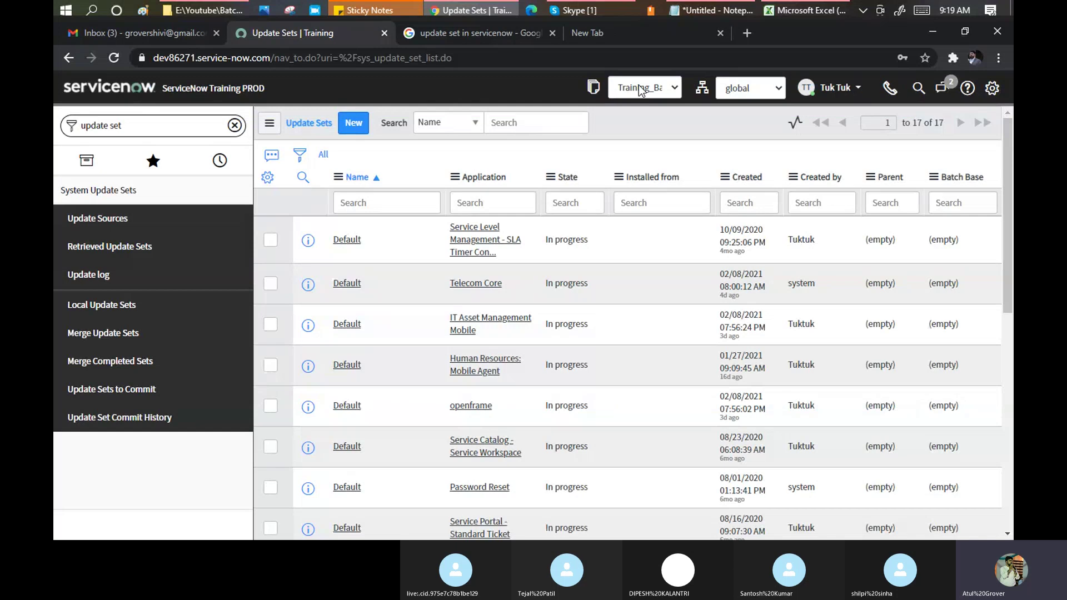
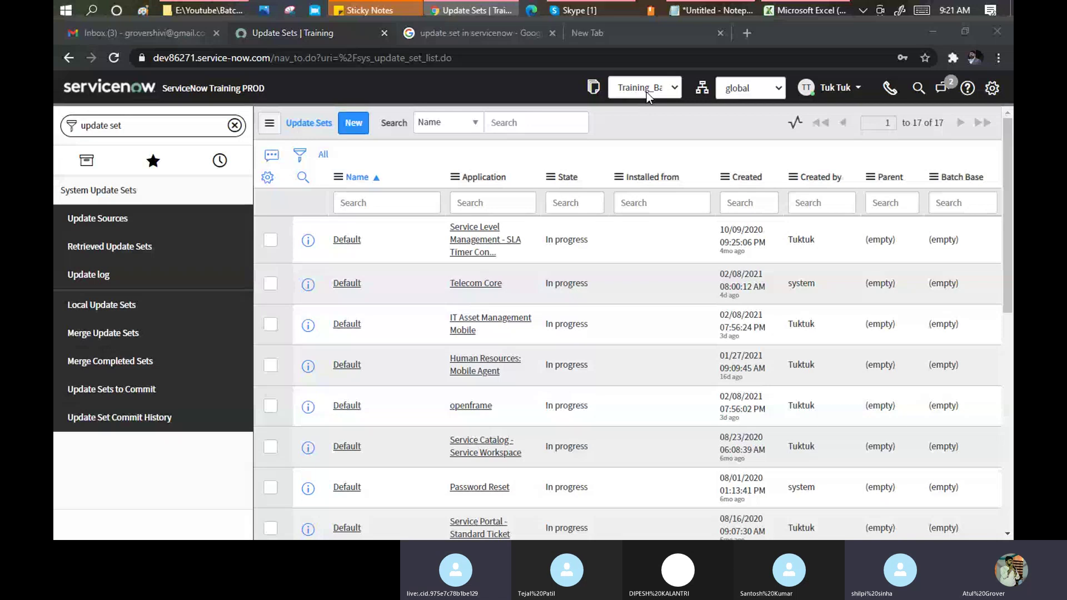
Switch back and forth between the Skype call and the ServiceNow Update Sets page.
key(alt+Tab)
key(alt+Tab)
key(alt+Tab)
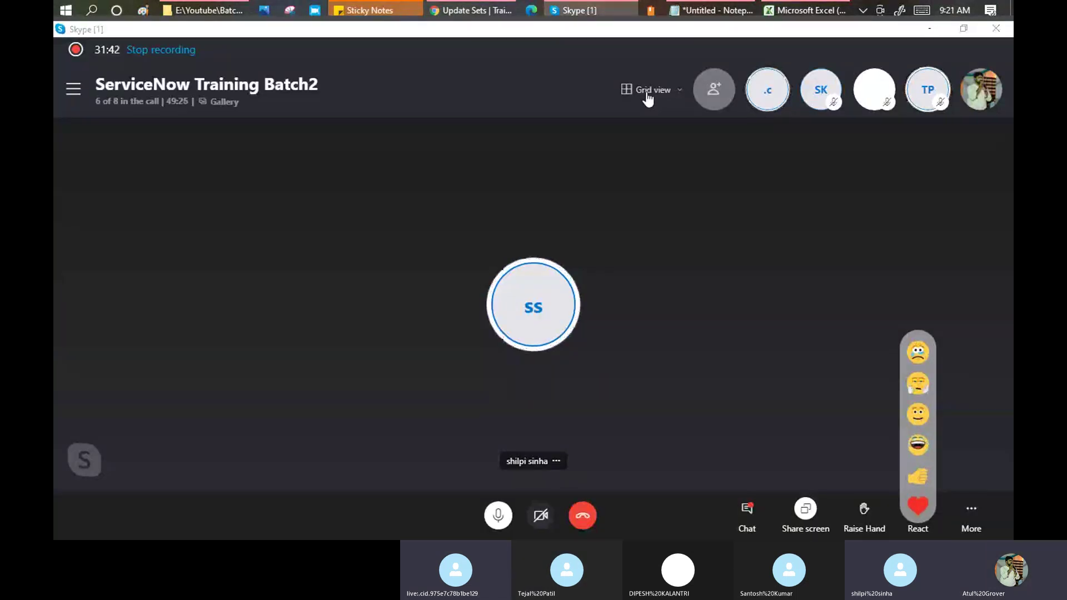
key(alt+Tab)
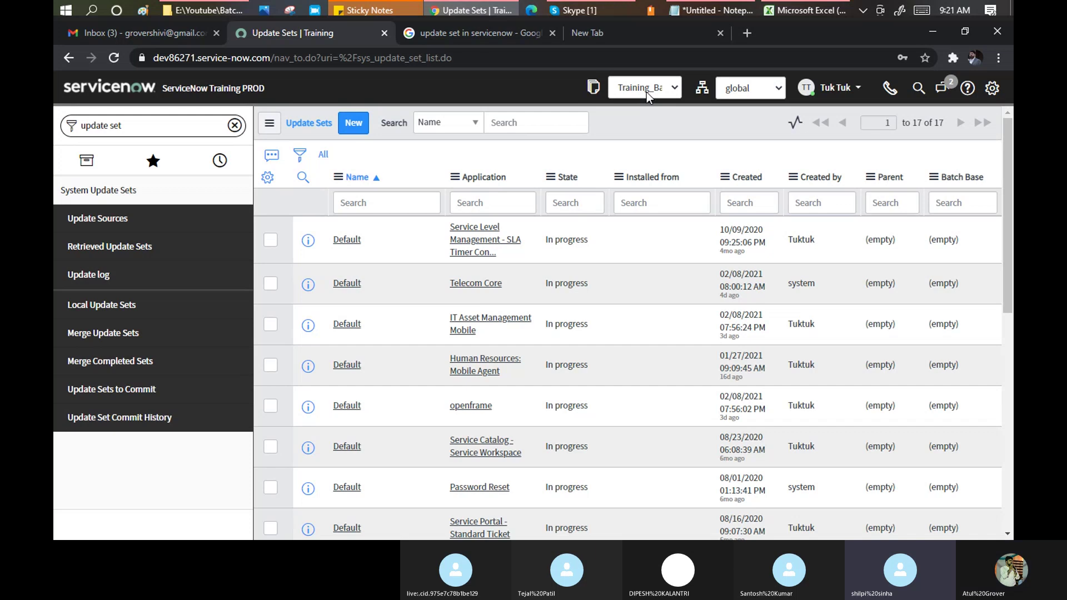
key(alt+Tab)
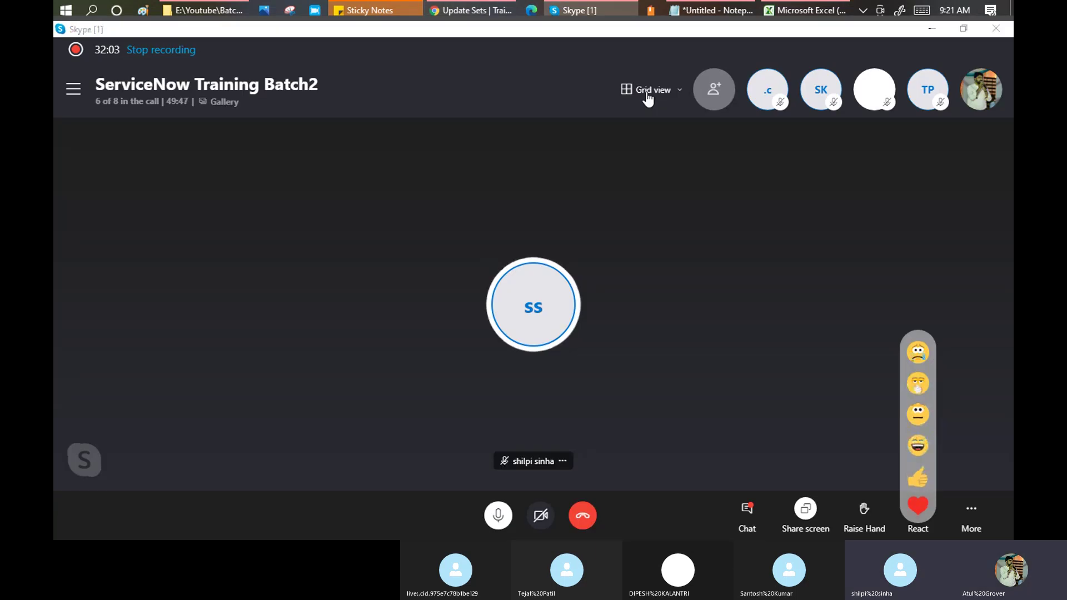
key(alt+Tab)
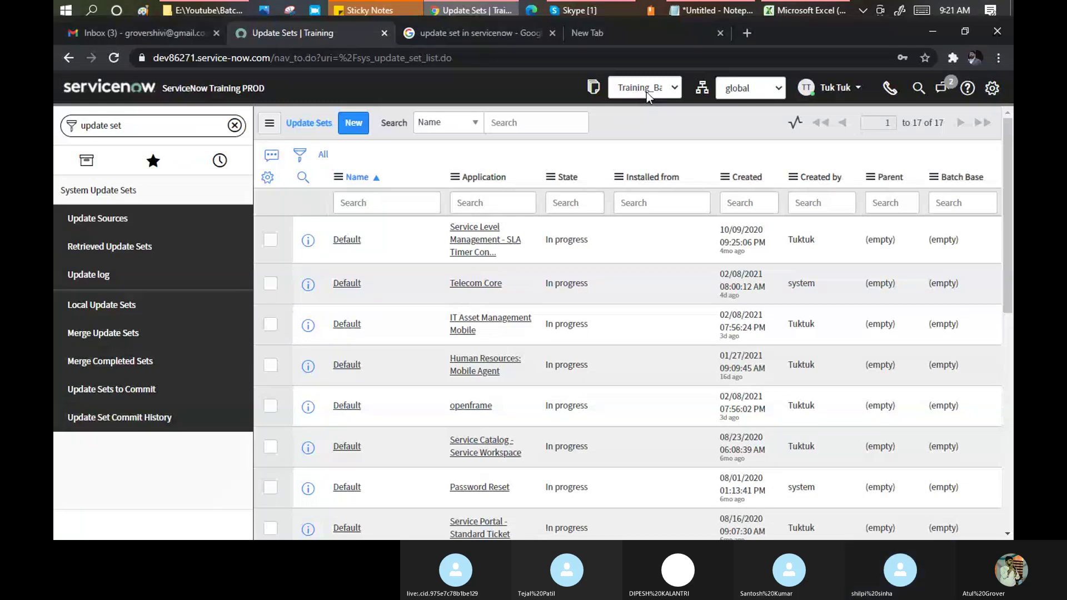
key(alt+Tab)
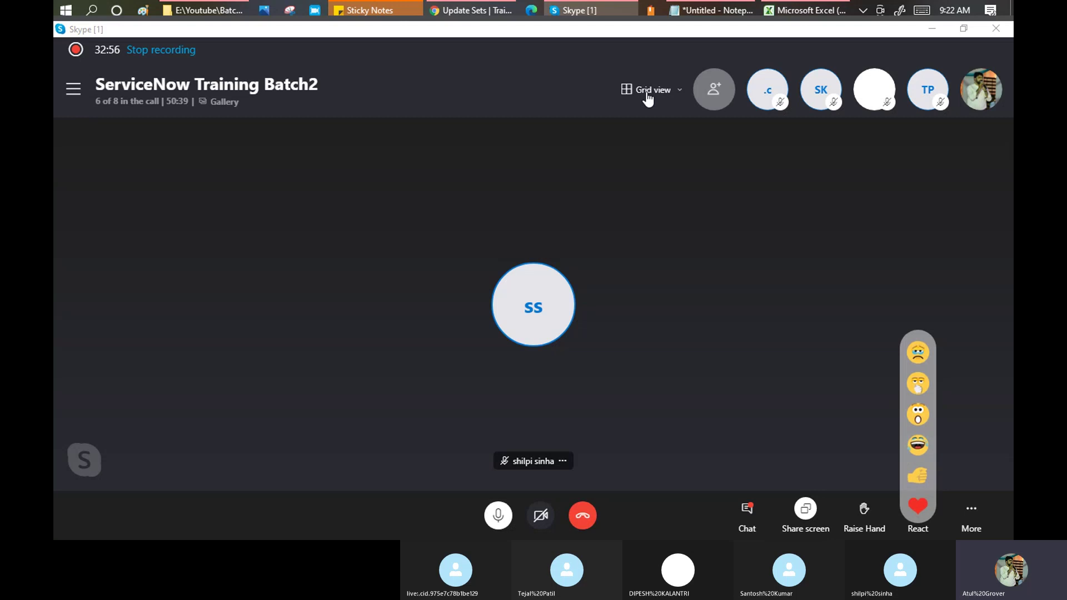
key(alt+Tab)
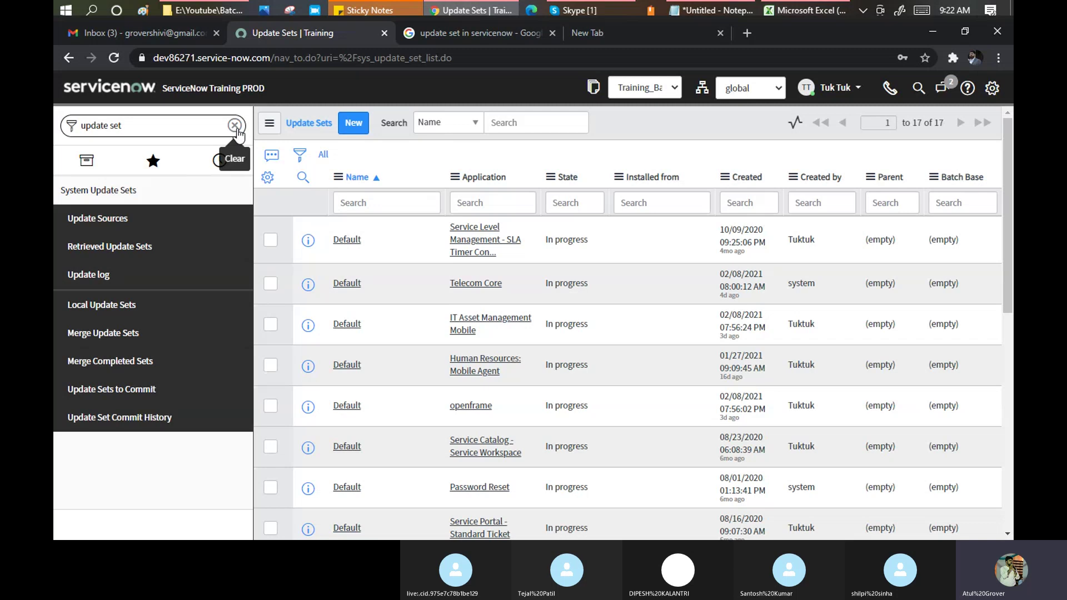
Filter the navigator for 'user a' and start a new record from User Administration > Groups.
click(234, 126)
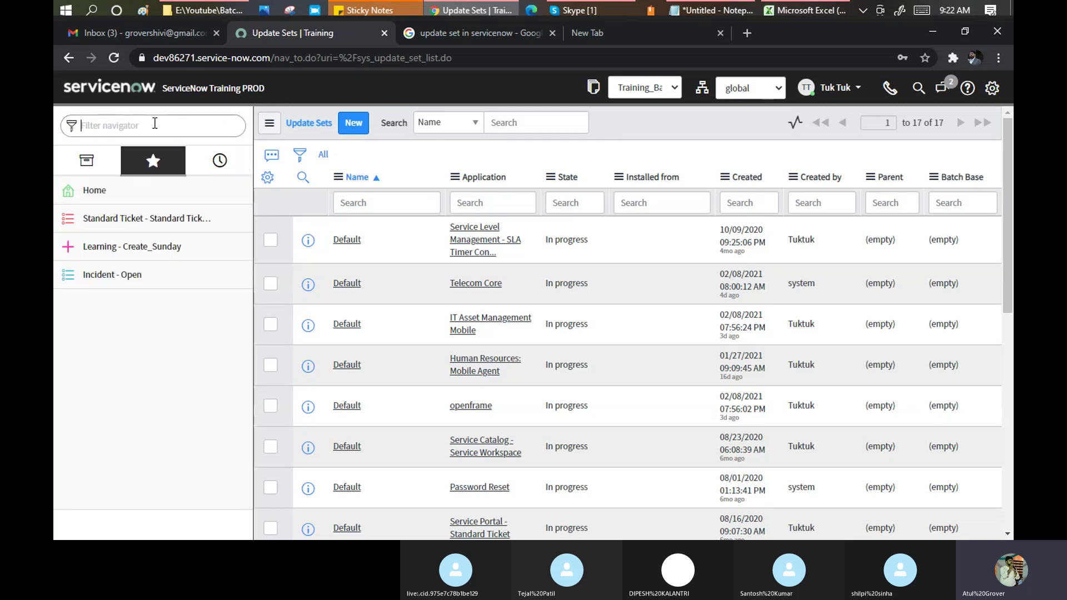
text(user)
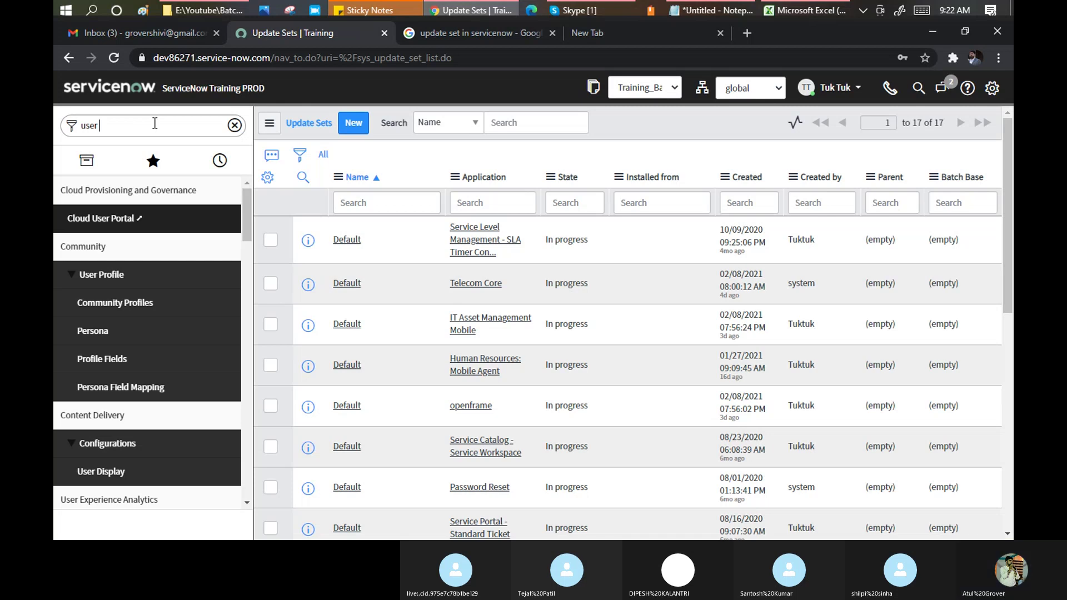
text( a)
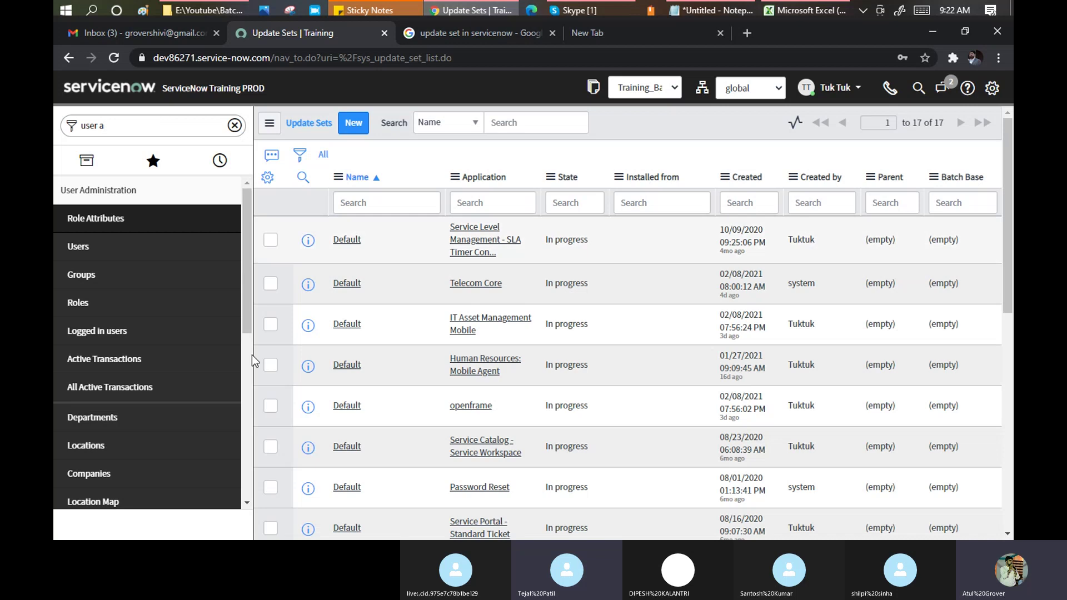
click(82, 272)
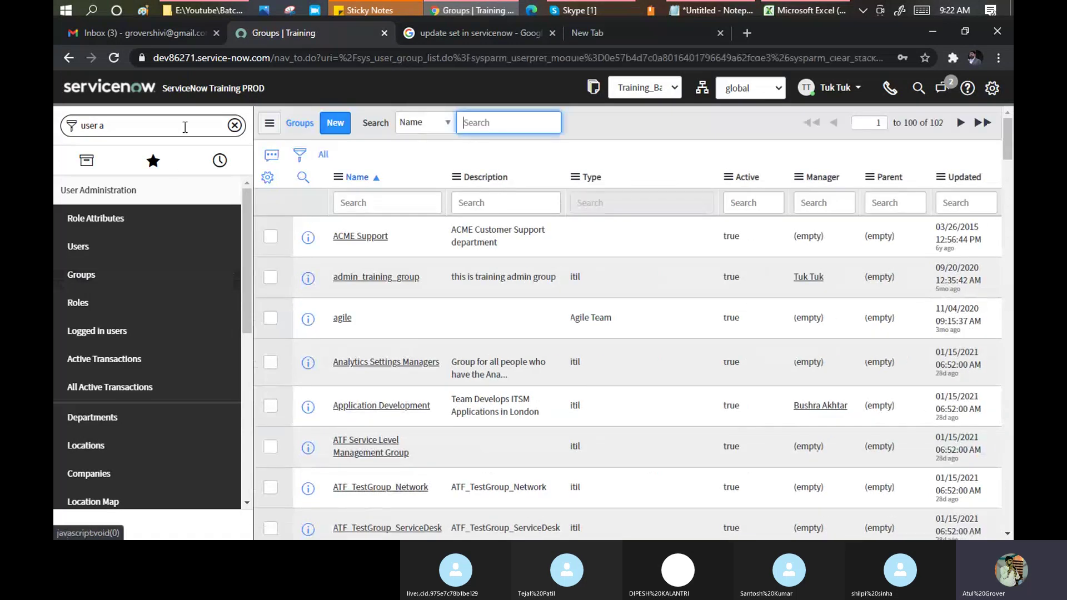
click(342, 128)
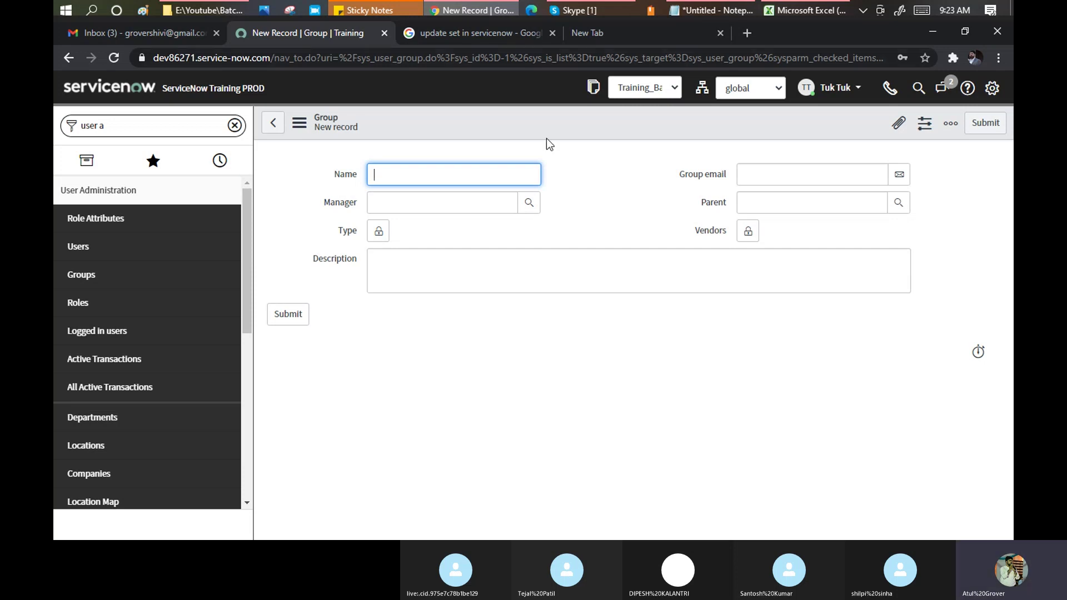
click(388, 177)
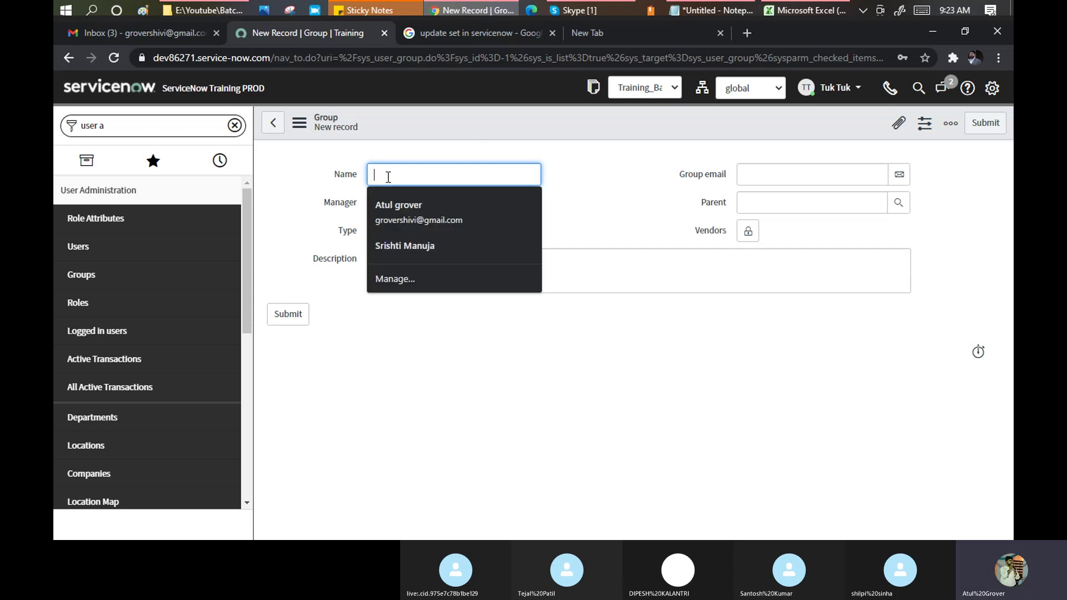
click(611, 191)
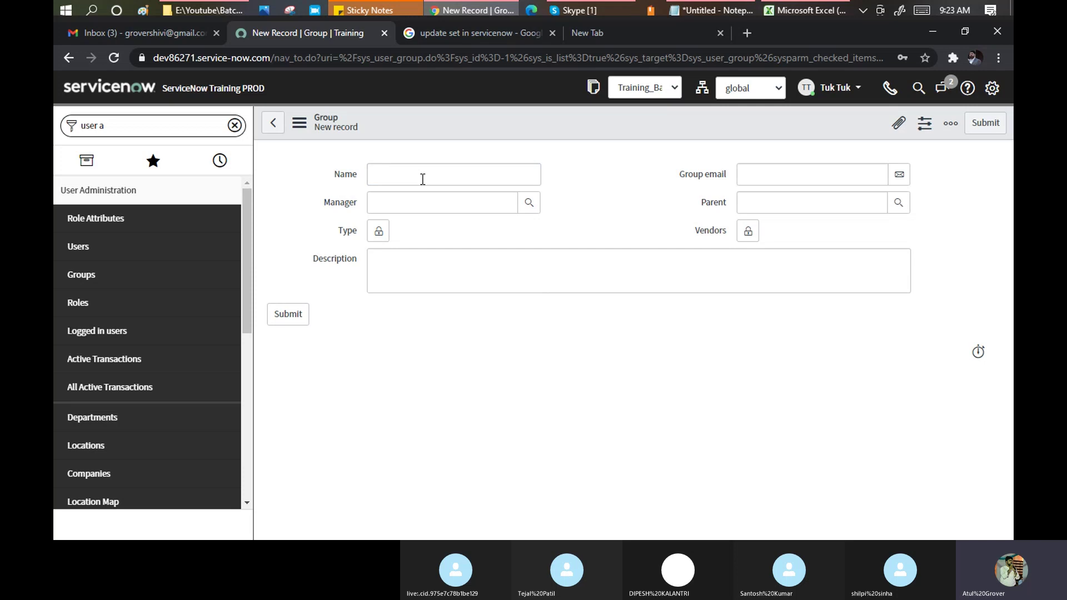
drag(356, 205, 336, 204)
click(339, 204)
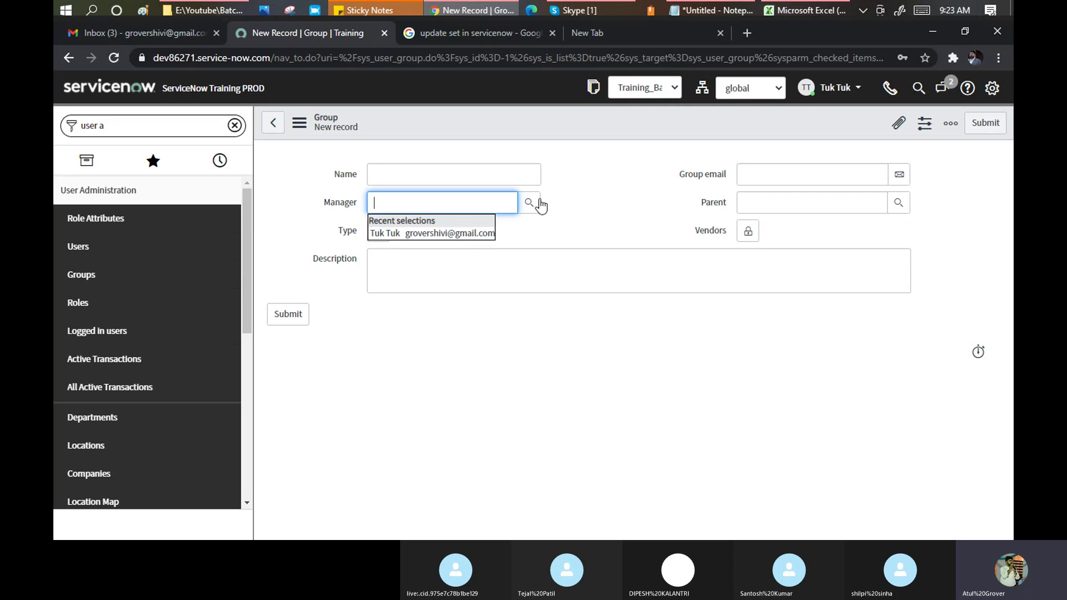
click(621, 187)
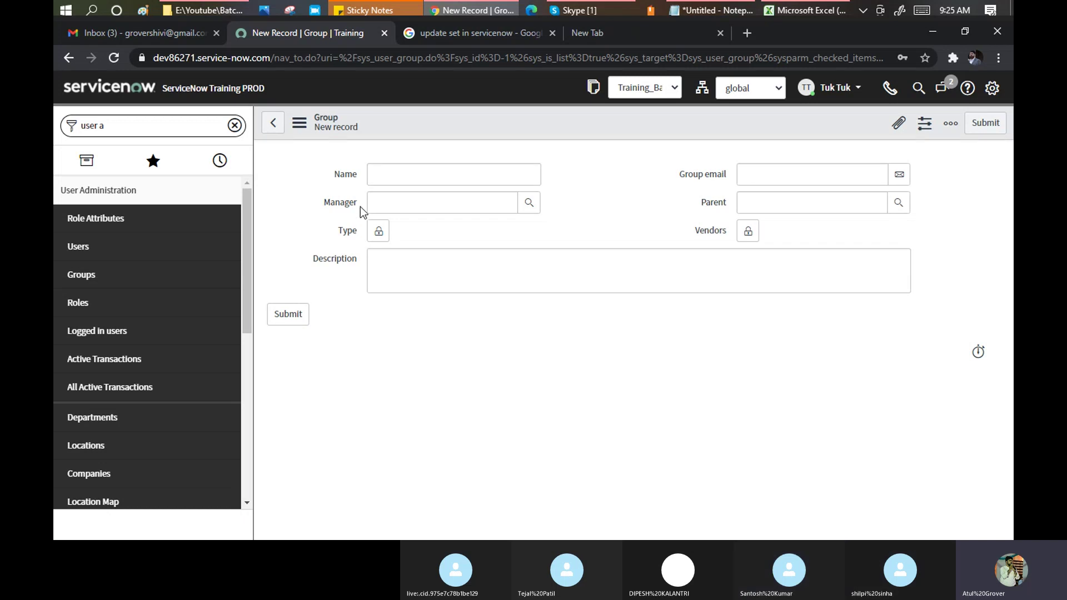
Highlight the Manager and Group email labels on the new Group form while explaining them.
drag(358, 206, 339, 202)
drag(680, 173, 734, 173)
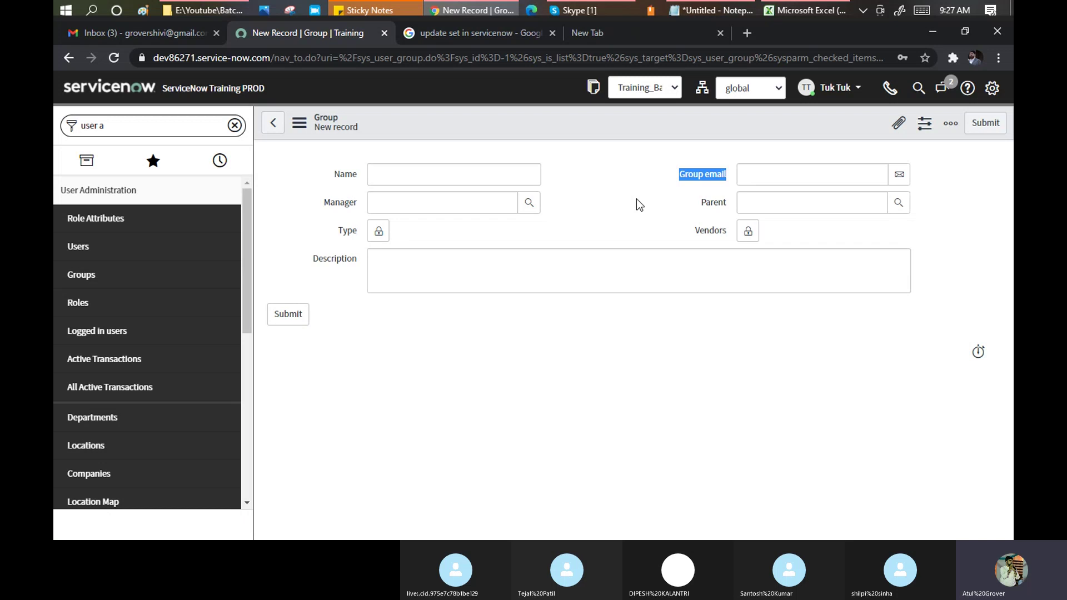
click(764, 174)
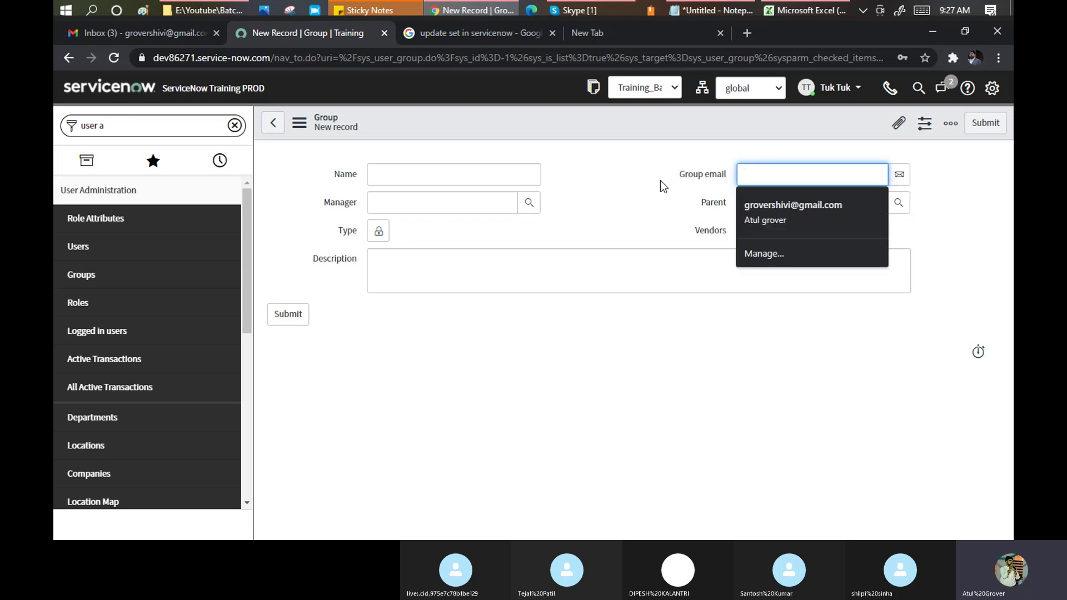
key(Escape)
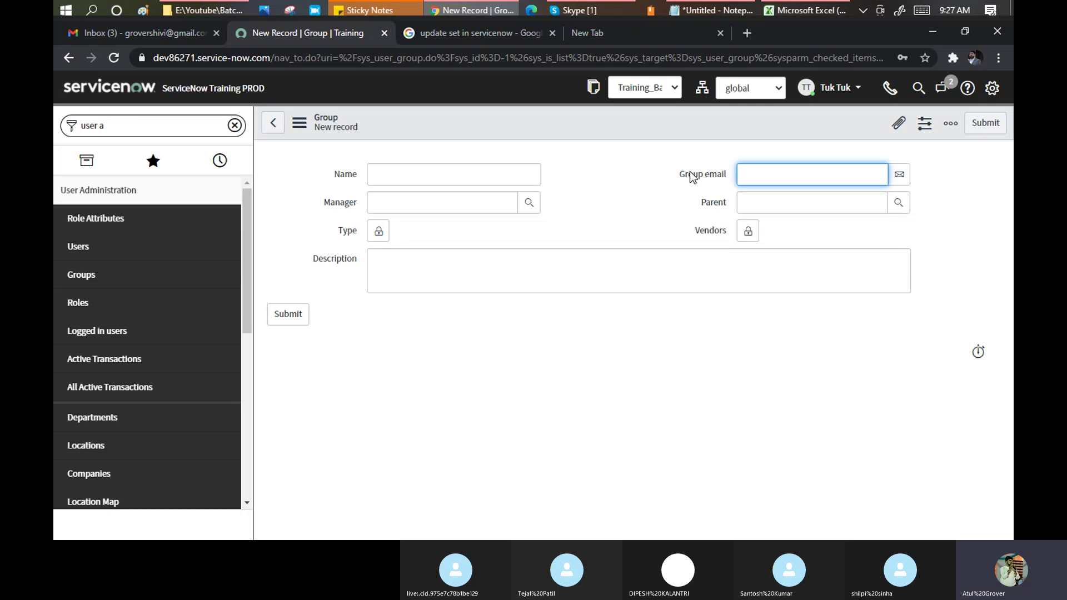
drag(728, 175, 677, 176)
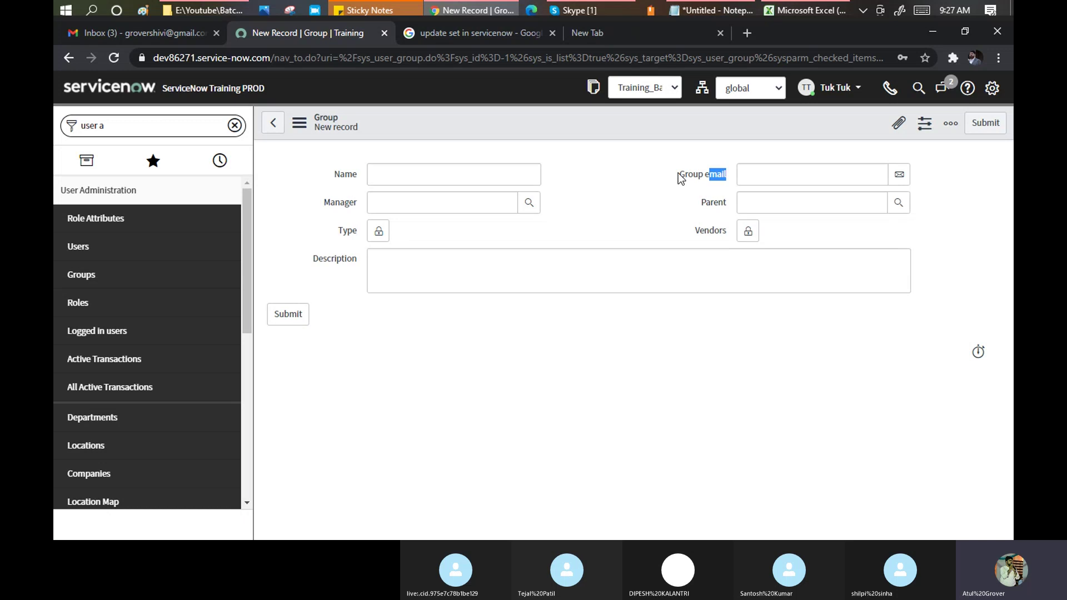
mouse_move(691, 174)
click(603, 169)
click(710, 10)
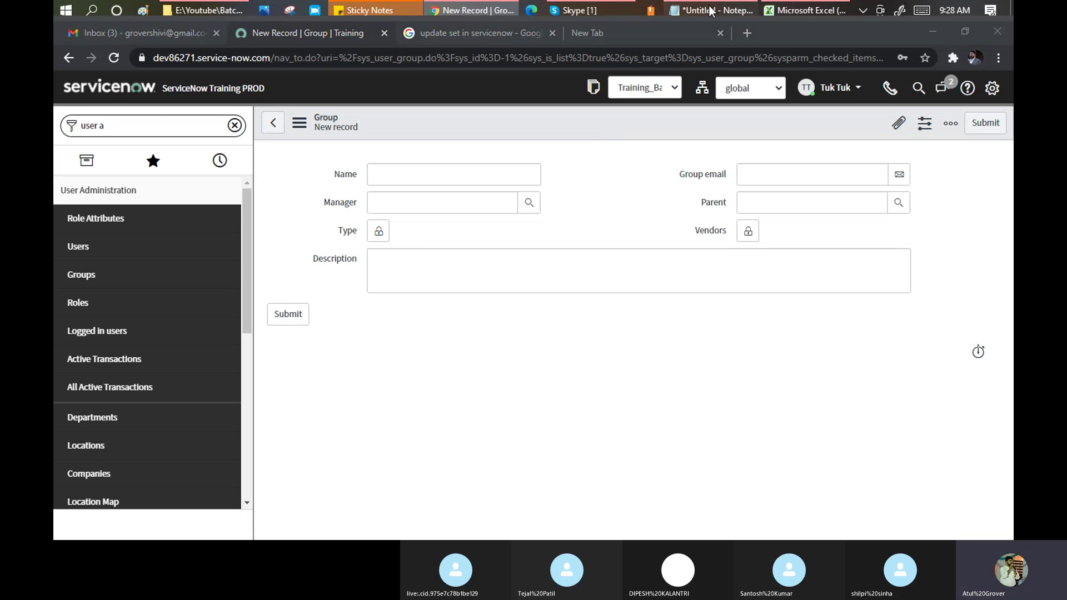
click(267, 134)
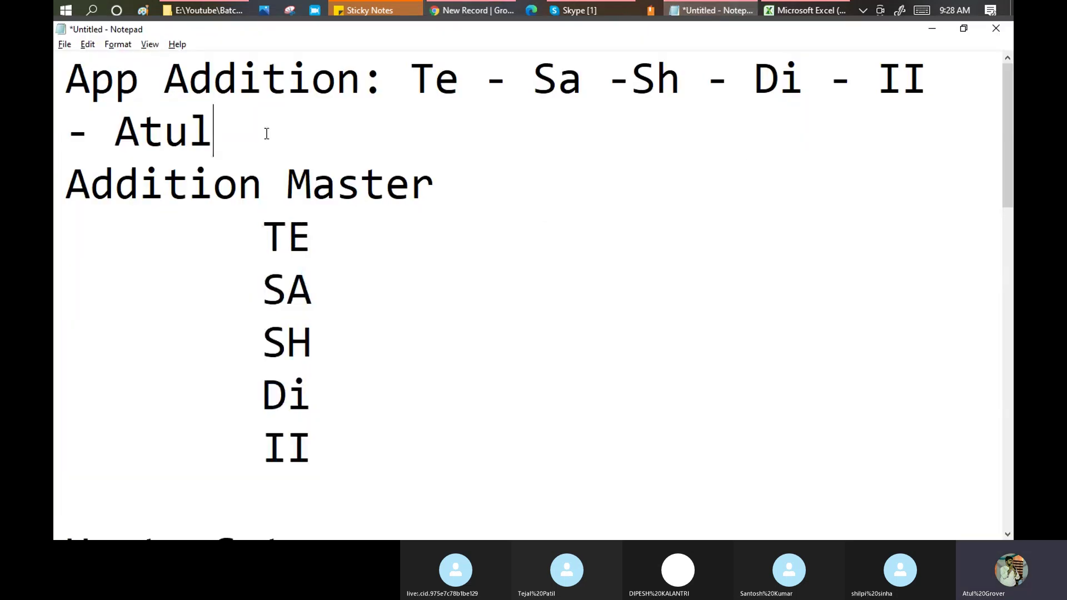
key(Up)
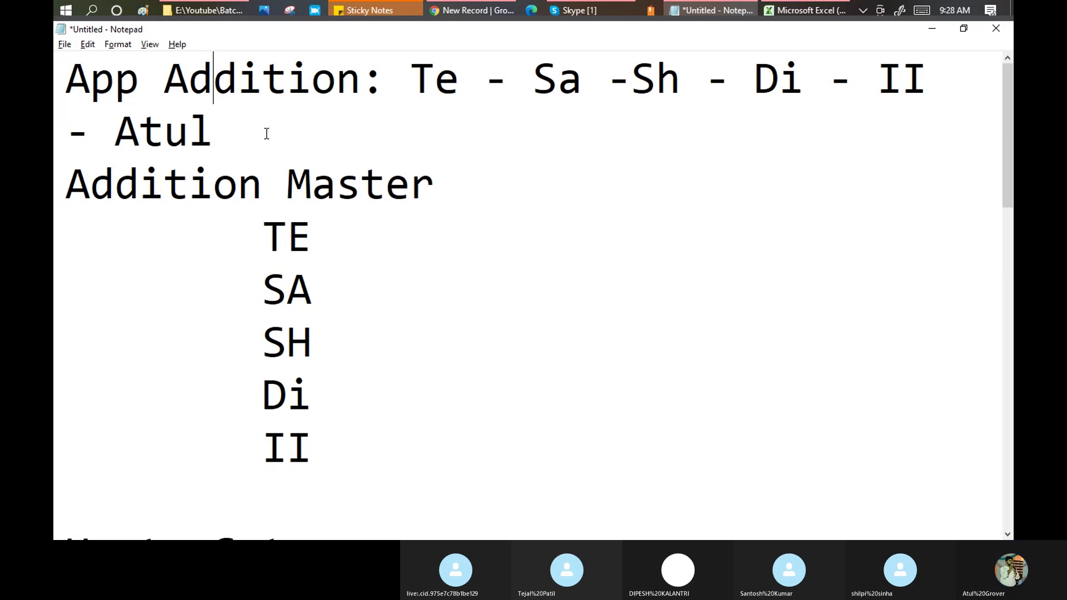
key(Home)
key(Return)
key(Return)
key(Up)
key(Up)
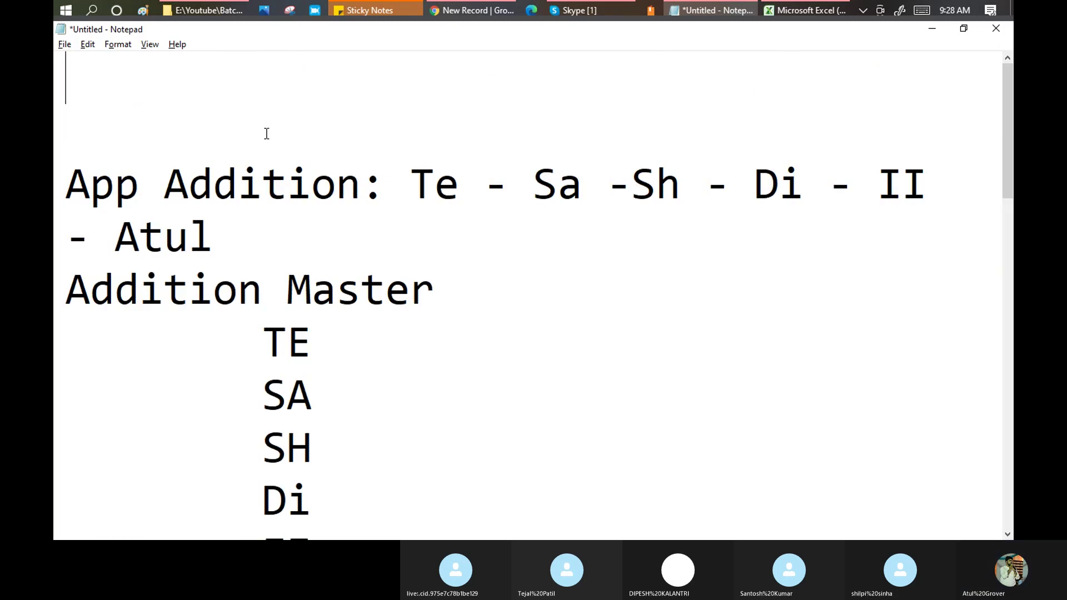
text(Group)
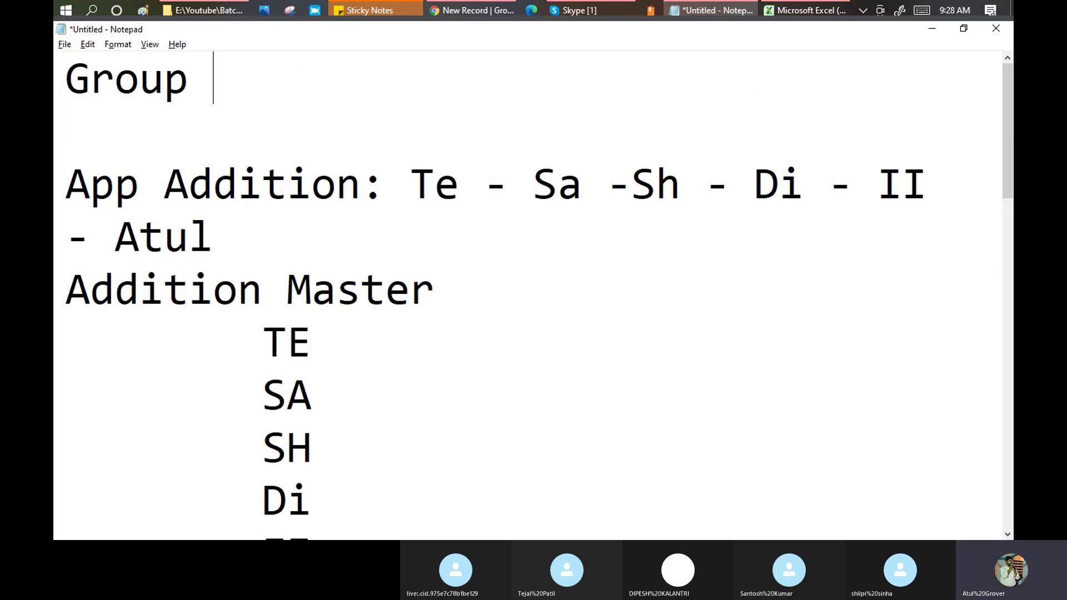
text( Silo)
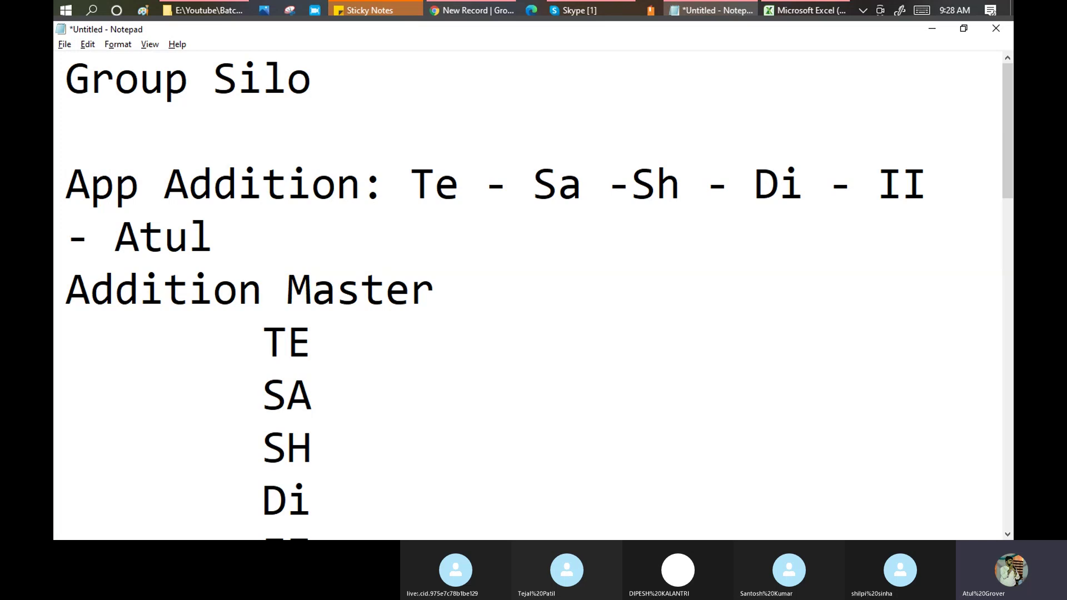
key(Return)
key(Return)
text(-)
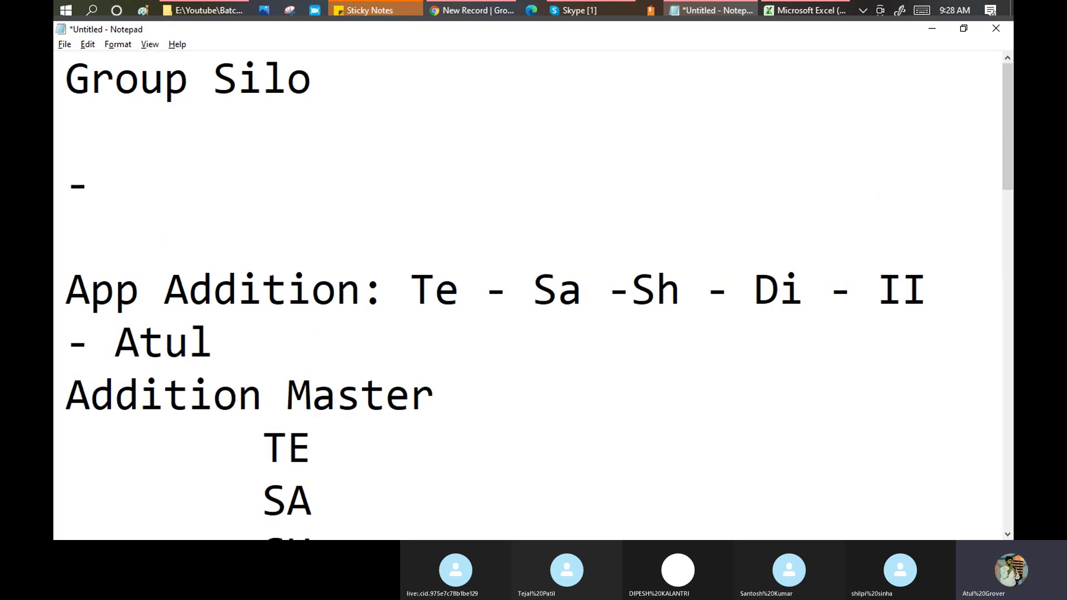
key(BackSpace)
key(BackSpace)
key(BackSpace)
text(-)
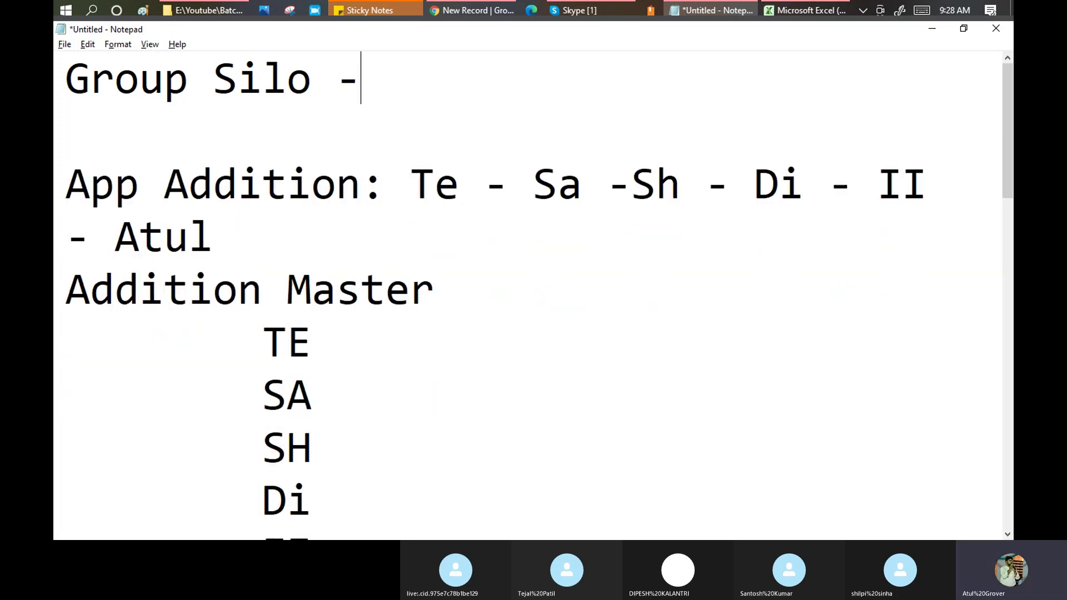
text( s@s.com)
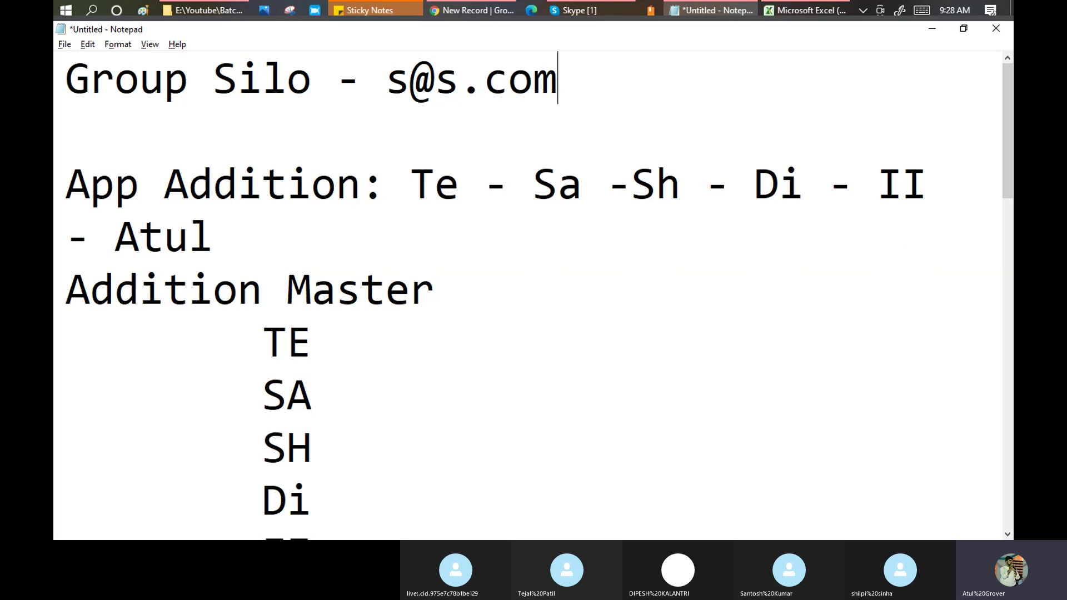
Add member lines A, B and C below the Group Silo line.
key(Return)
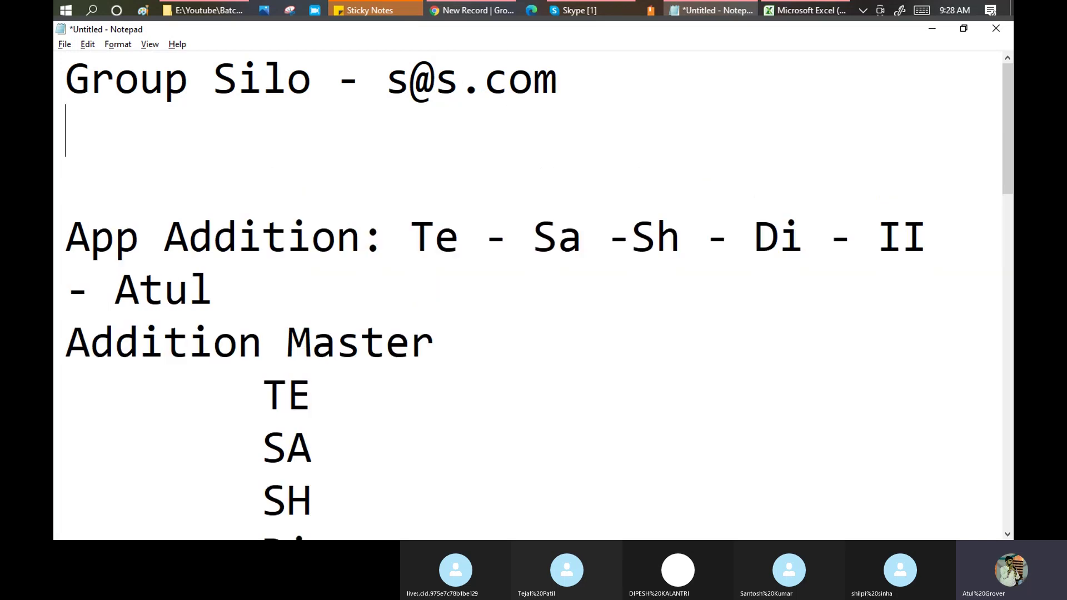
text(A)
key(Return)
text(B)
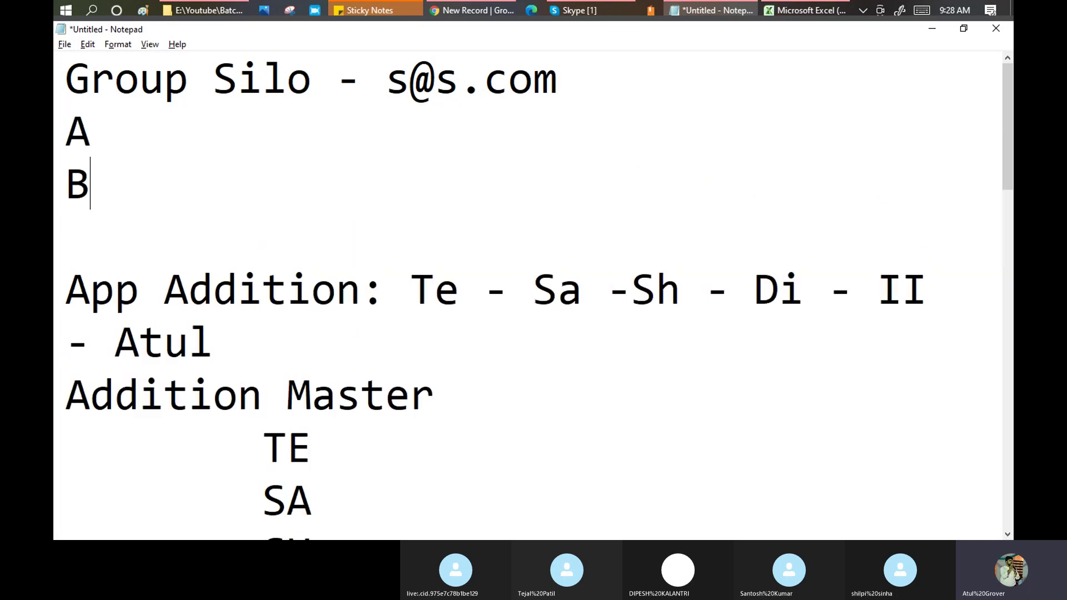
key(Return)
text(C)
key(Return)
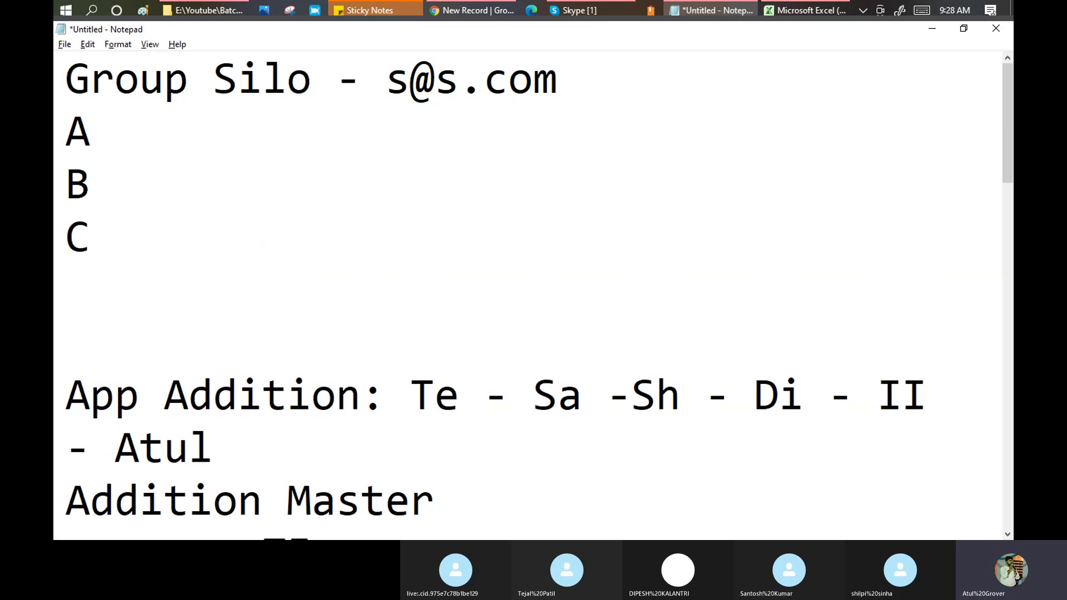
key(Up)
key(Up)
key(Right)
key(Up)
text(- A@s)
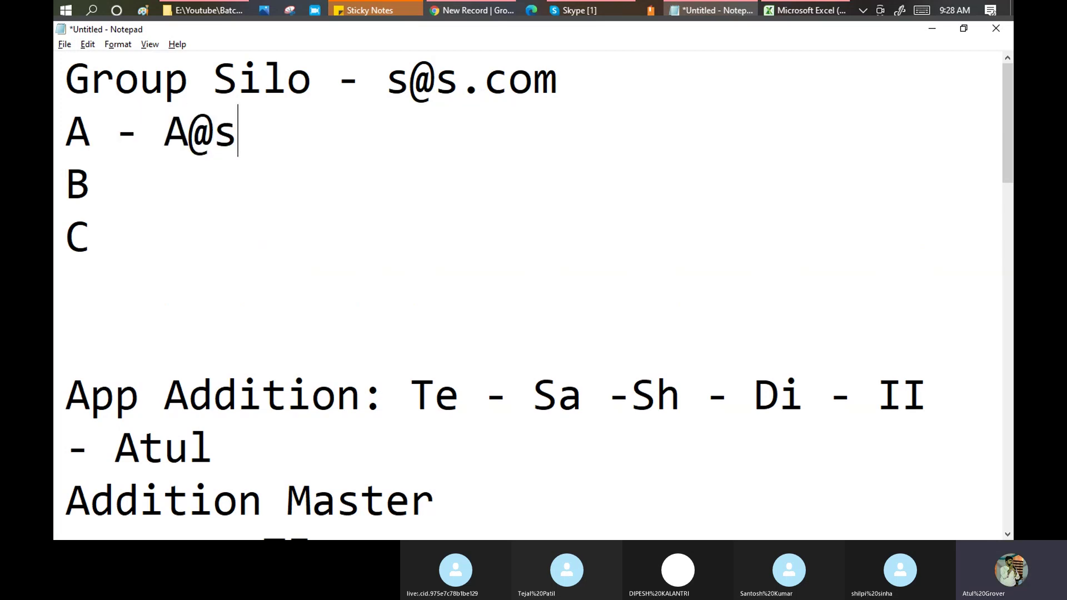
key(BackSpace)
text(s.com)
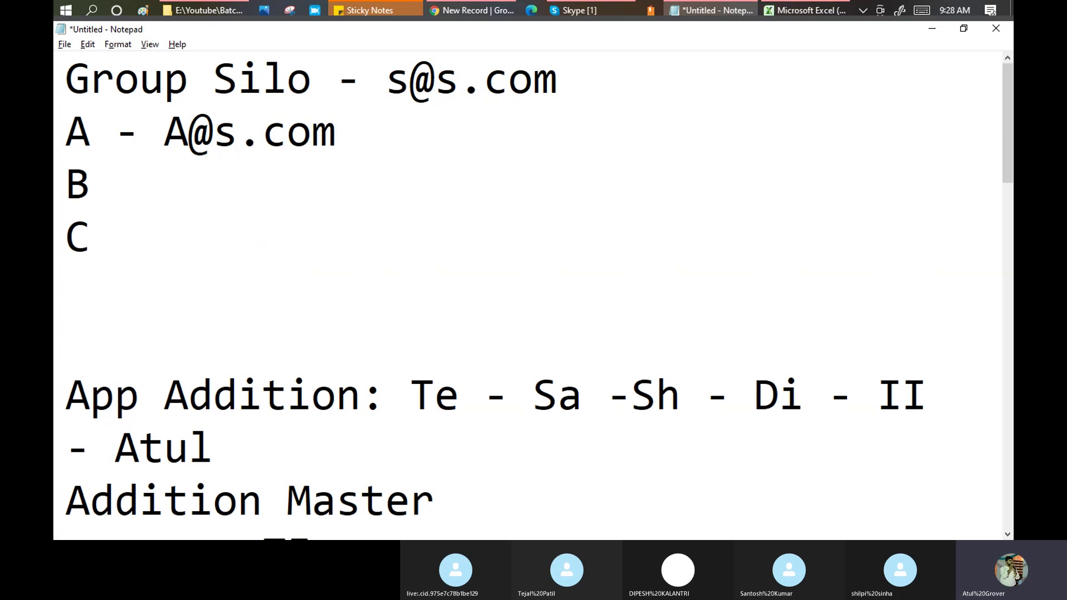
key(Down)
text(B@s.com)
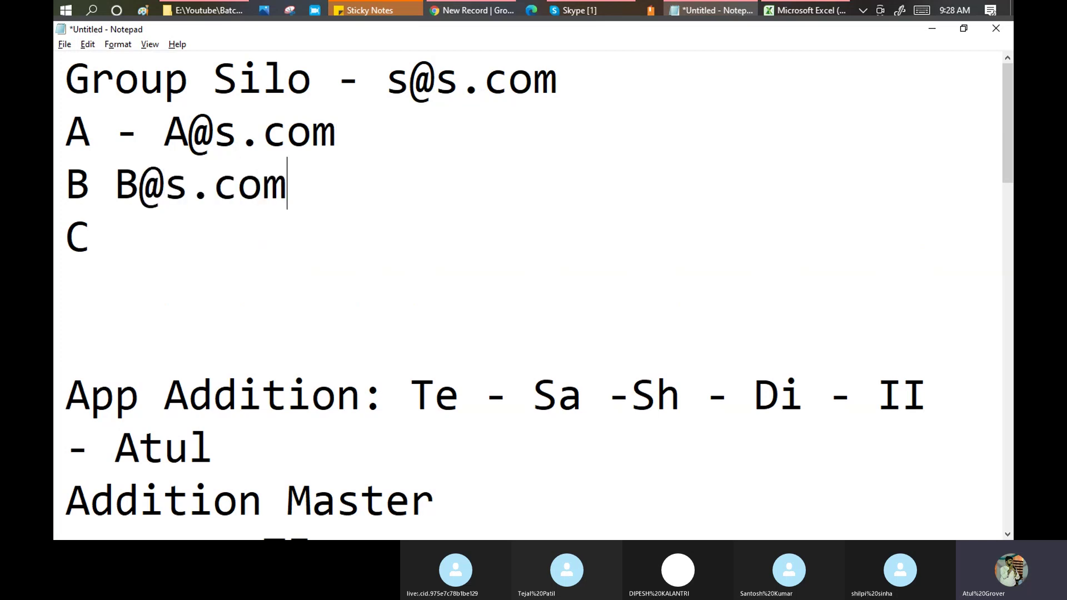
key(Down)
text(c@)
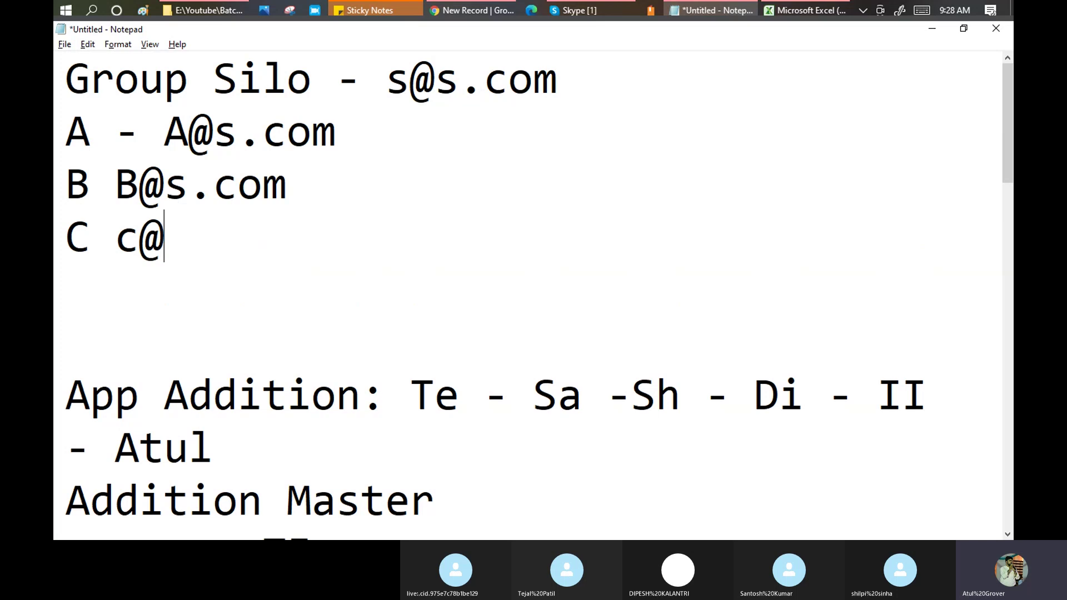
text(s.com)
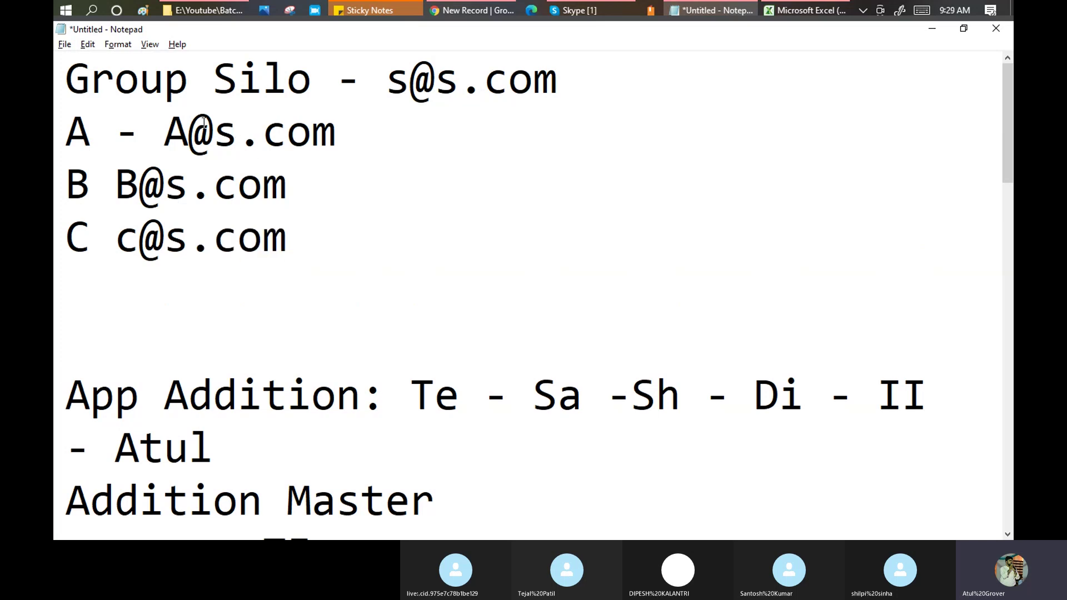
Delete the dash before A's address in the Notepad note.
drag(395, 76, 554, 82)
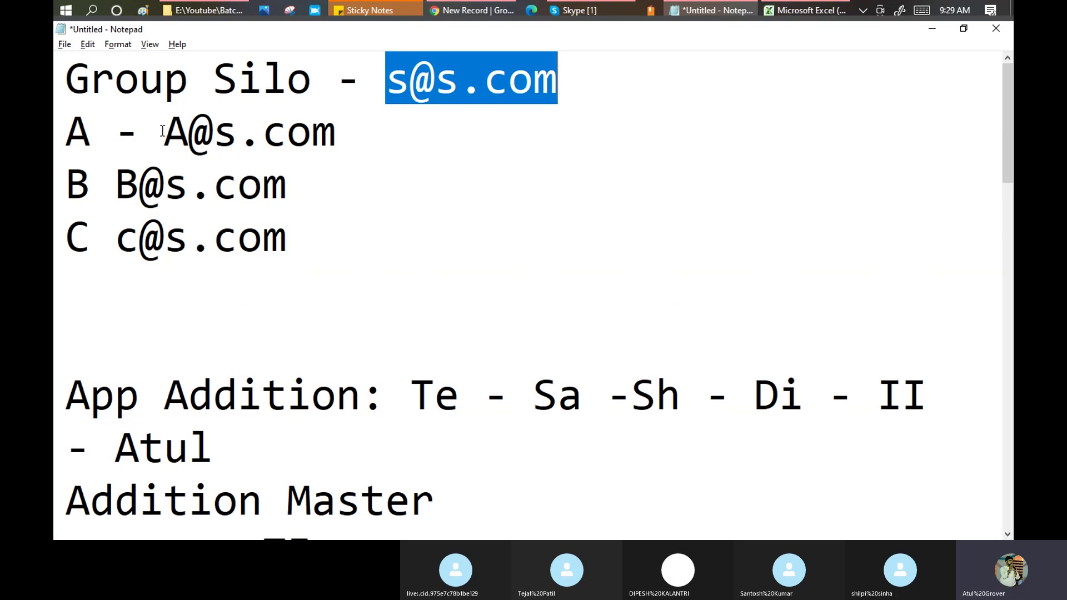
click(165, 133)
drag(165, 133, 295, 226)
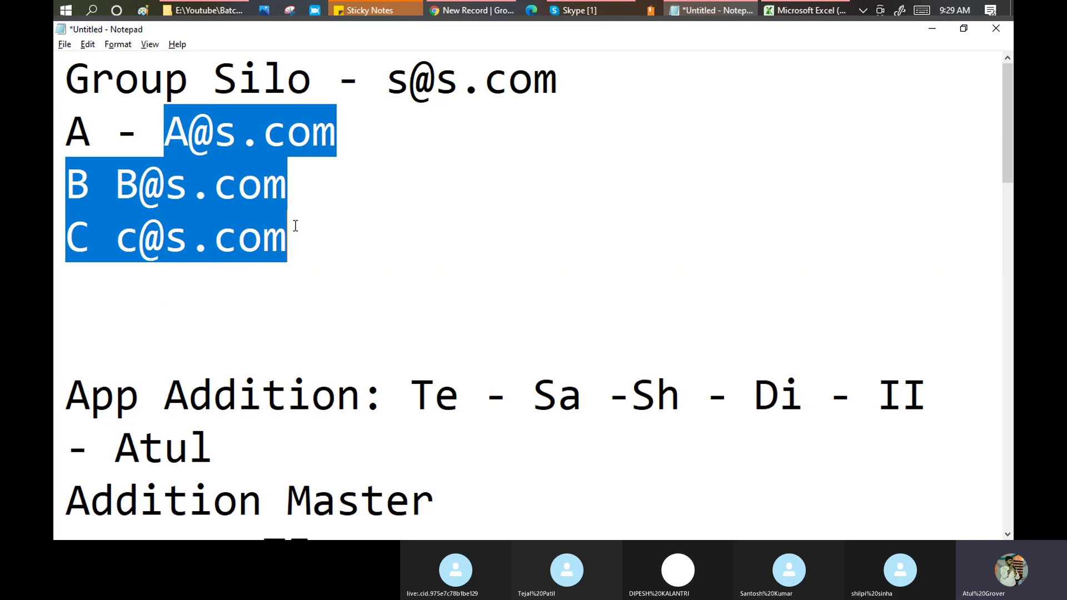
click(156, 117)
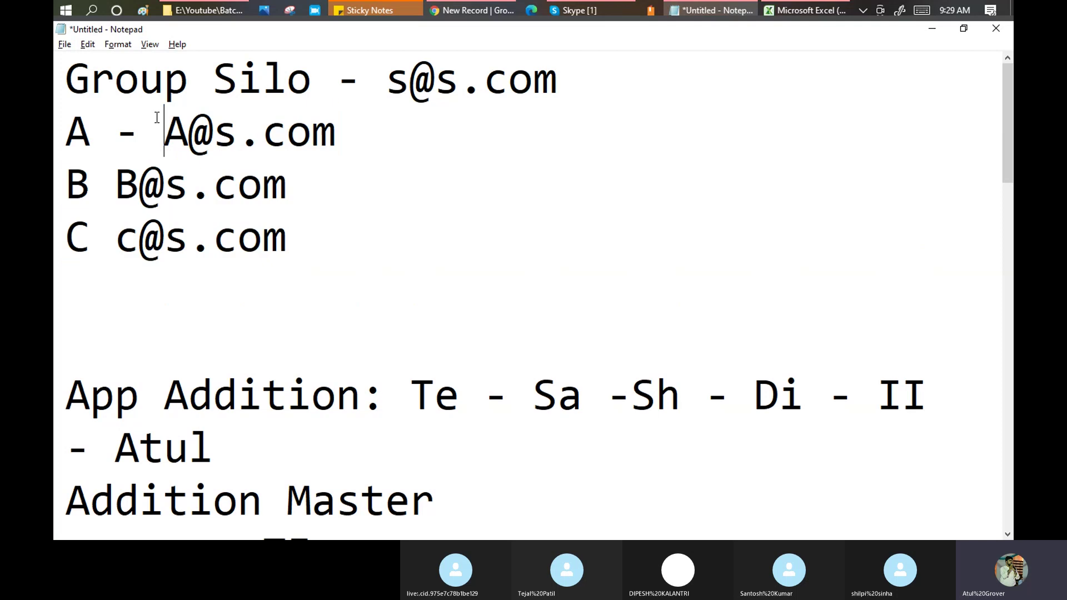
key(BackSpace)
key(BackSpace)
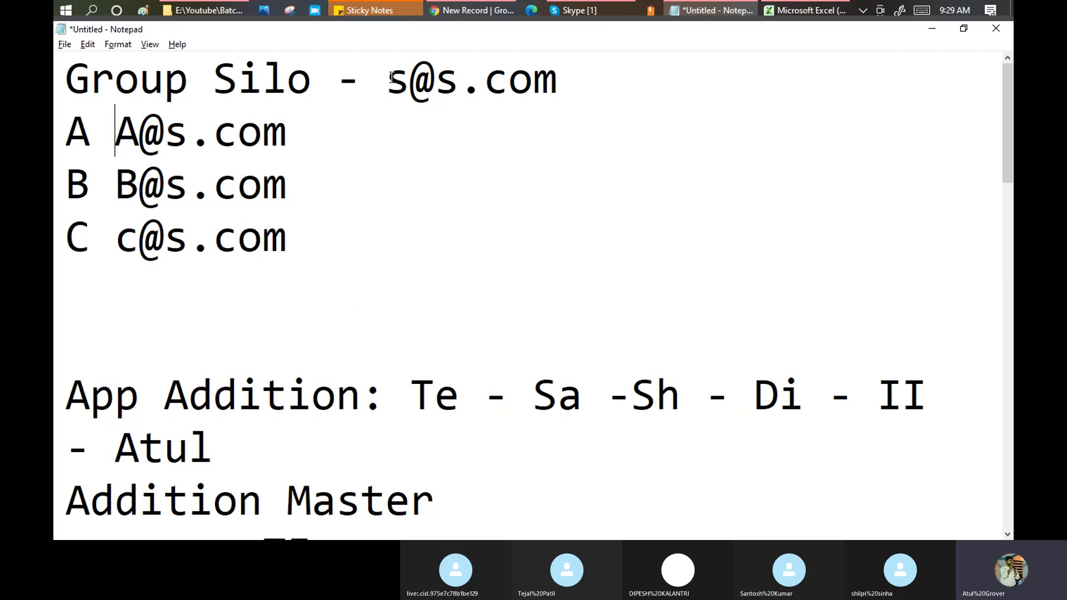
Compare the Group Silo address against the A to C member addresses by selecting each.
drag(388, 78, 556, 80)
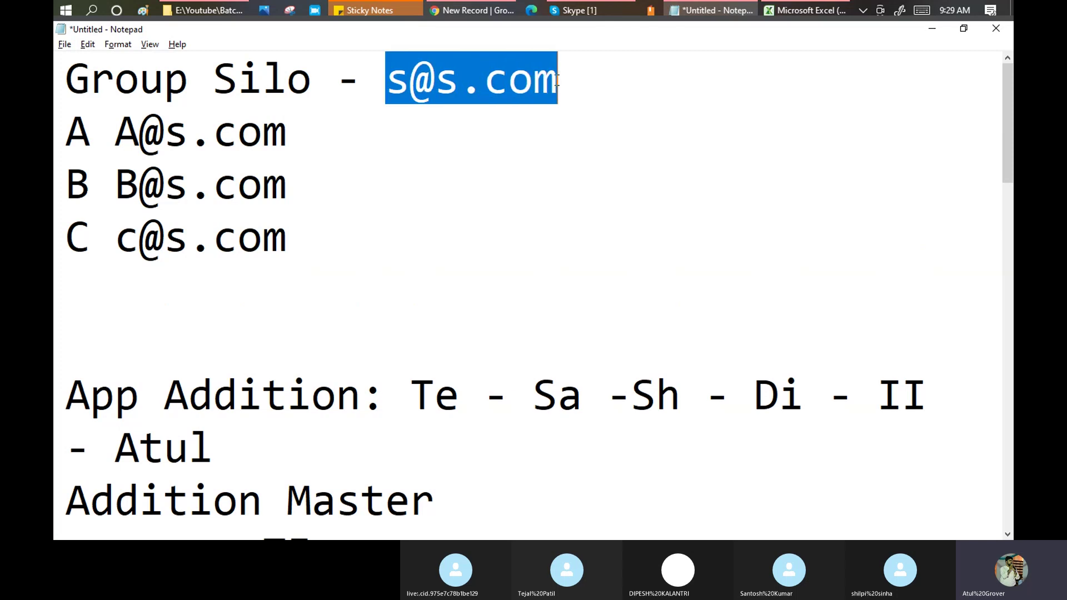
click(289, 239)
drag(288, 239, 60, 138)
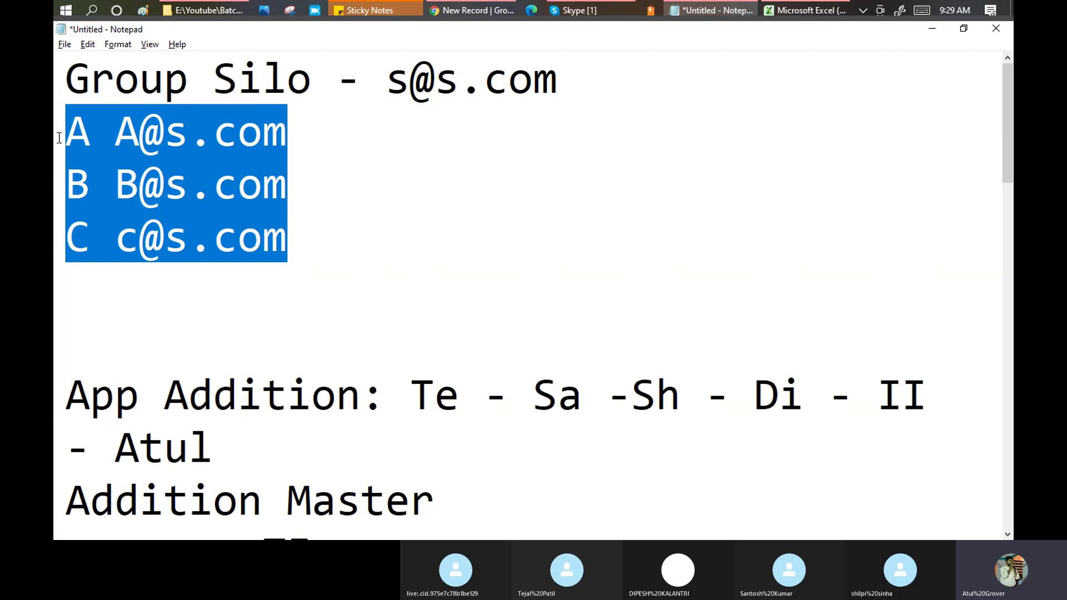
drag(386, 78, 558, 79)
drag(114, 129, 295, 224)
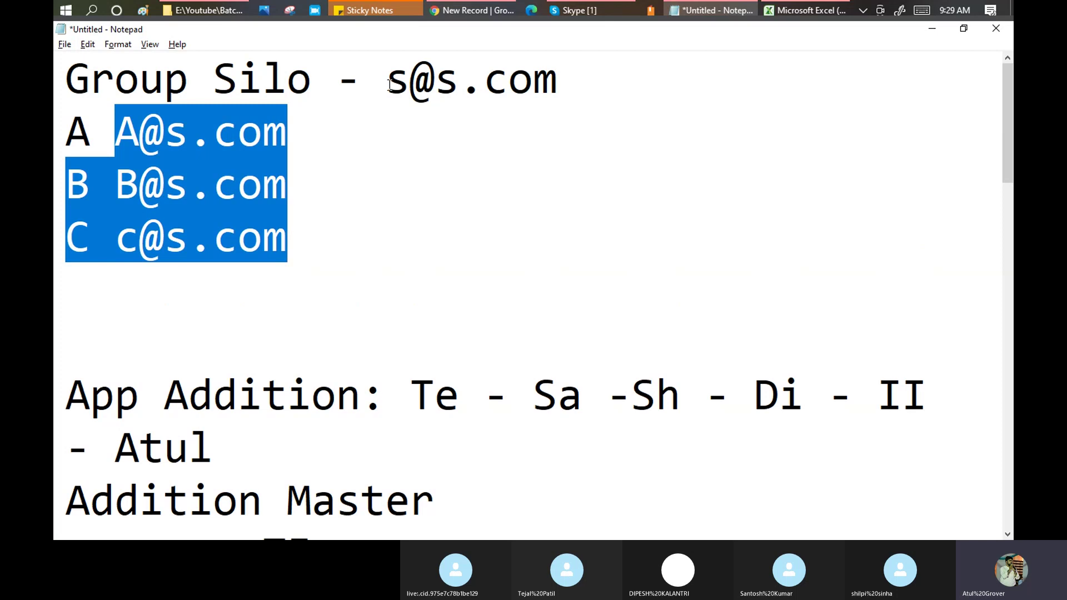
drag(386, 78, 561, 89)
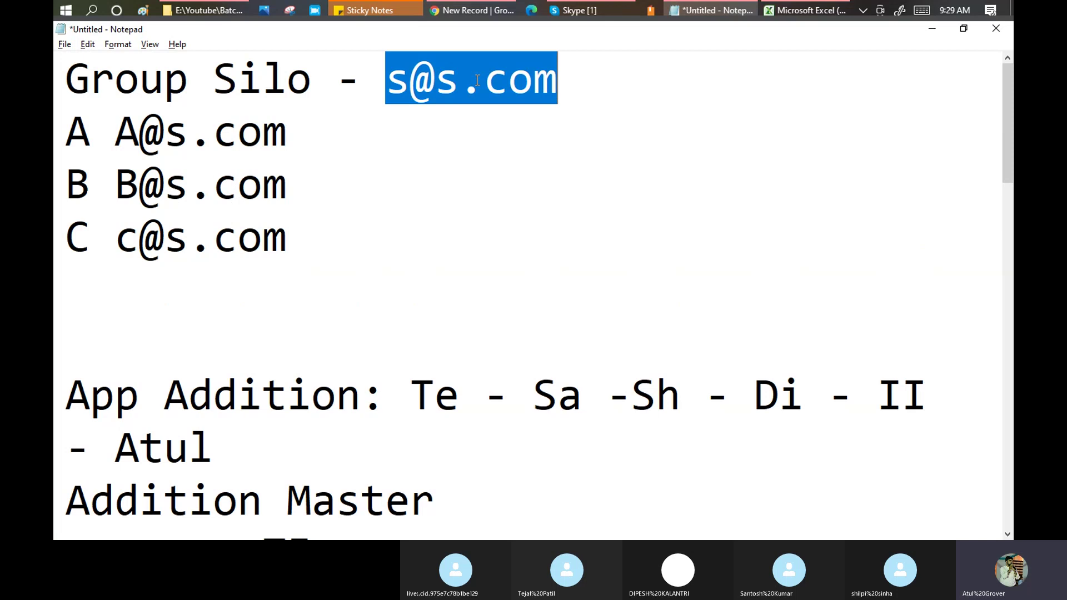
Return to the ServiceNow new Group form and open the Groups list in a new tab.
click(475, 12)
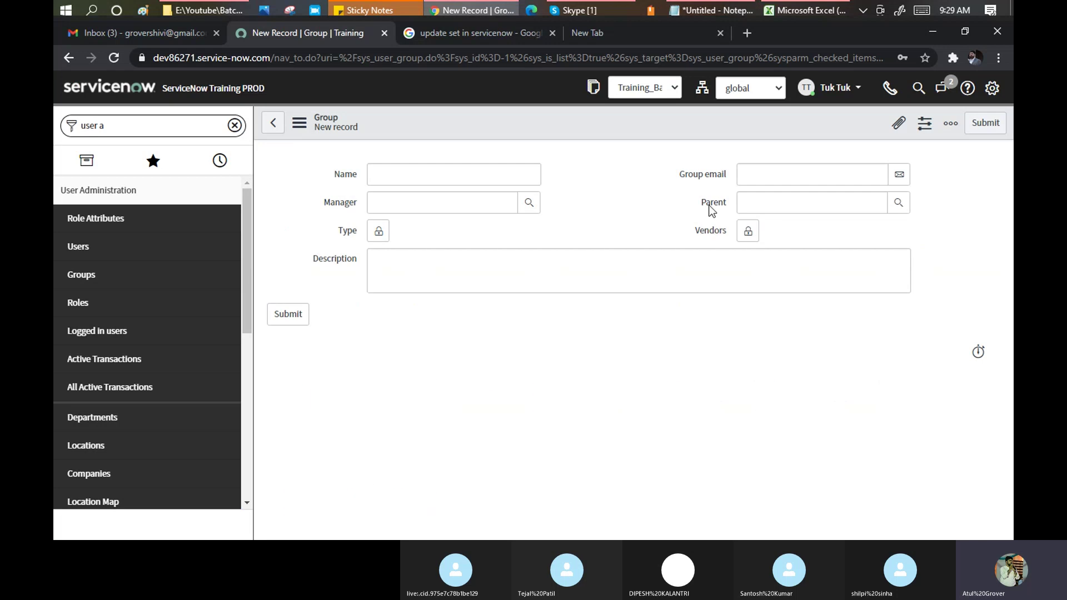
mouse_move(724, 179)
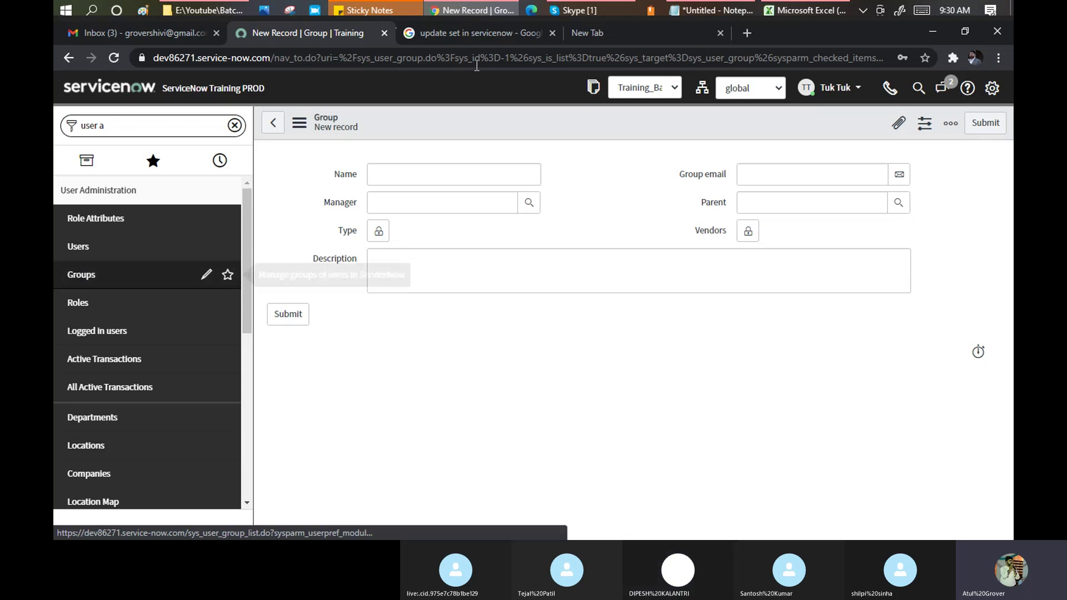
click(443, 32)
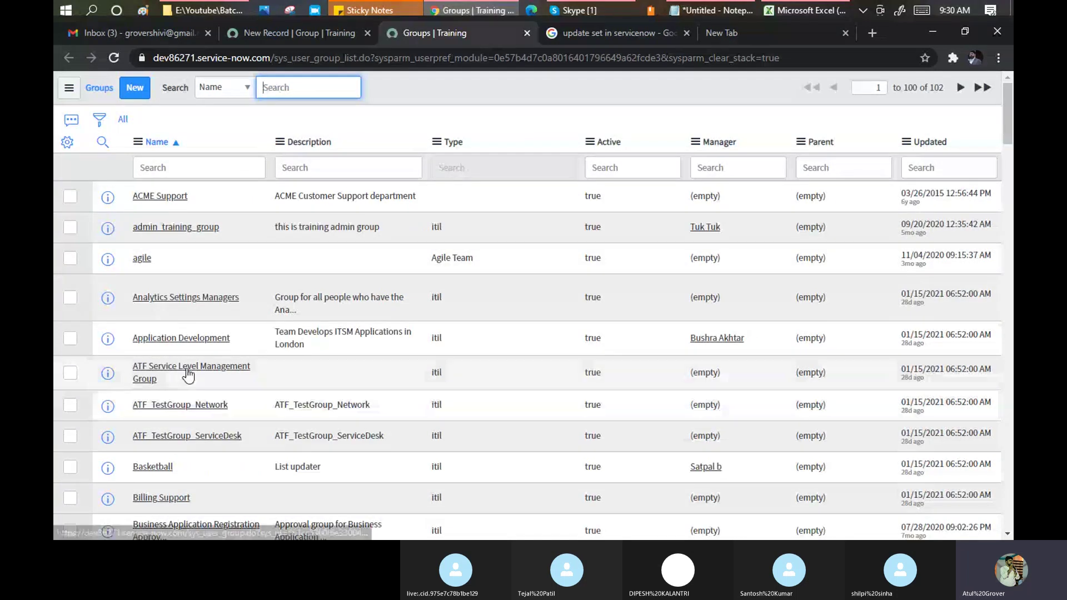
Open the Application Development group record and its Configure > Form Layout view.
click(180, 340)
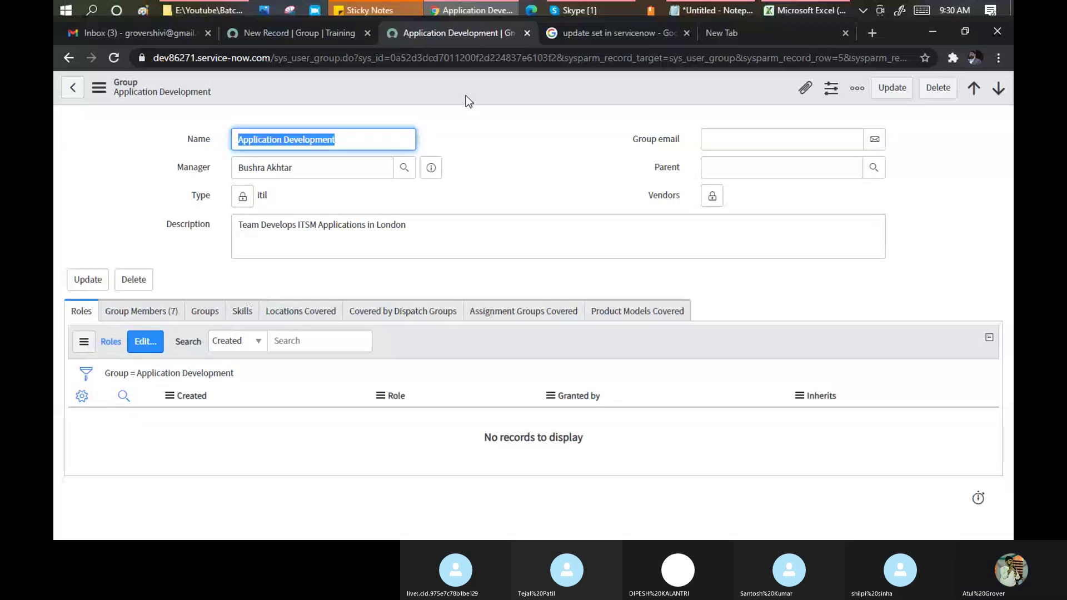
right_click(461, 90)
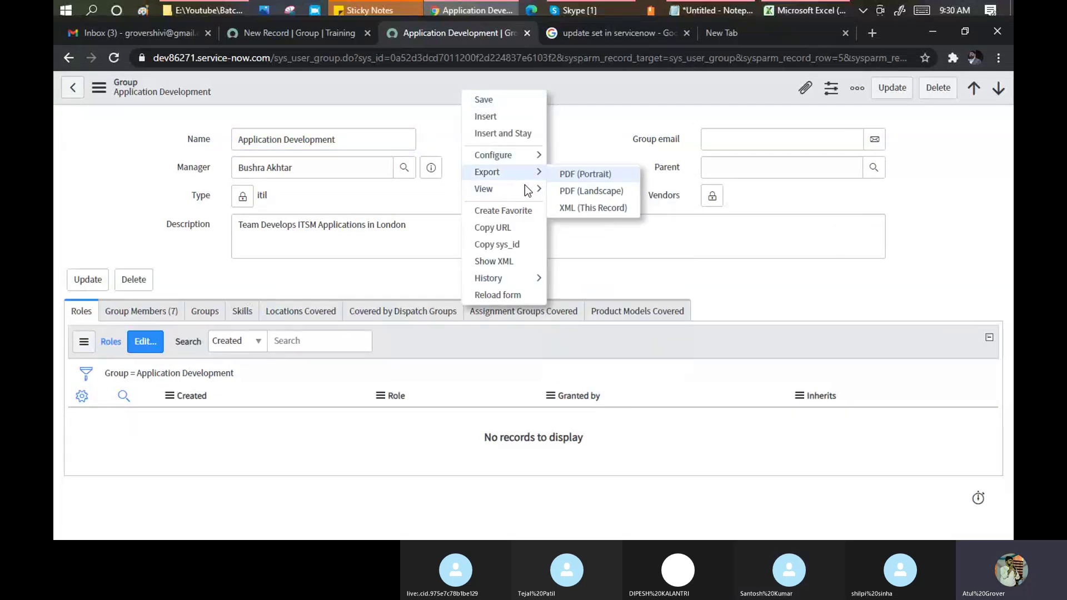
mouse_move(534, 171)
mouse_move(500, 155)
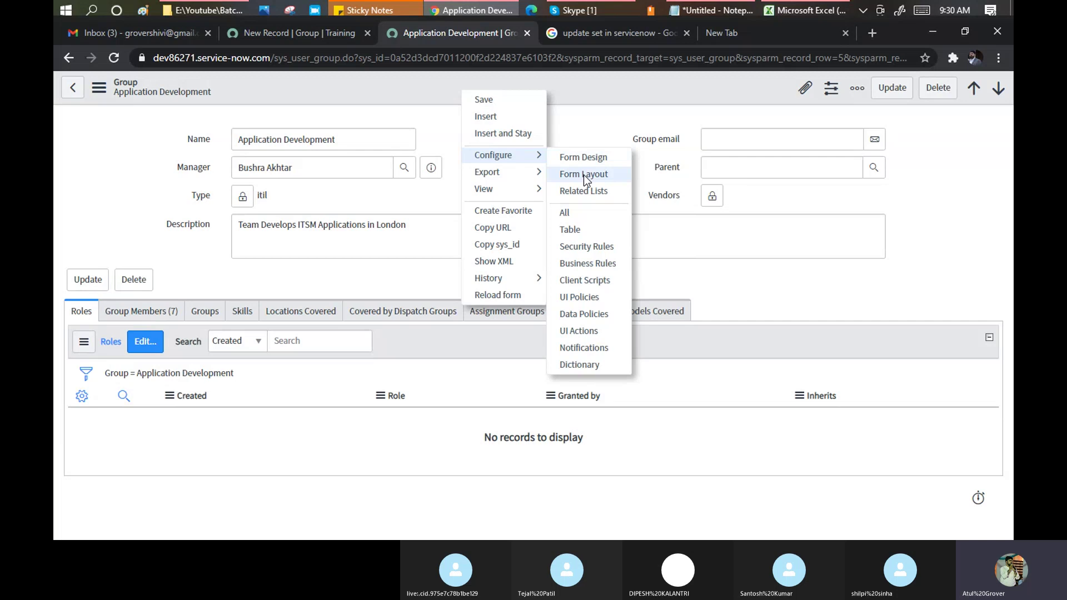
click(583, 174)
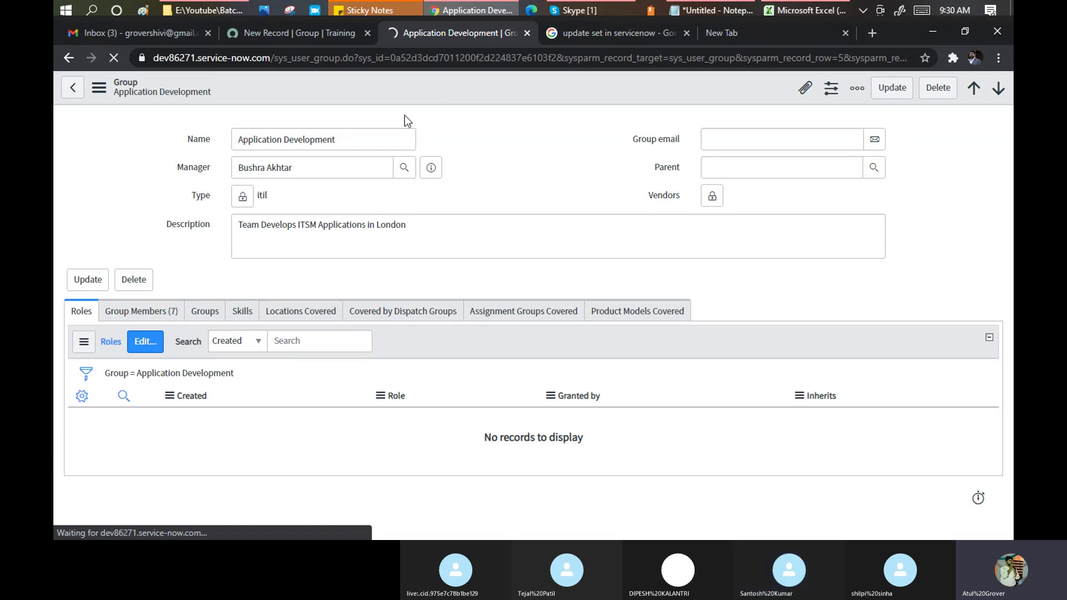
Go back to the new Group record tab and open Groups in a background tab.
right_click(405, 89)
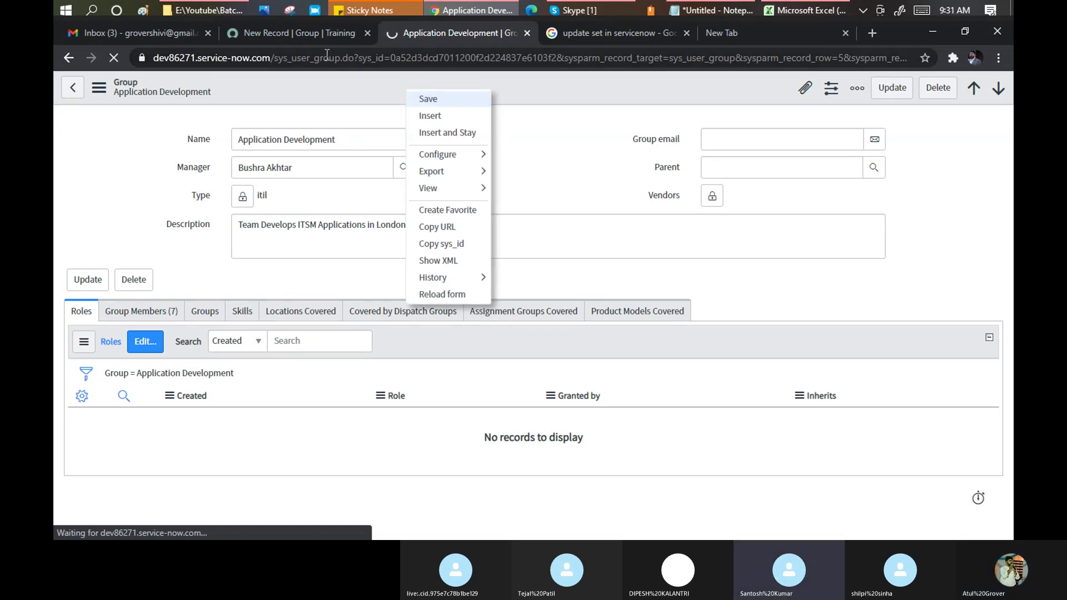
click(295, 31)
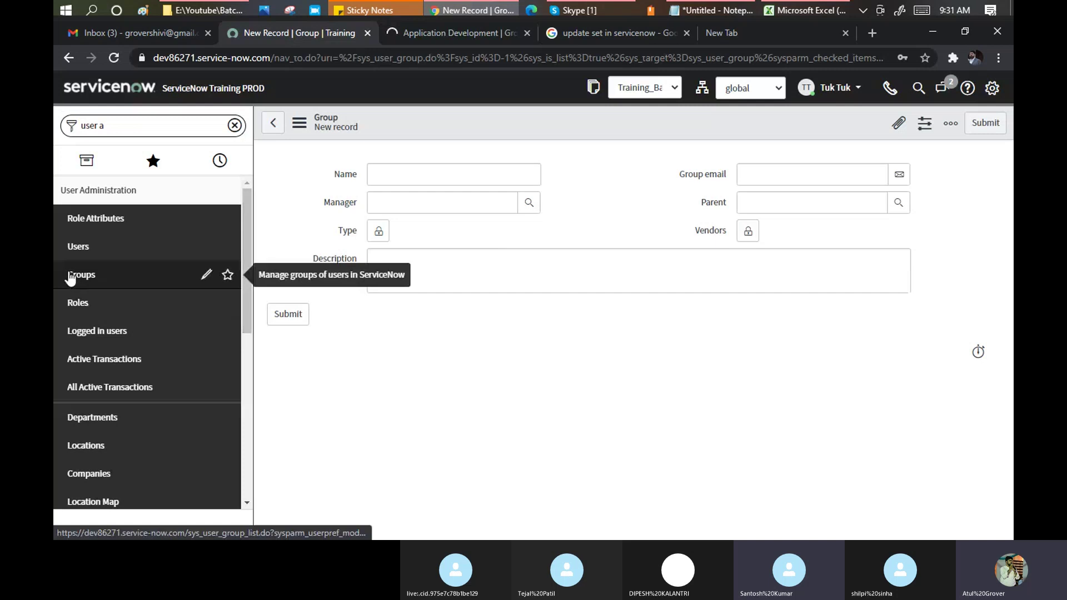
middle_click(78, 275)
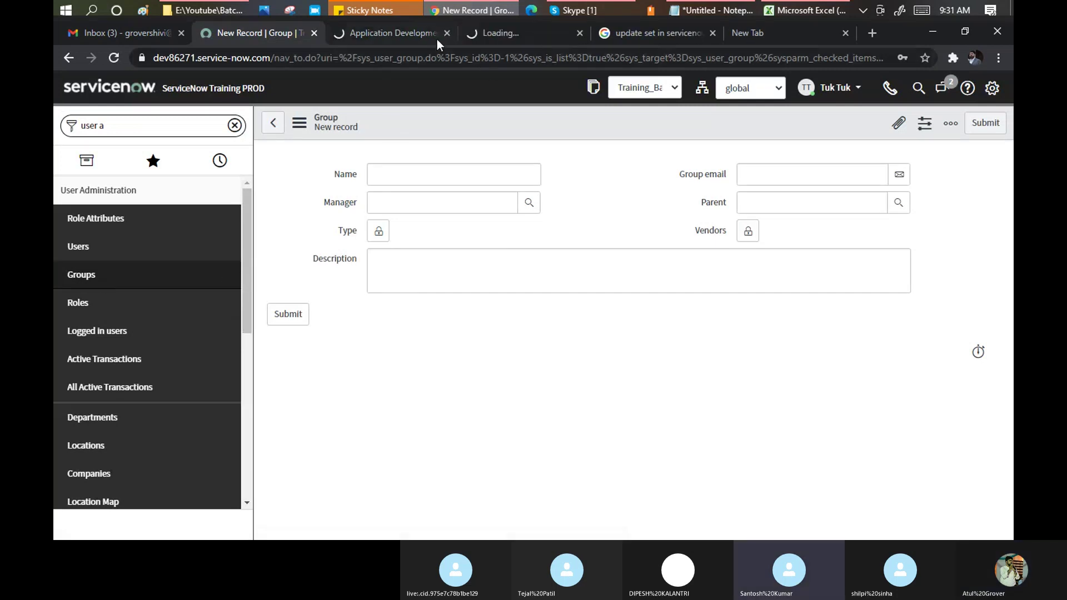
Move Include members into the Group form's selected fields and save the layout.
click(413, 36)
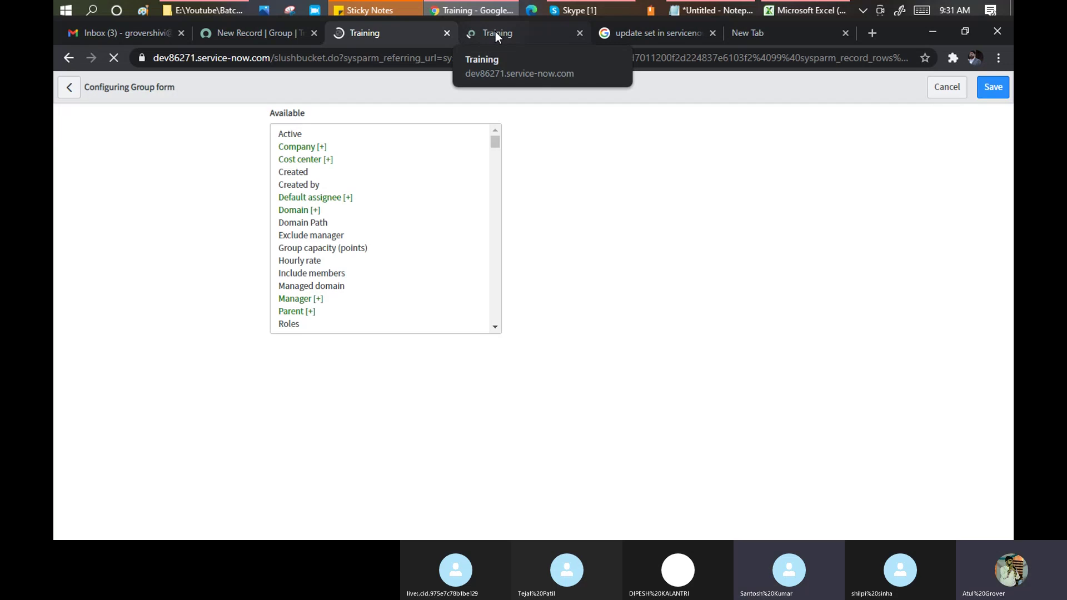
click(301, 161)
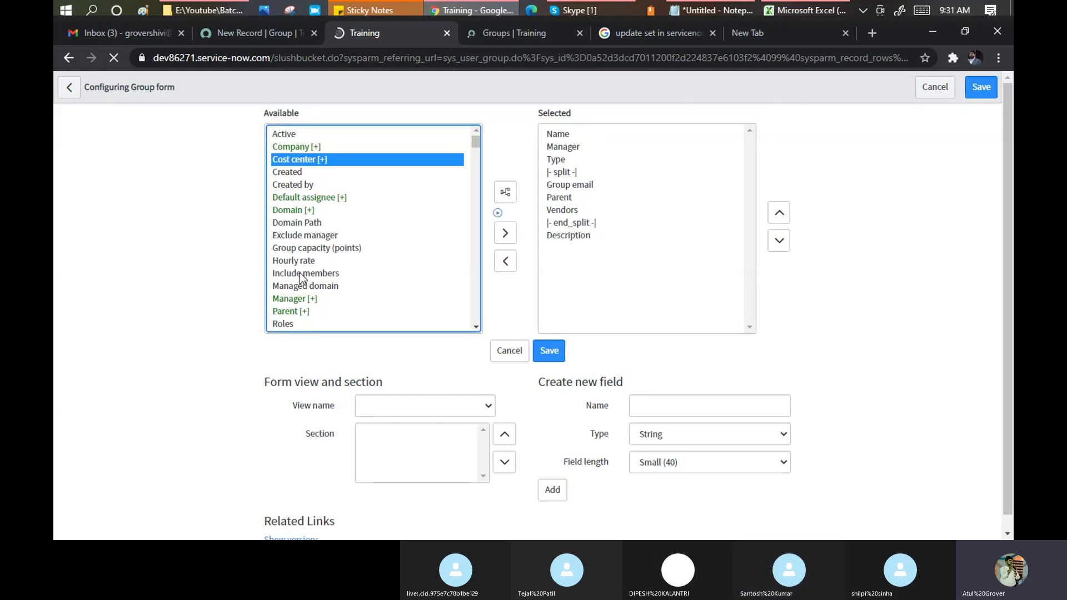
click(300, 274)
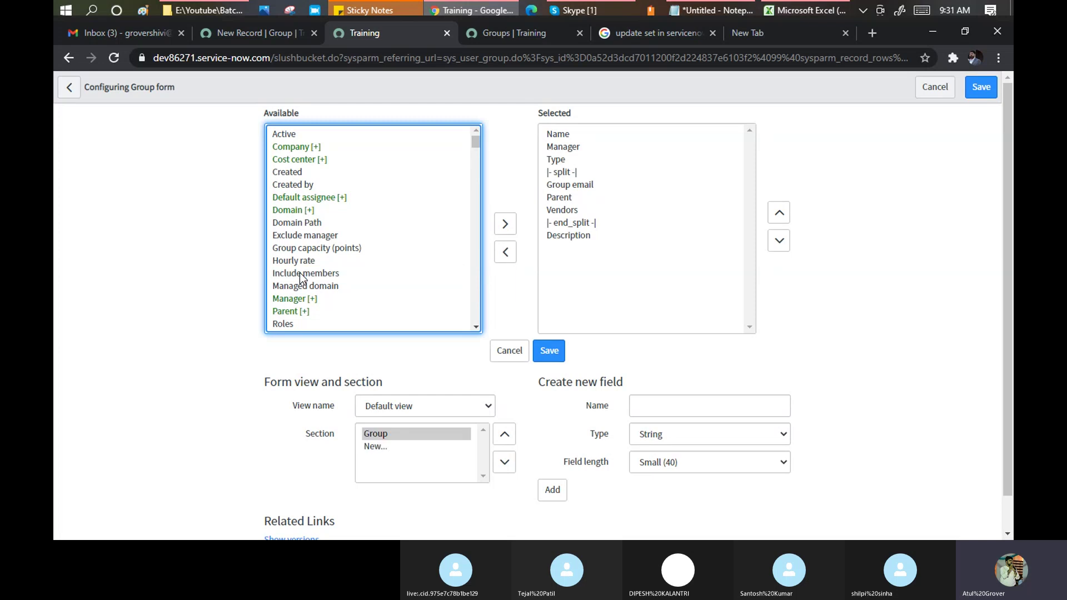
click(299, 272)
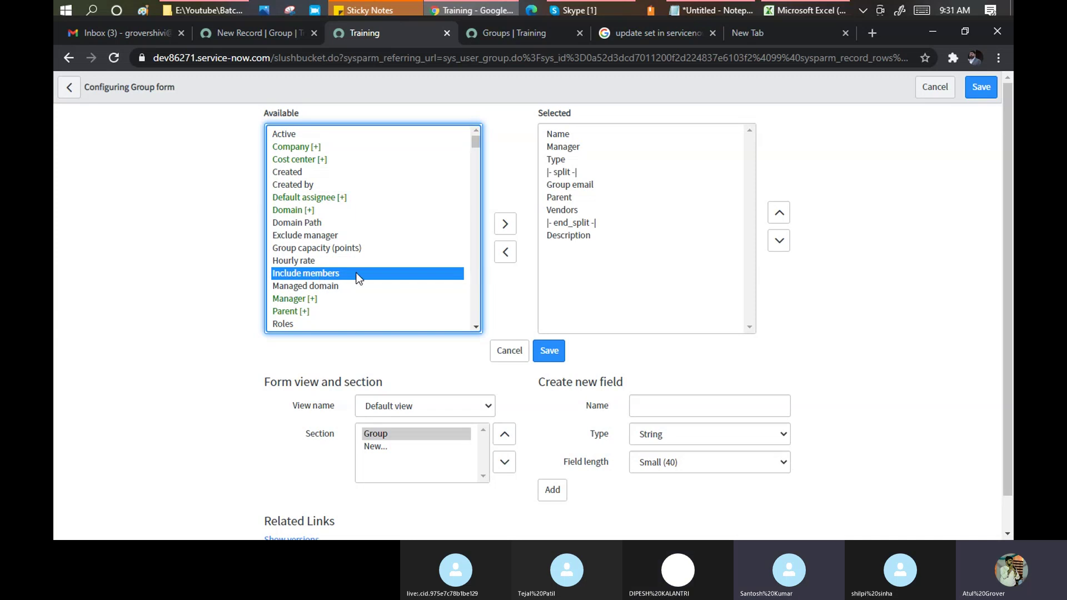
click(513, 232)
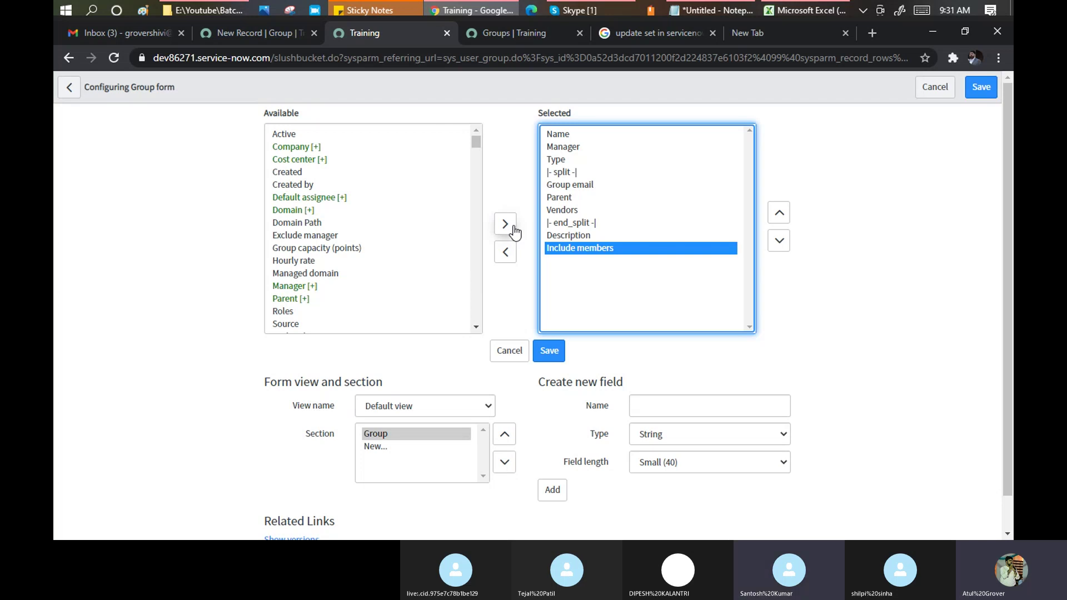
click(547, 356)
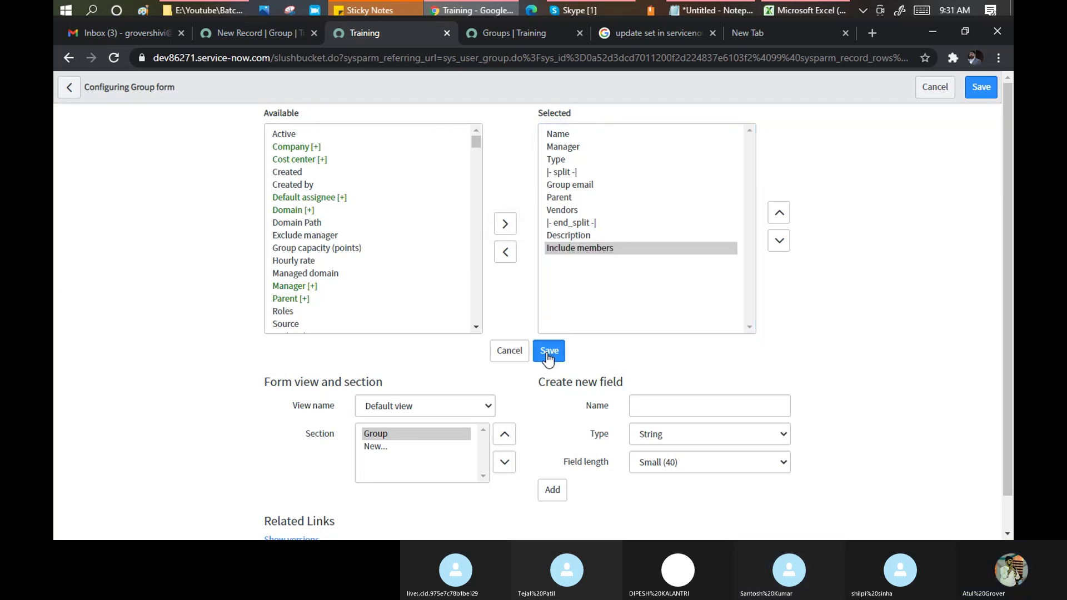
click(870, 34)
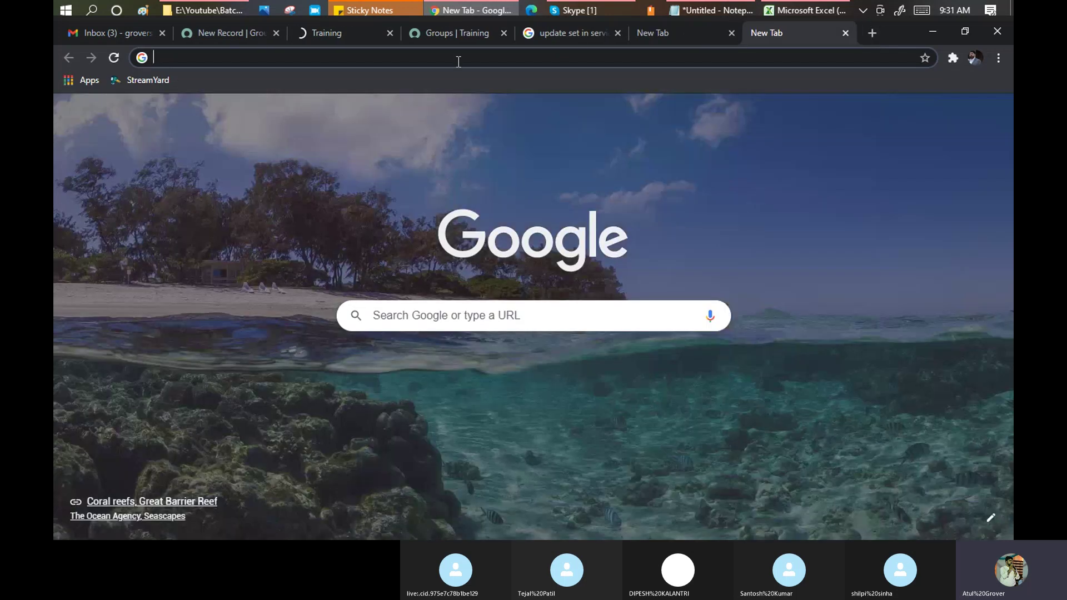
Search Google for 'inlcude member in Servicenow'.
text(inlcid)
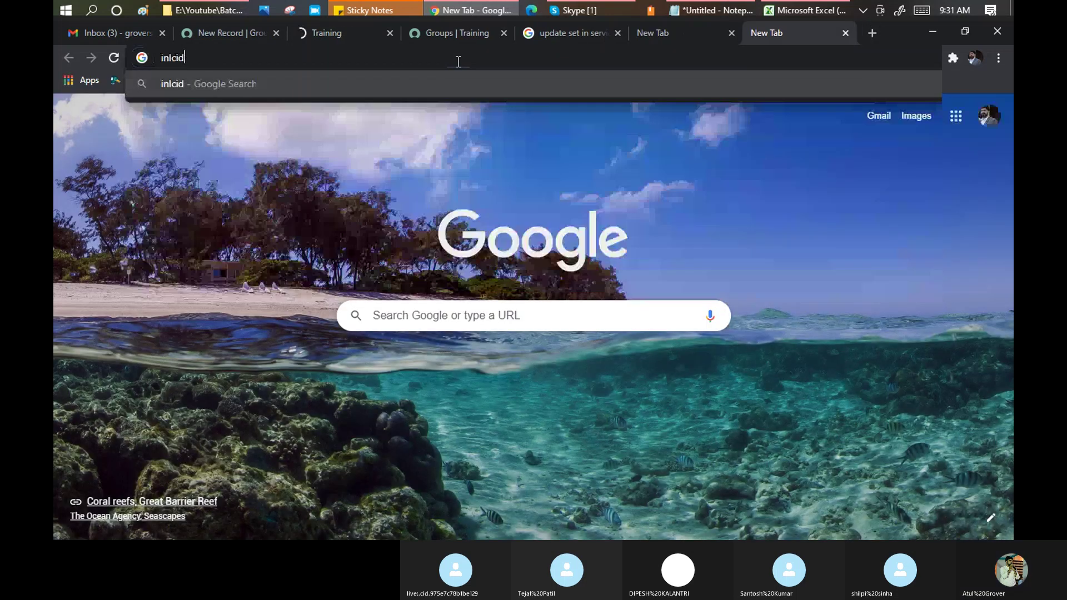
key(BackSpace)
key(BackSpace)
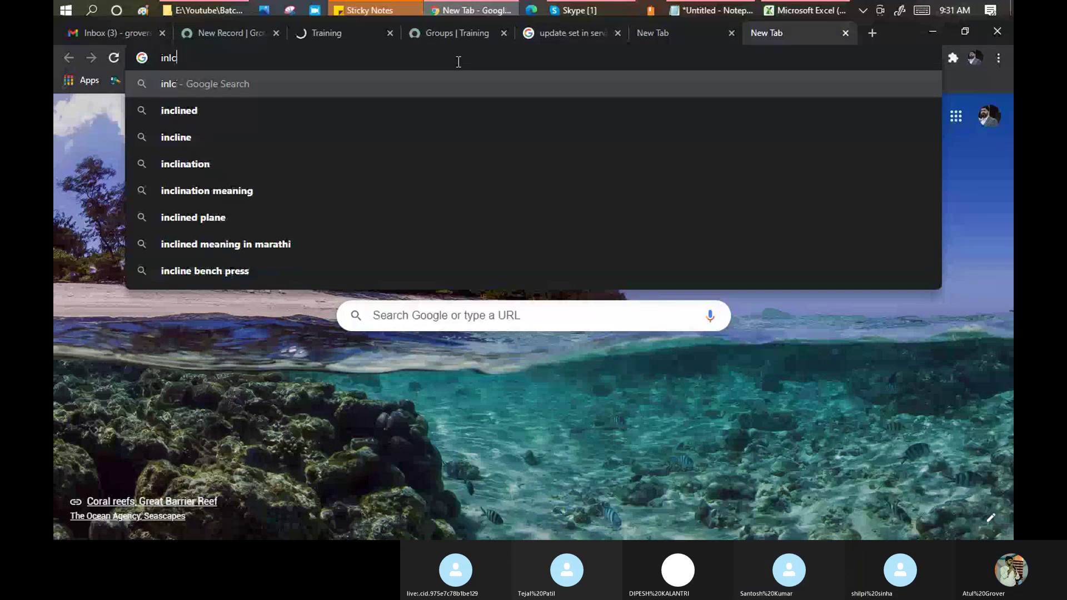
text(ude member in Servicbe)
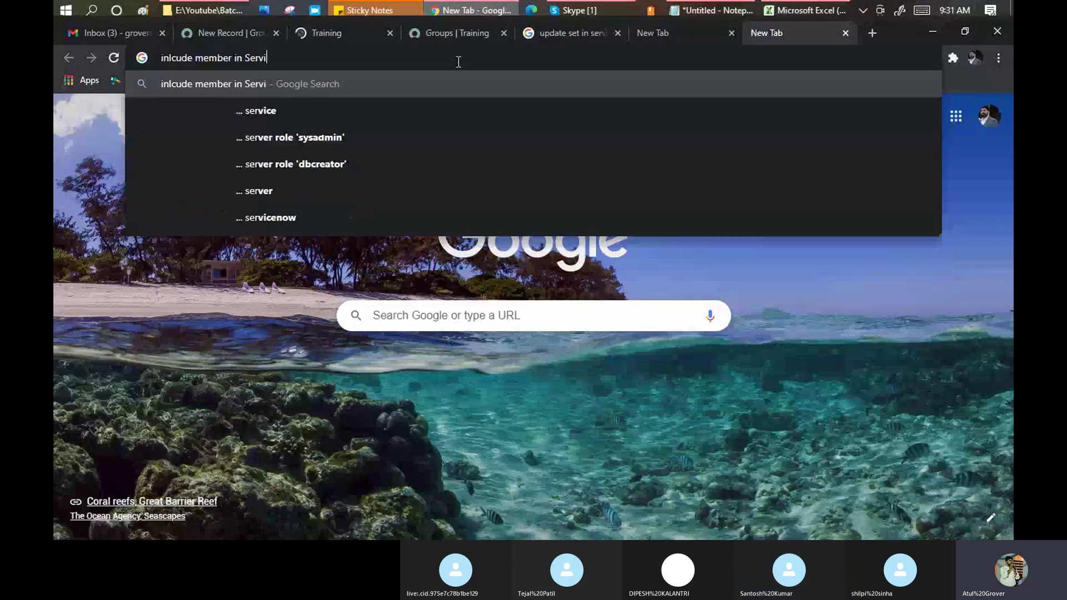
key(BackSpace)
key(BackSpace)
key(BackSpace)
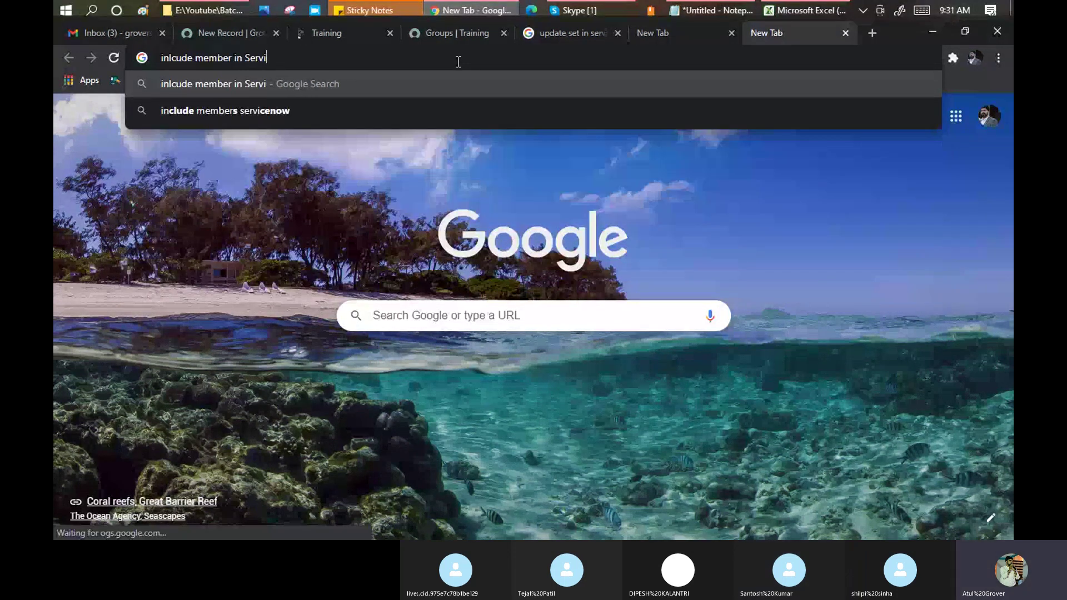
text(cenow)
key(Return)
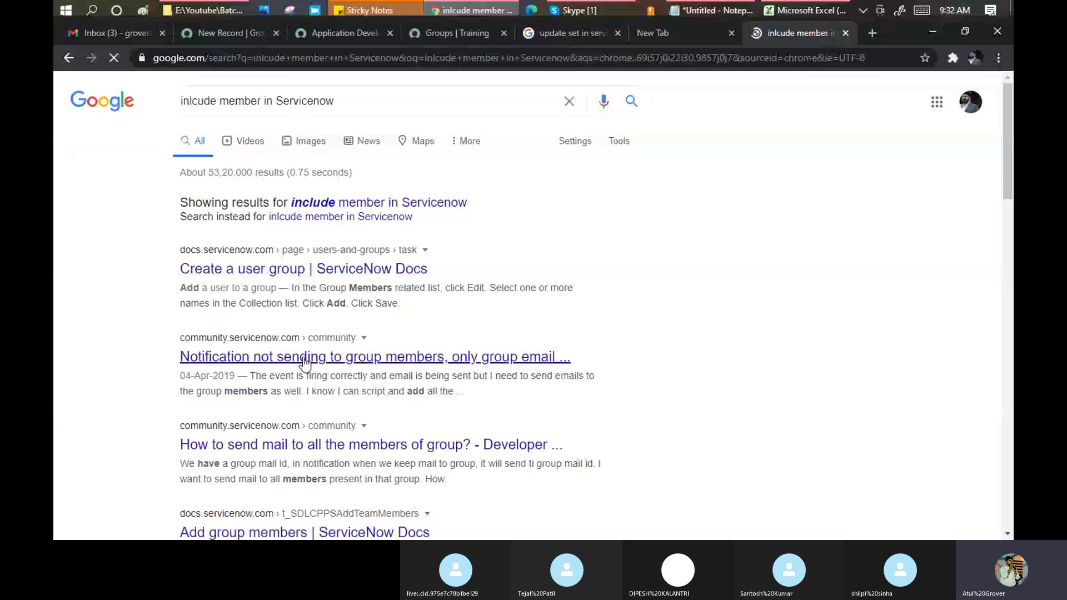
Open the 'Create a user group' ServiceNow Docs result in a new tab.
drag(290, 287, 439, 286)
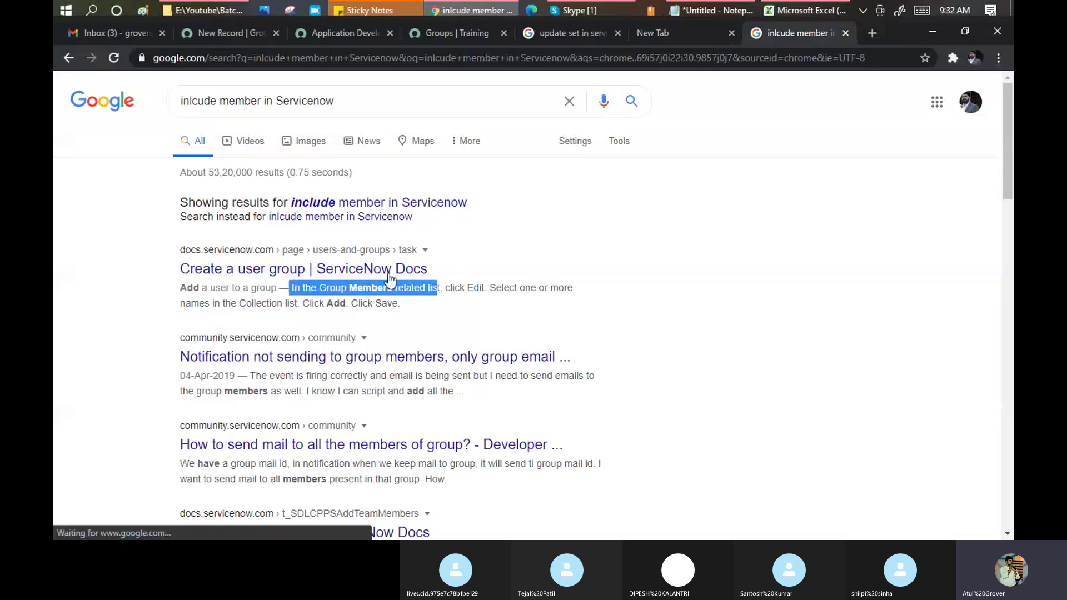
right_click(383, 269)
click(414, 275)
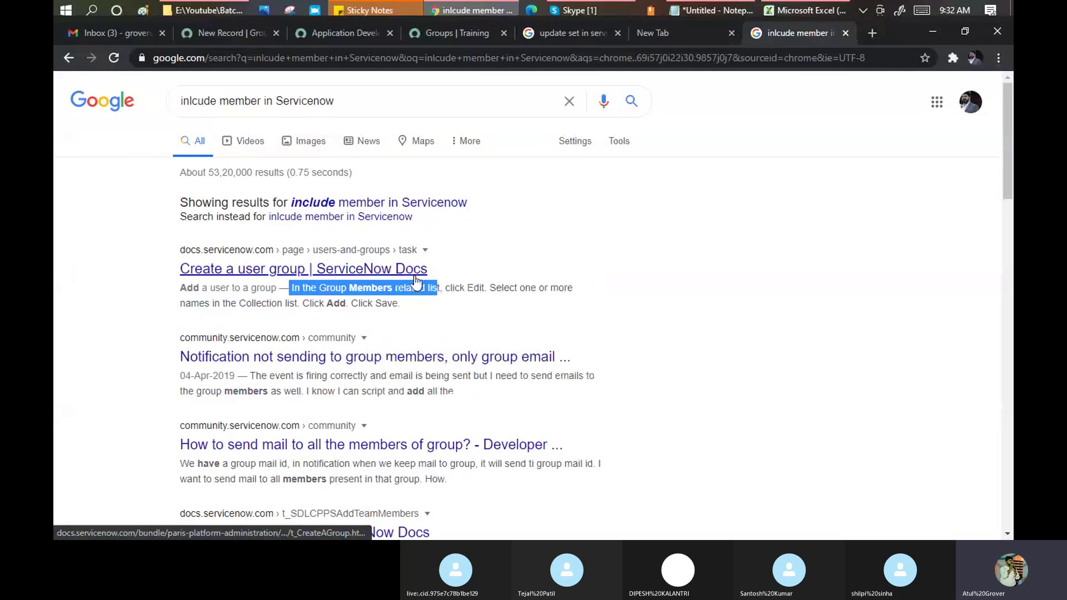
click(803, 35)
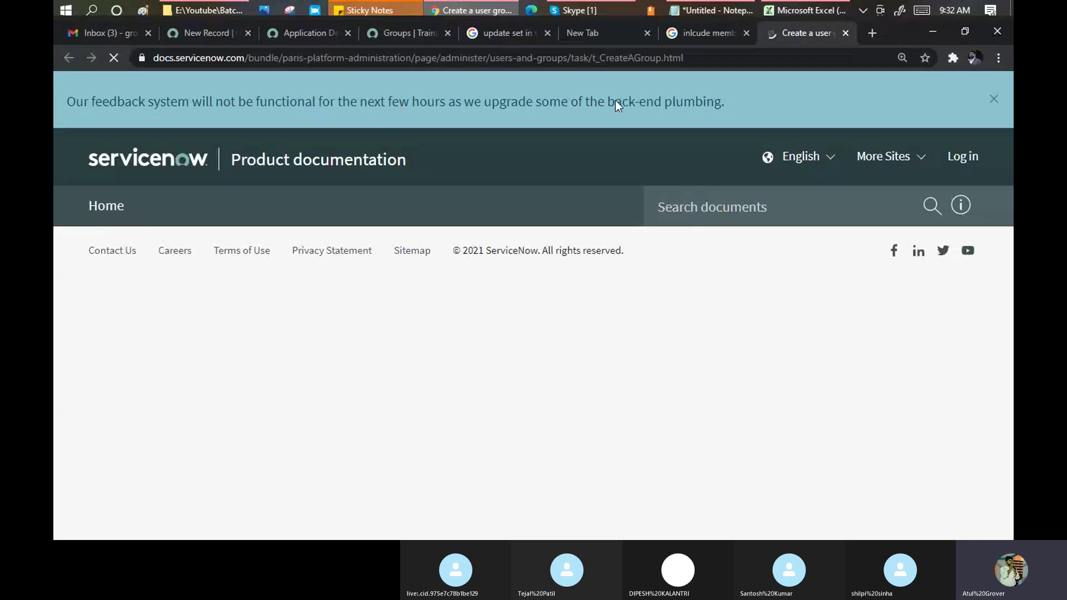
Scroll through the 'Create a user group' article, dismissing the login prompt.
drag(375, 102, 721, 102)
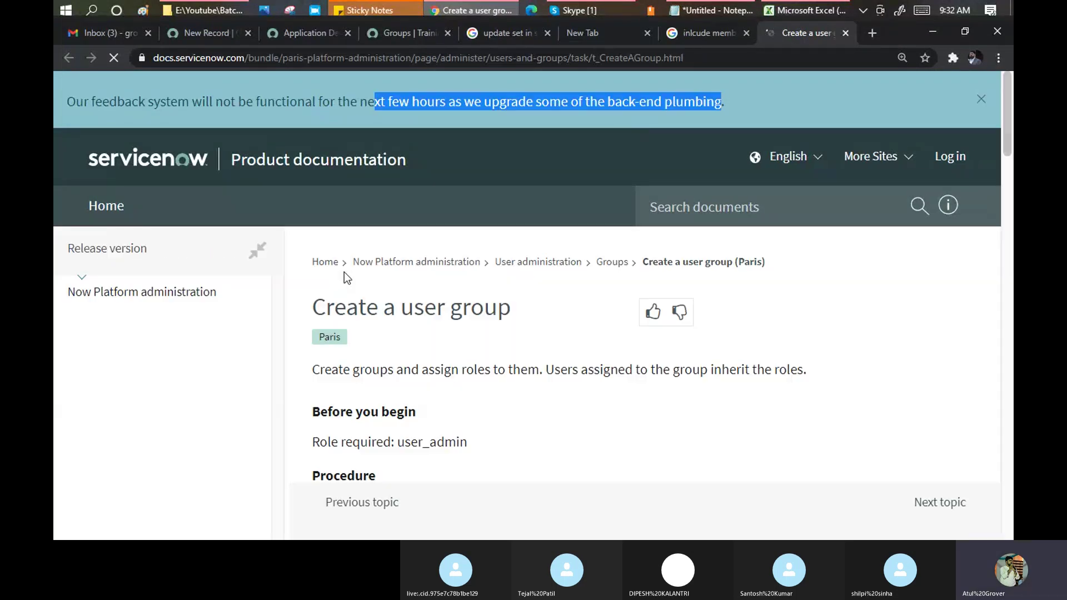
scroll(344, 271, down, 5)
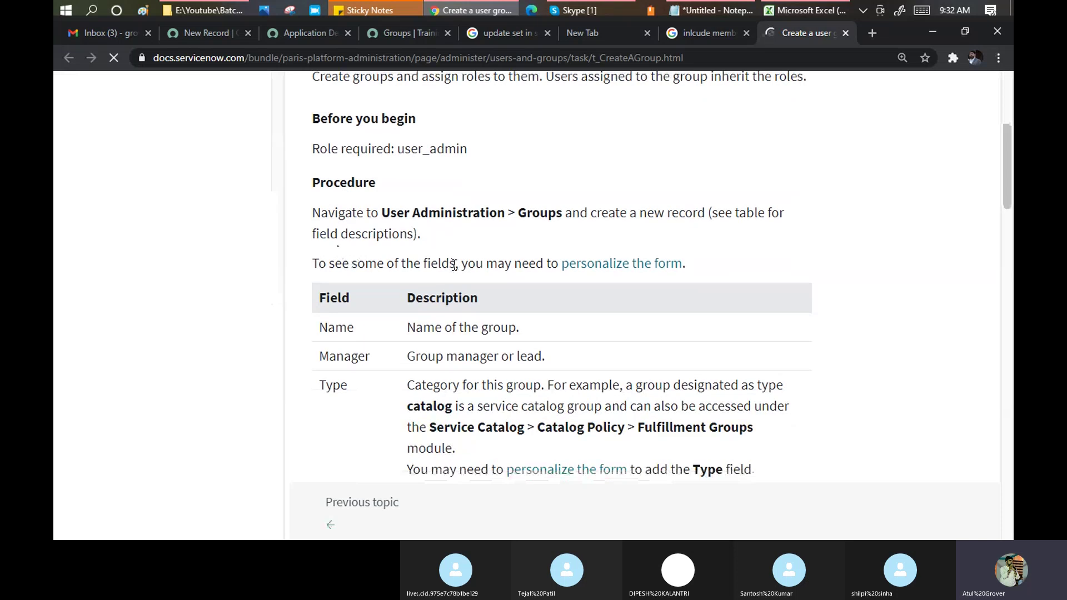
scroll(454, 265, up, 5)
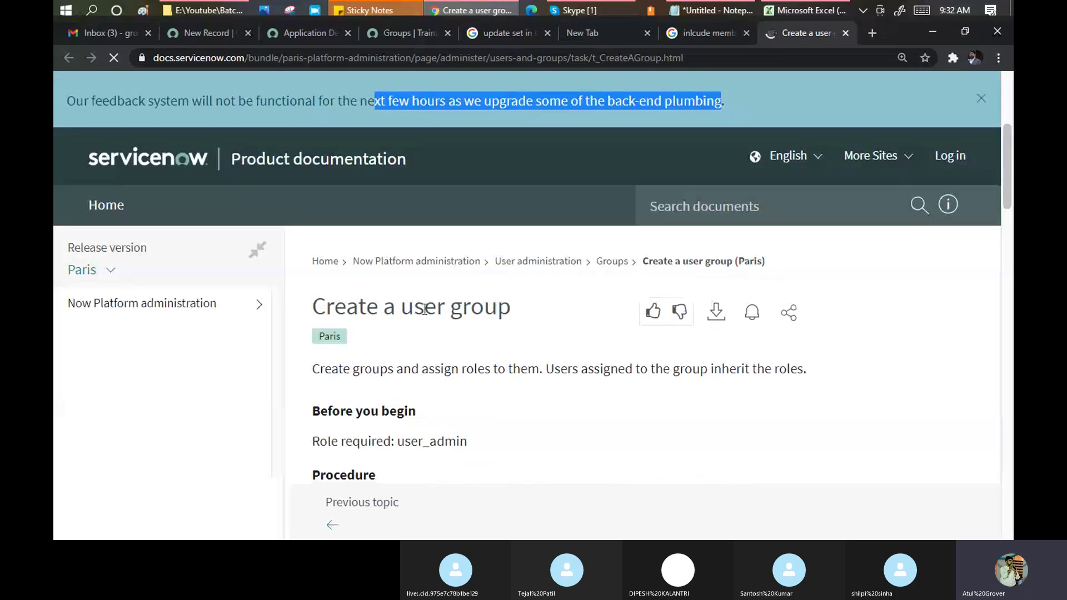
scroll(424, 310, down, 10)
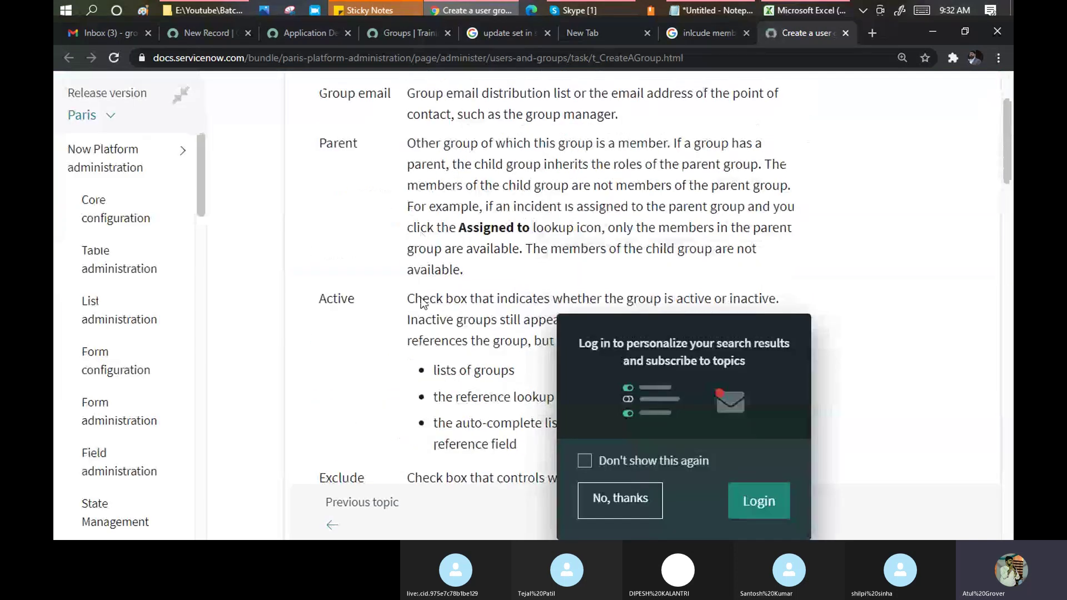
scroll(421, 298, down, 5)
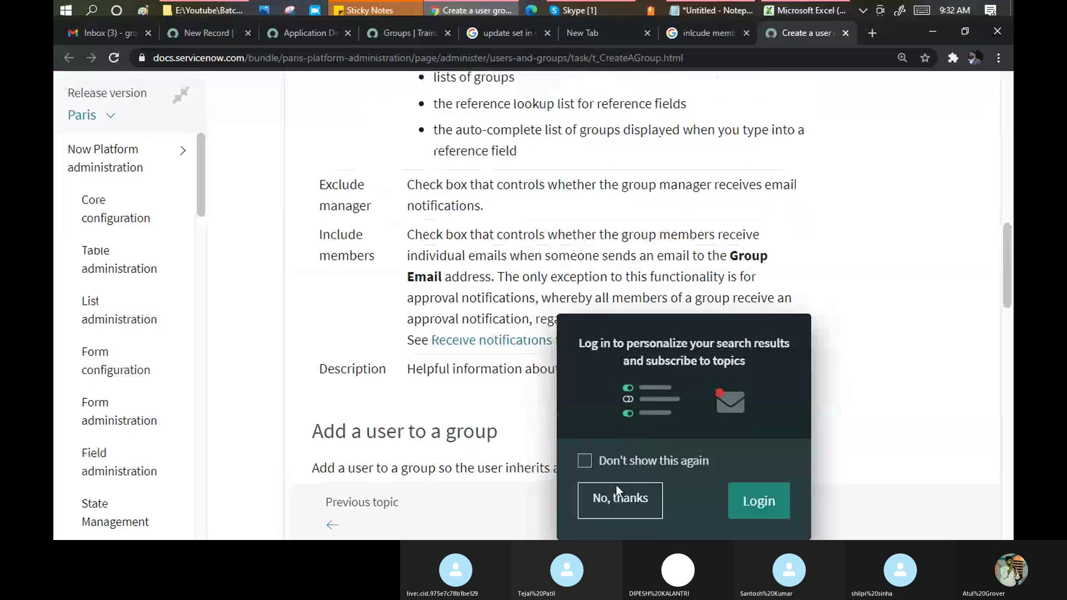
scroll(517, 261, down, 6)
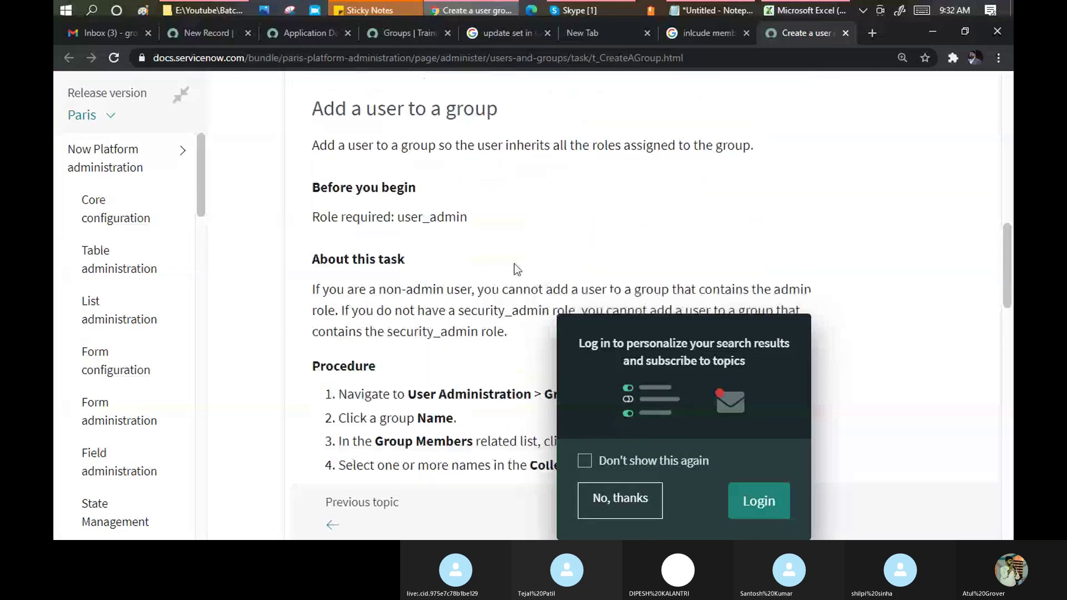
scroll(514, 263, down, 3)
scroll(511, 245, down, 9)
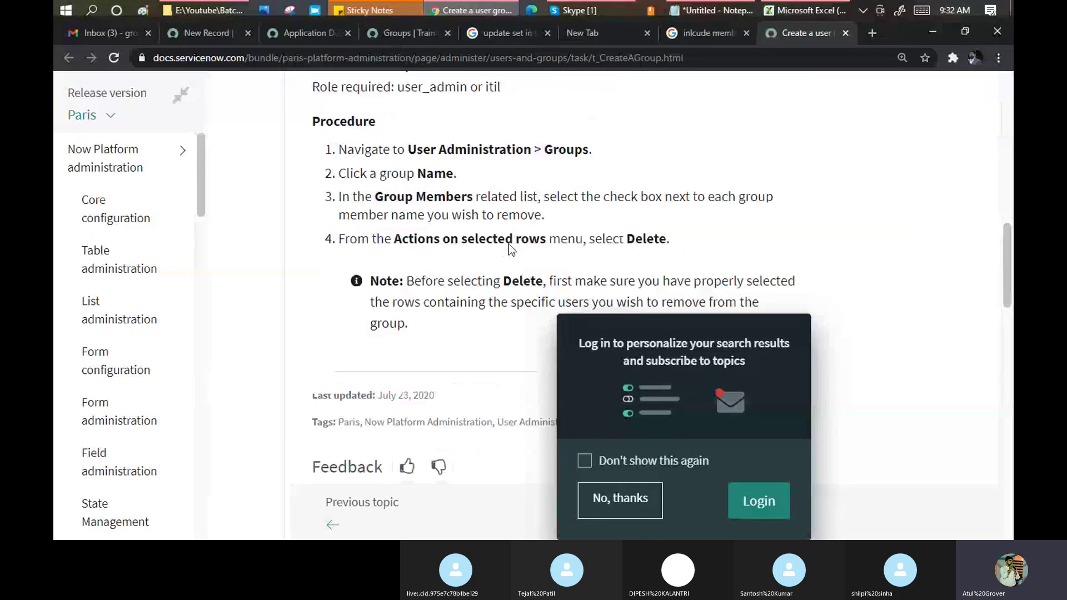
scroll(491, 218, down, 1)
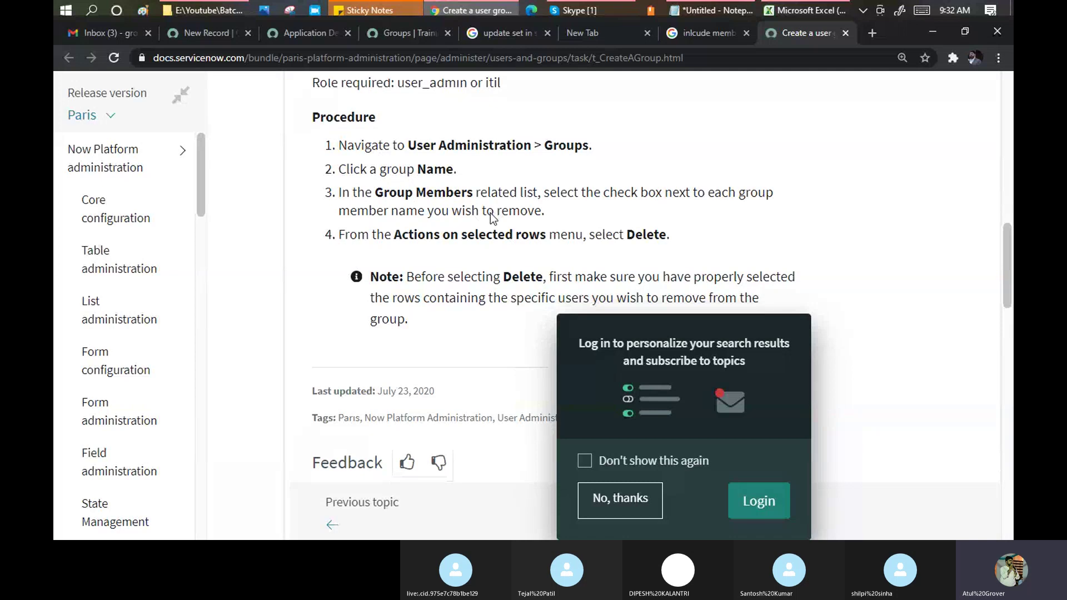
scroll(491, 218, down, 1)
scroll(492, 218, down, 1)
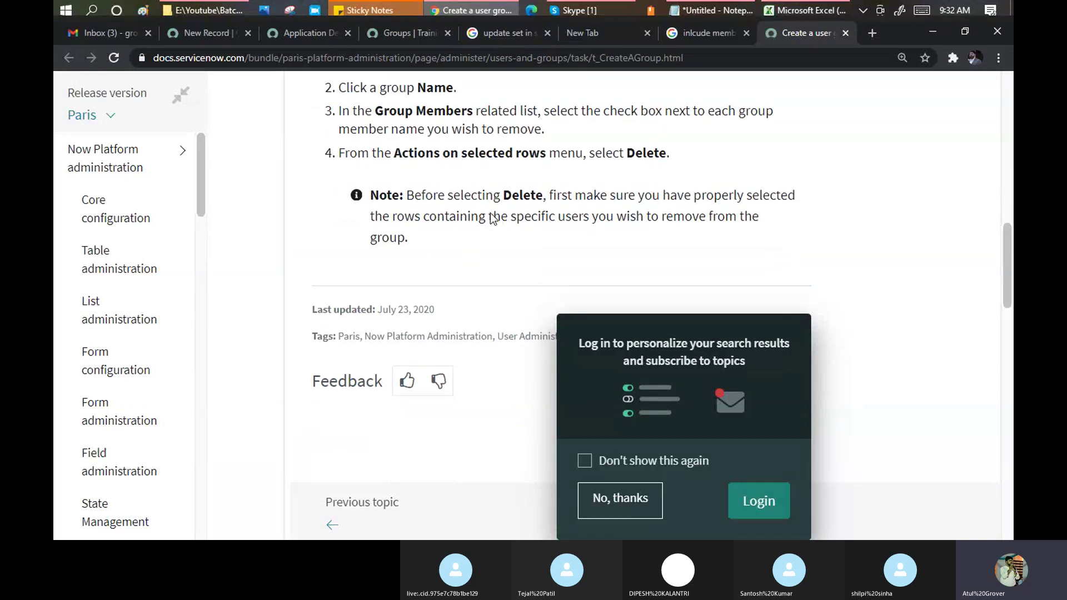
click(605, 492)
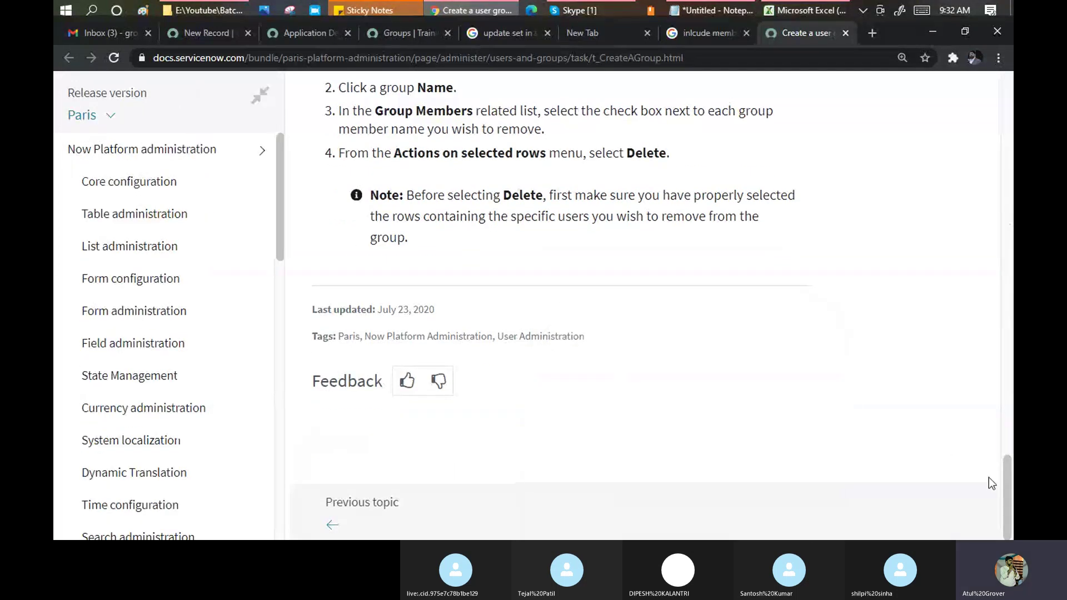
drag(1009, 483, 1006, 308)
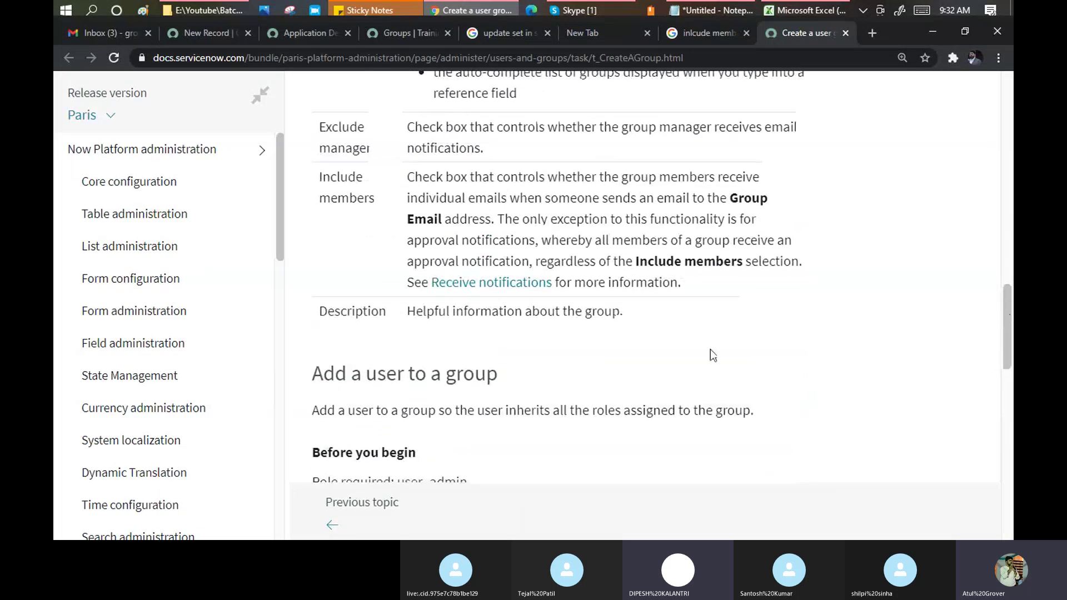
scroll(582, 260, up, 10)
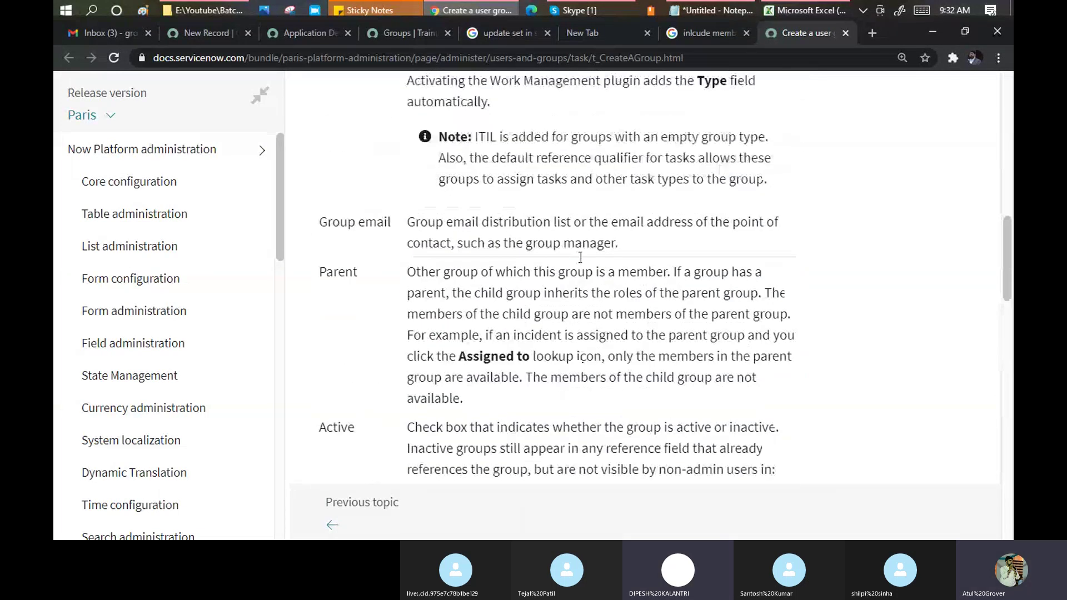
scroll(579, 258, up, 5)
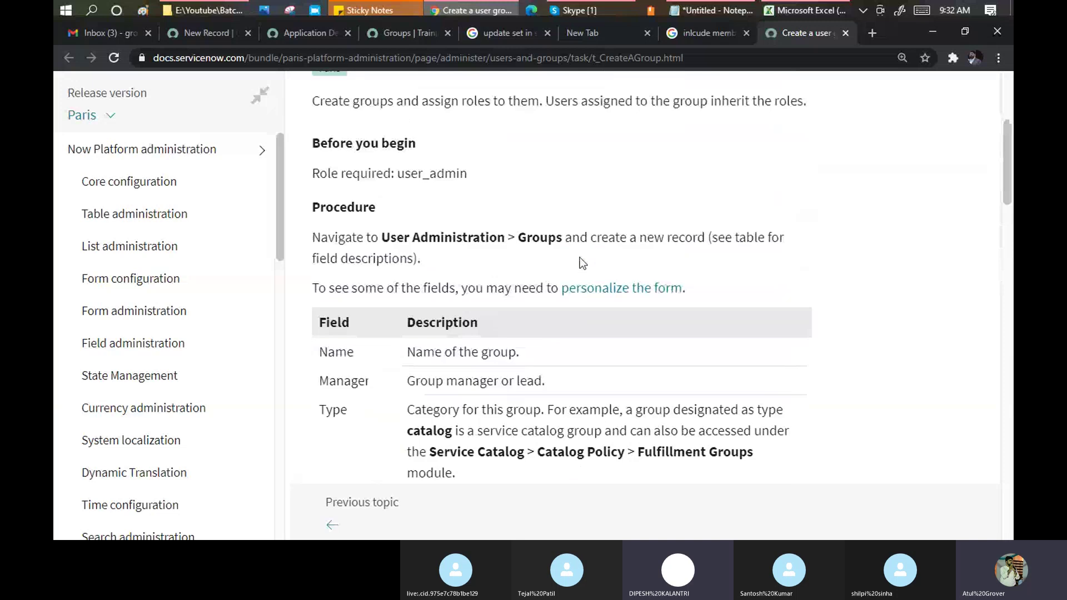
scroll(578, 257, up, 4)
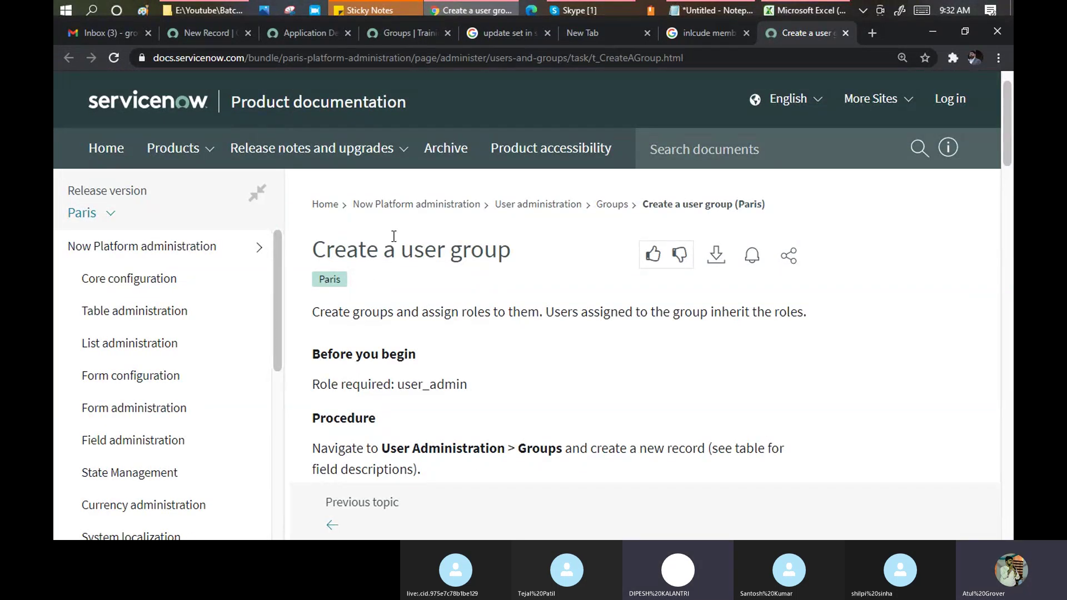
scroll(498, 292, down, 1)
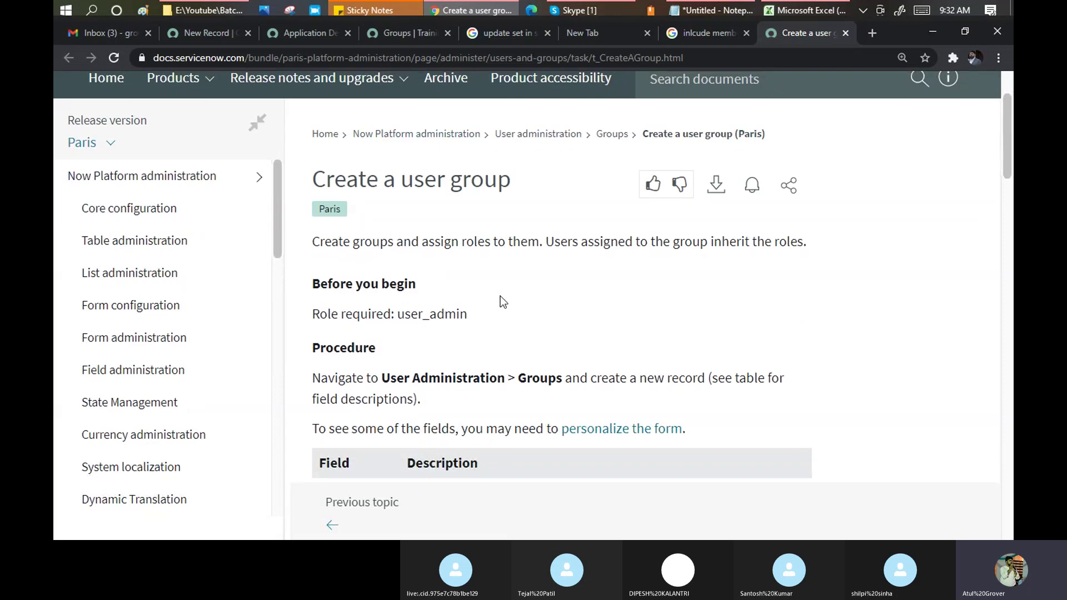
Find 'incl' on the page and highlight the Include members description.
key(ctrl+f)
text(incld)
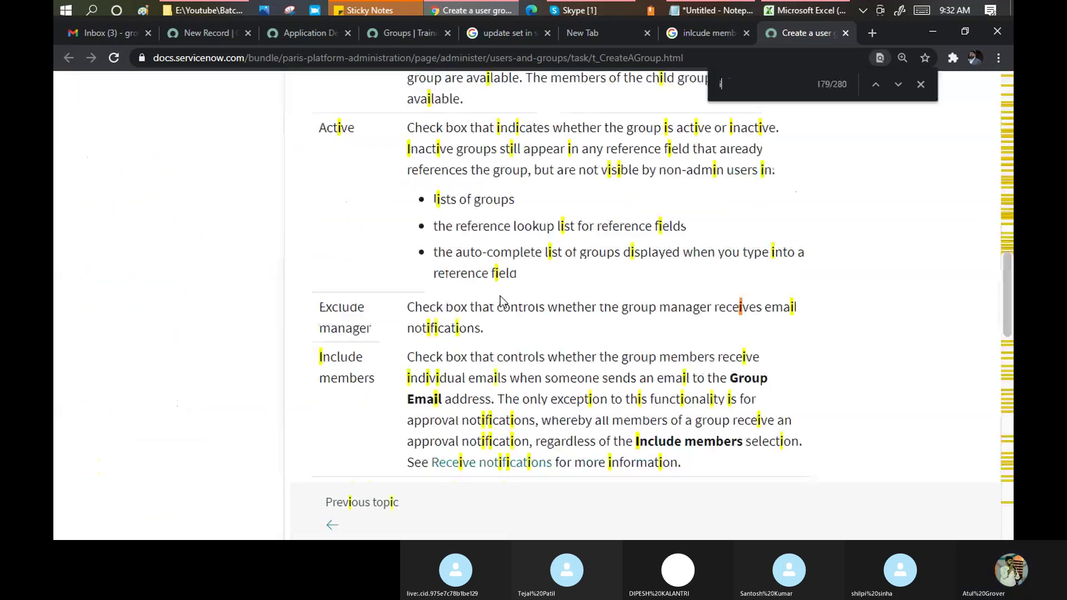
key(BackSpace)
key(BackSpace)
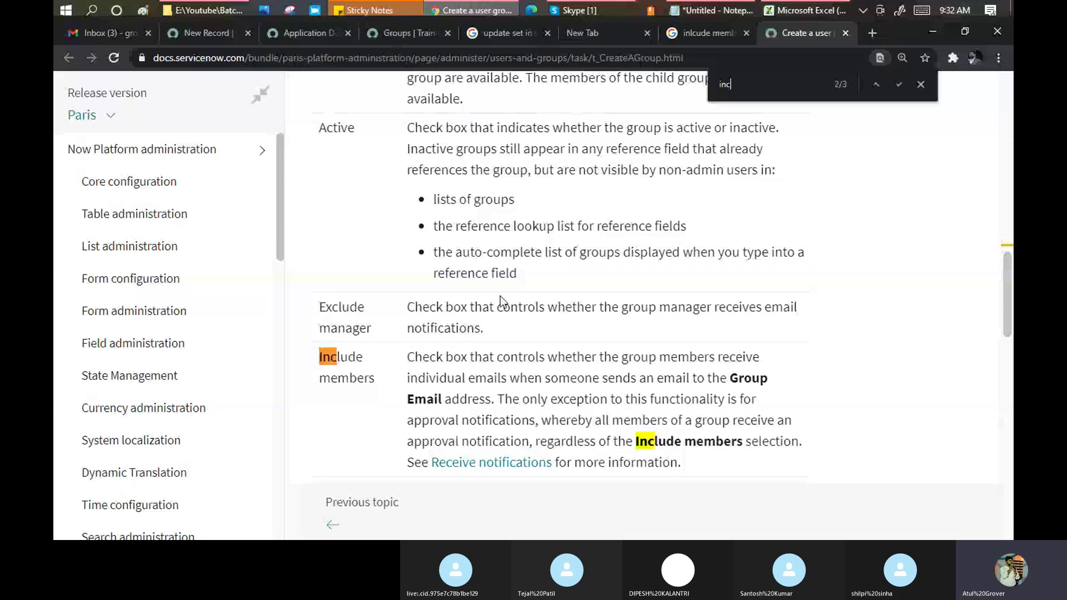
text(l)
drag(444, 358, 748, 362)
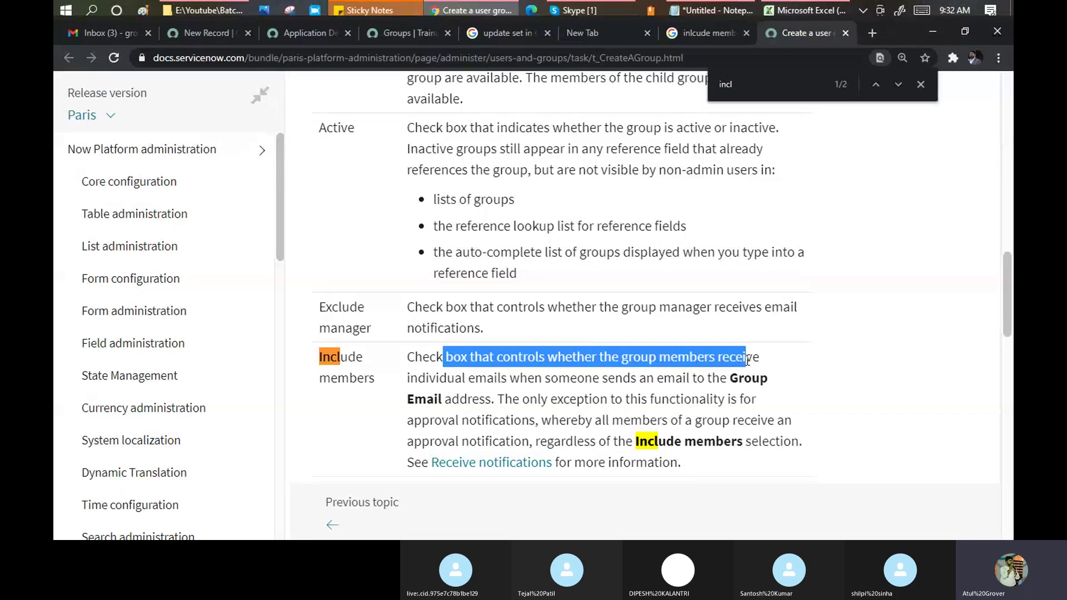
drag(494, 379, 717, 390)
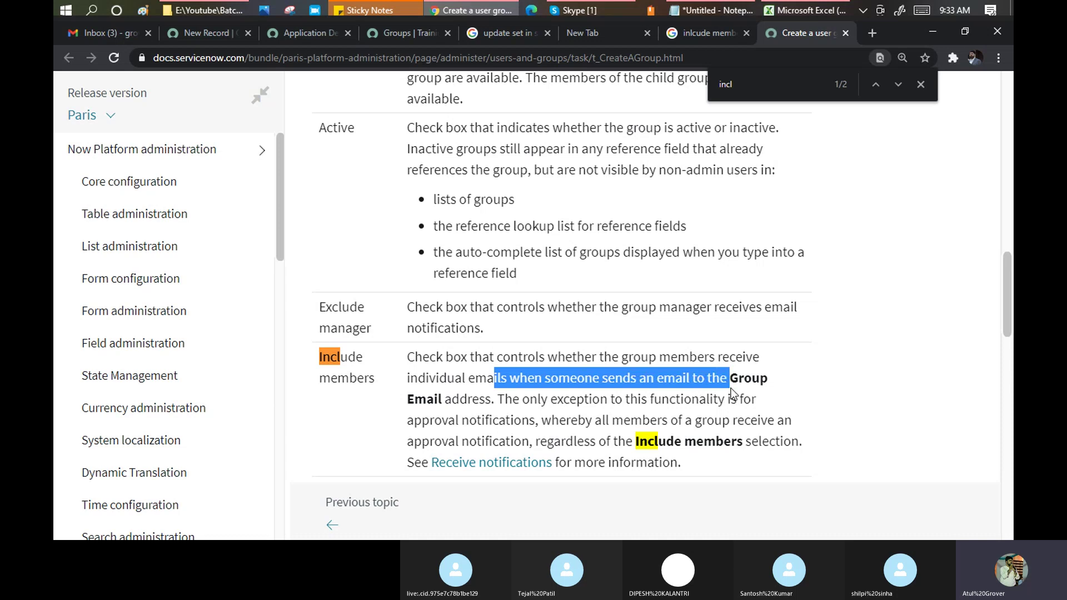
drag(408, 357, 495, 400)
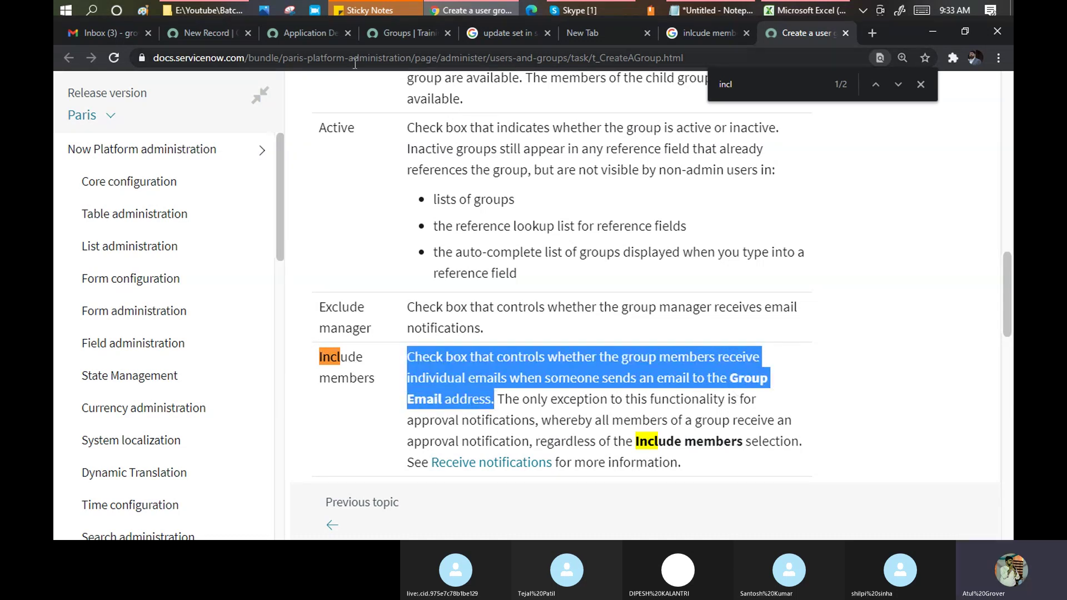
Review the Application Development record and the blank Group form, then return to the docs article.
click(283, 30)
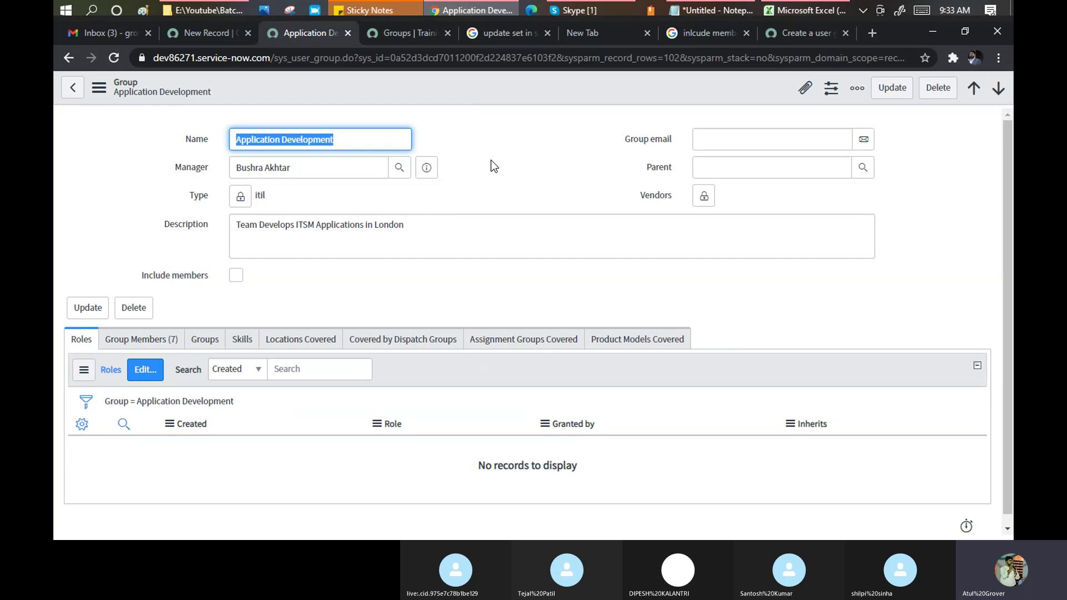
click(201, 35)
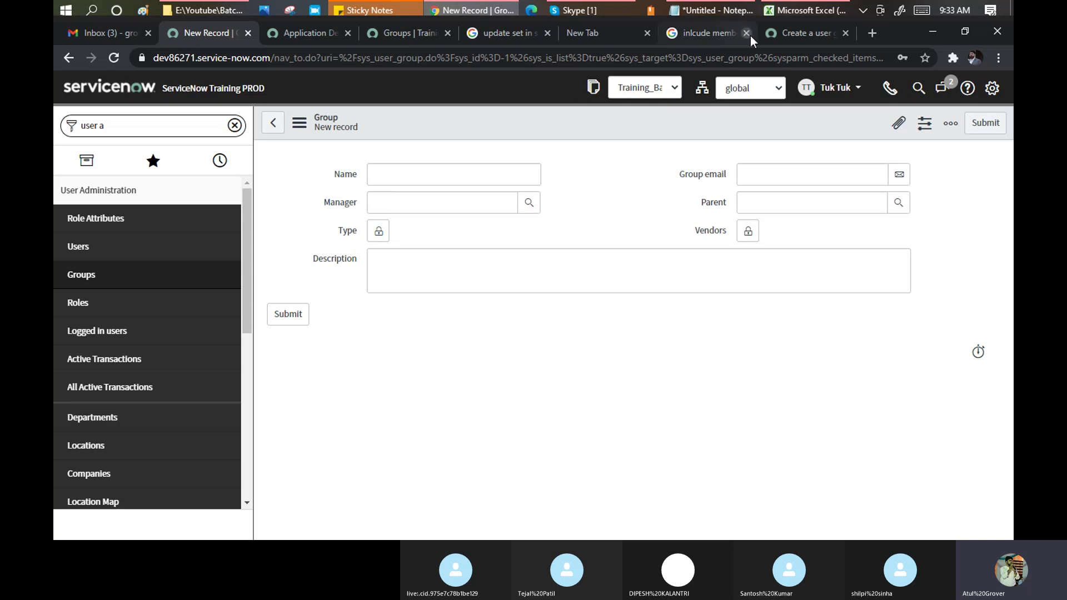
click(816, 36)
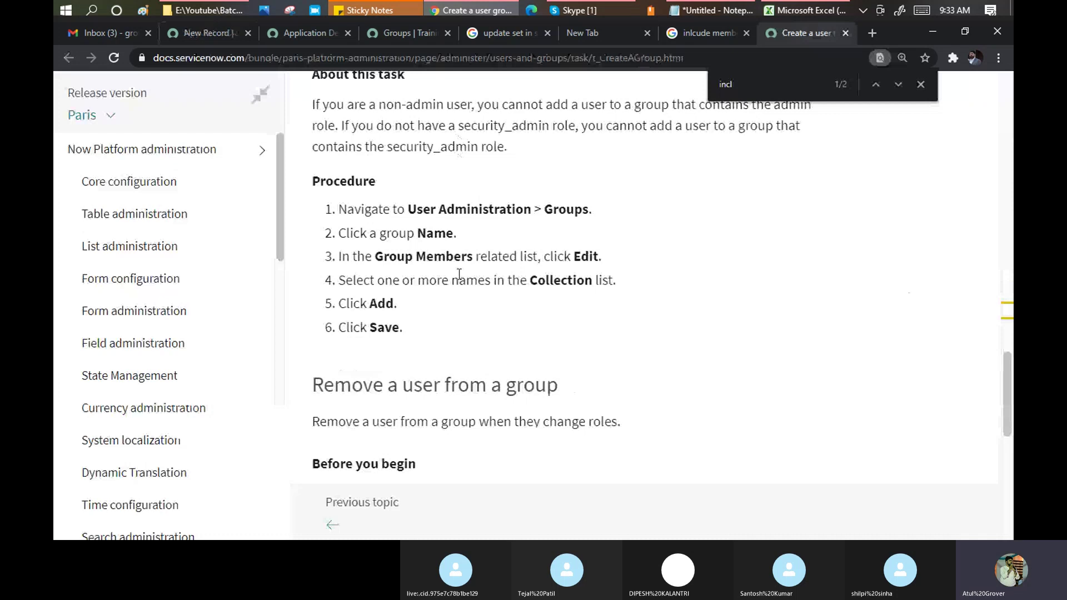
Read the Docs explanation of the group Type field and its Catalog Policy path, then return to the new Group record.
scroll(459, 275, up, 10)
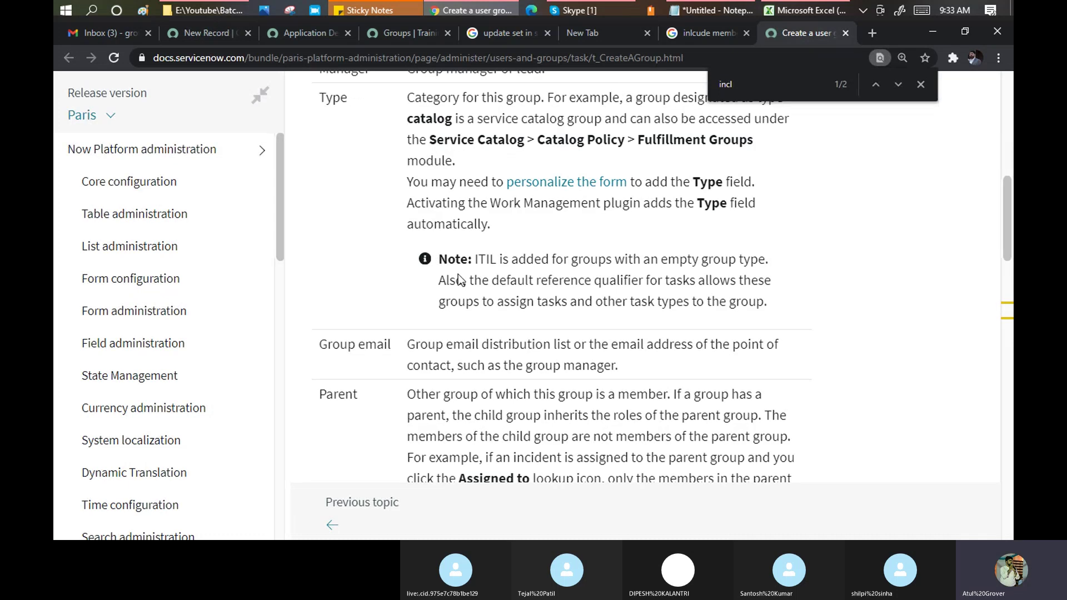
scroll(458, 274, up, 3)
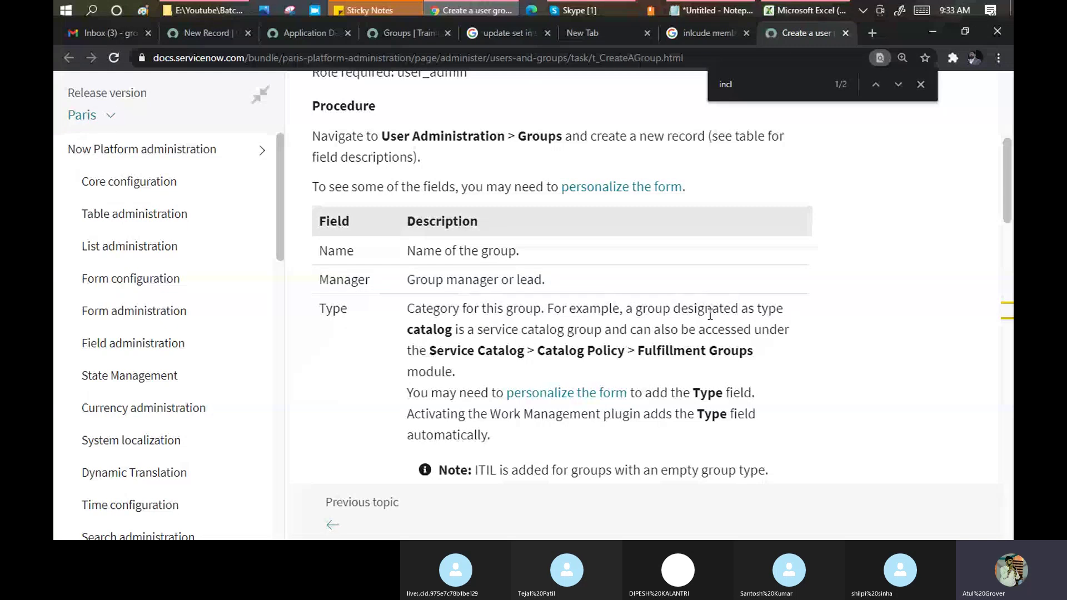
drag(428, 330, 595, 331)
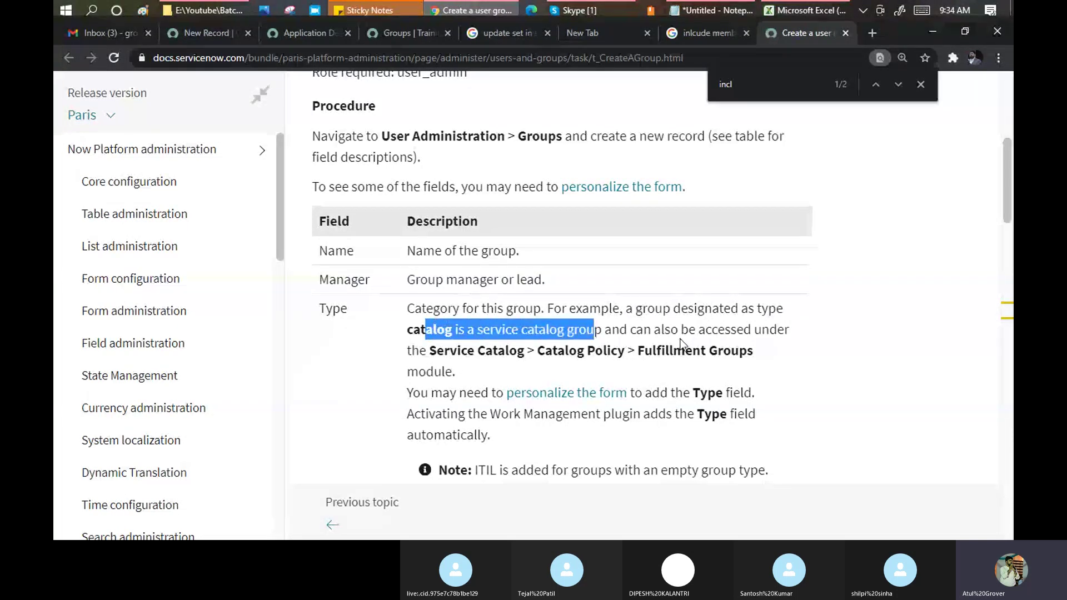
drag(485, 351, 665, 361)
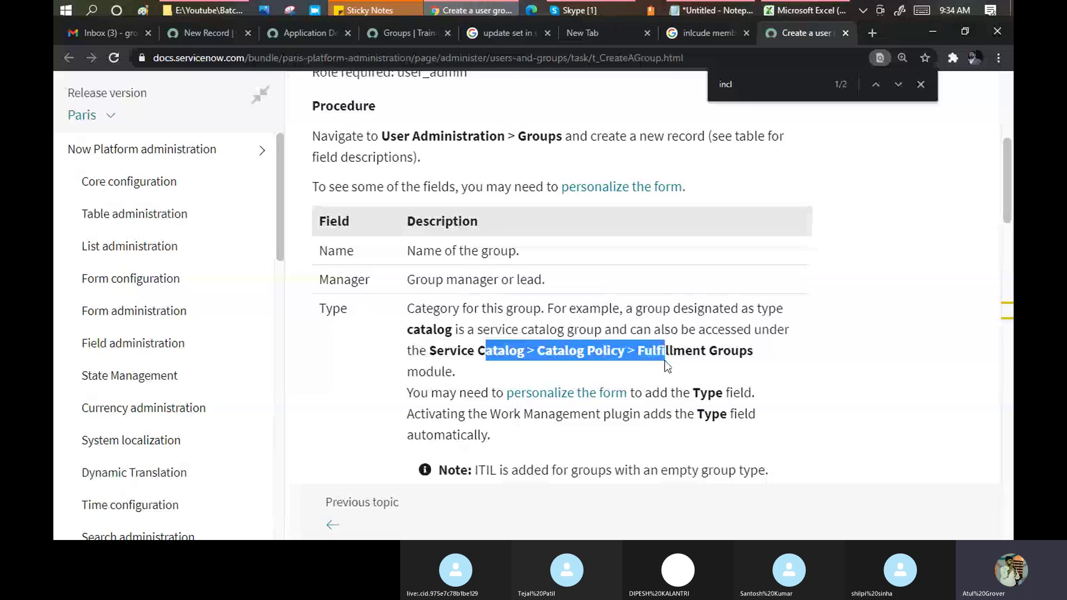
click(216, 35)
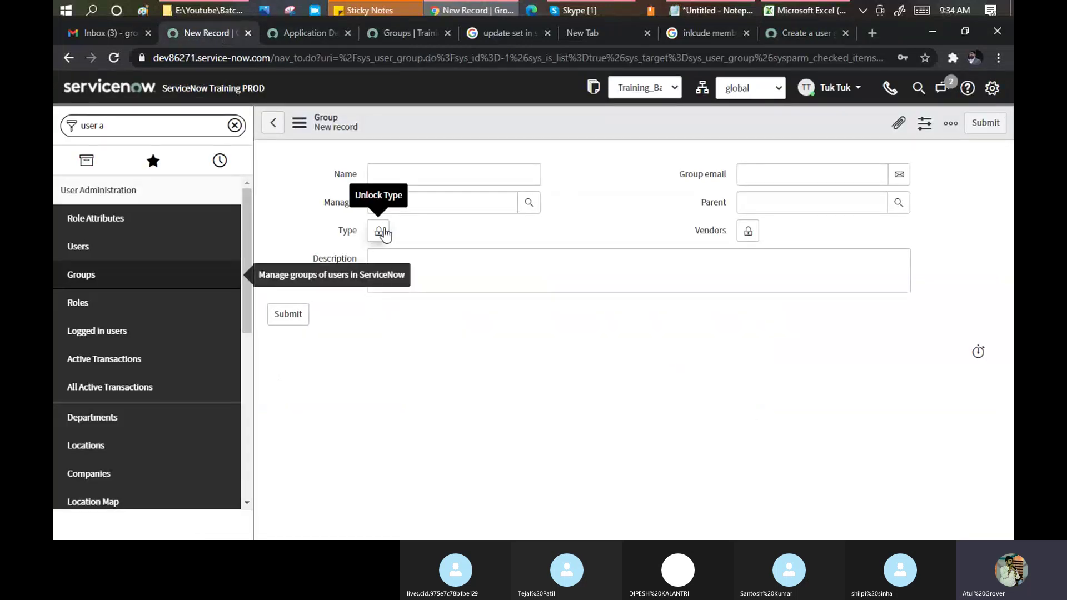
Filter the application navigator on 'incident' and open the Open incidents list in a new tab.
click(438, 172)
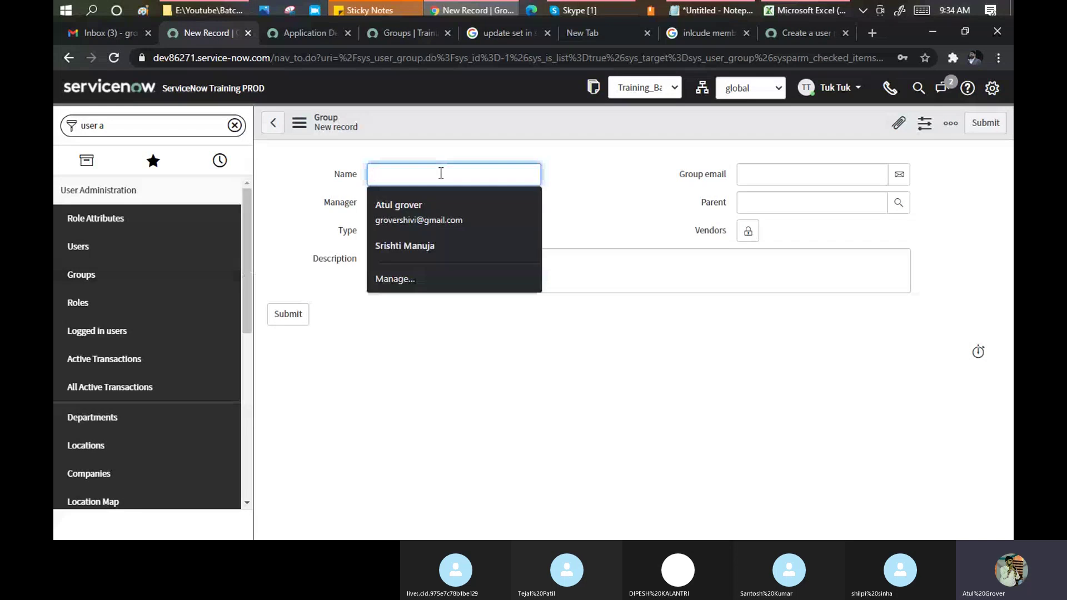
click(629, 186)
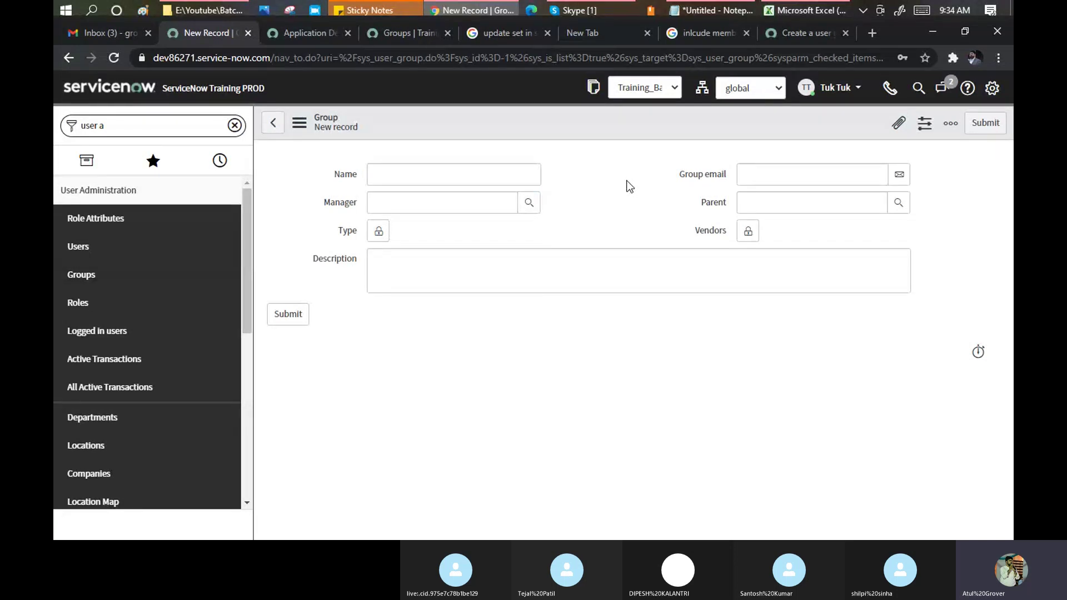
click(117, 126)
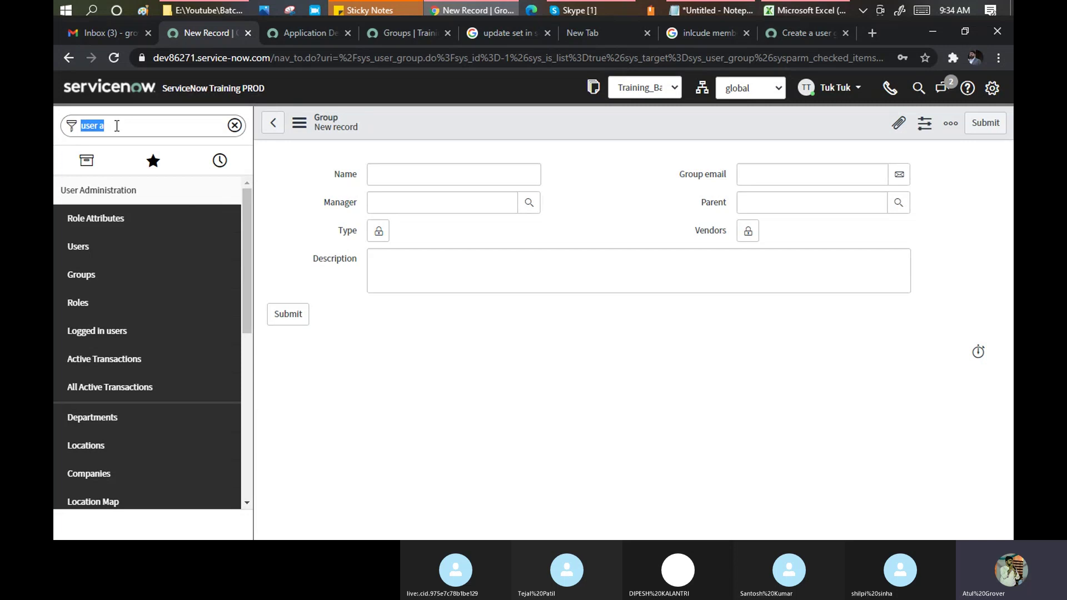
text(in)
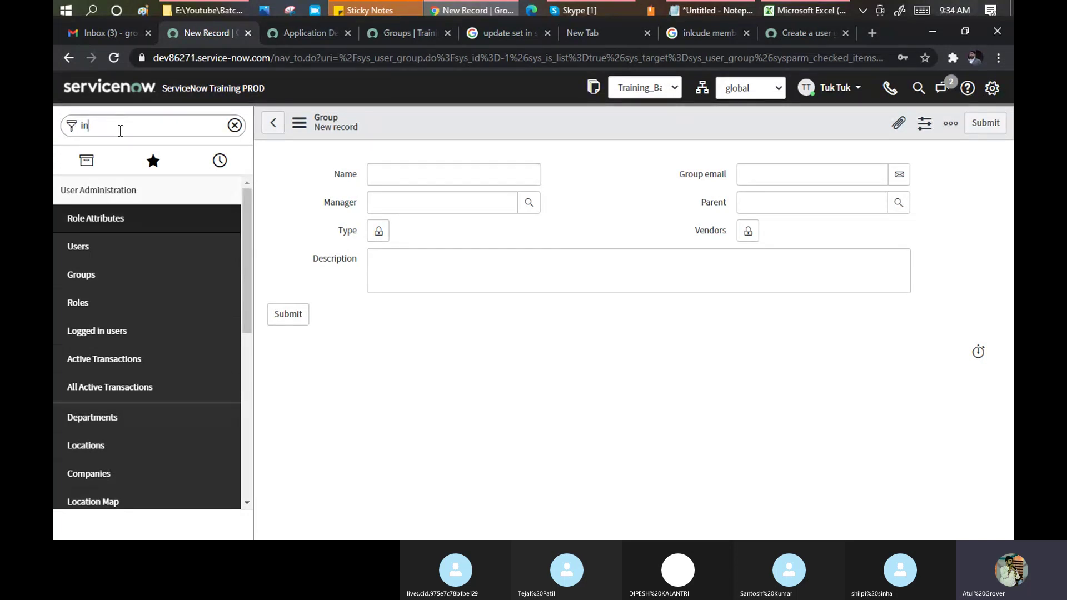
text(cid)
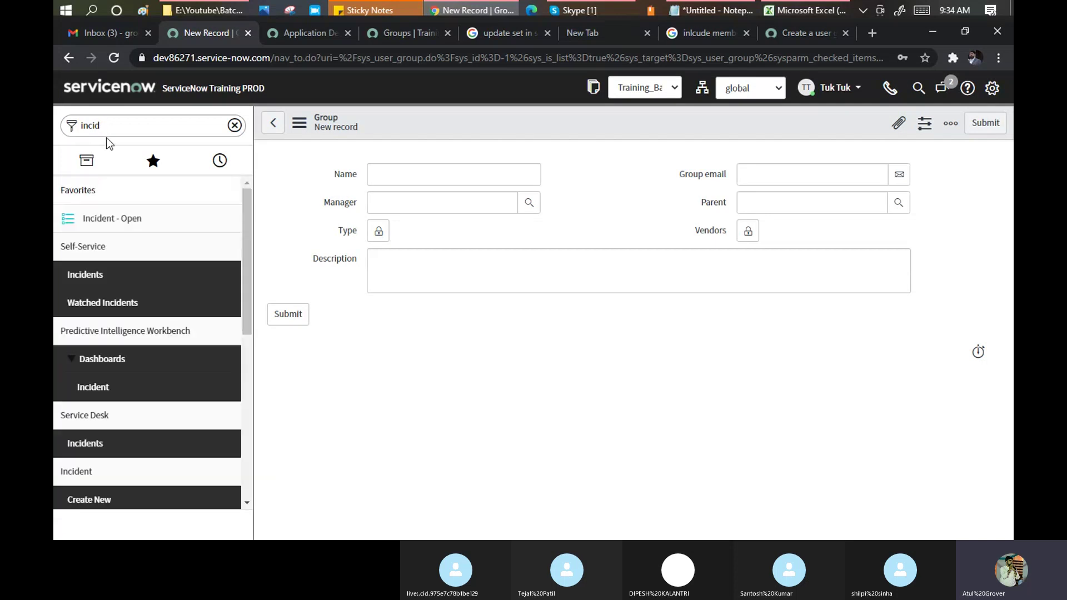
text(neent)
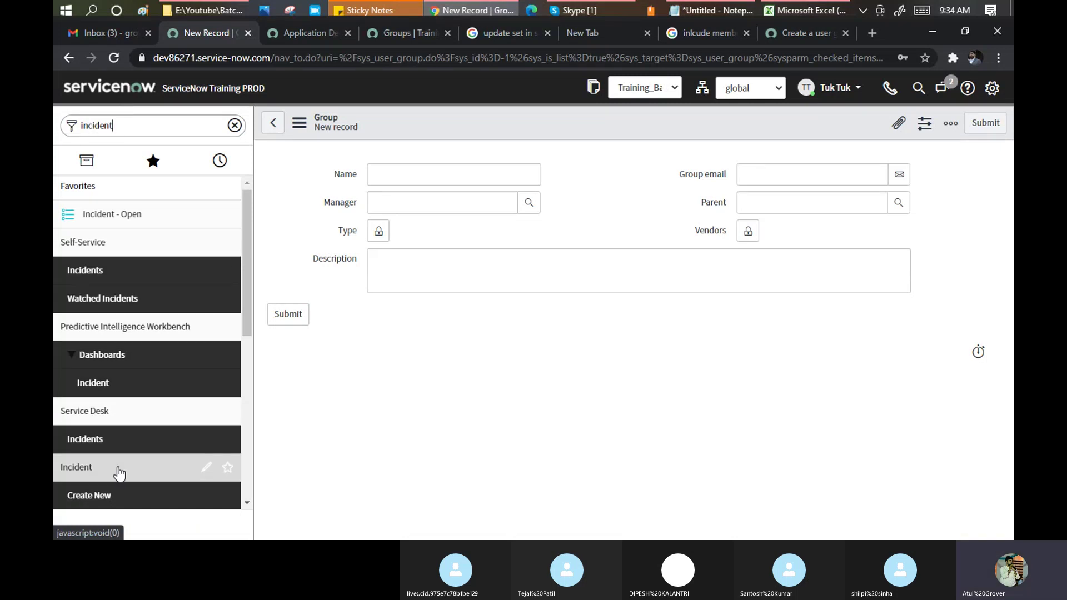
scroll(112, 395, down, 3)
middle_click(80, 418)
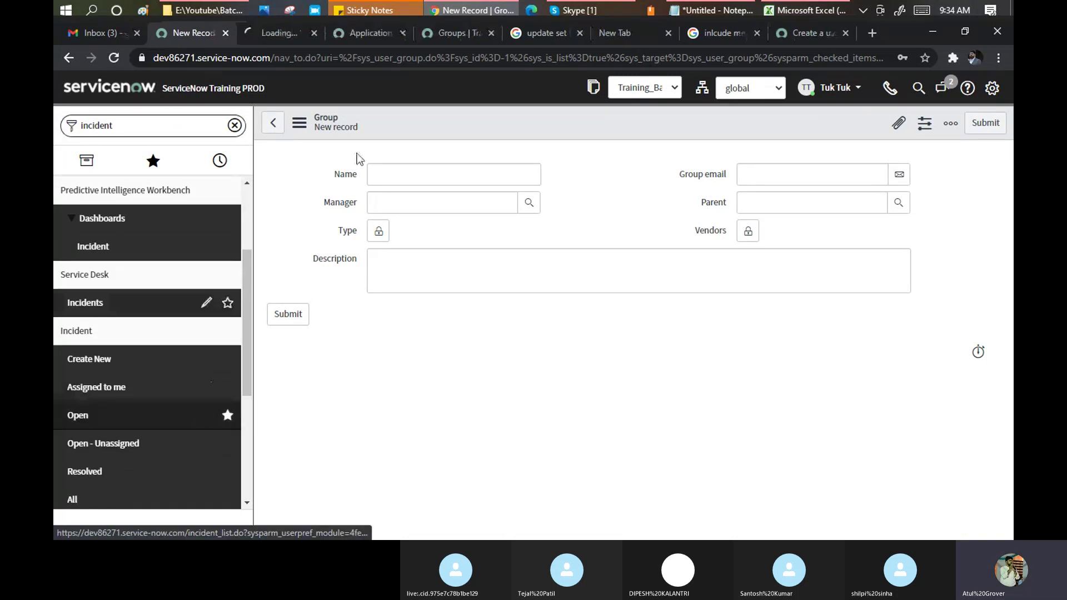
Open incident INC0010112, inspect its empty Assignment group field, then return to the new Group record.
click(285, 35)
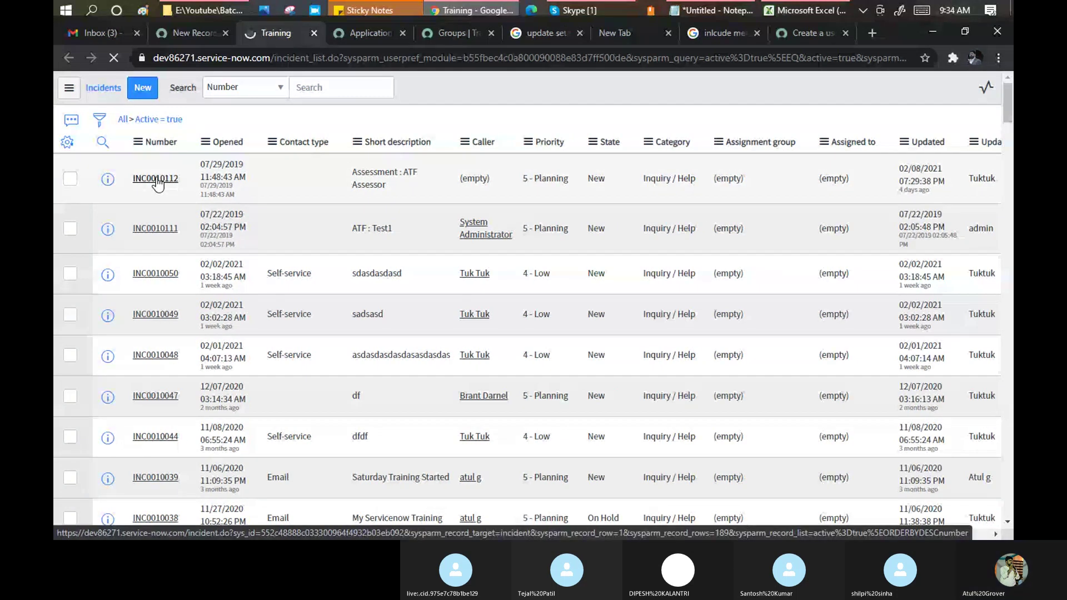
click(156, 178)
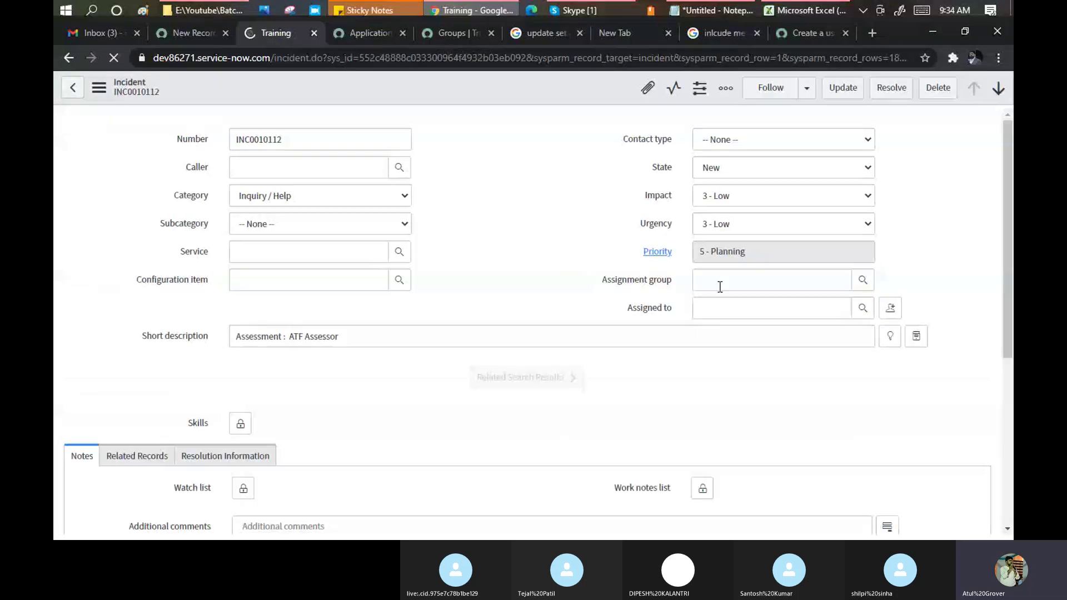
click(720, 286)
drag(673, 282, 622, 281)
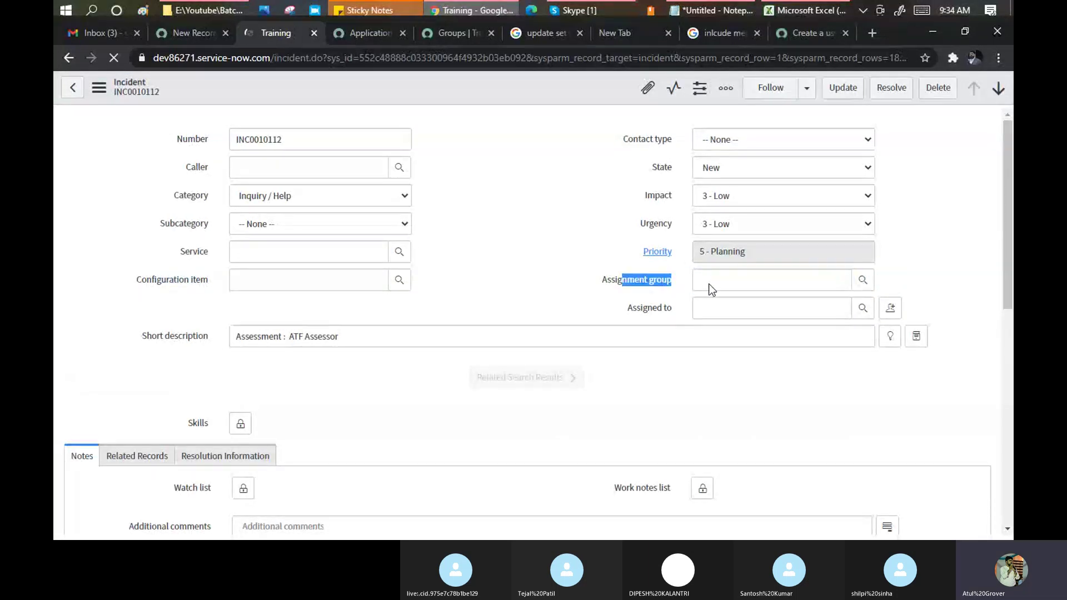
click(708, 281)
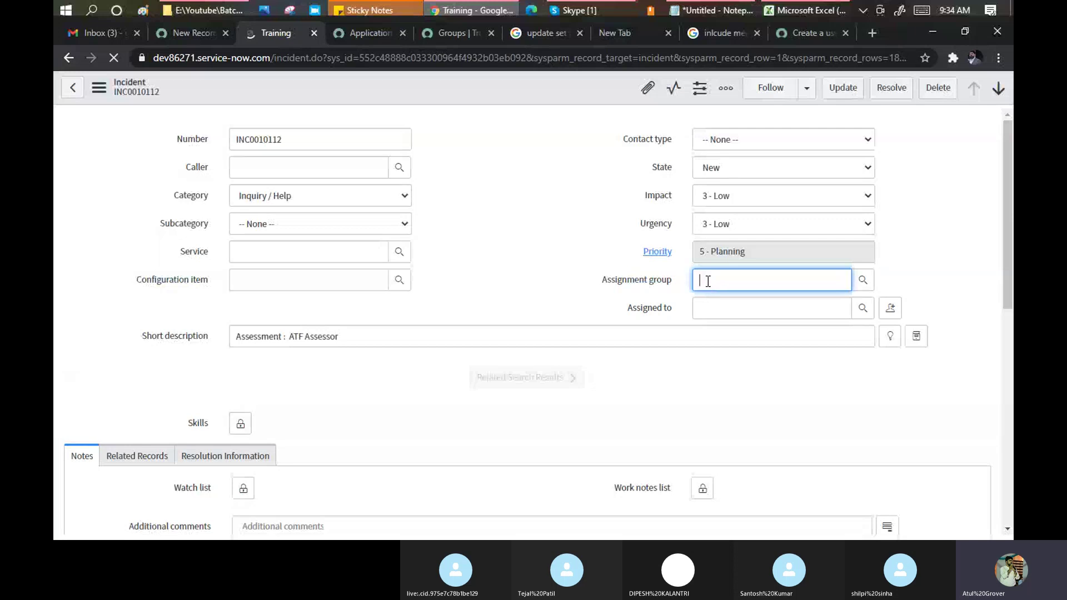
drag(605, 281, 669, 288)
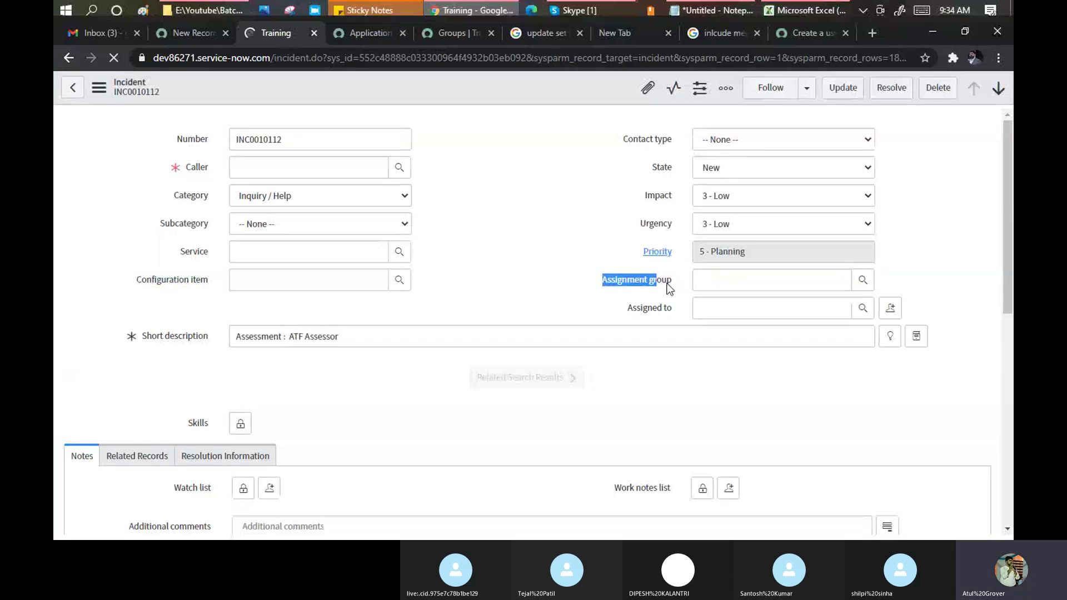
click(673, 282)
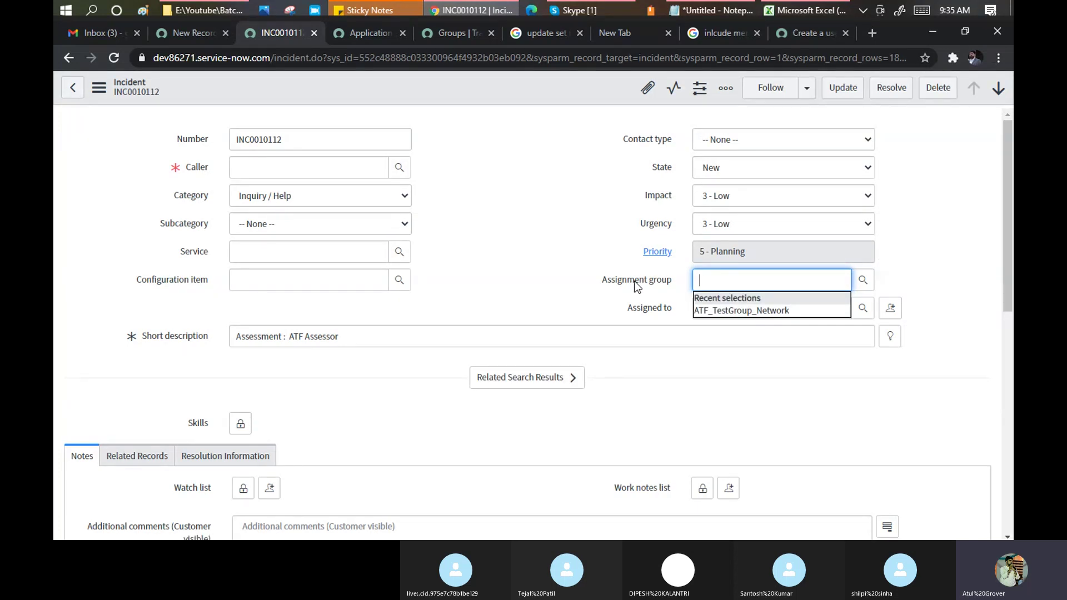
click(179, 32)
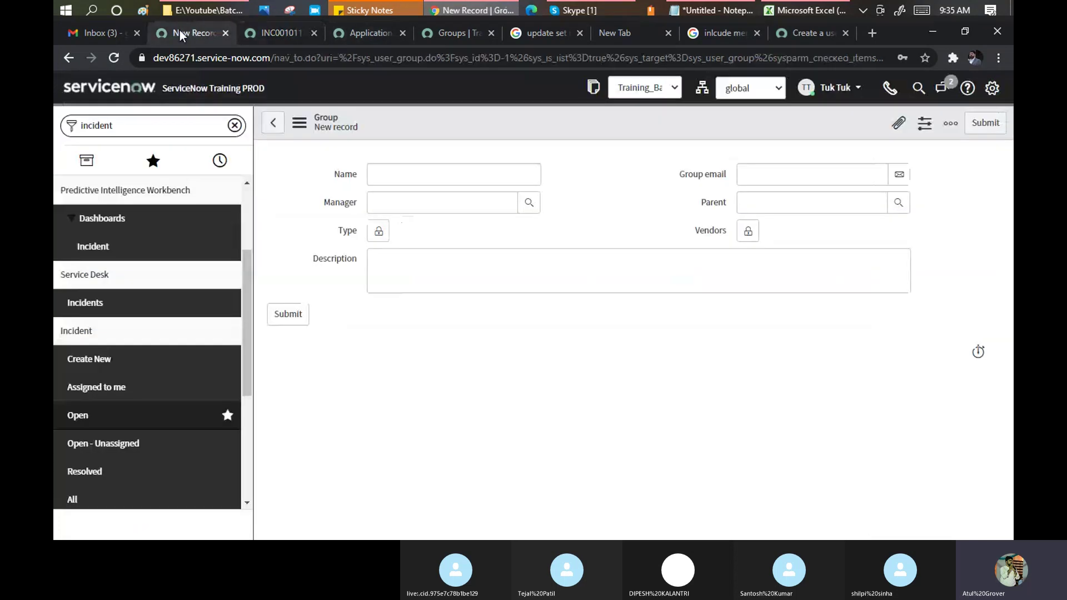
Enter '**' in the Type field and bring up the unfiltered Group Types lookup.
click(378, 234)
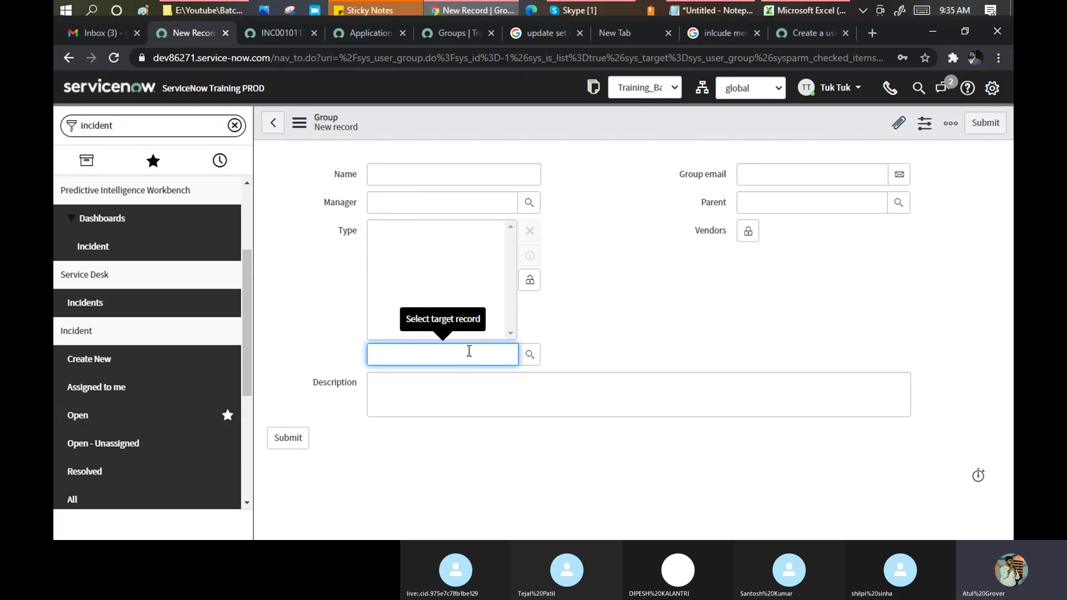
text(**)
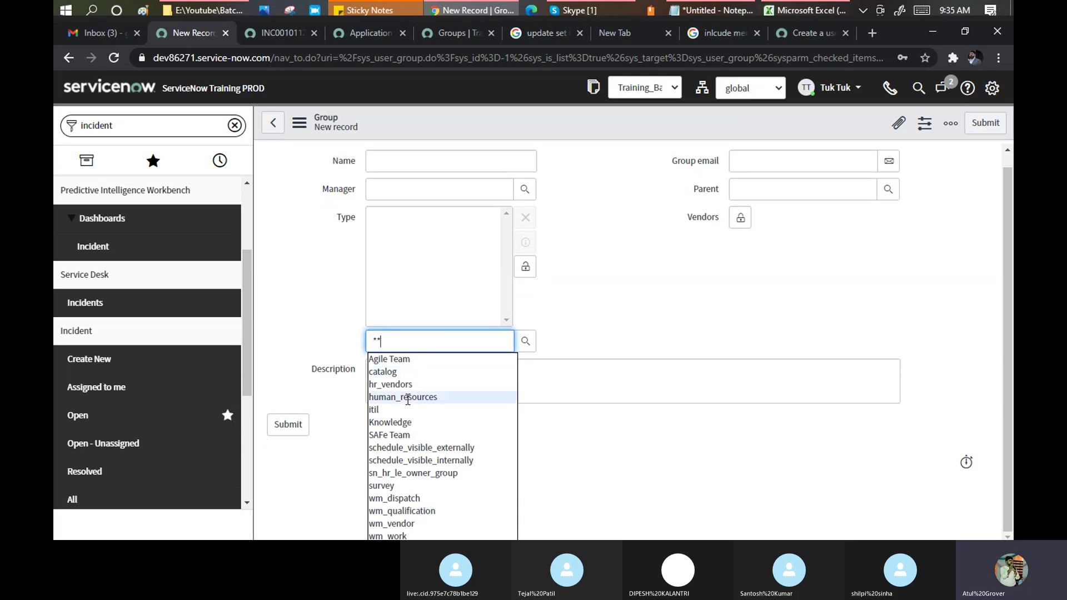
click(530, 353)
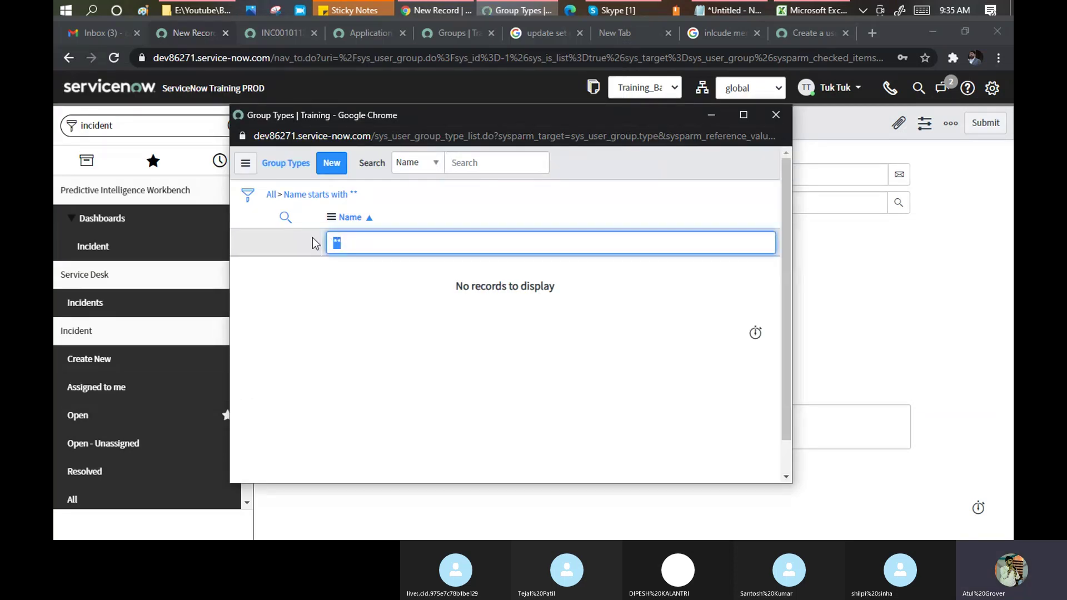
key(BackSpace)
click(271, 197)
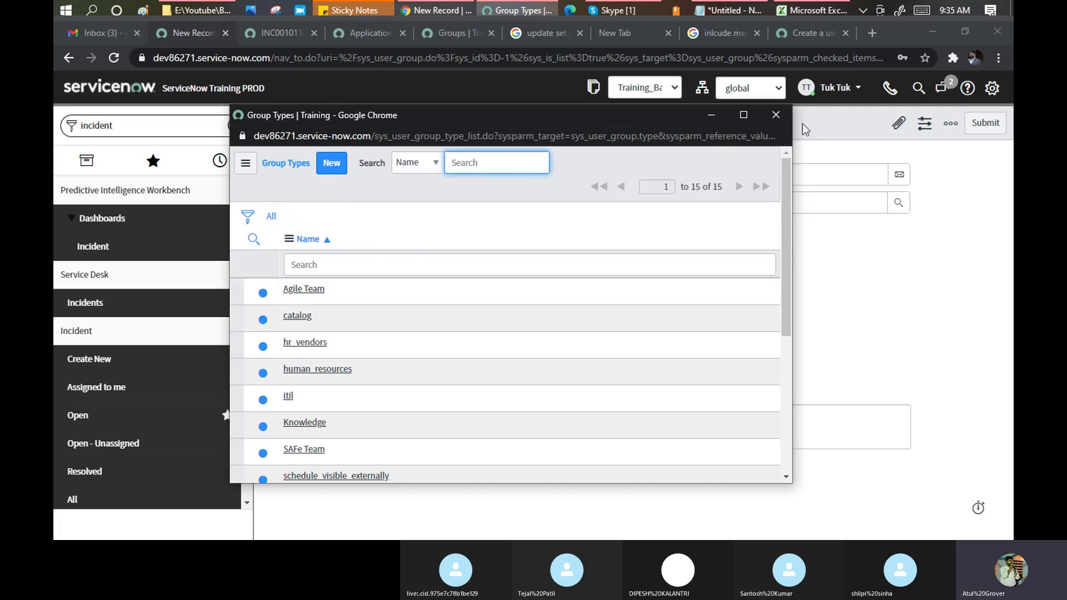
Maximize the Group Types lookup, scroll through all 15 types, and return to the Group form.
click(744, 115)
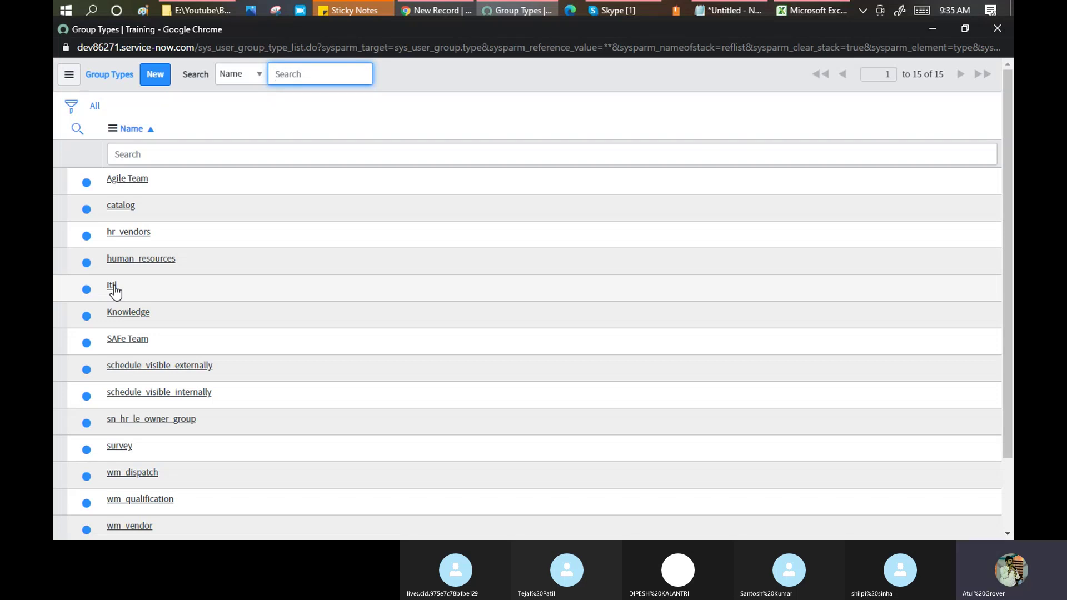
scroll(110, 295, down, 2)
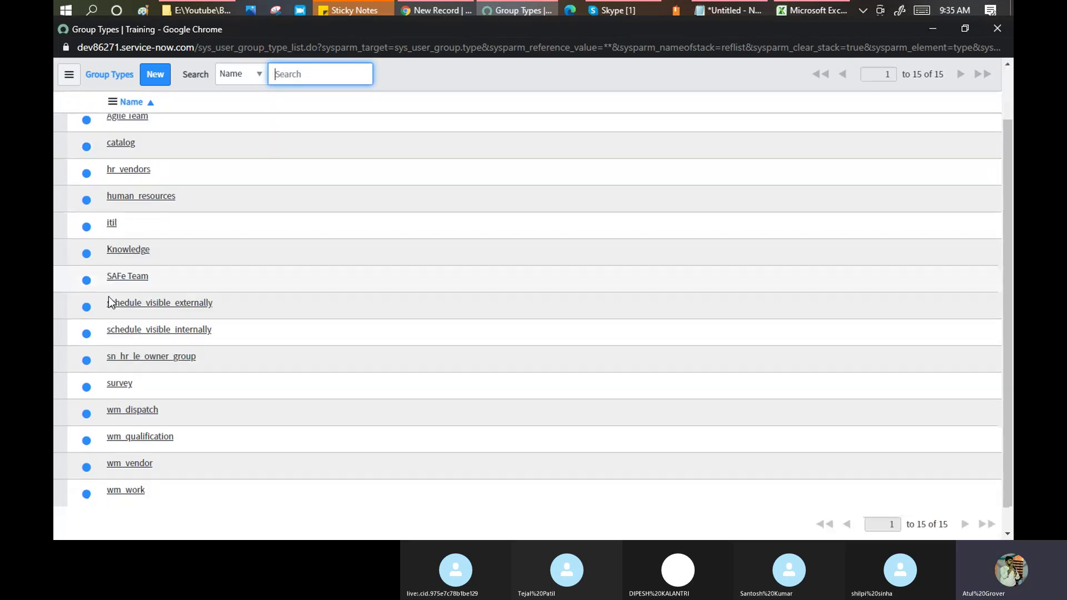
scroll(108, 298, up, 1)
scroll(108, 298, up, 1)
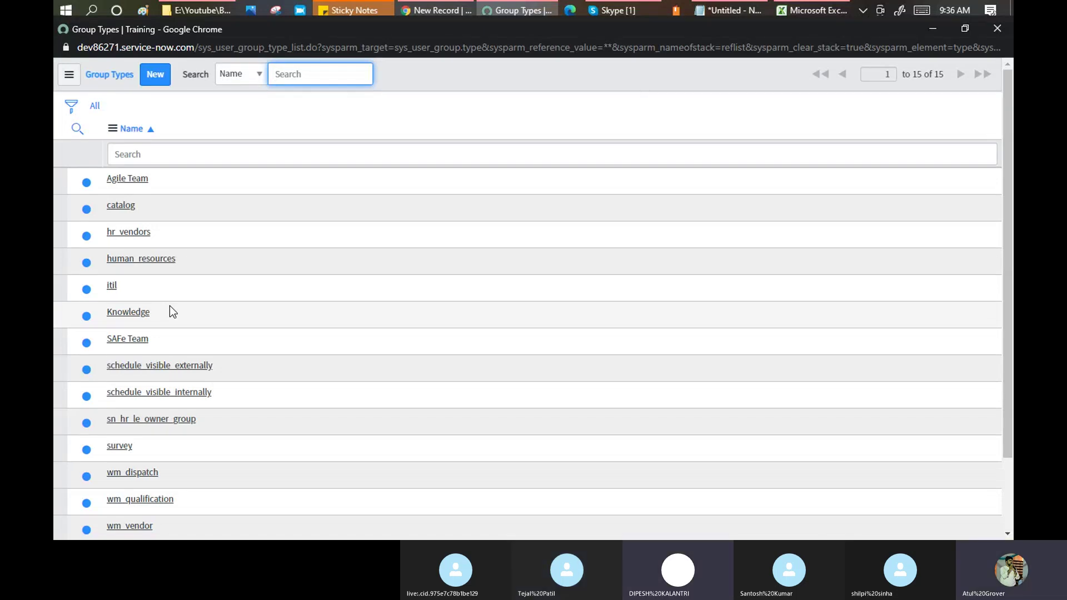
mouse_move(434, 10)
click(421, 44)
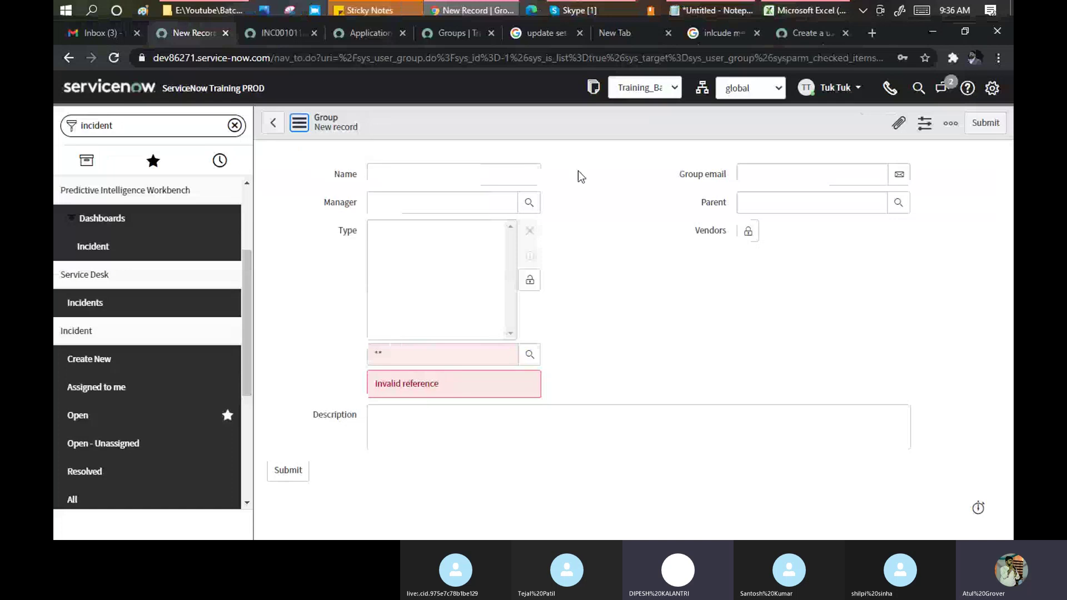
Delete the invalid '**' from the Type reference field so the error clears.
key(BackSpace)
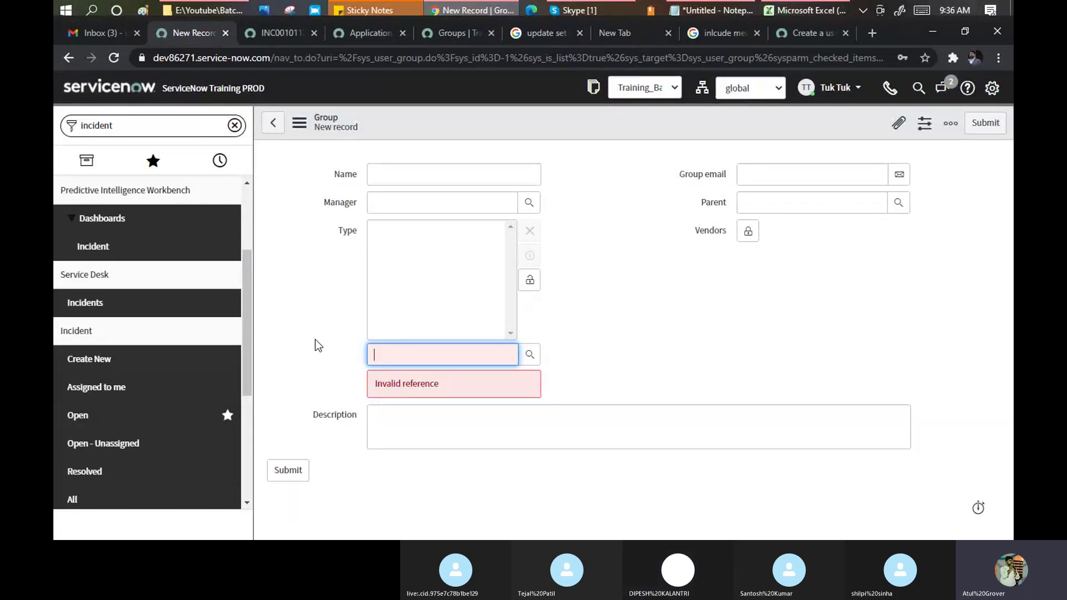
click(315, 340)
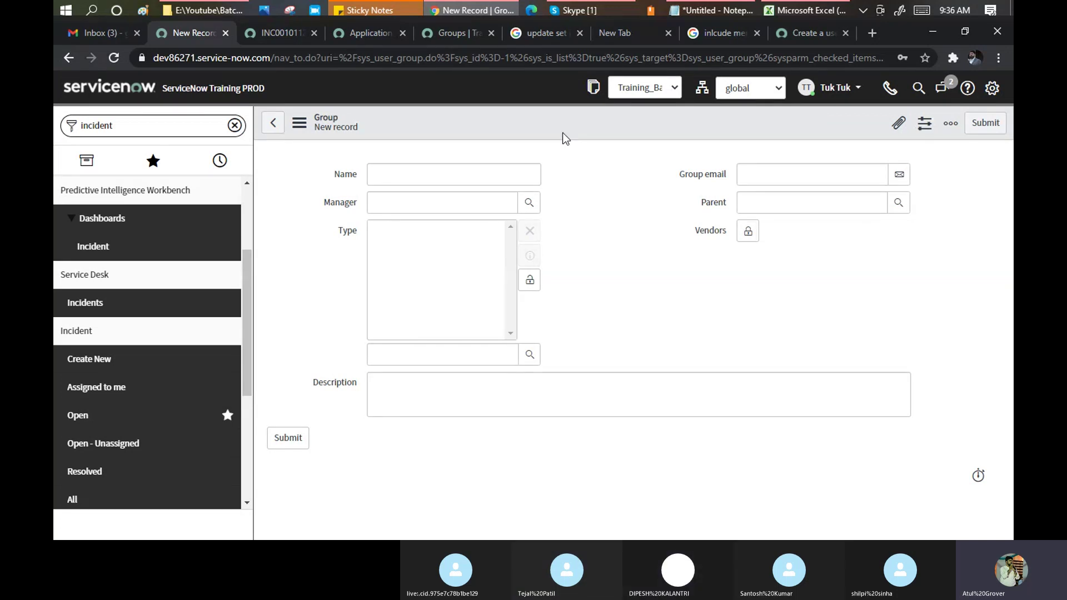
drag(154, 58, 272, 56)
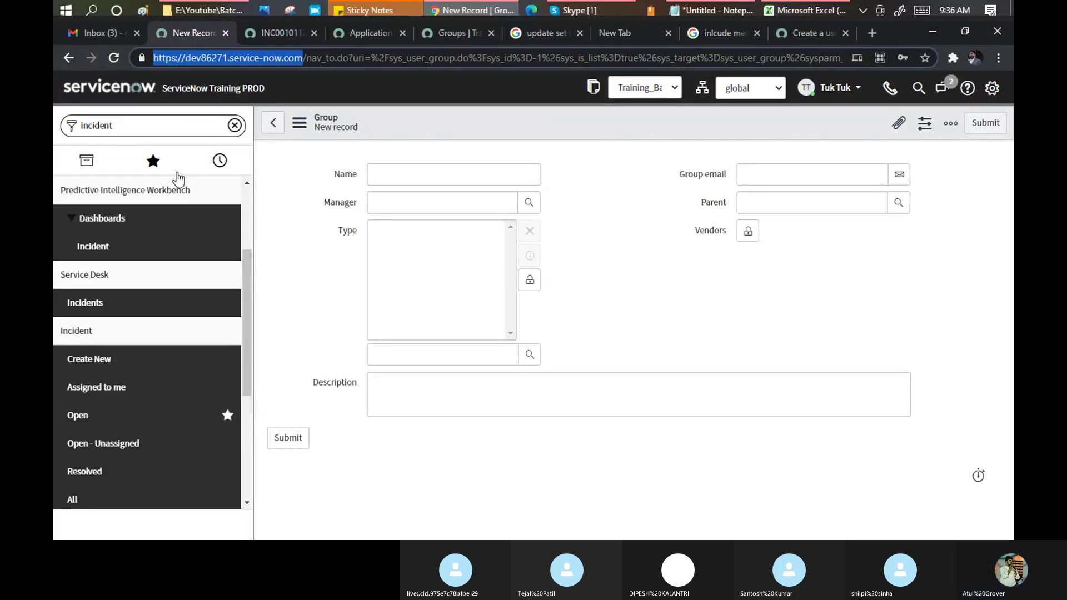
click(345, 89)
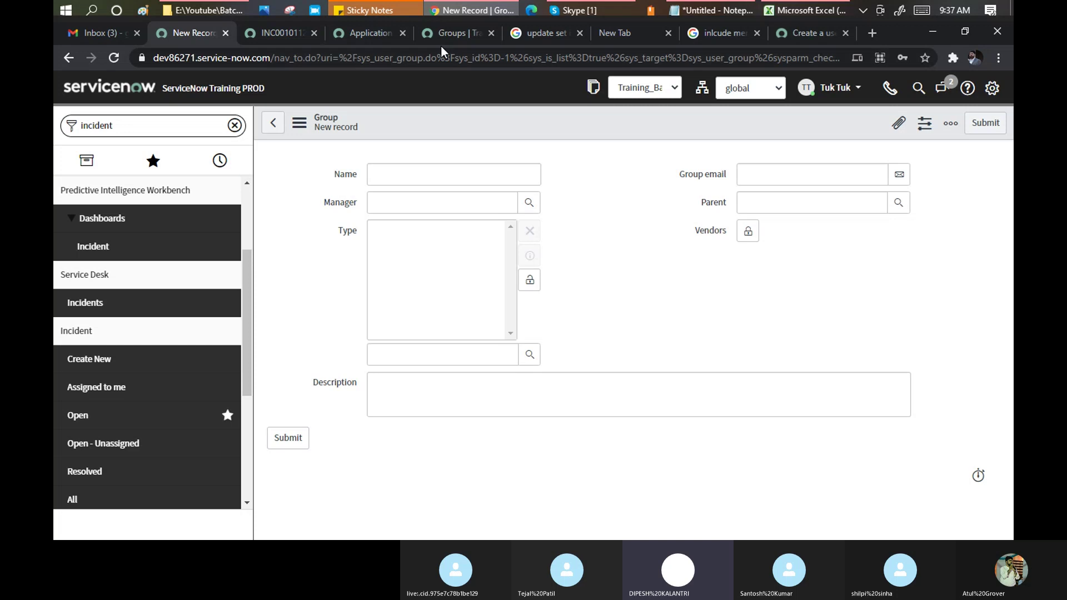
Check the Notepad group notes, then reopen the Group Types lookup on the ServiceNow form.
click(459, 12)
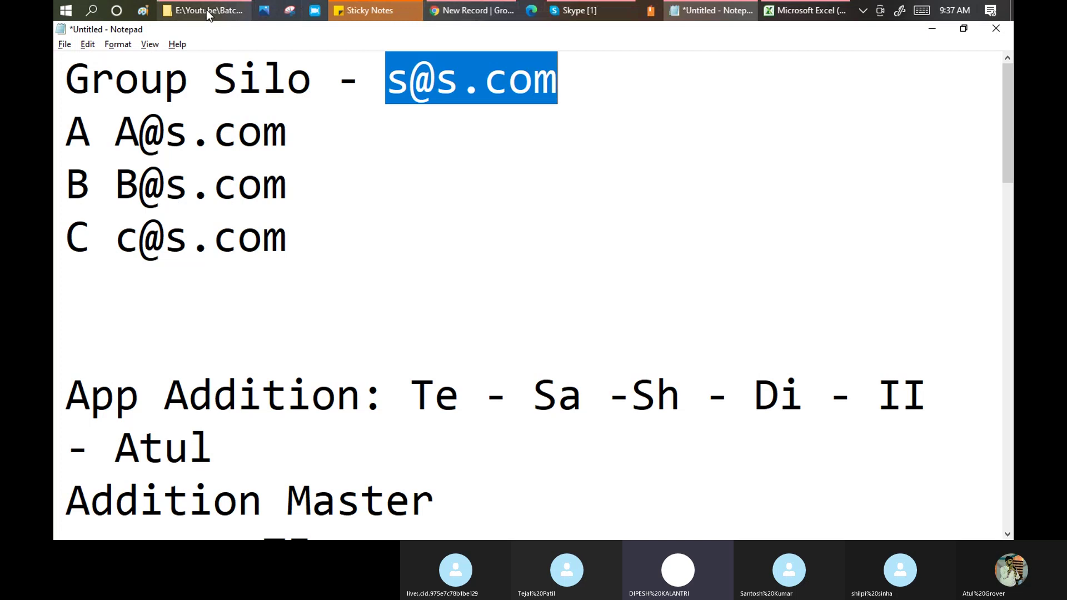
click(475, 11)
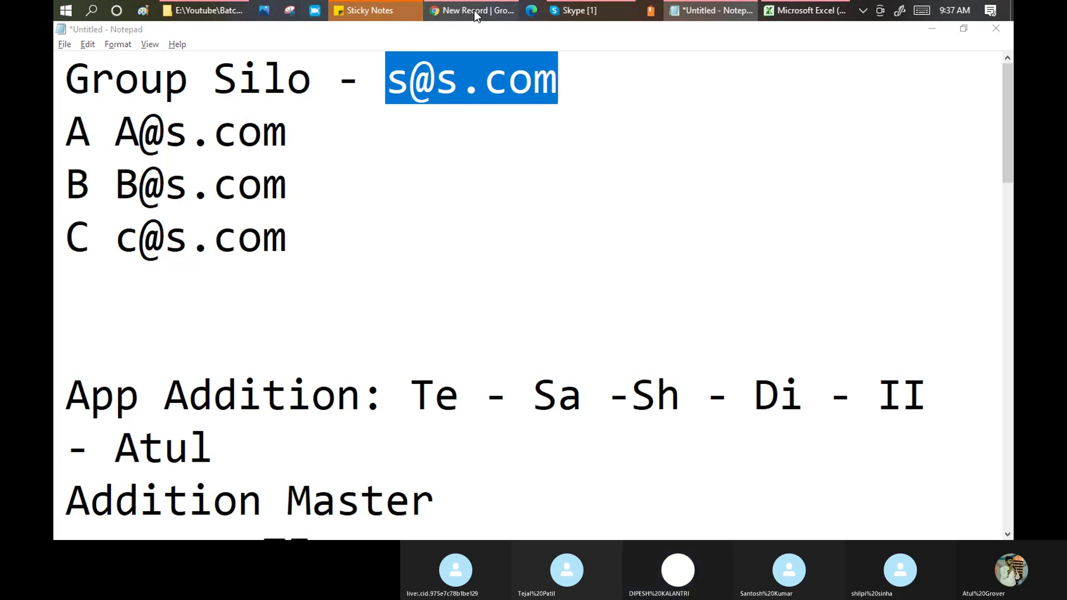
click(530, 360)
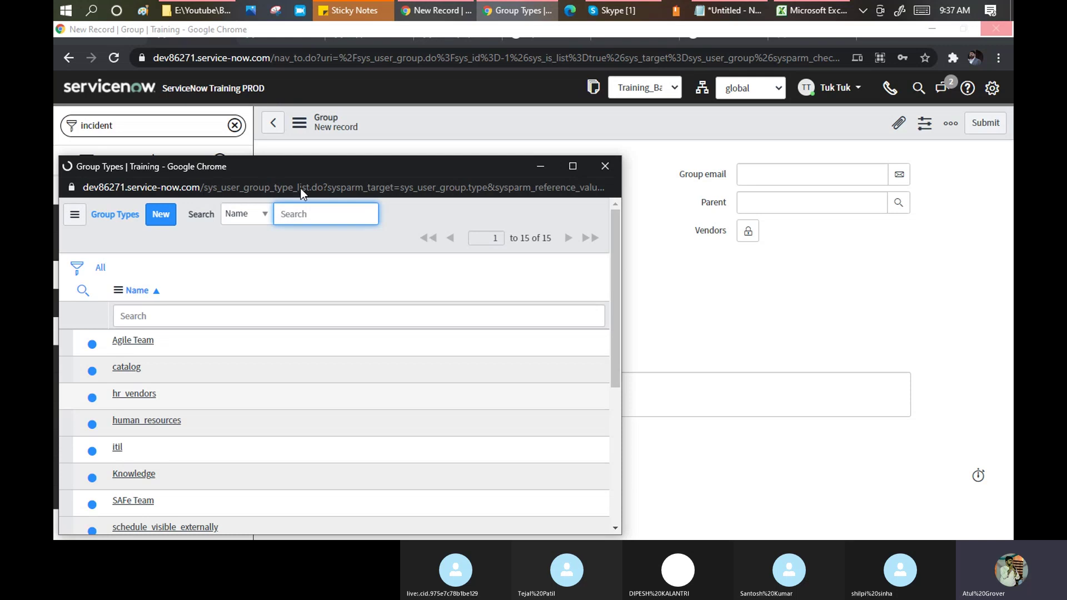
Choose itil as the new Group's Type and collapse the Type field.
click(117, 447)
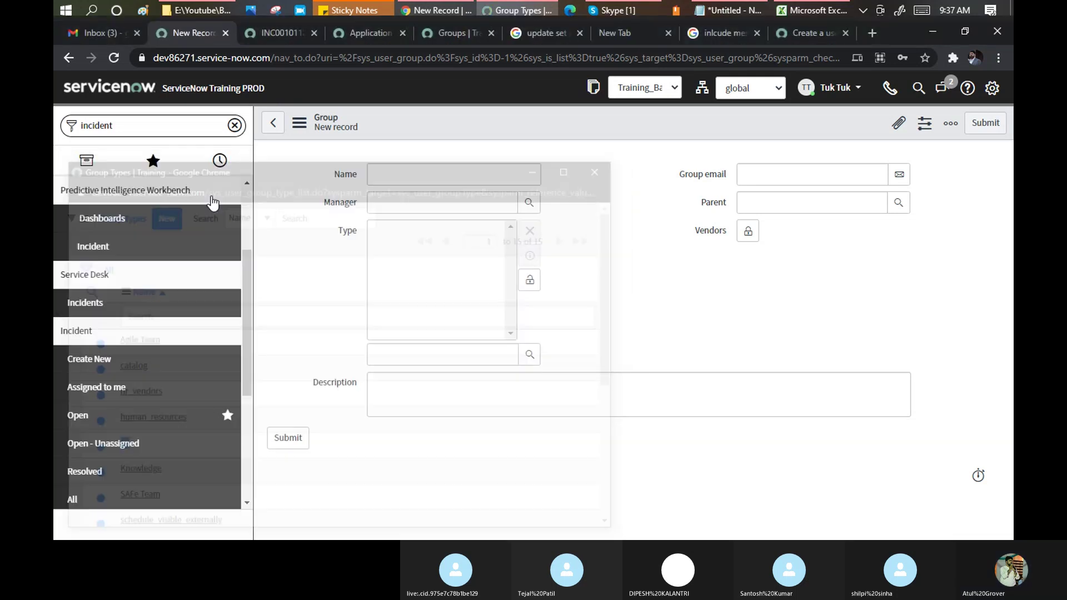
click(529, 279)
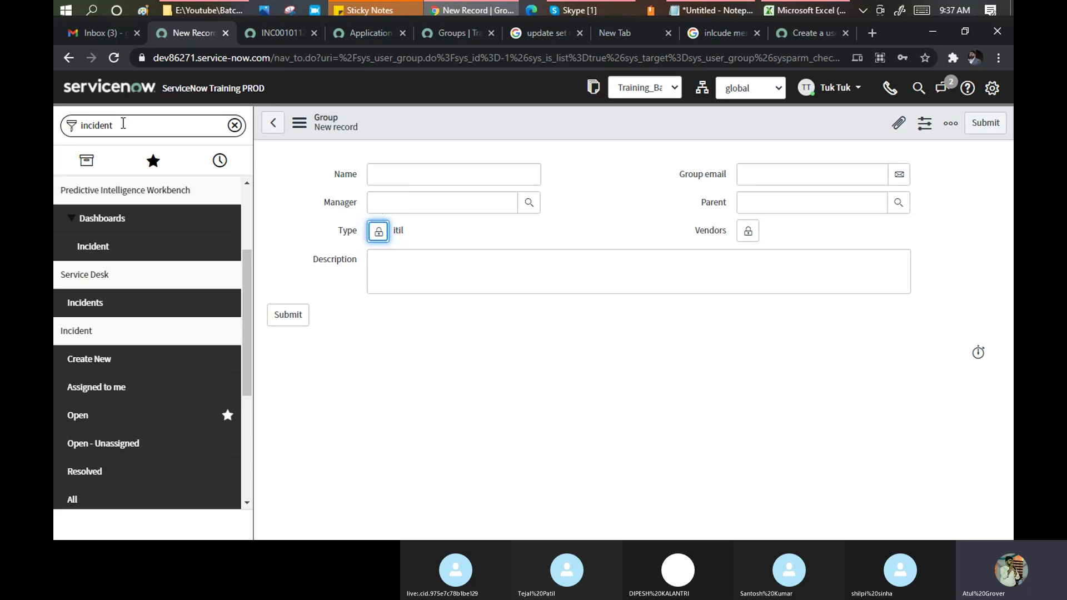
drag(356, 58, 424, 56)
key(ctrl+c)
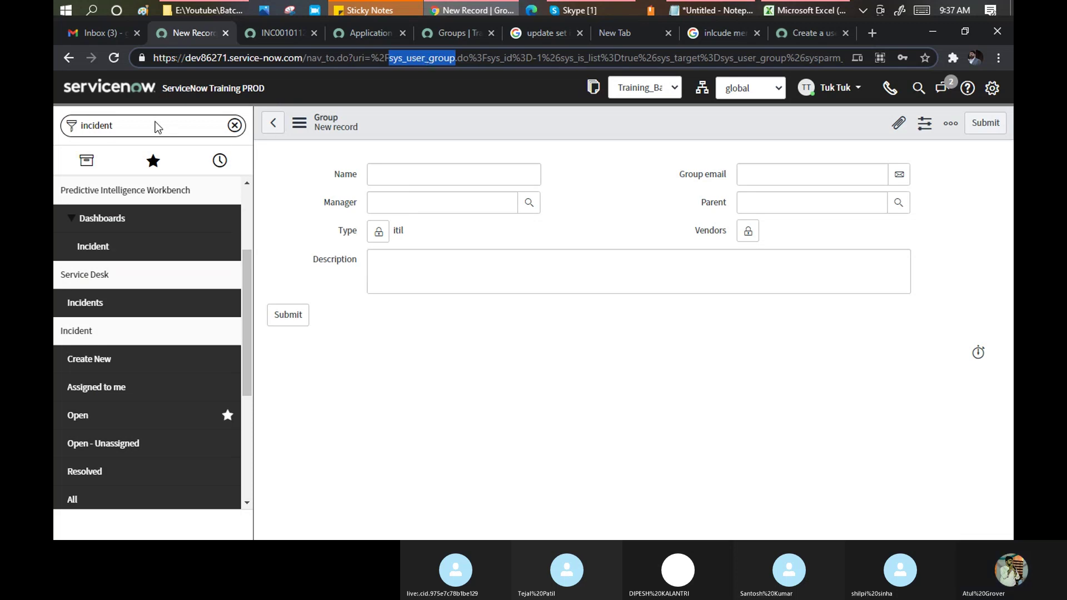
Open the sys_user_group_type.LIST table list from the navigator filter.
click(157, 126)
drag(135, 126, 69, 128)
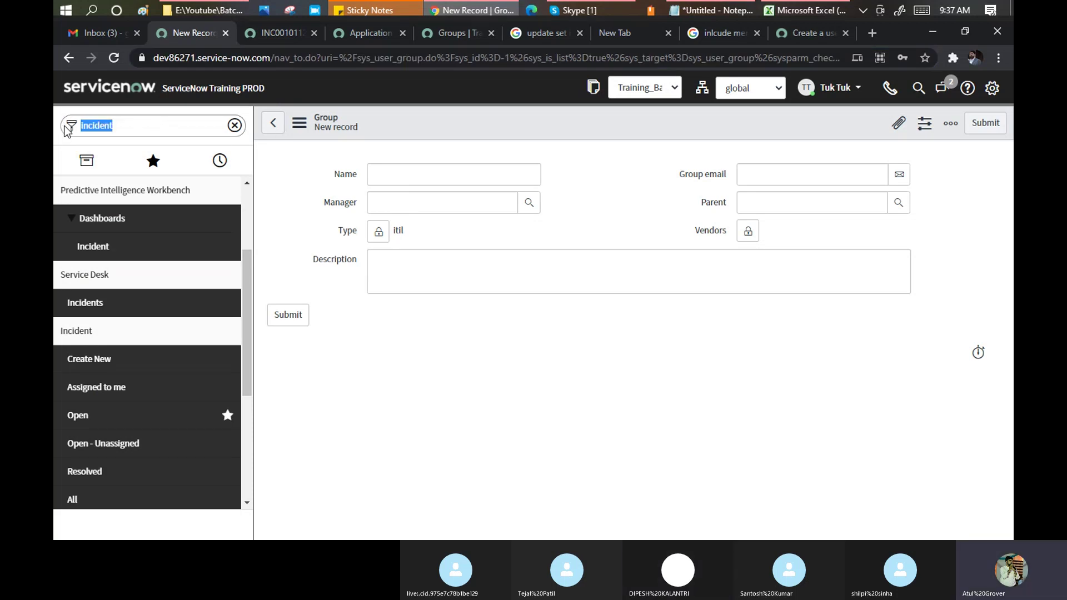
key(ctrl+v)
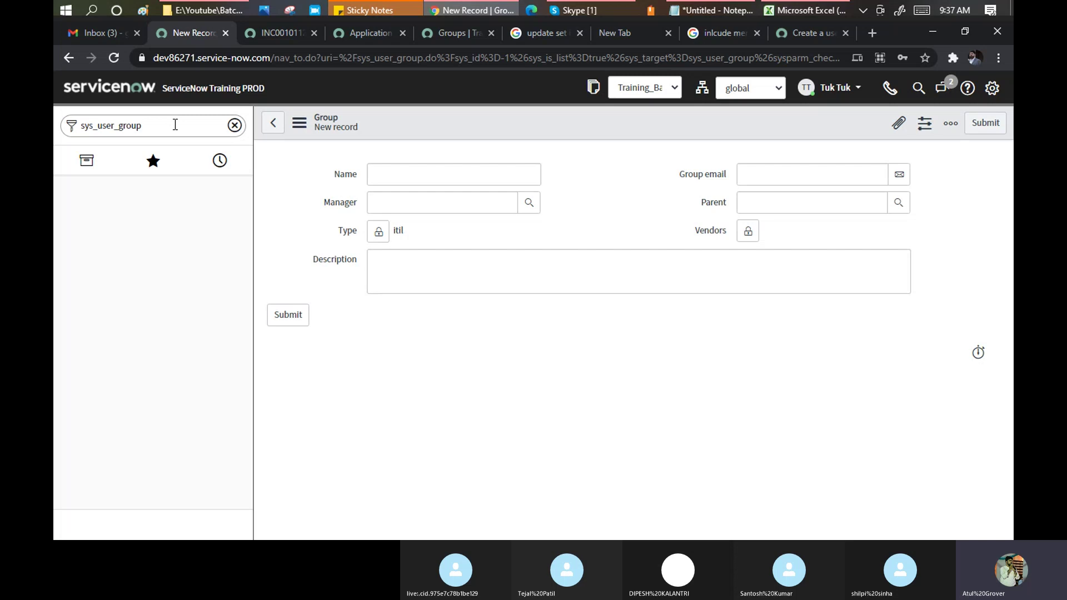
text(_type.LIST)
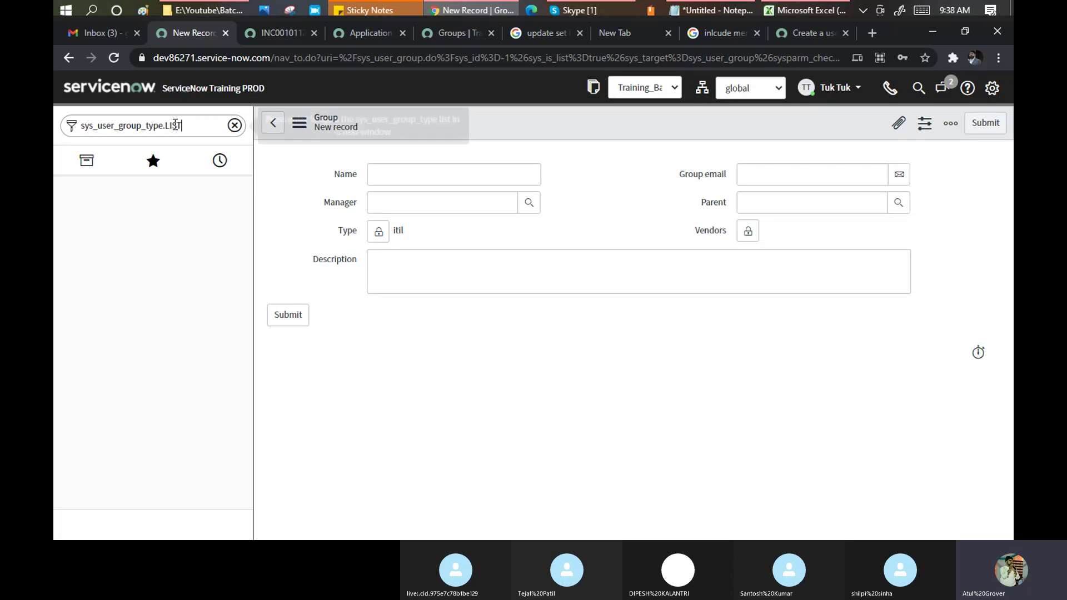
key(Return)
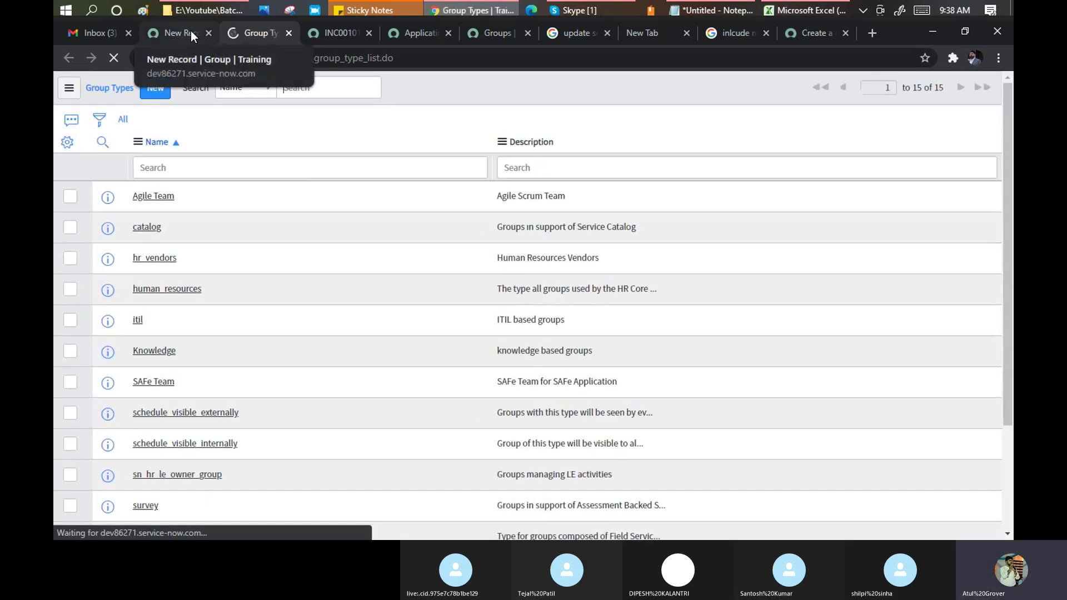
On the New Record tab, enter sys_user_group.list in the navigator filter.
click(191, 32)
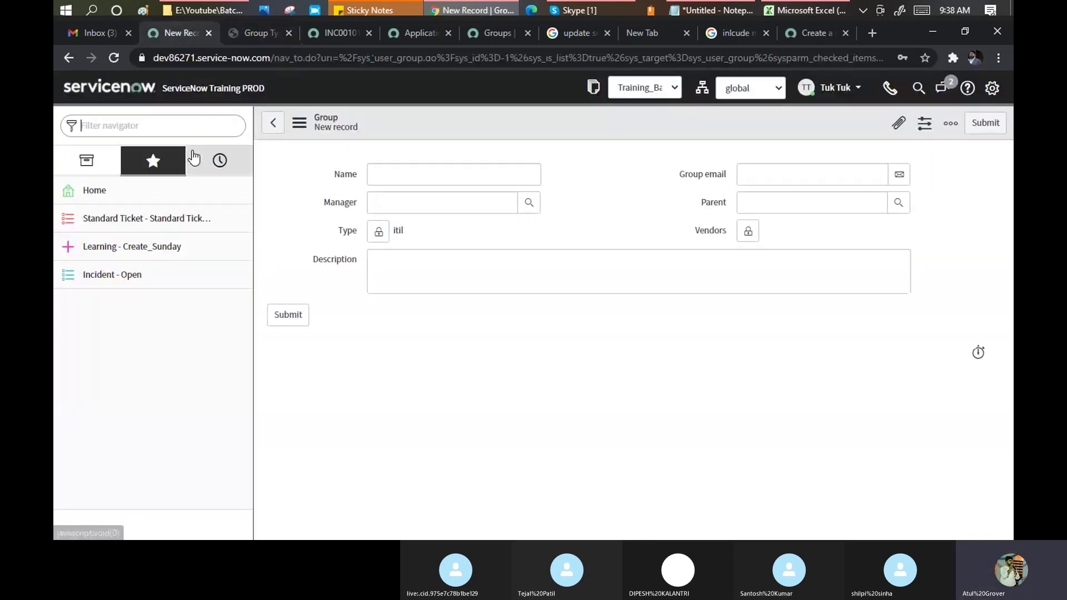
click(163, 121)
text(sys_user_group.)
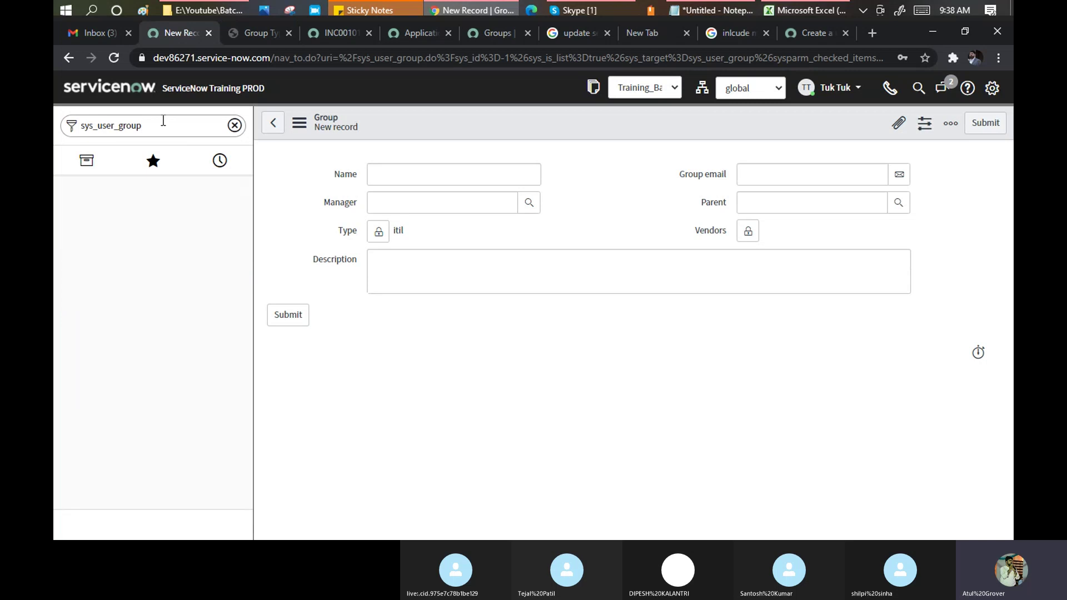
text(LIS)
key(BackSpace)
key(BackSpace)
key(BackSpace)
text(list)
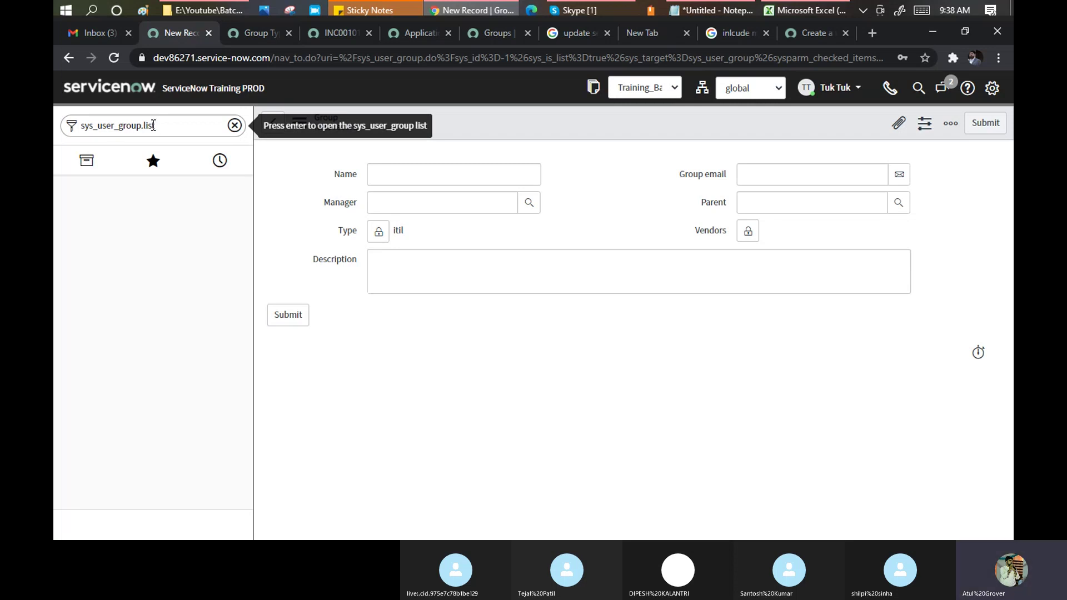
drag(158, 124, 140, 120)
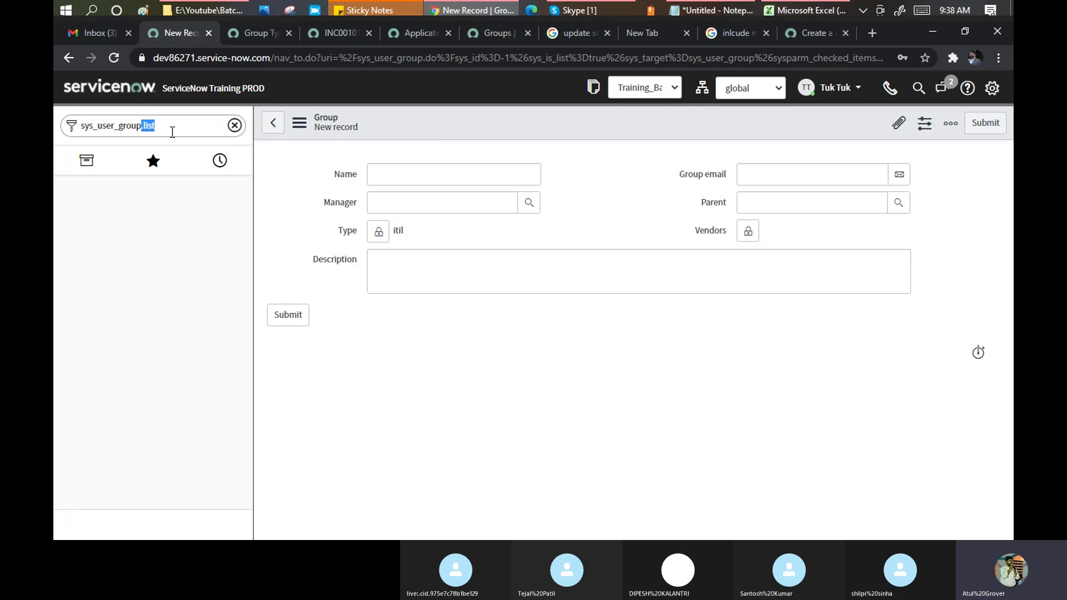
Open the itil group type record, showing 'ITIL based groups', and check its actions menu.
click(246, 34)
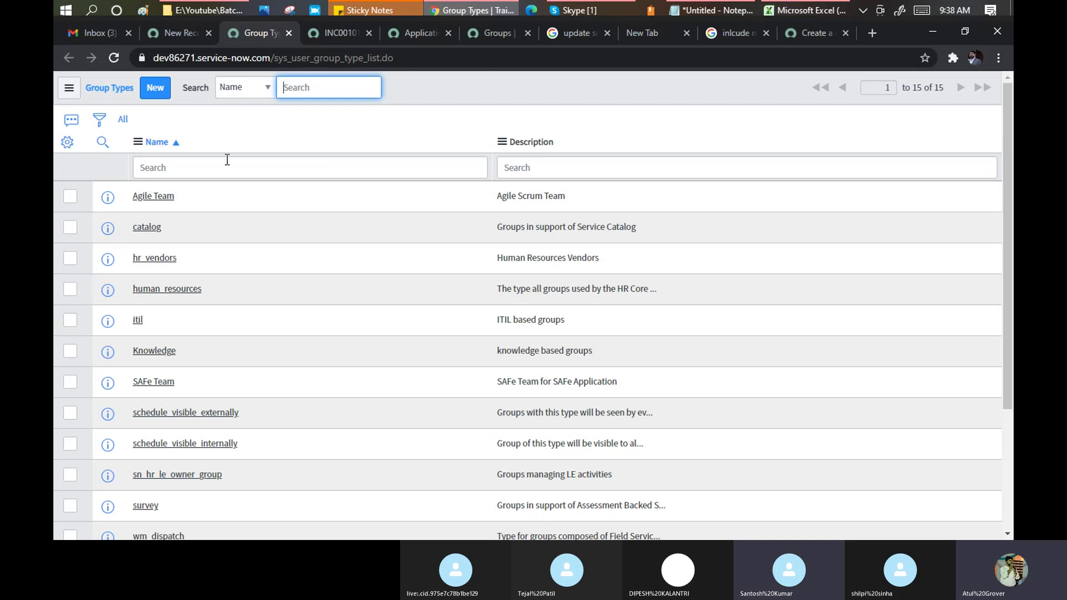
click(136, 322)
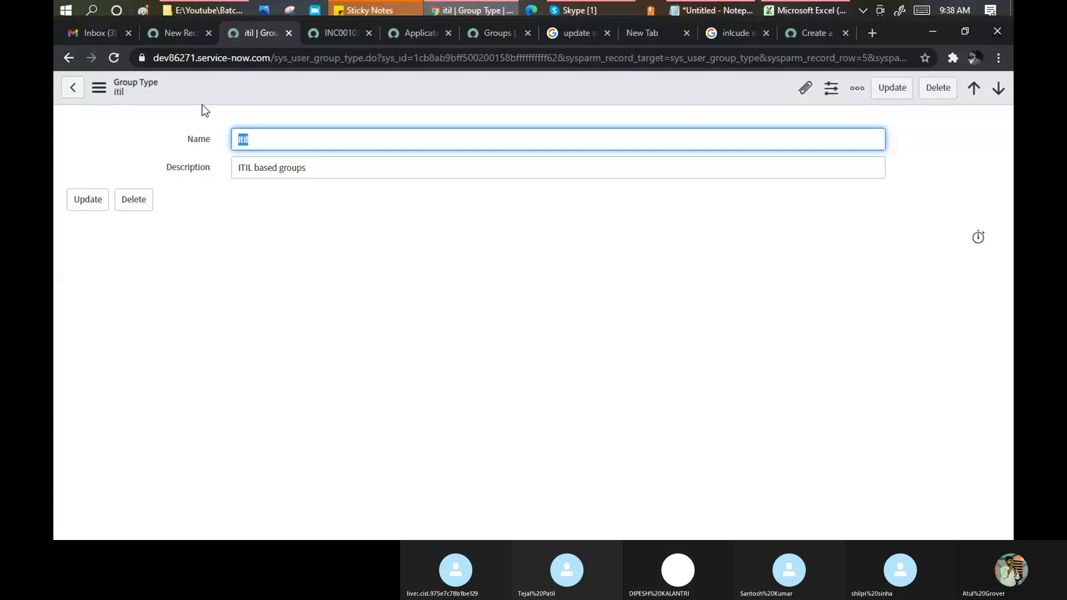
click(310, 168)
key(ctrl+shift+Left)
key(ctrl+shift+Left)
click(99, 88)
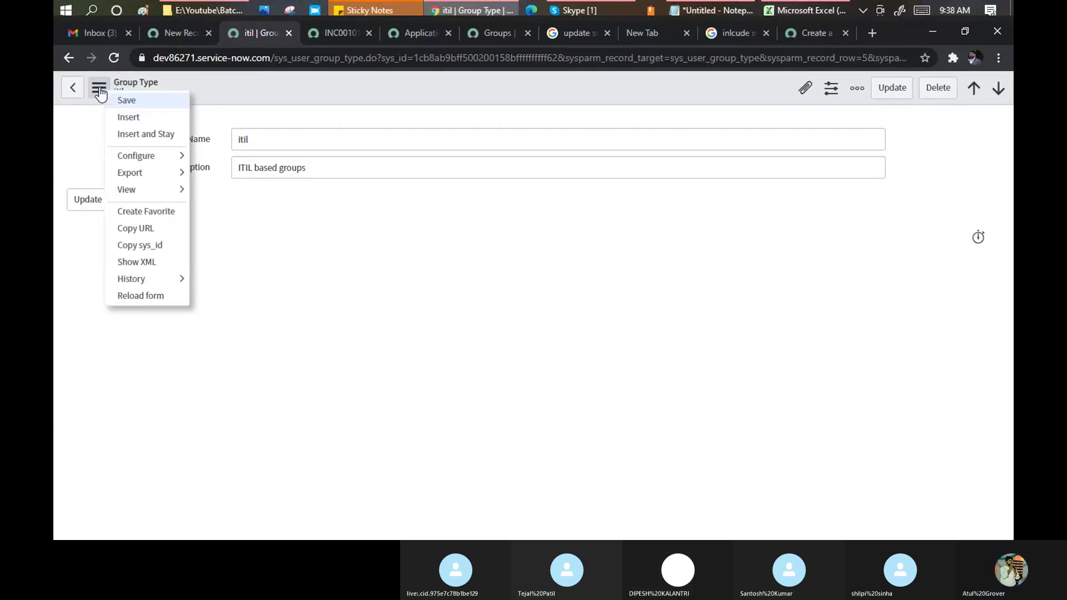
mouse_move(160, 188)
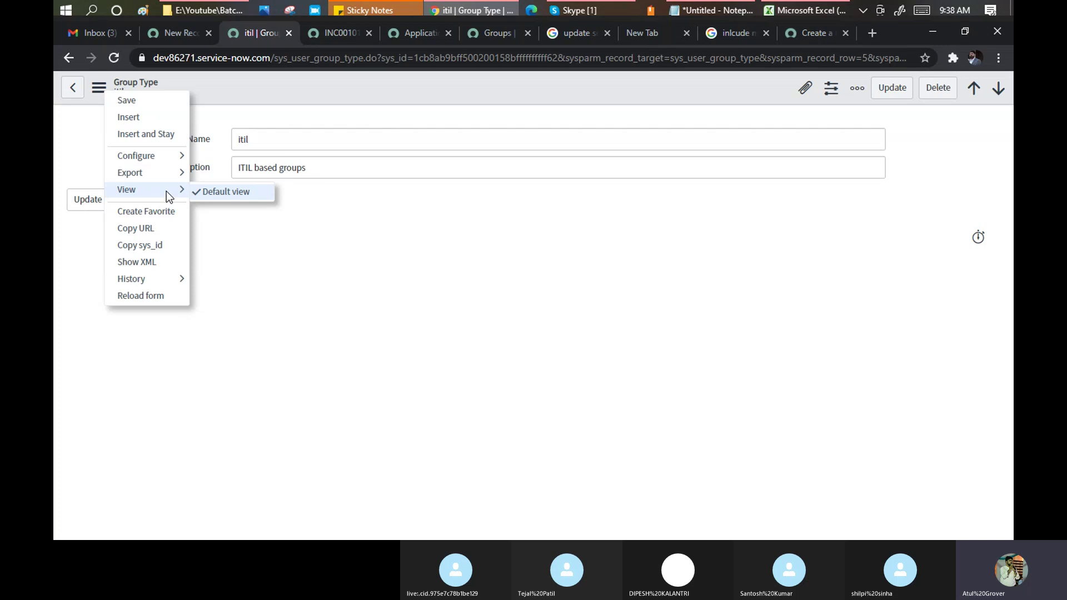
click(298, 218)
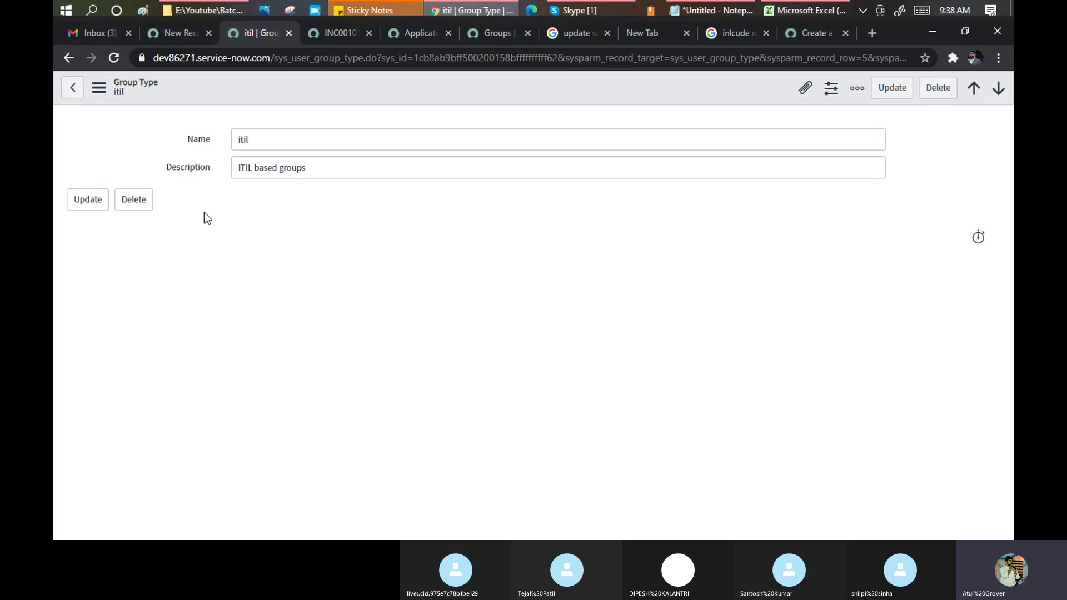
View the Group Type table's business rules through Configure, then return to the itil record.
right_click(248, 89)
mouse_move(280, 159)
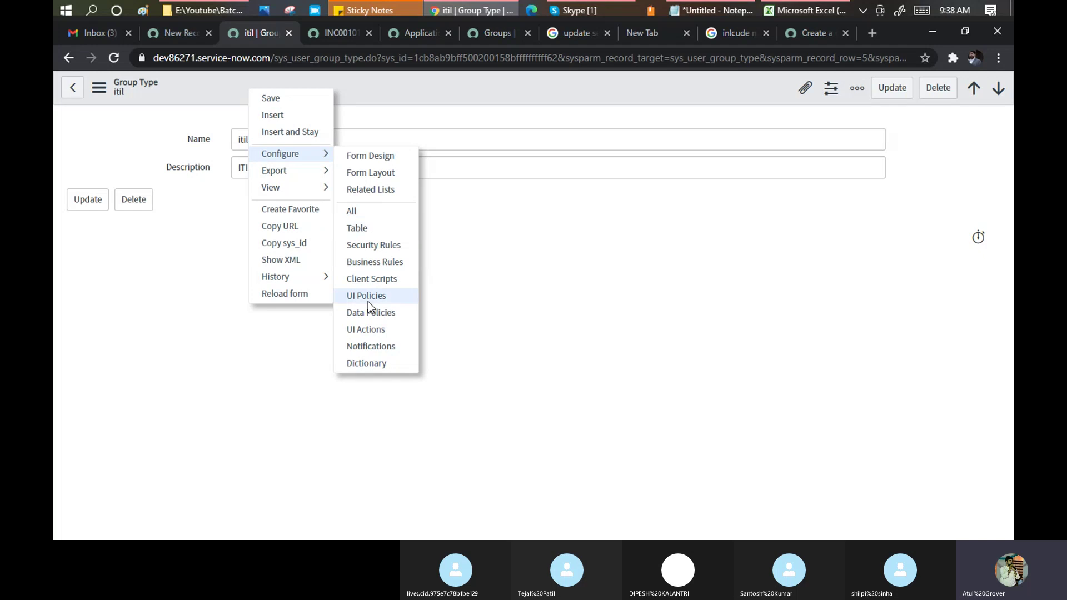
click(368, 263)
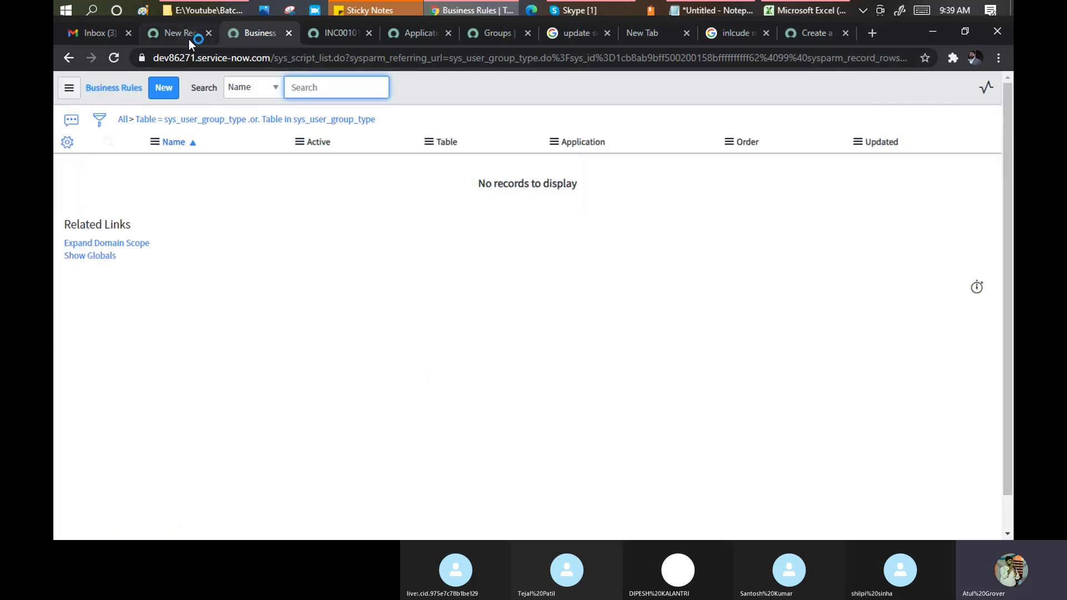
click(69, 58)
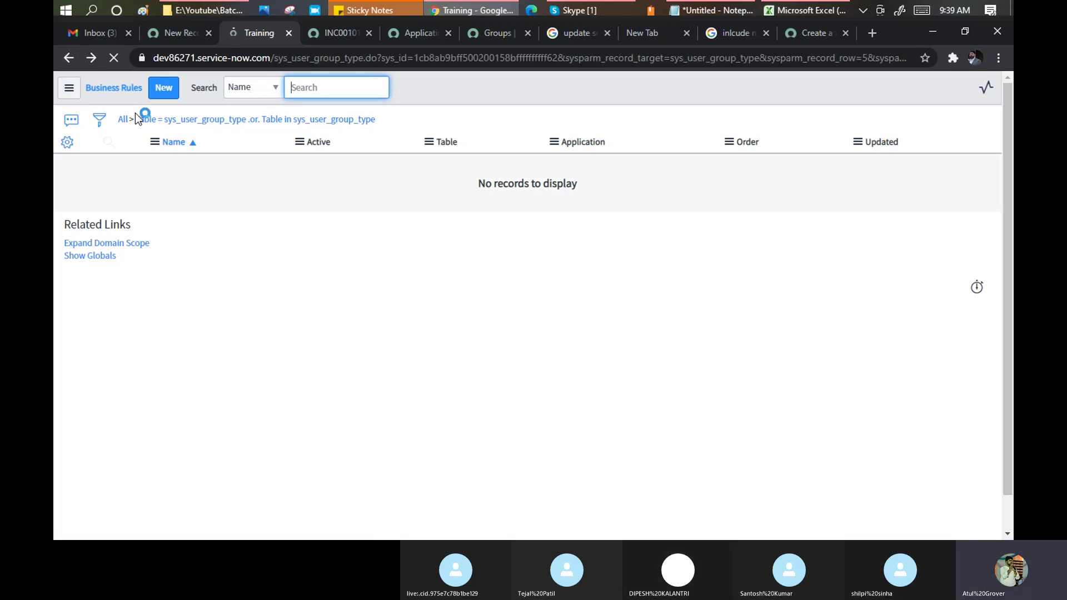
Confirm the Group Type table has no client scripts, then reopen the itil record's Configure menu.
right_click(344, 88)
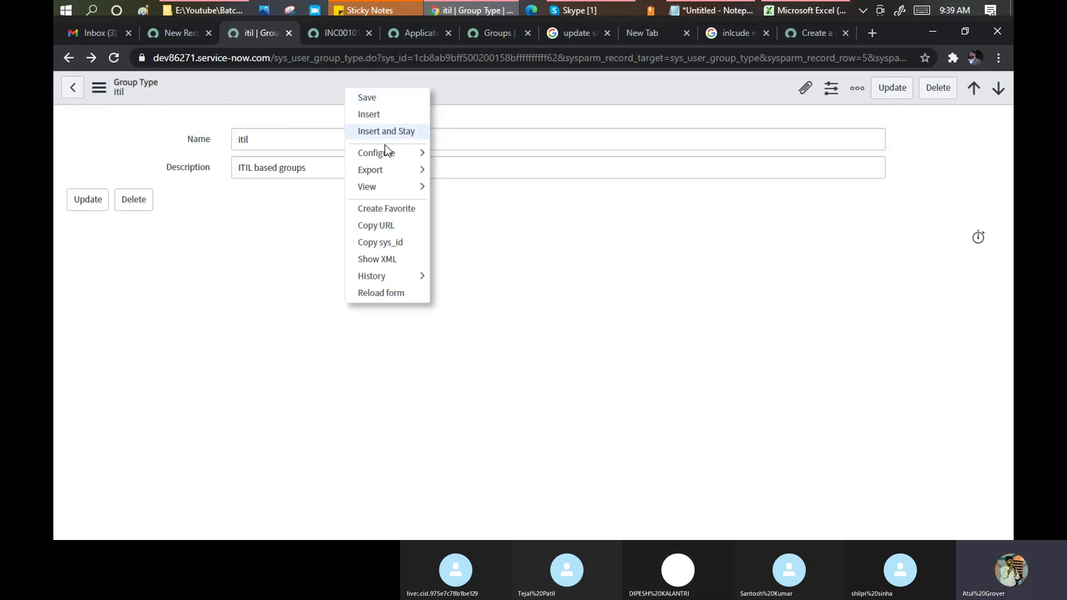
mouse_move(422, 151)
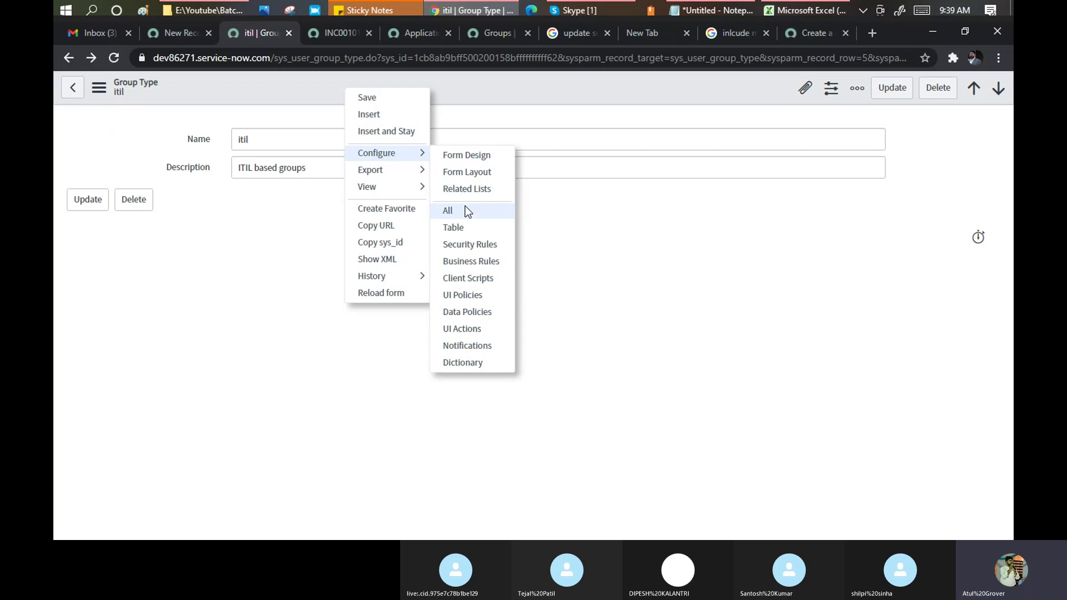
click(470, 280)
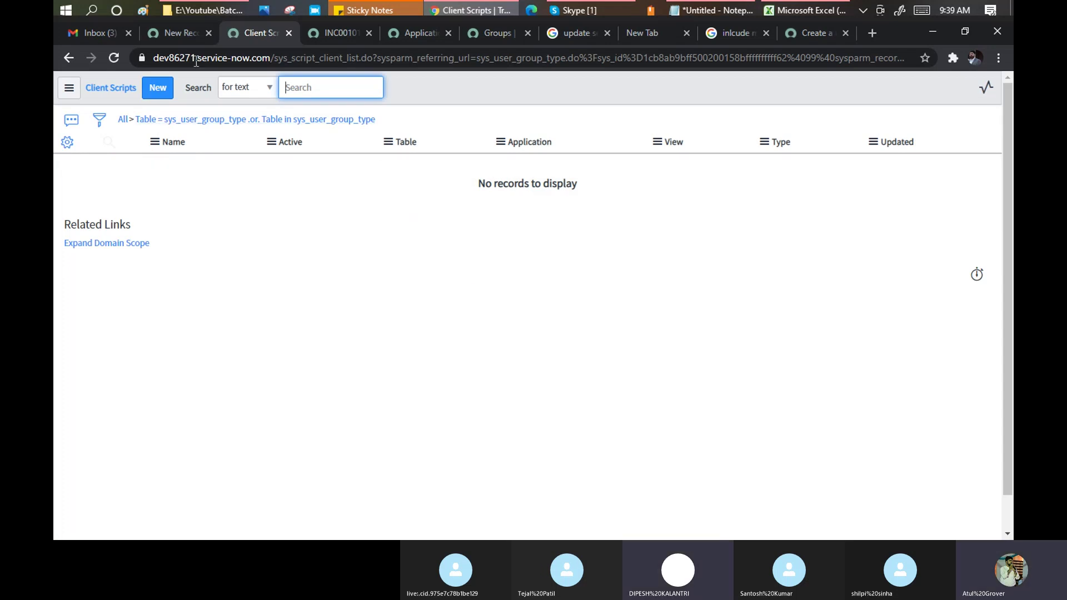
click(68, 58)
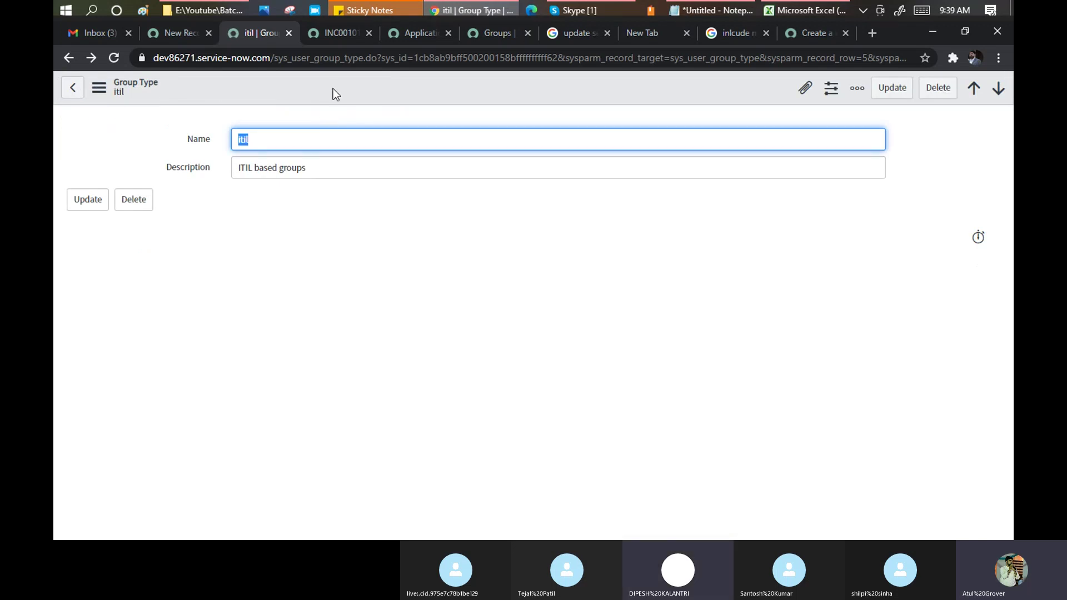
right_click(333, 89)
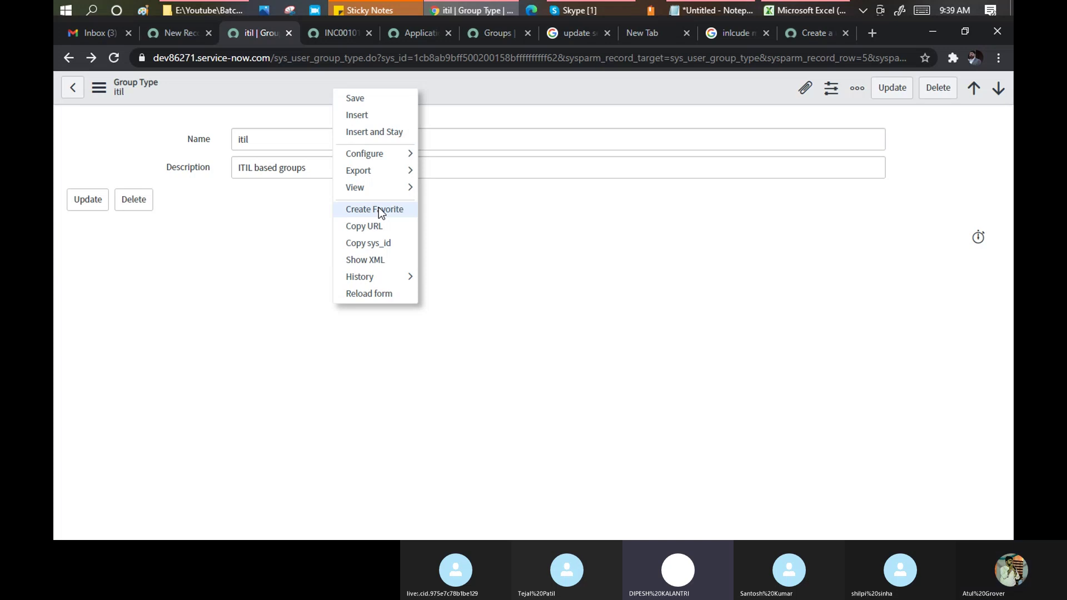
mouse_move(389, 160)
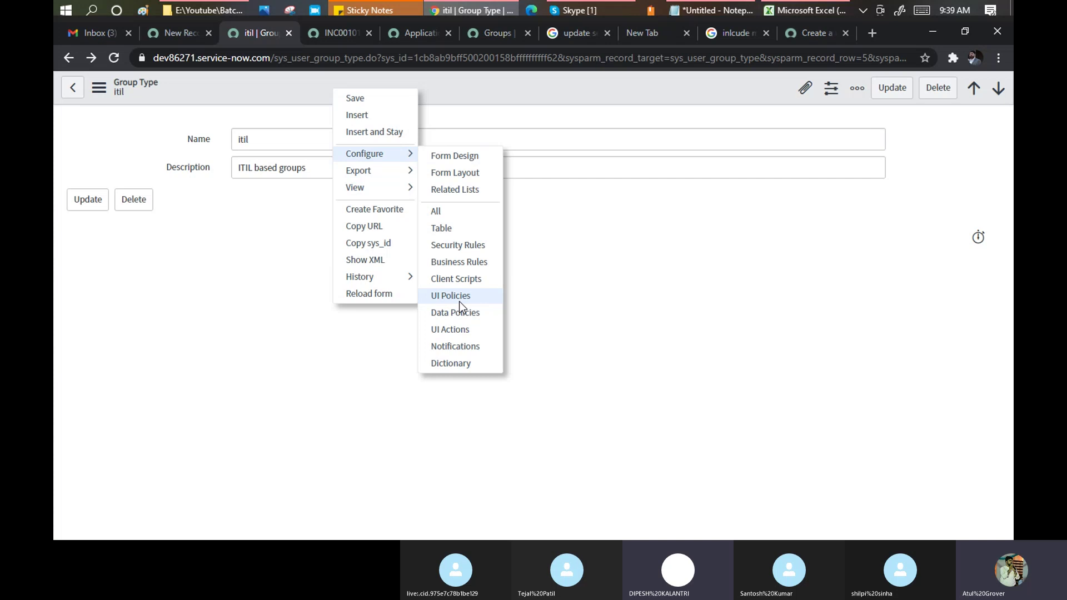
List the Group Type table's 35 access control rules, then return to the new Group record.
click(448, 246)
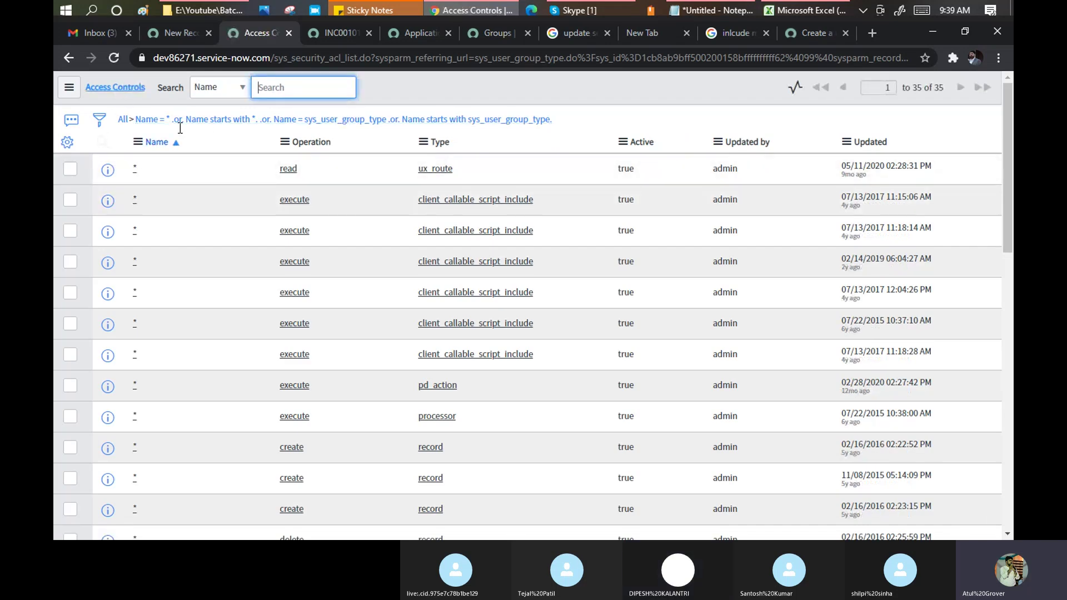
scroll(428, 170, down, 3)
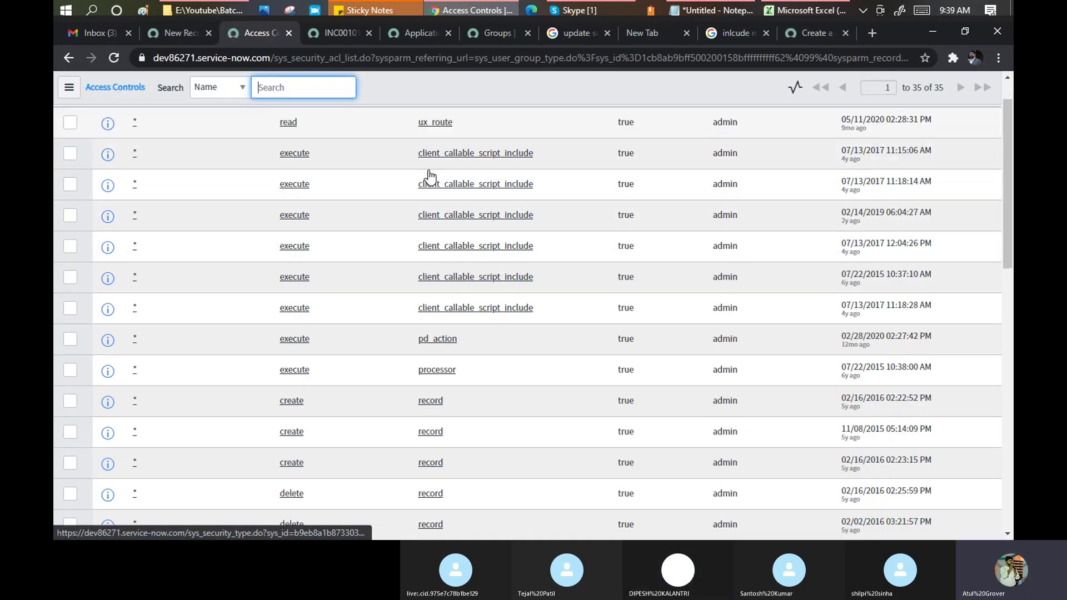
scroll(429, 170, down, 8)
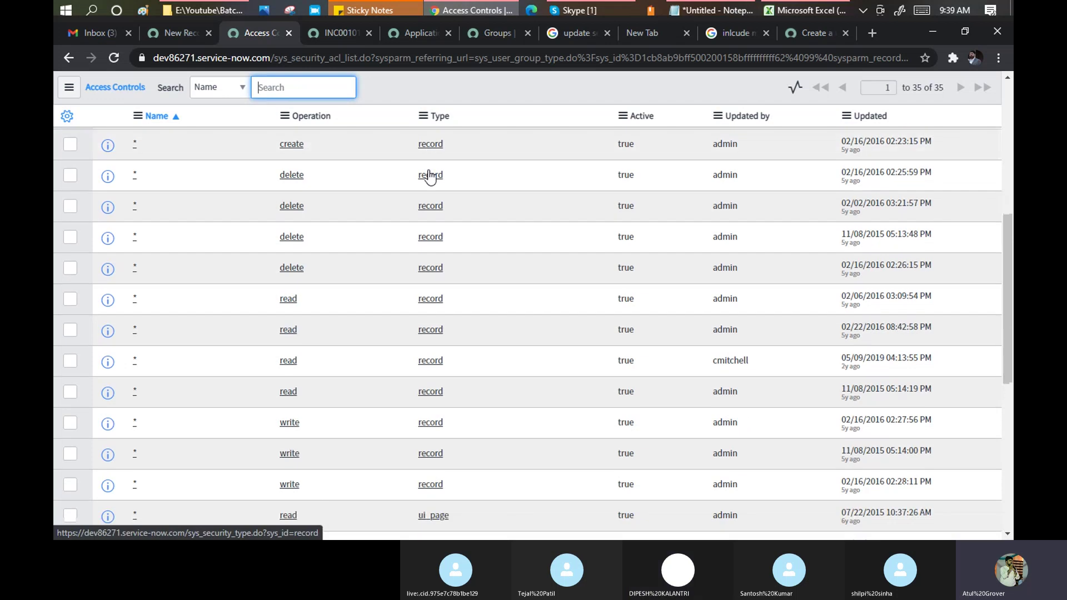
scroll(429, 170, down, 3)
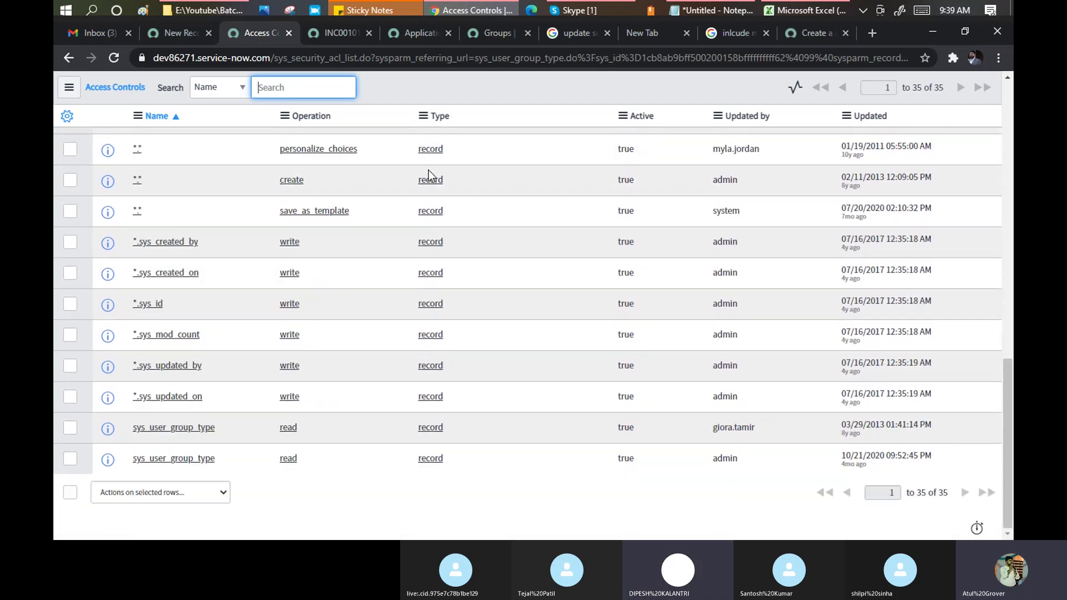
scroll(428, 170, up, 3)
scroll(428, 170, up, 10)
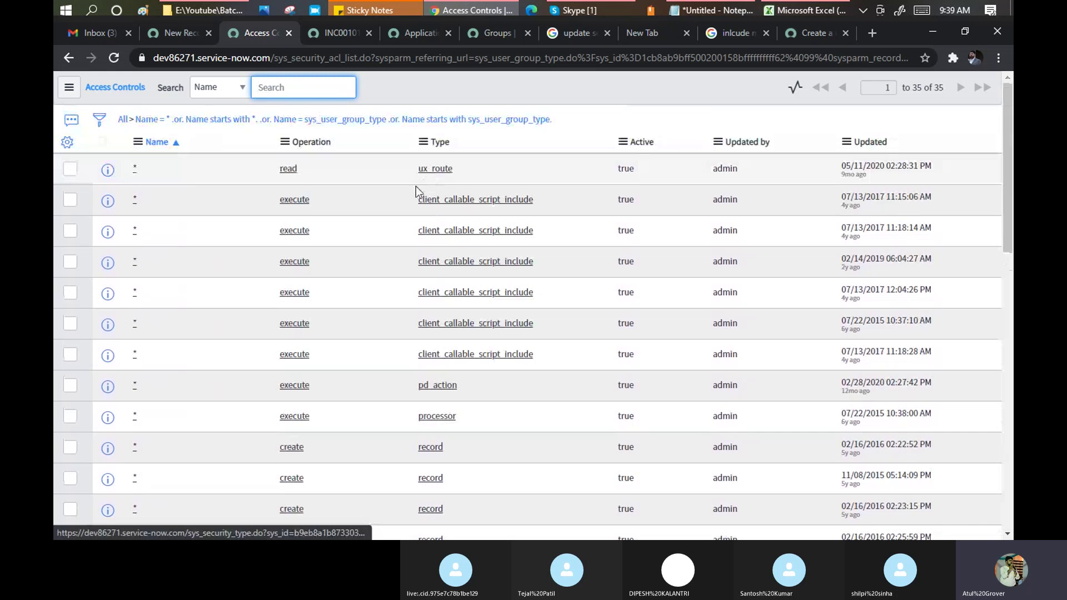
click(175, 33)
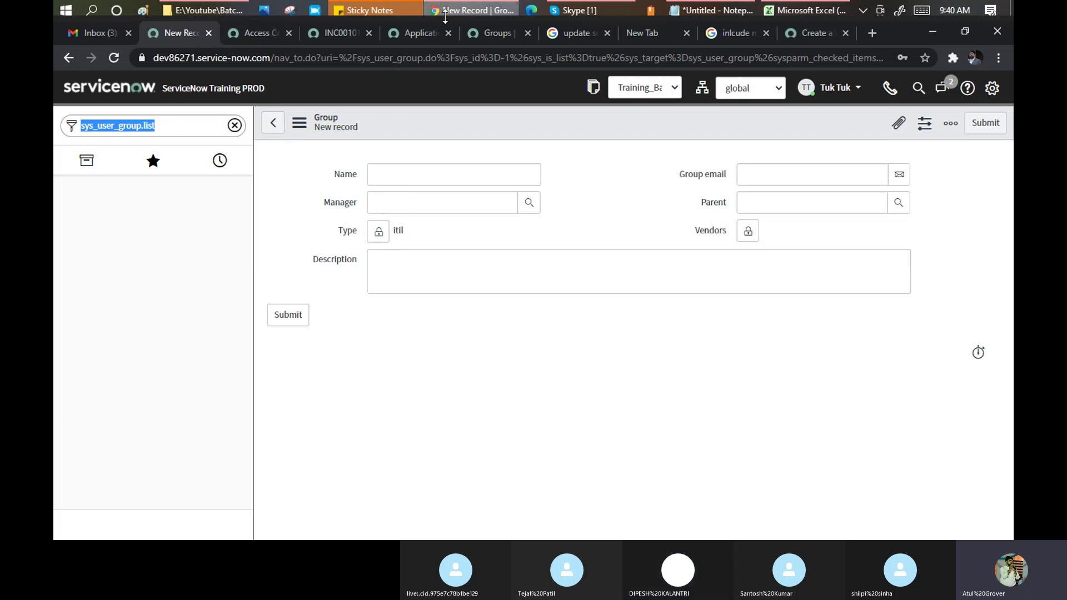
Set INC0010112's Assignment group to ATF_TestGroup_Network from recent selections and return to the new Group form.
click(496, 34)
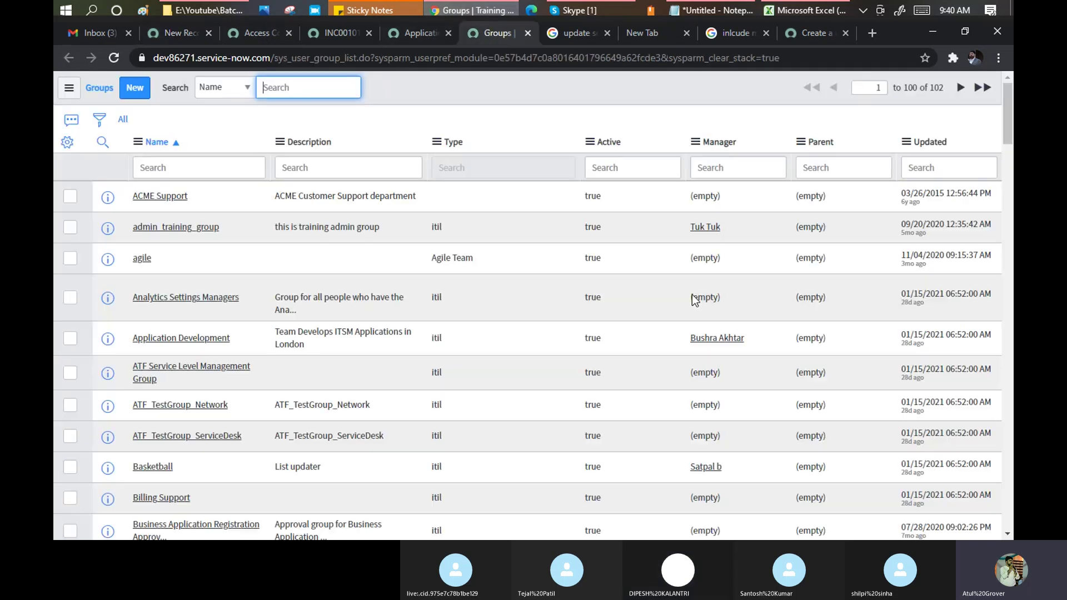
click(344, 35)
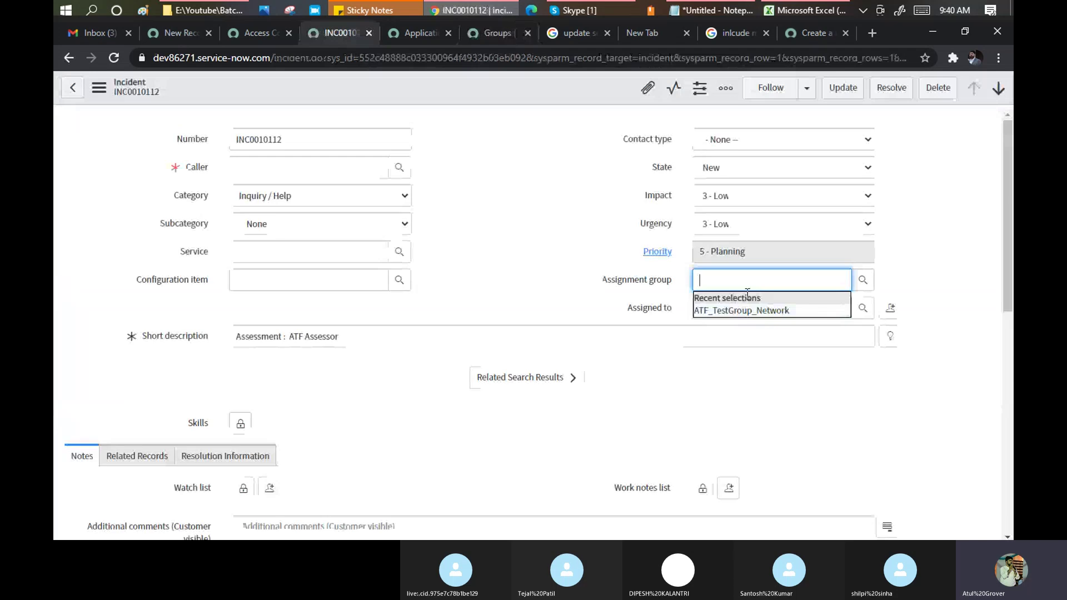
click(742, 312)
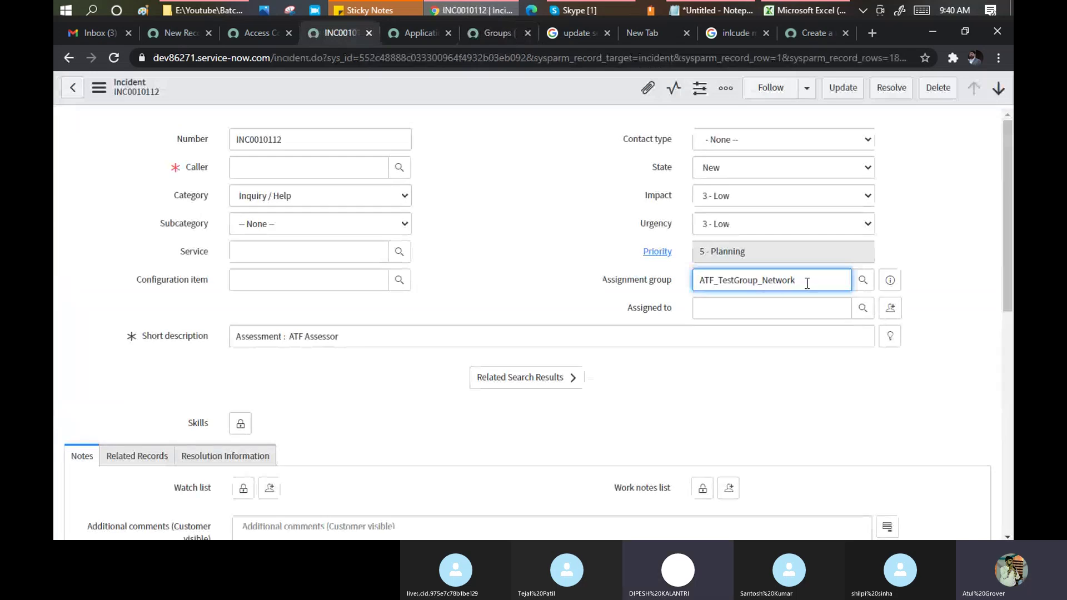
drag(805, 281, 689, 280)
key(ctrl+c)
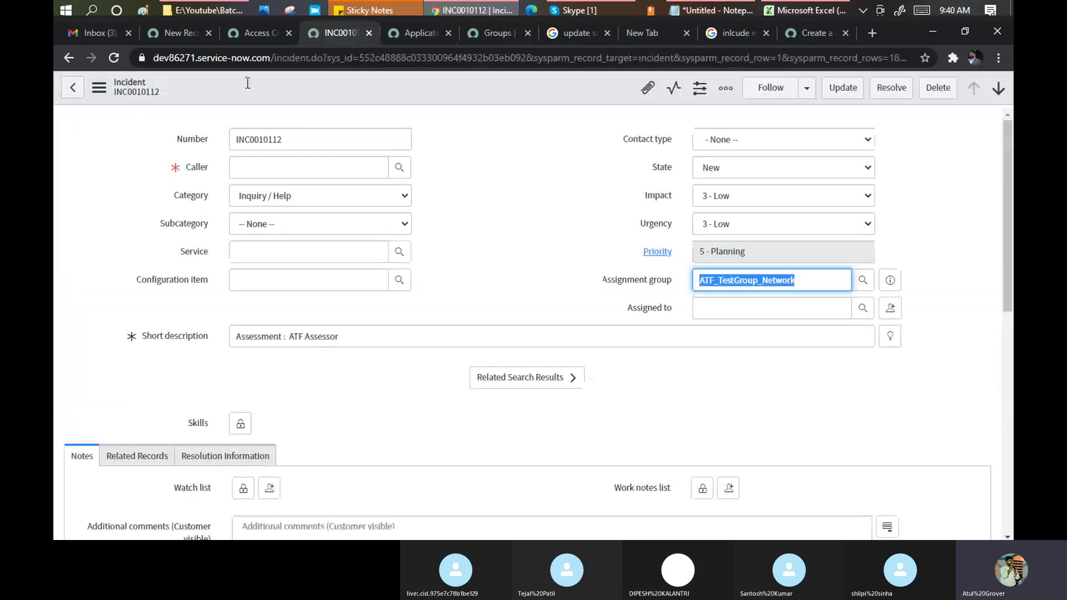
click(167, 32)
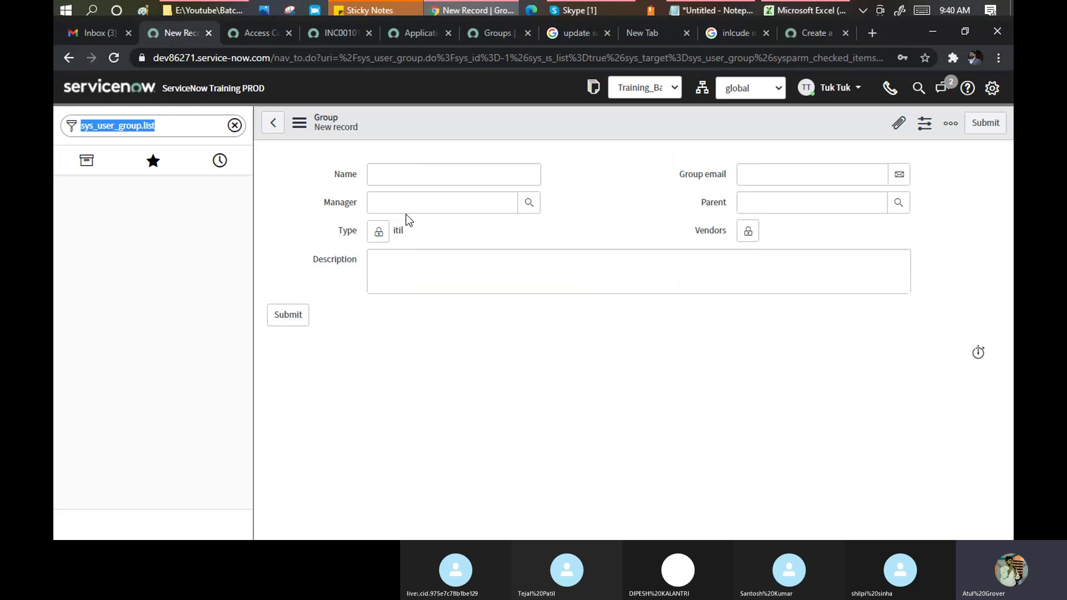
click(748, 231)
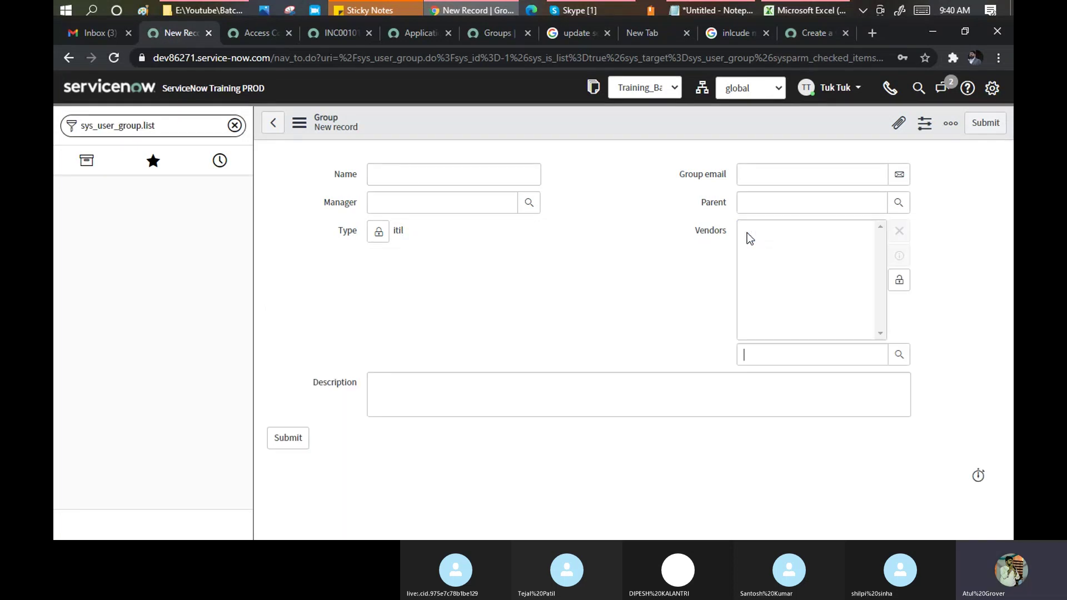
click(902, 357)
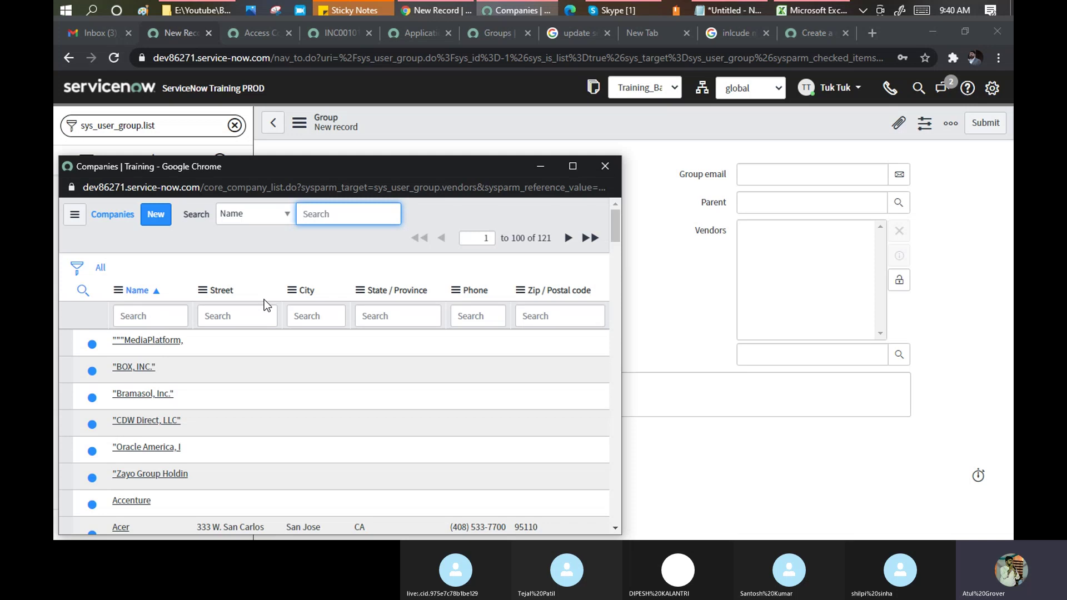
click(605, 166)
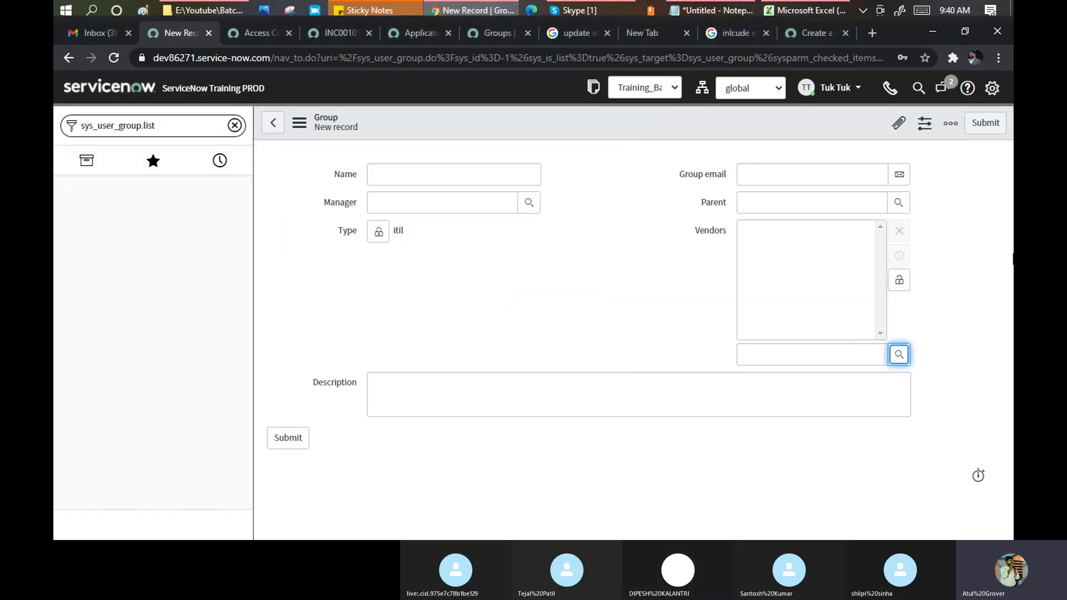
click(899, 280)
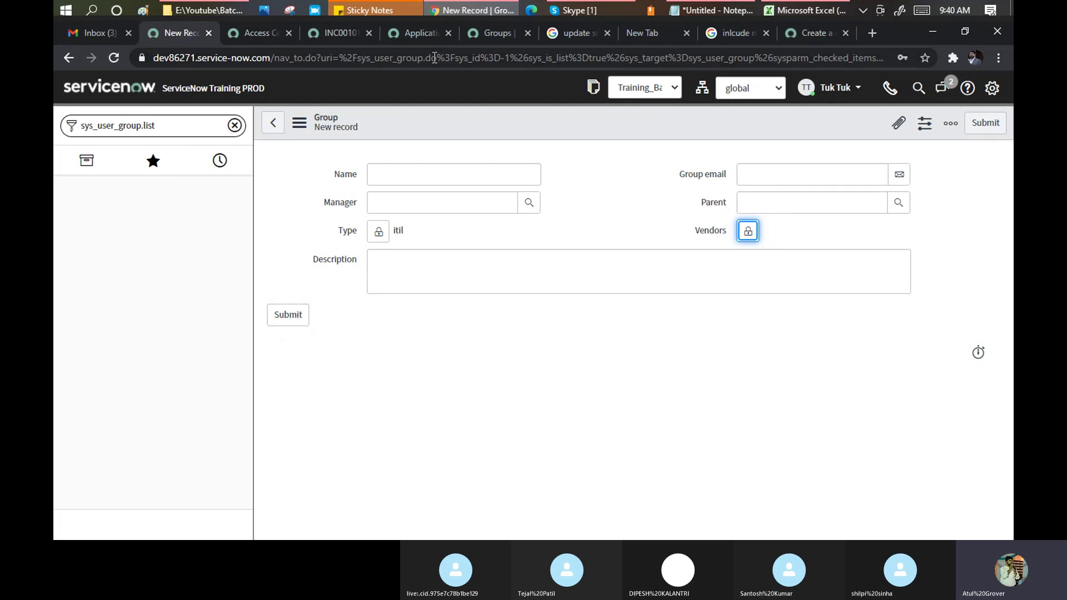
Filter the groups list by name ATF_TestGroup_Network and open that itil group's record.
click(483, 36)
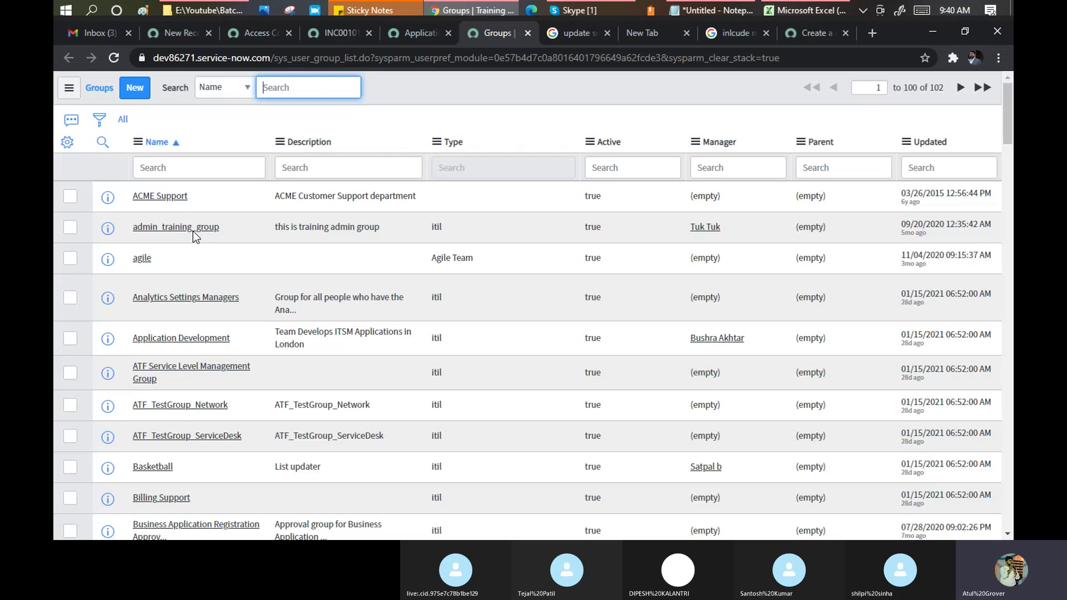
click(157, 167)
key(ctrl+v)
key(Return)
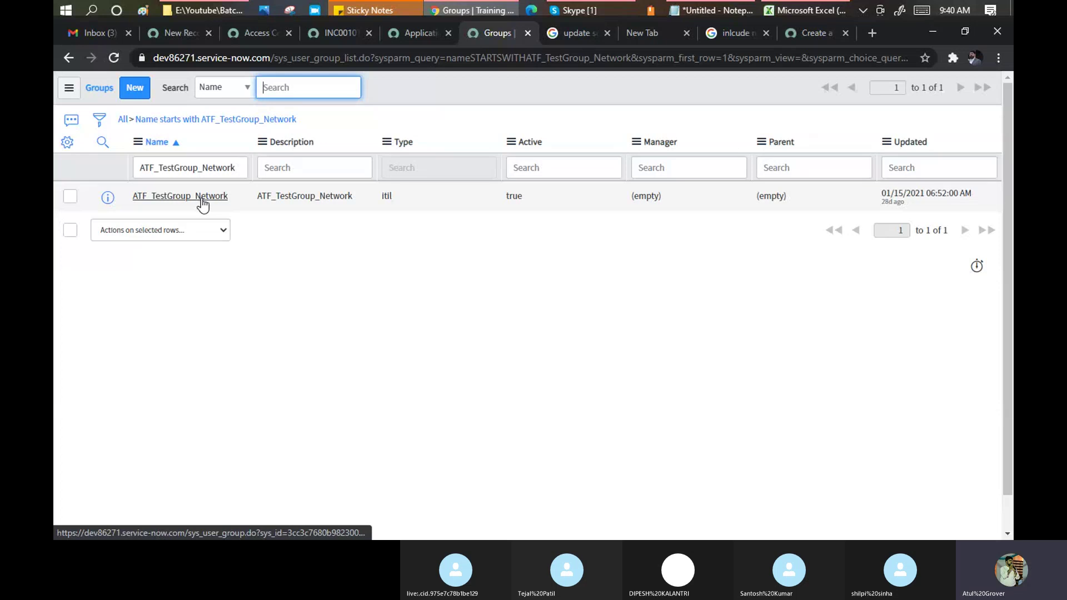
double_click(384, 194)
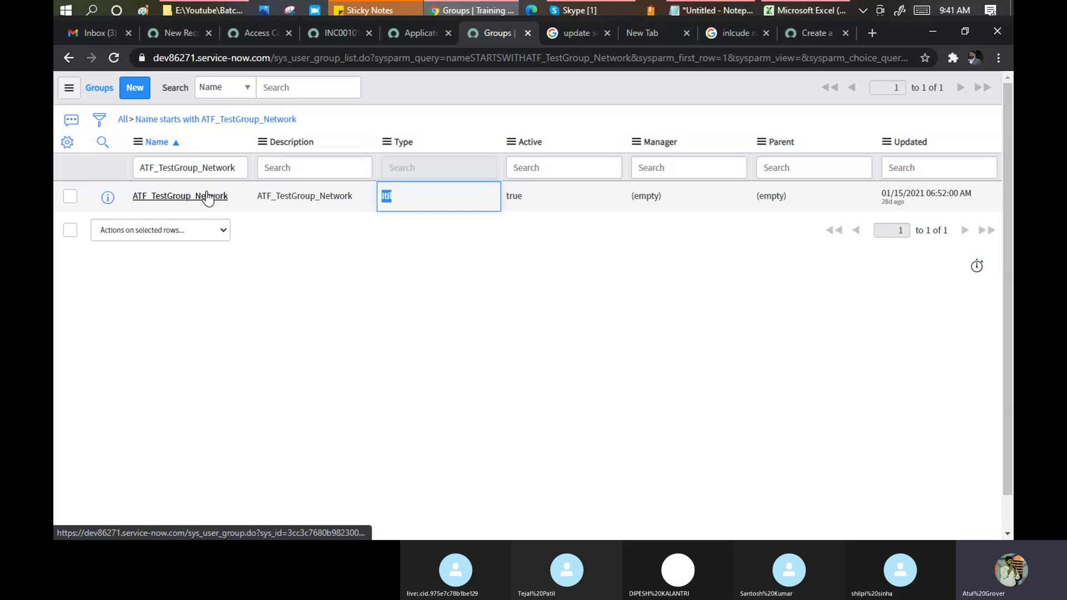
click(207, 192)
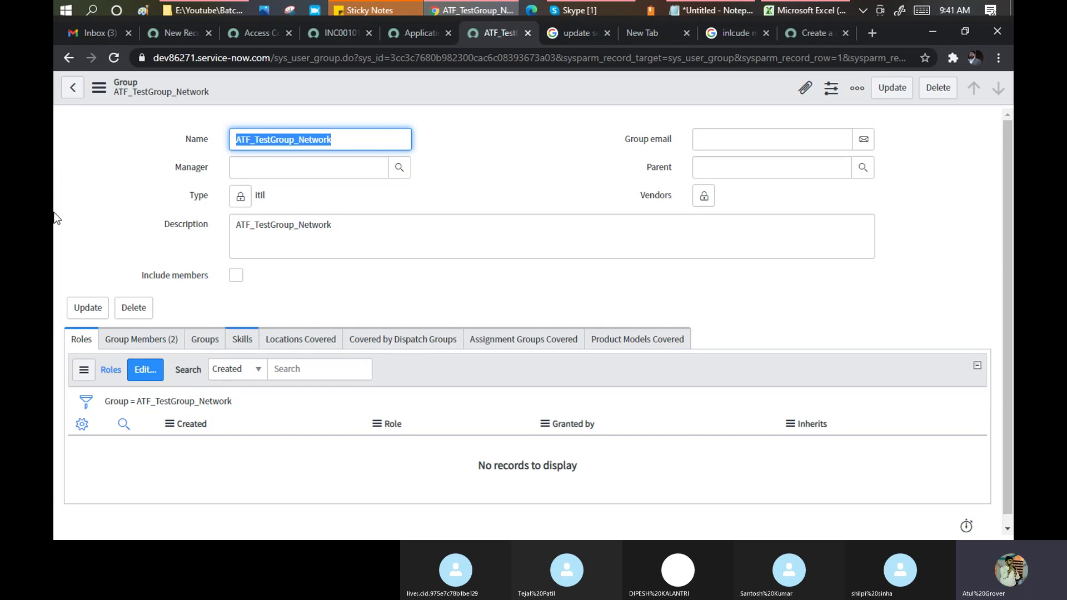
mouse_move(946, 11)
click(161, 59)
click(158, 57)
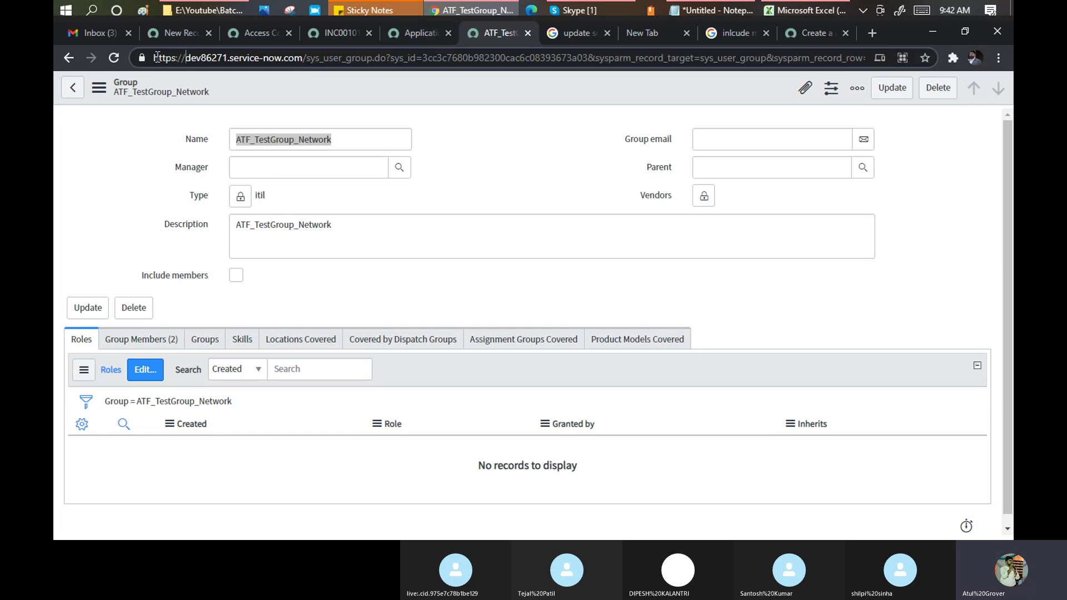
drag(154, 57, 304, 58)
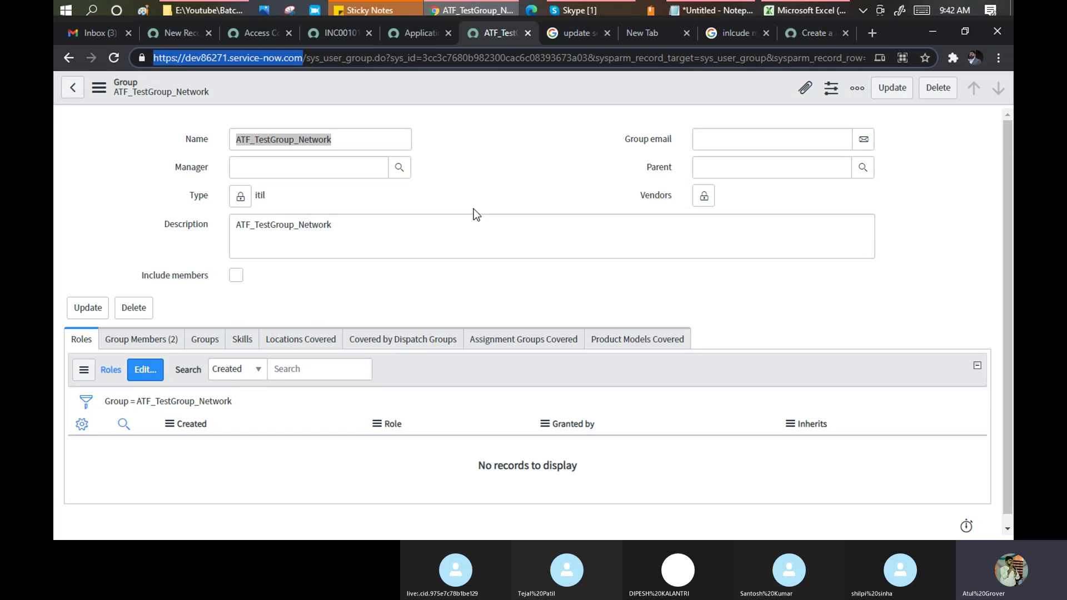
Filter the navigator for 'user a', open User Administration > Roles, and leave the unsaved Group form.
click(183, 31)
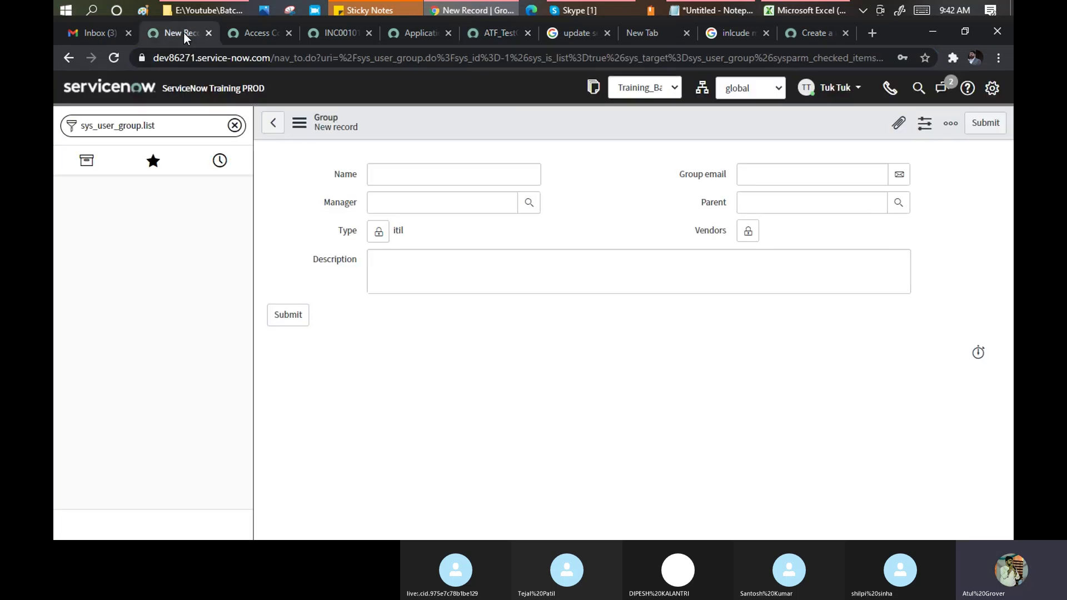
click(234, 125)
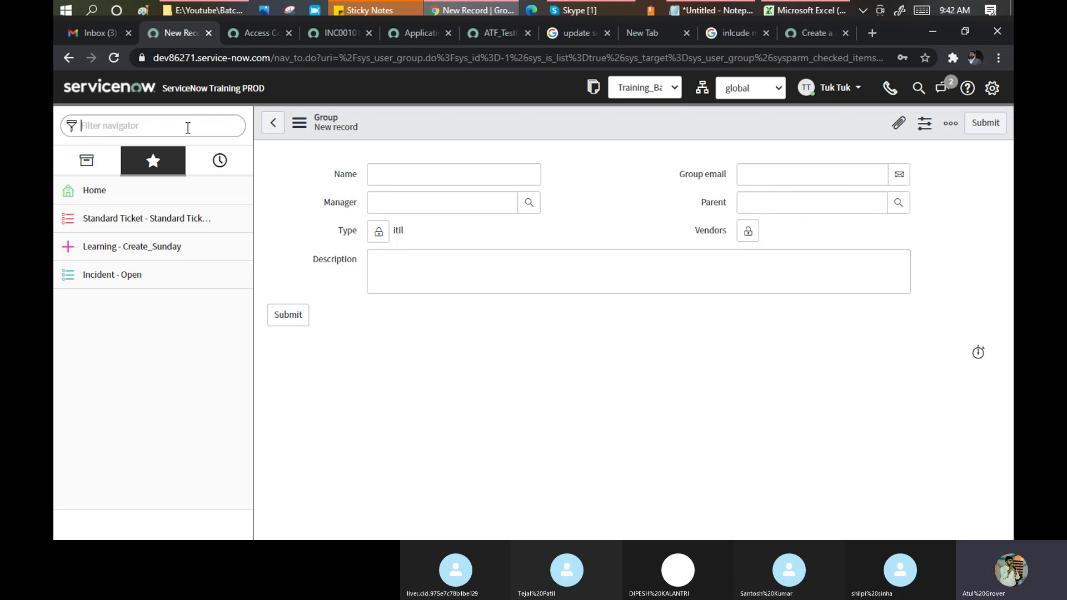
text(r)
key(BackSpace)
text(user a)
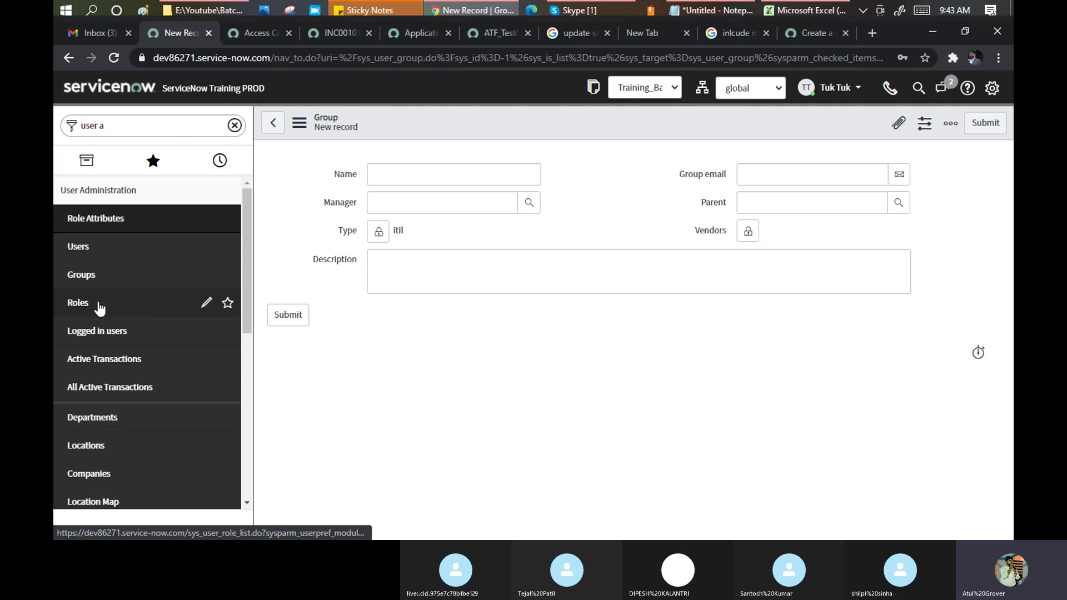
click(97, 303)
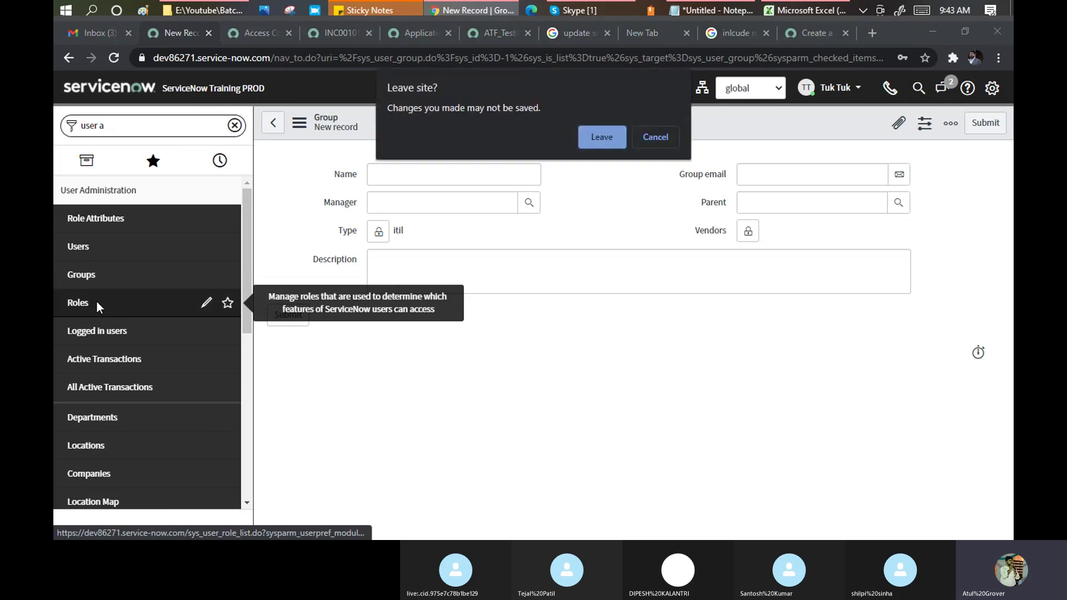
click(600, 137)
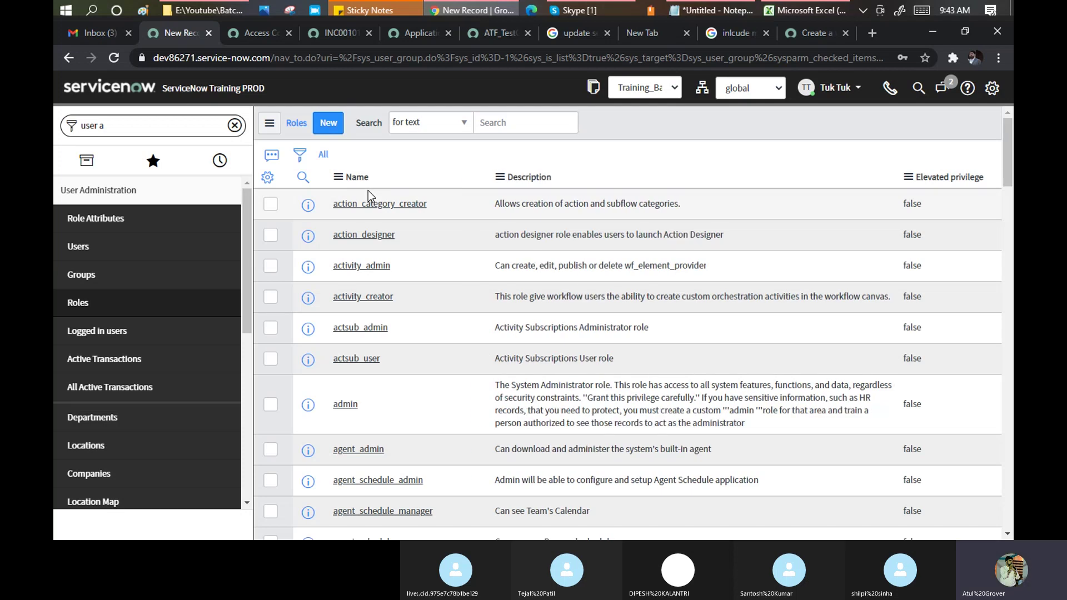
Scroll the 643-role list from action_category_creator down to catalog_editor, catalog_manager and catalog_item_designer.
scroll(612, 238, down, 10)
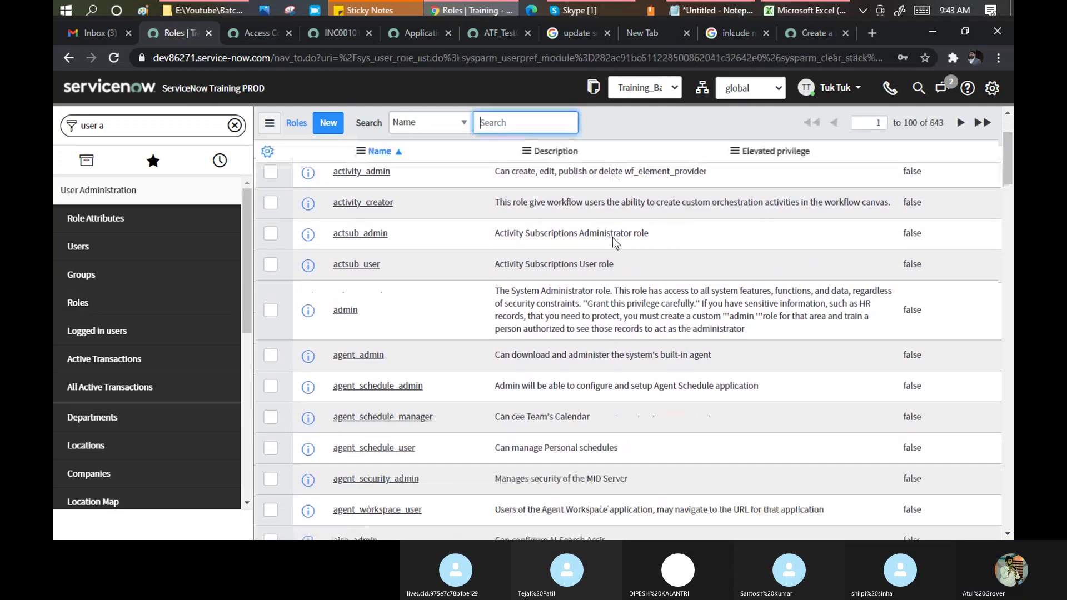
scroll(613, 238, down, 3)
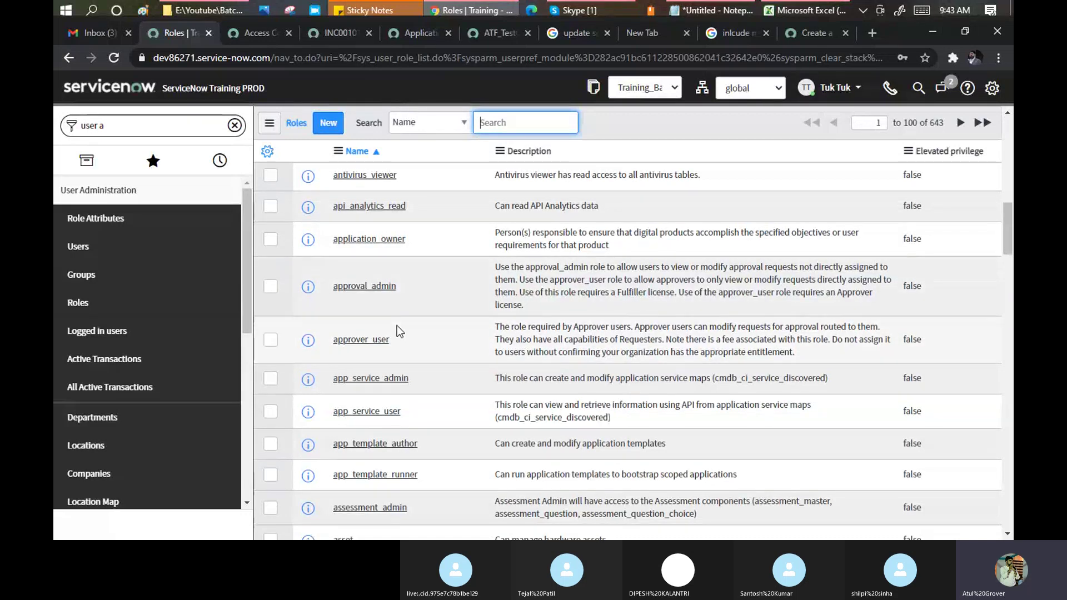
scroll(397, 325, down, 3)
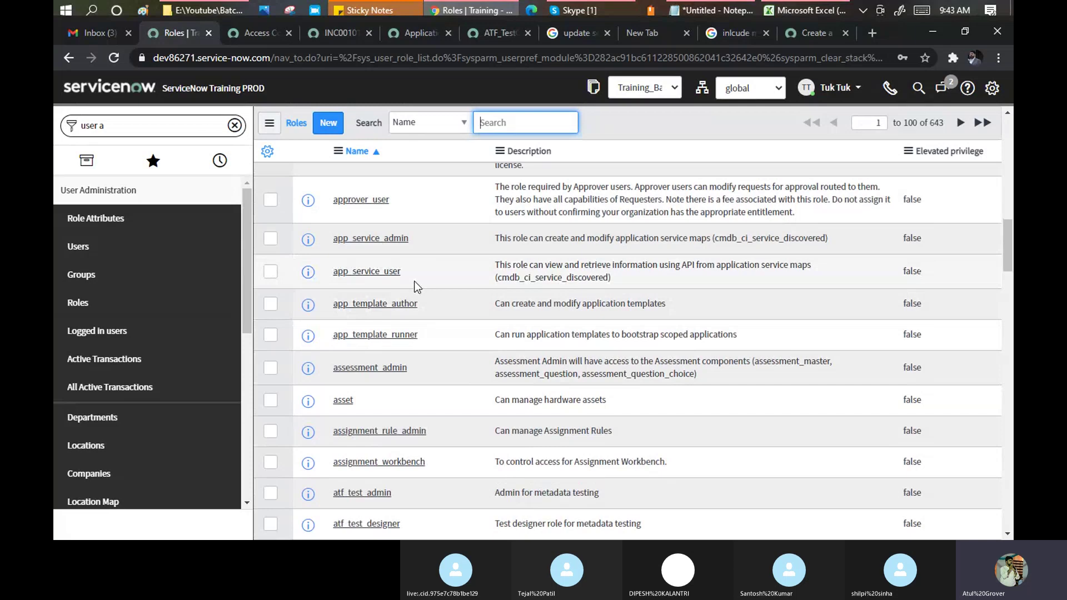
scroll(425, 268, down, 10)
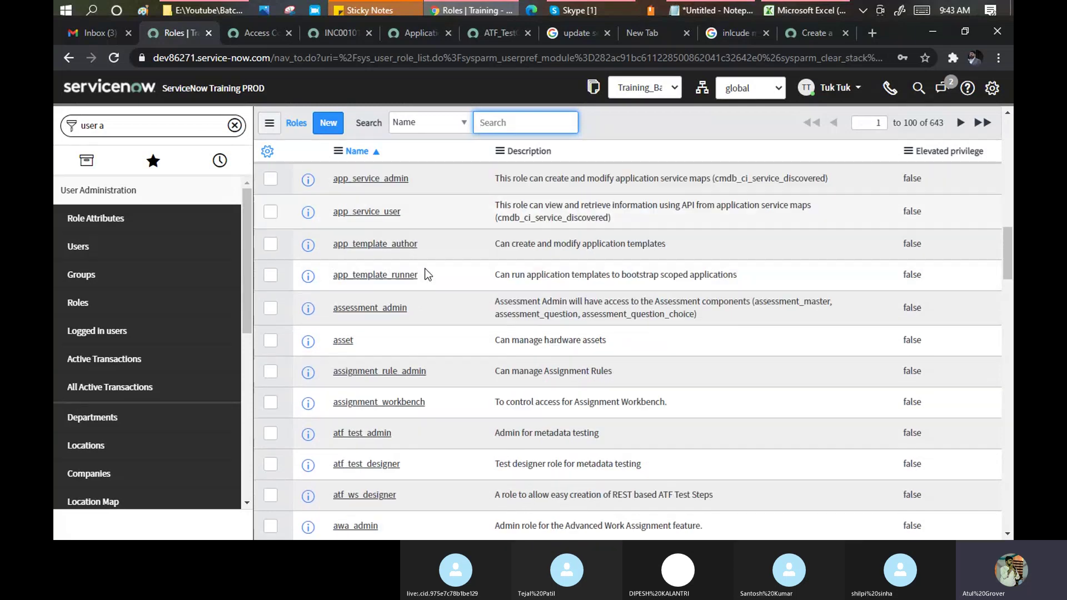
scroll(426, 273, down, 5)
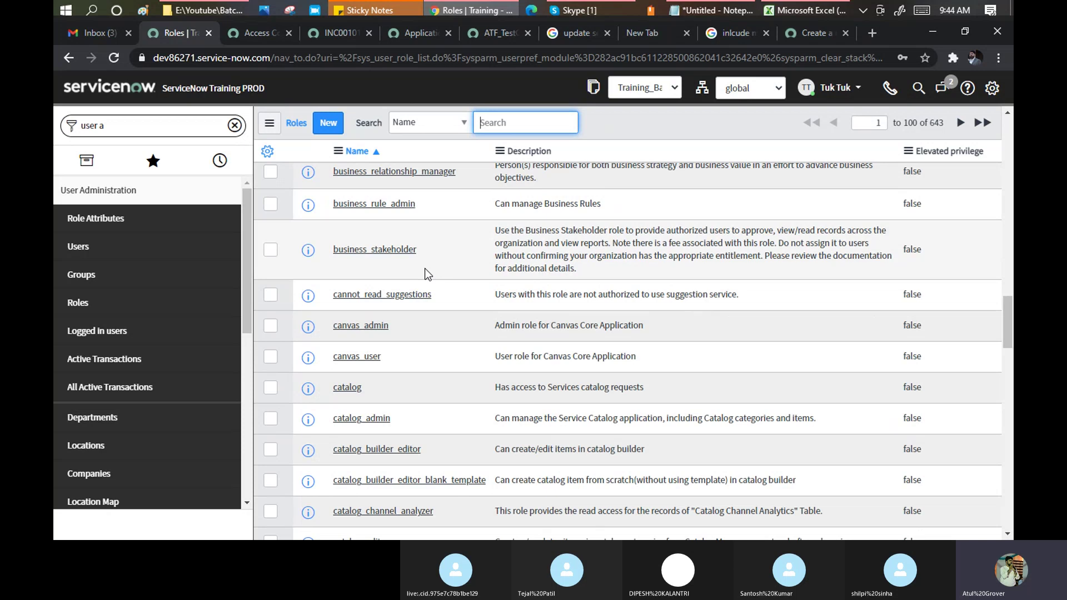
scroll(427, 274, down, 5)
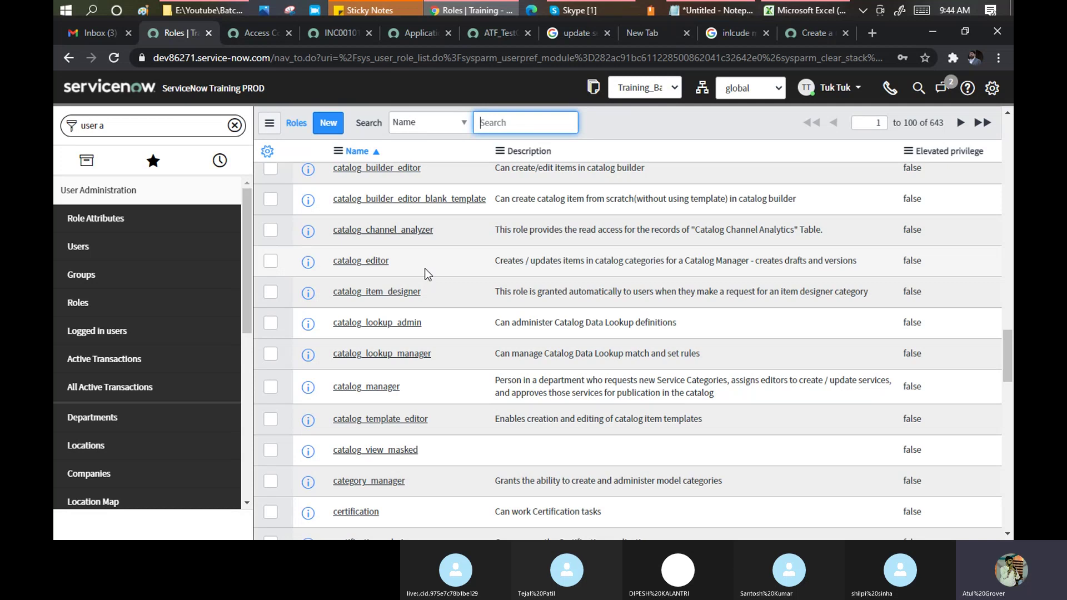
Send an e-mail address in the Skype training call's chat, then Alt+Tab back to the Roles list.
click(606, 9)
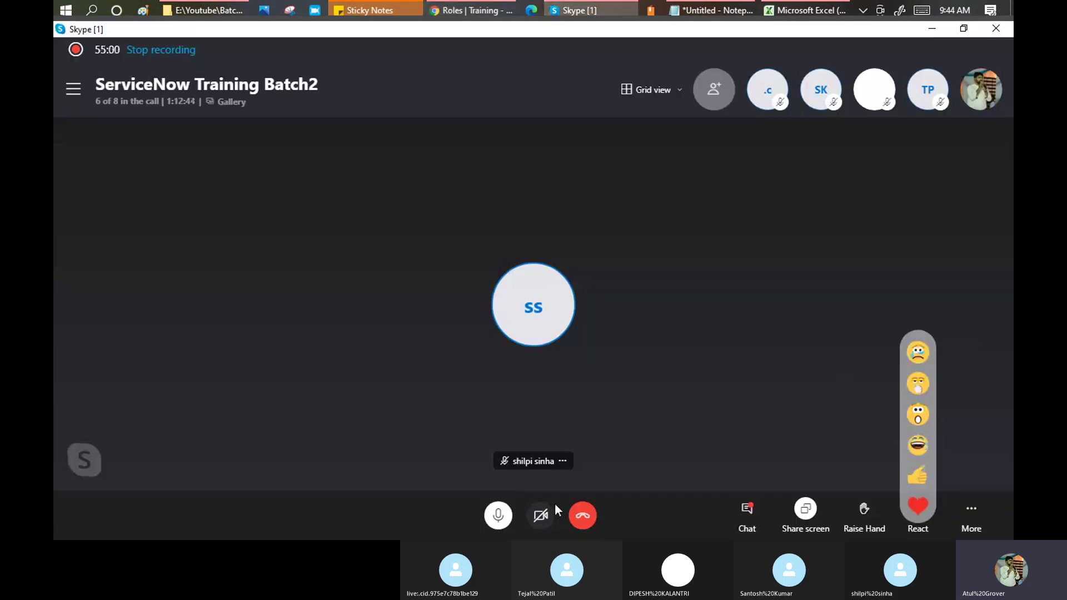
click(747, 514)
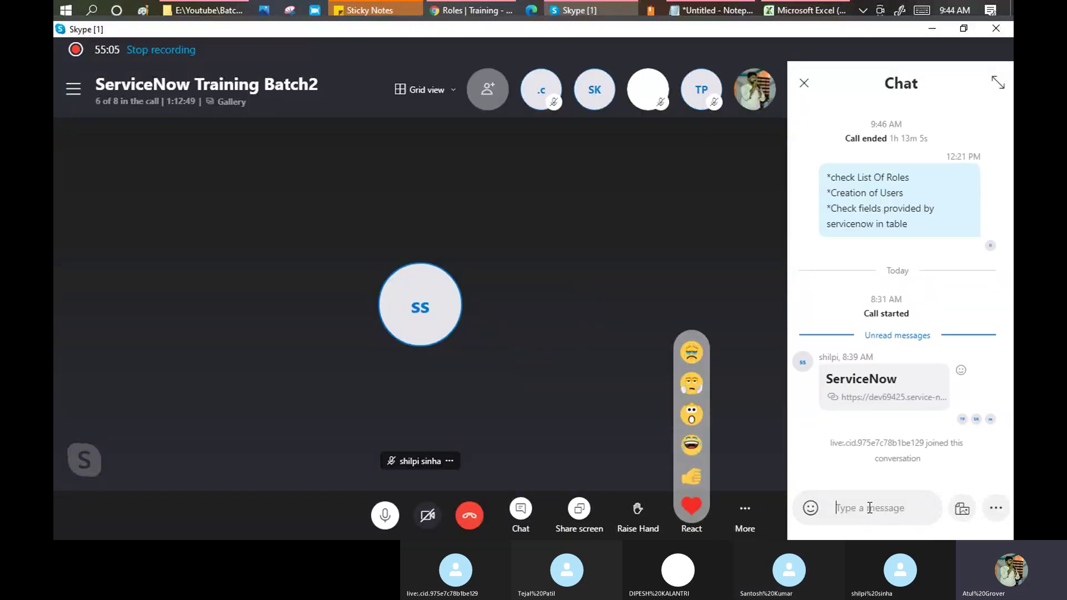
text(grovers)
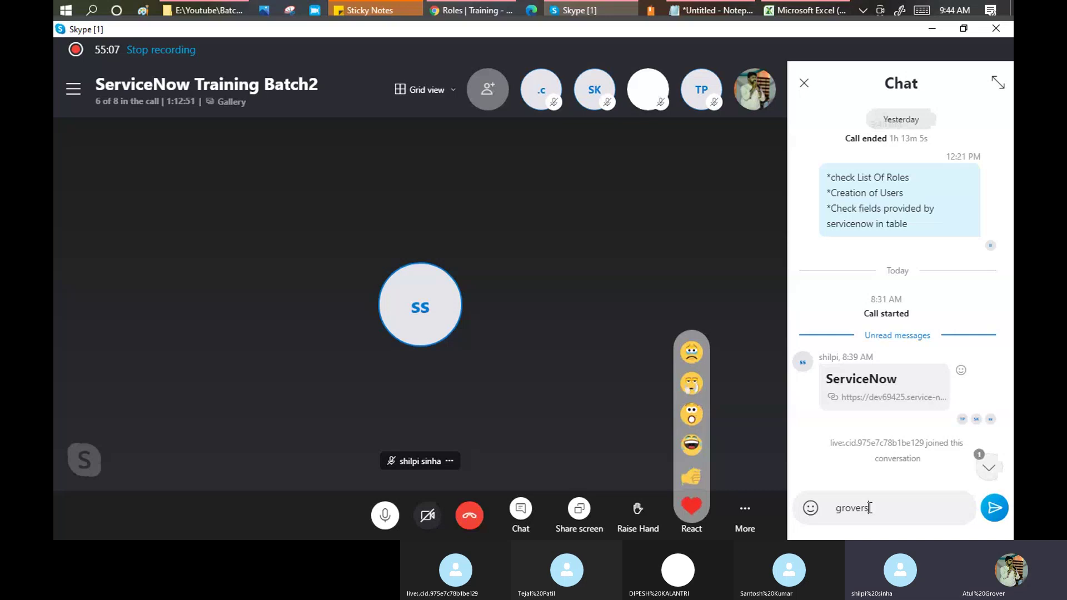
text(hiv)
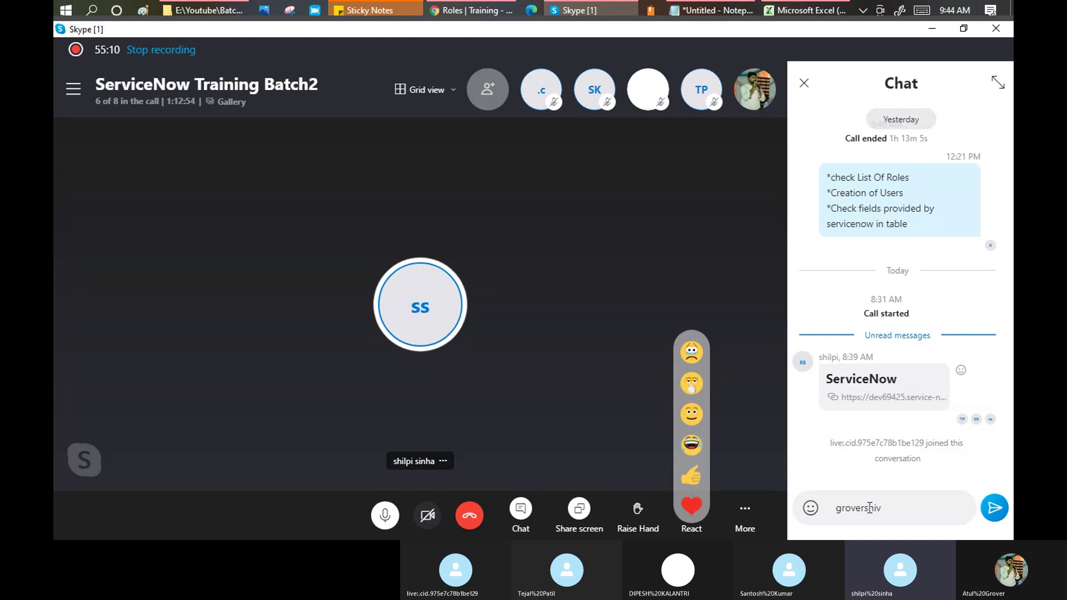
key(BackSpace)
key(BackSpace)
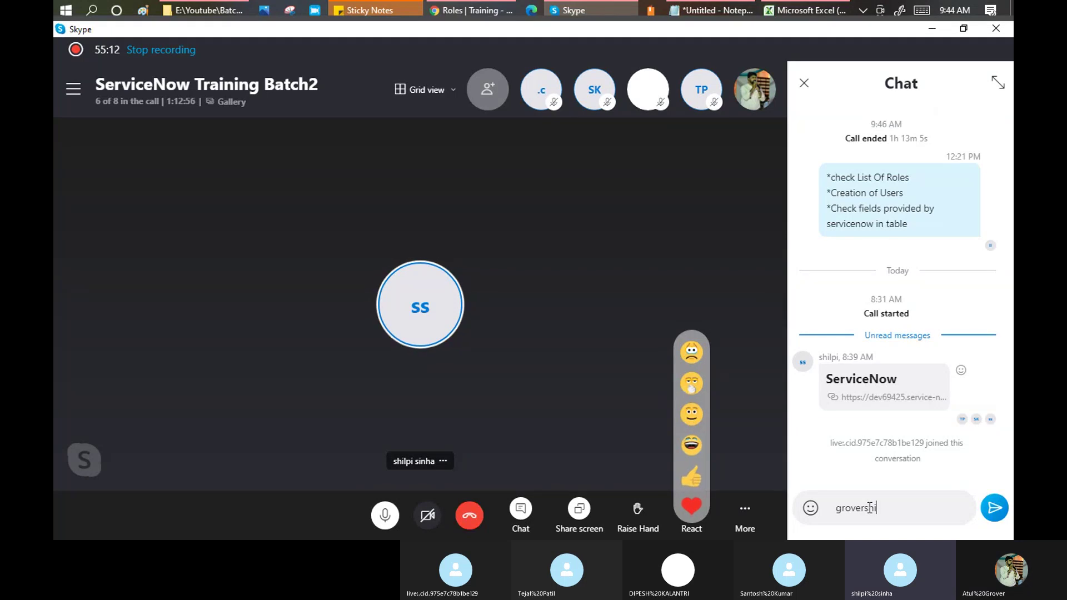
key(BackSpace)
key(BackSpace)
key(BackSpace)
key(BackSpace)
key(BackSpace)
key(BackSpace)
key(BackSpace)
key(BackSpace)
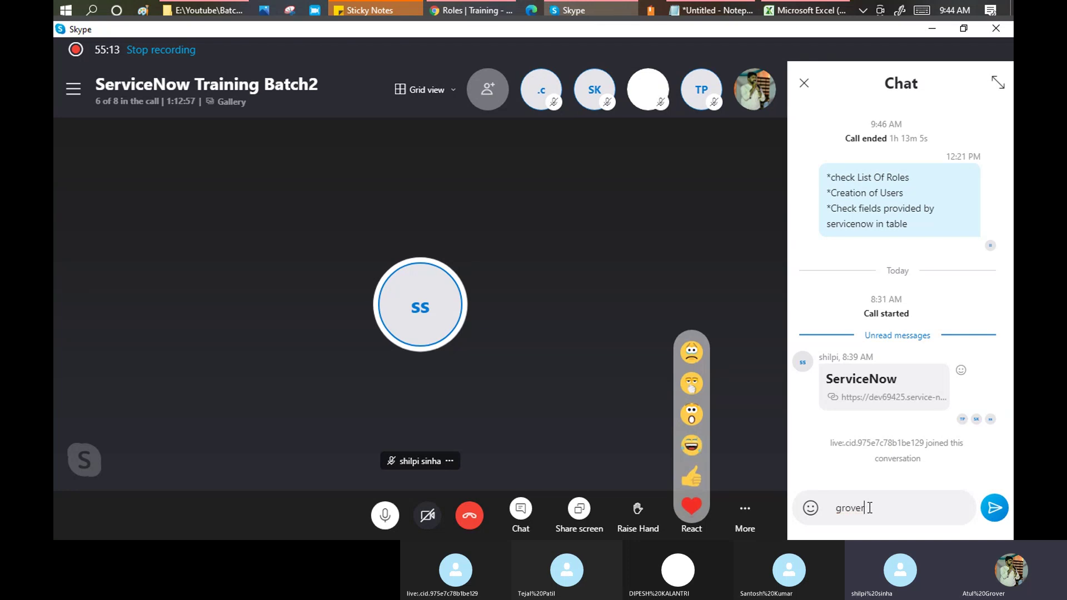
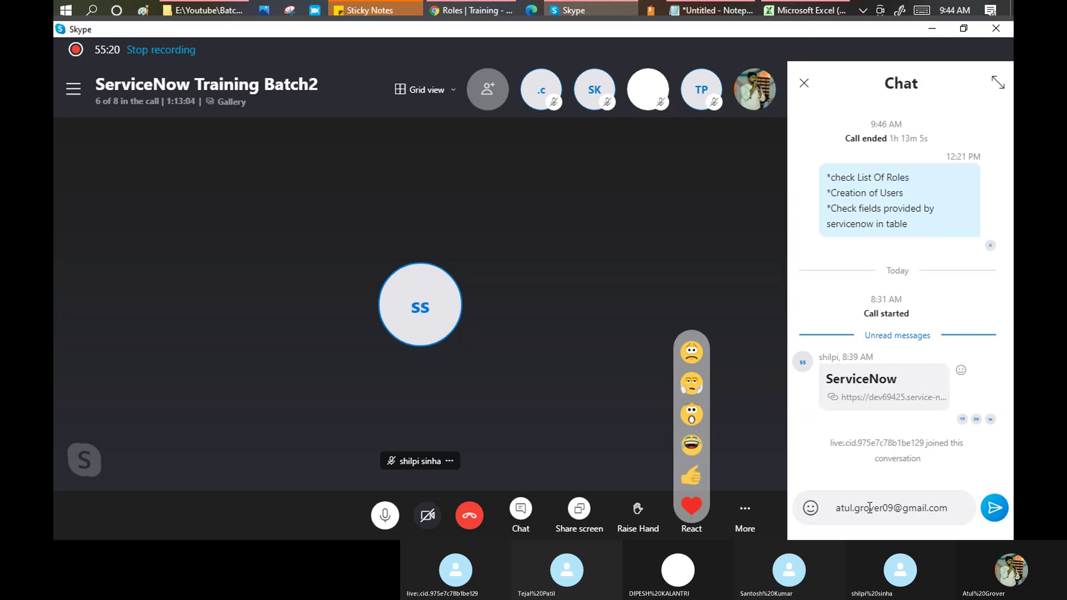
key(Return)
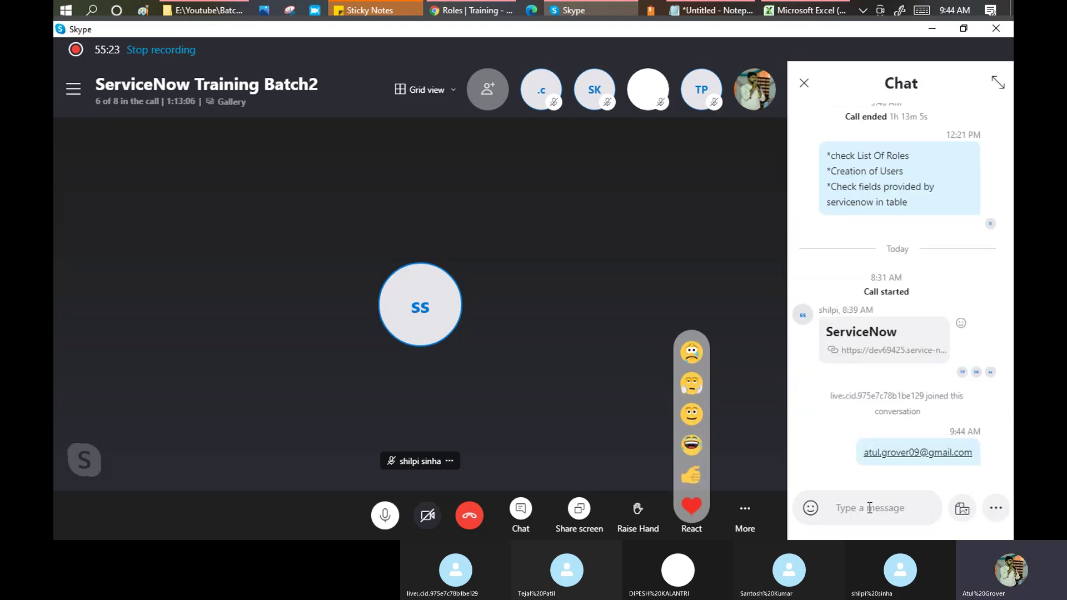
key(alt+Tab)
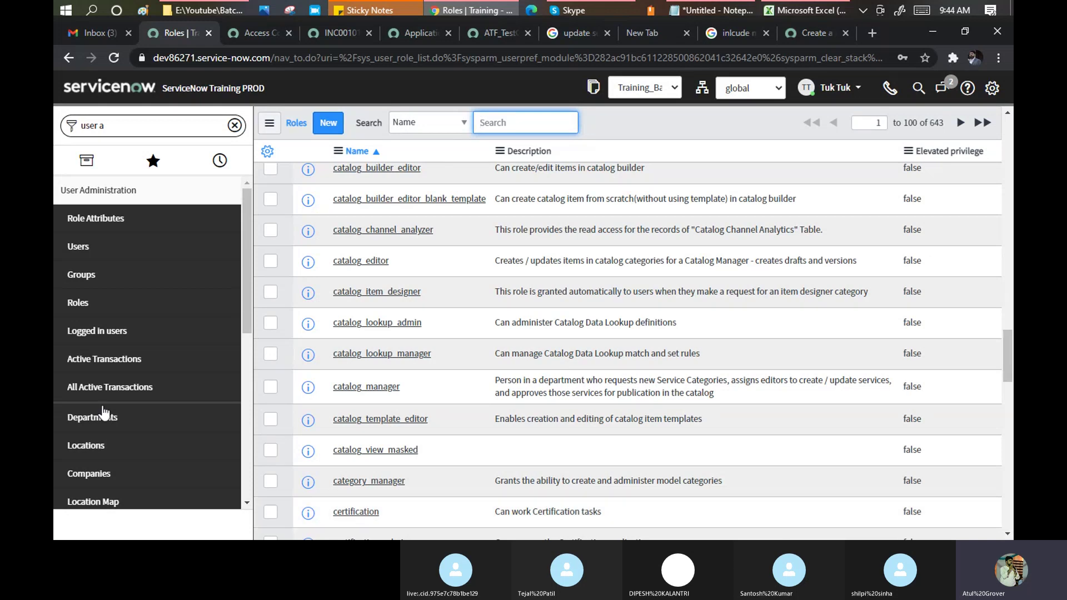
Scroll the Roles list past catalog_builder_editor through the chat, clone, cmdb, contact and currency_admin roles.
scroll(473, 295, down, 7)
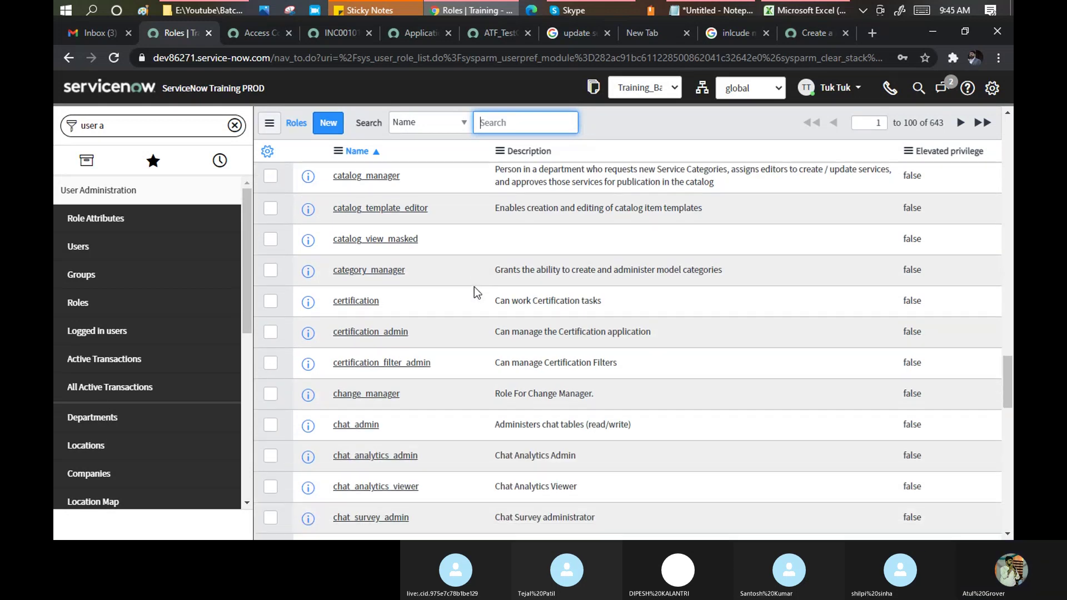
scroll(474, 287, down, 1)
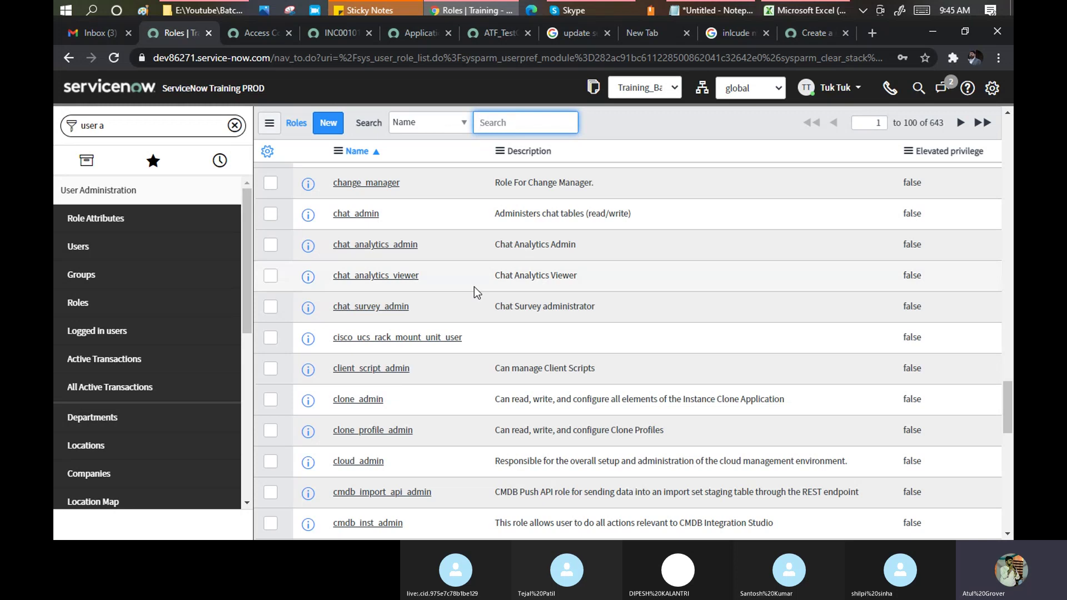
scroll(469, 285, down, 4)
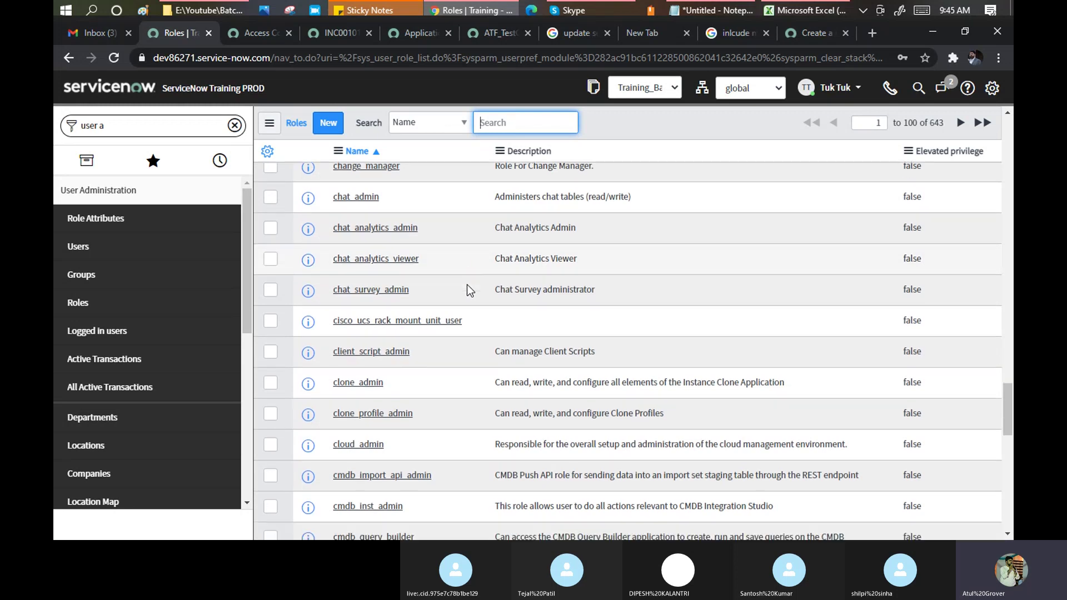
scroll(466, 285, down, 5)
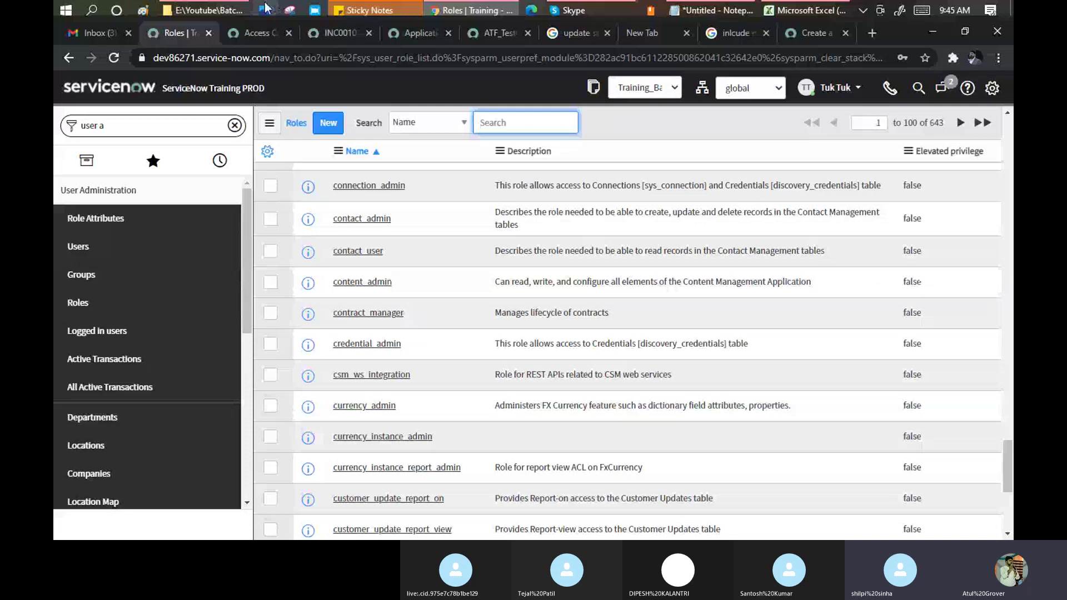
mouse_move(224, 5)
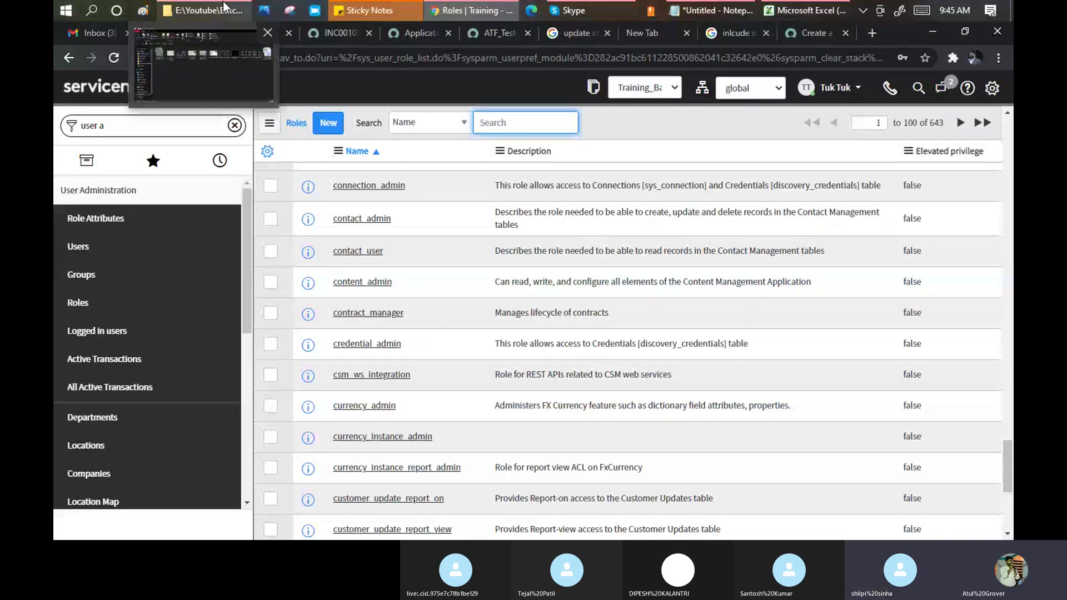
Bring the ServiceNow Training Batch2 Skype call to the front and close its chat panel.
click(582, 10)
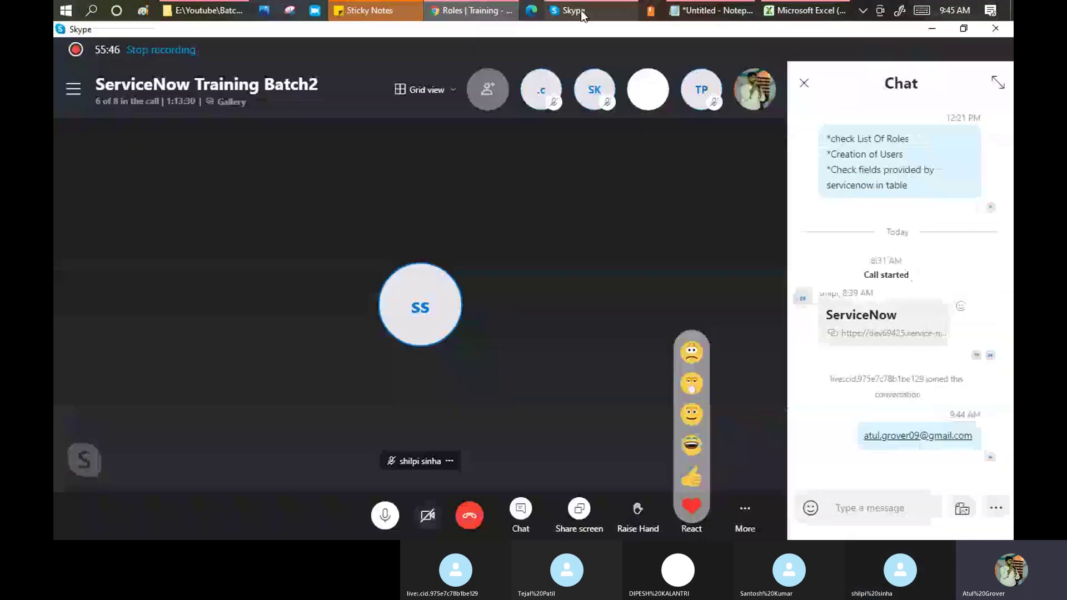
click(803, 83)
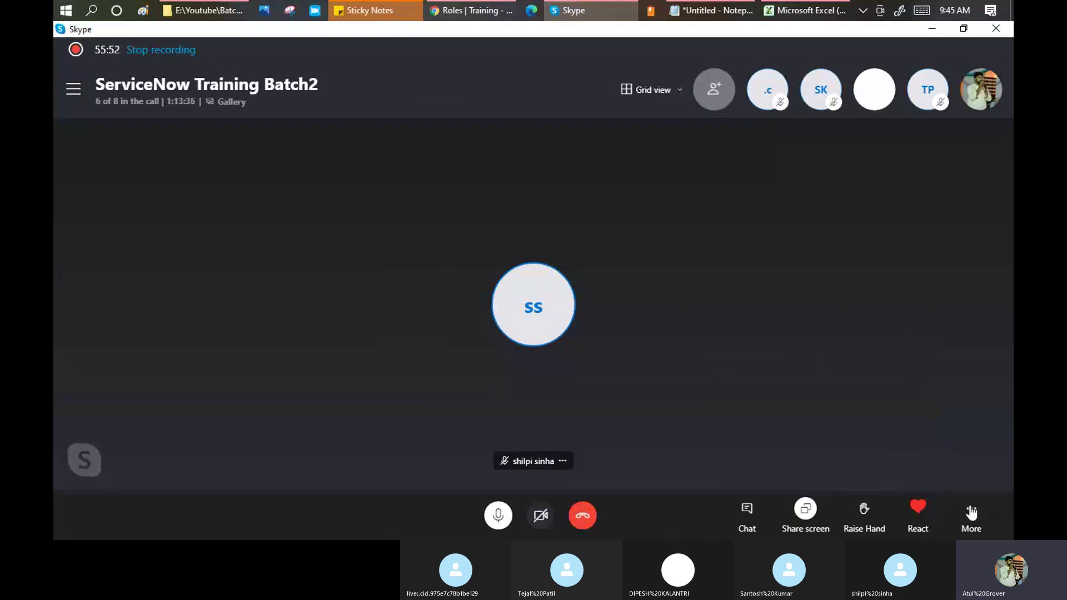